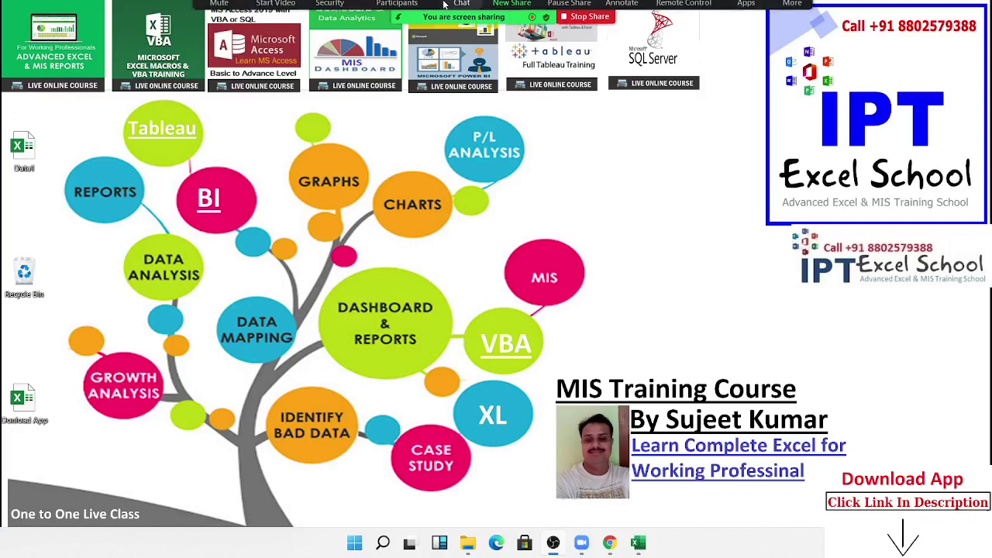
Check the meeting options and participants list, then move the screen-sharing controls aside.
left_click(804, 24)
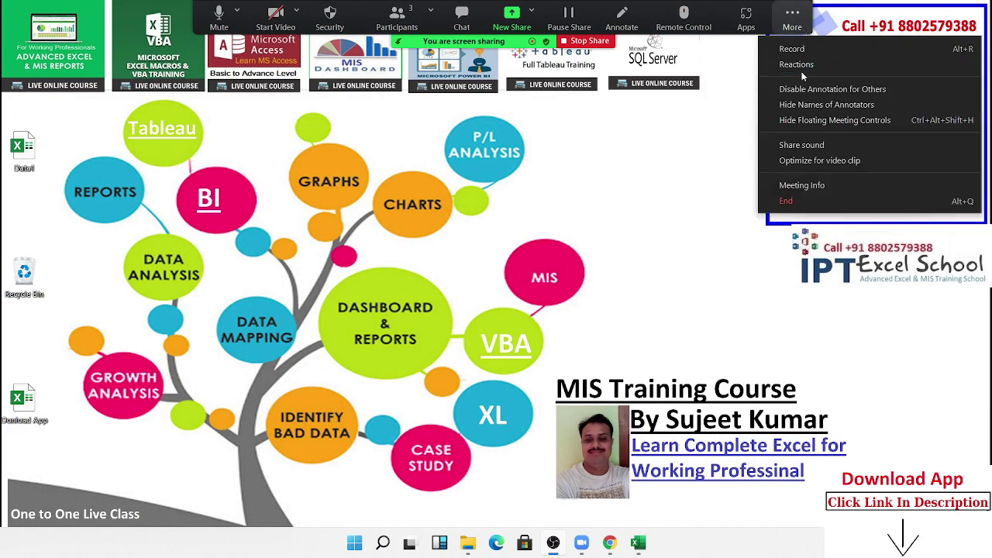
left_click(792, 49)
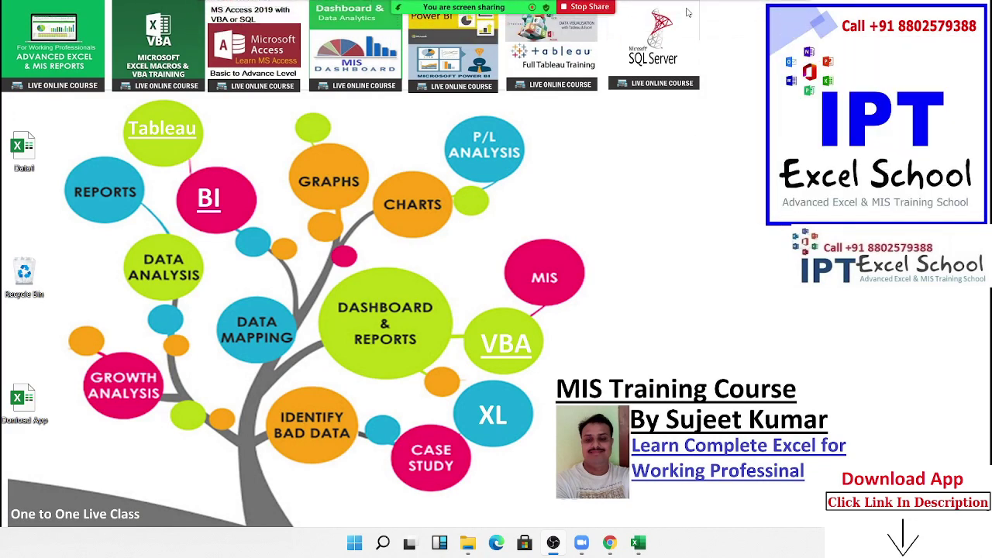
left_click(415, 19)
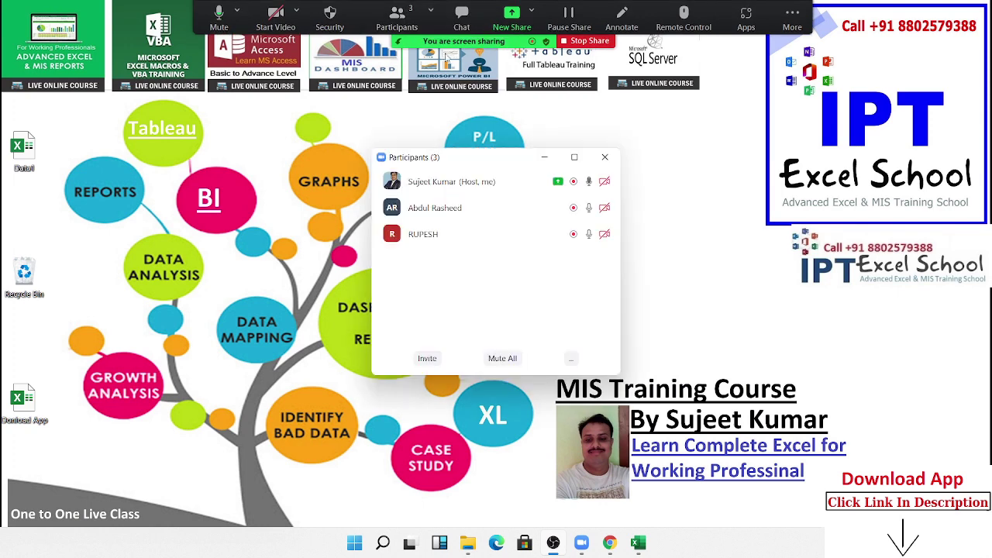
left_click(604, 156)
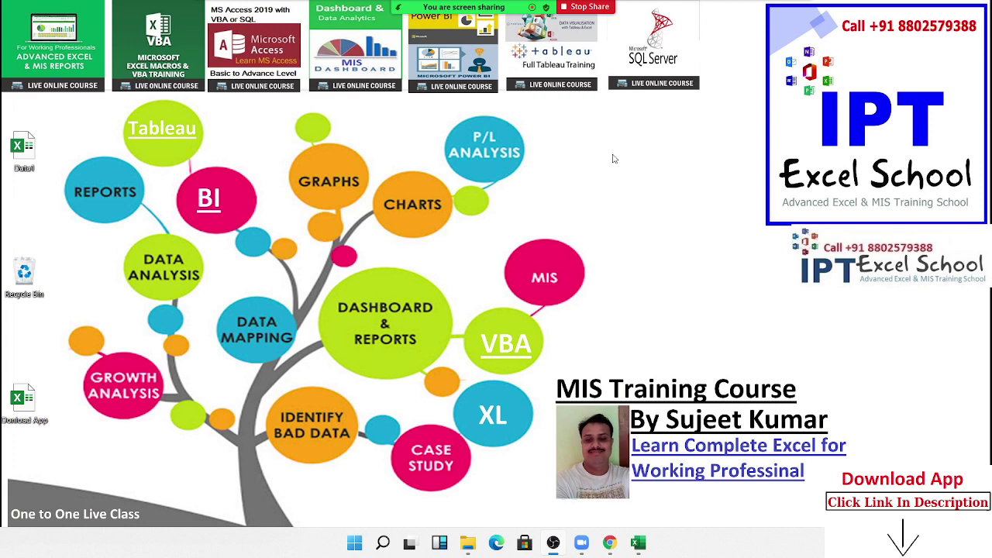
mouse_move(413, 24)
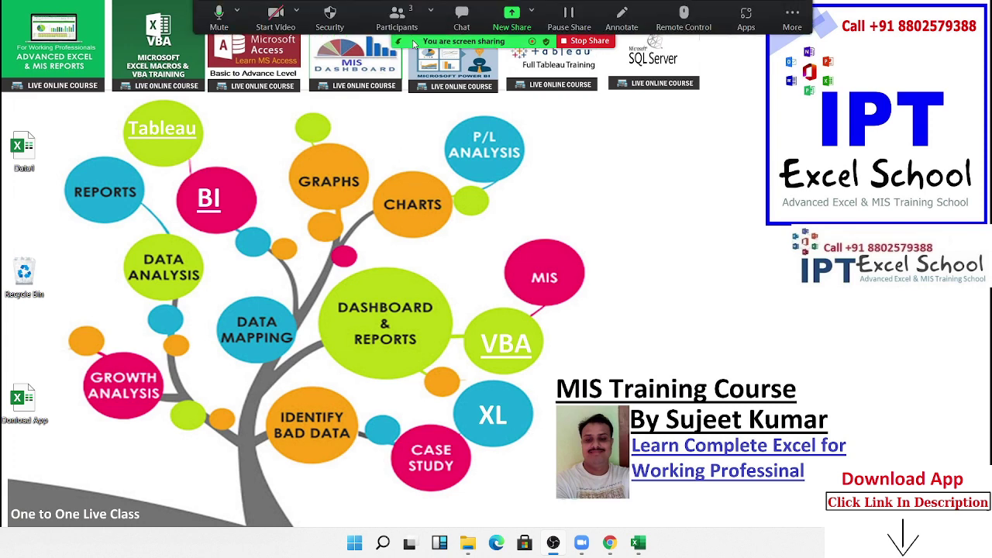
left_click_drag(414, 45, 464, 520)
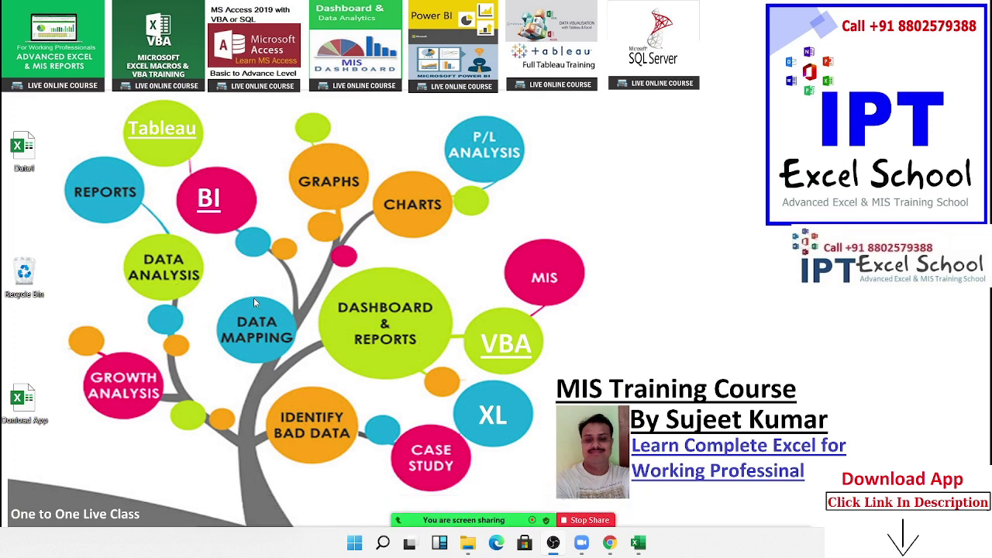
Bring Data1 to the front and select the whole table, ID through MRP, rows 1–797.
mouse_move(638, 544)
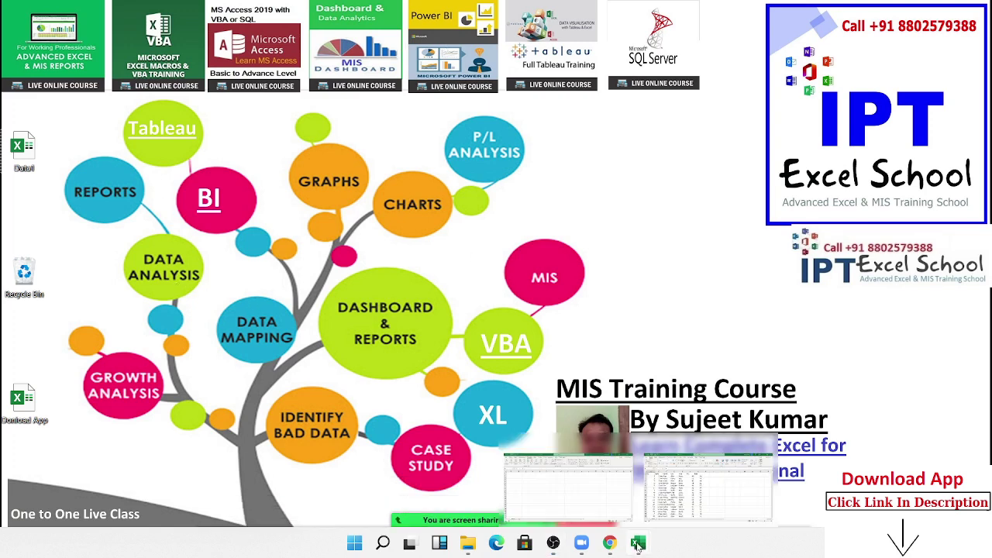
left_click(682, 457)
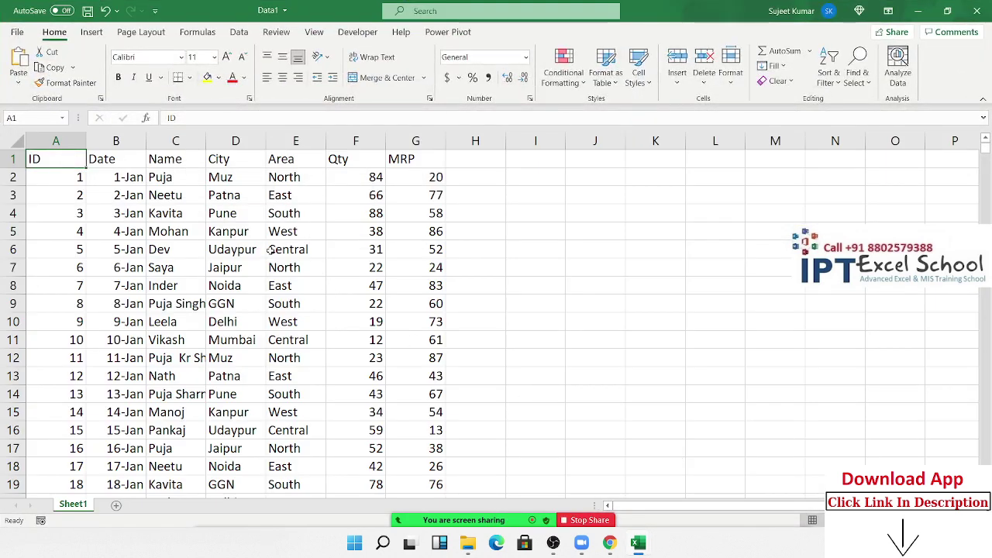
key("Right")
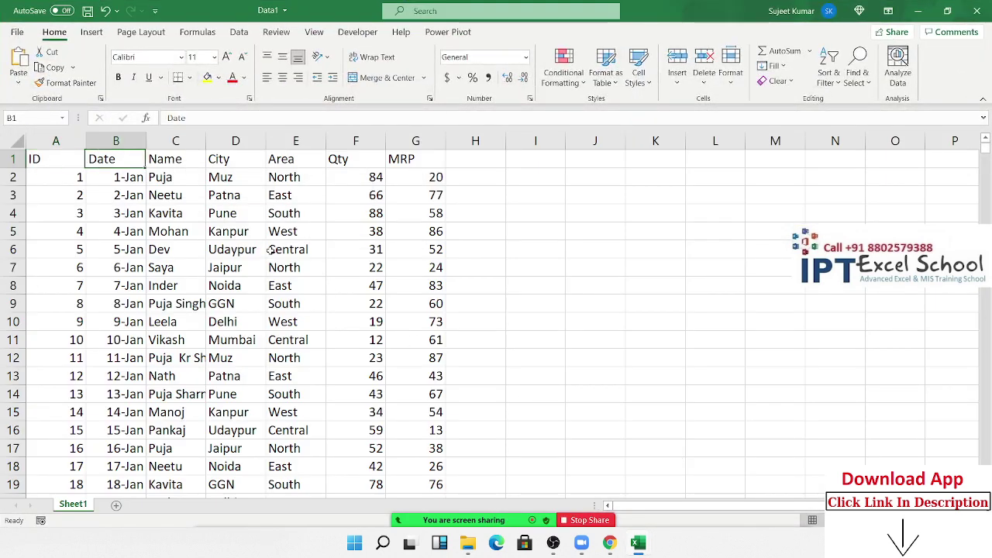
key("Right")
key("Right")
key("Right")
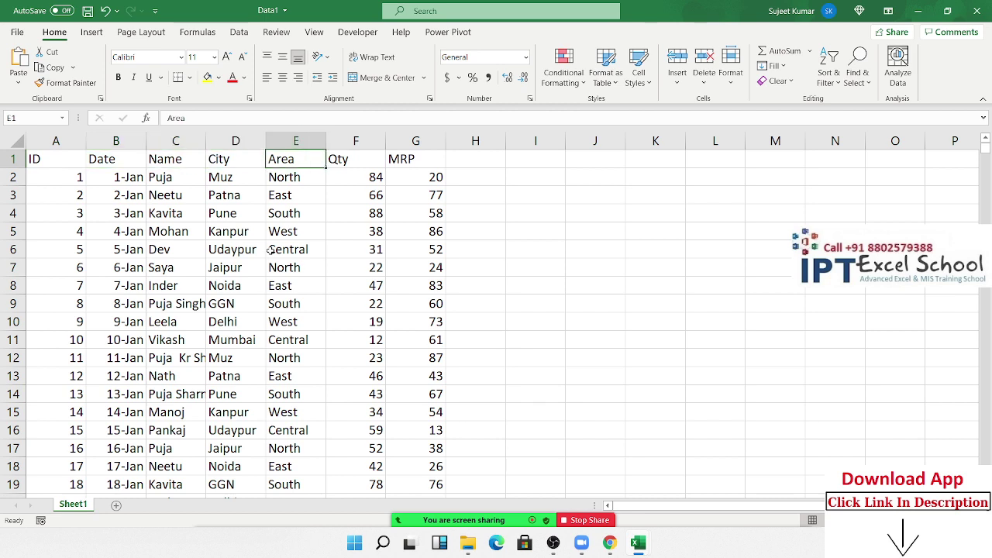
key("Right")
key("Right")
key("ctrl+Left")
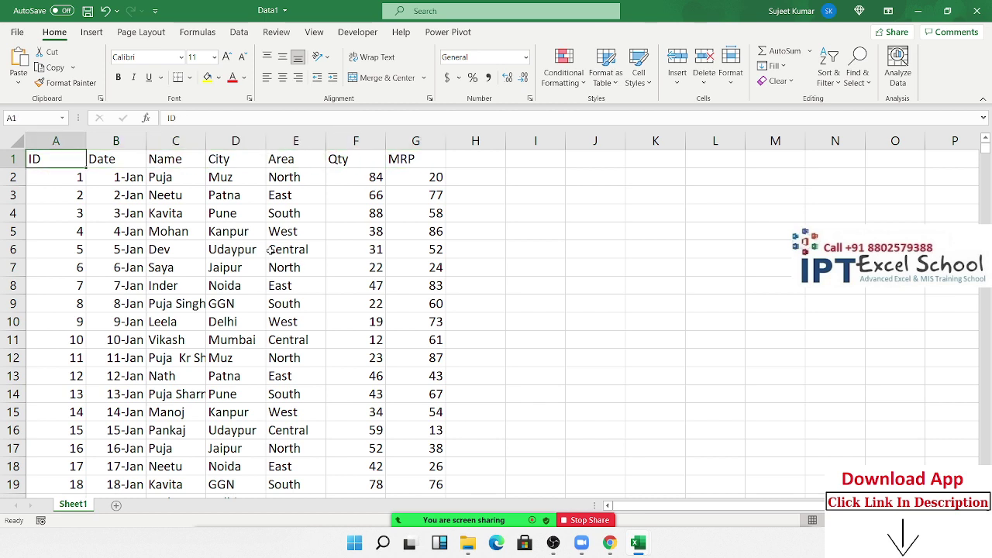
key("ctrl+Right")
key("ctrl+Left")
key("ctrl+shift+Right")
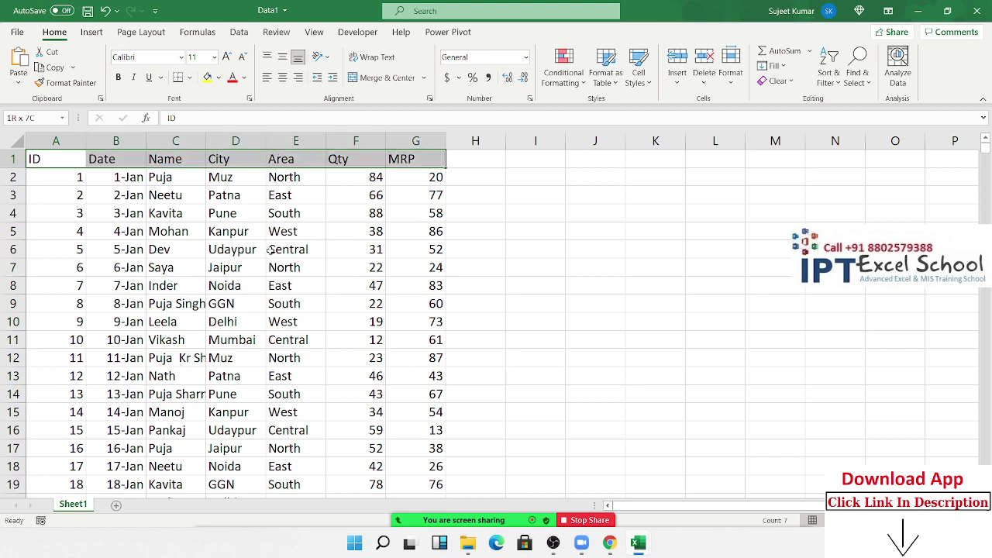
key("ctrl+shift+Down")
left_click(97, 35)
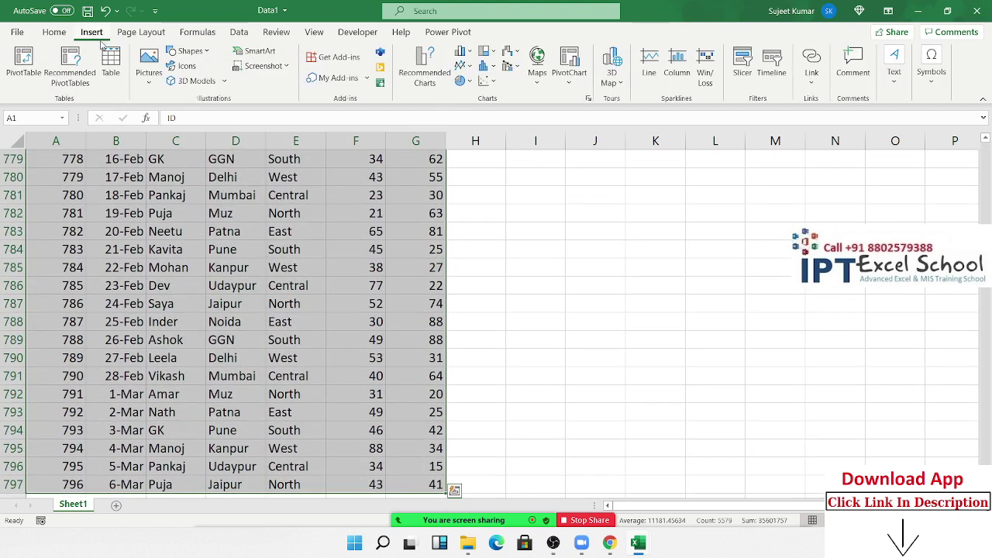
Insert a PivotTable from Sheet1!$A$1:$G$797 on new Sheet2 and select it to show its fields.
left_click(39, 78)
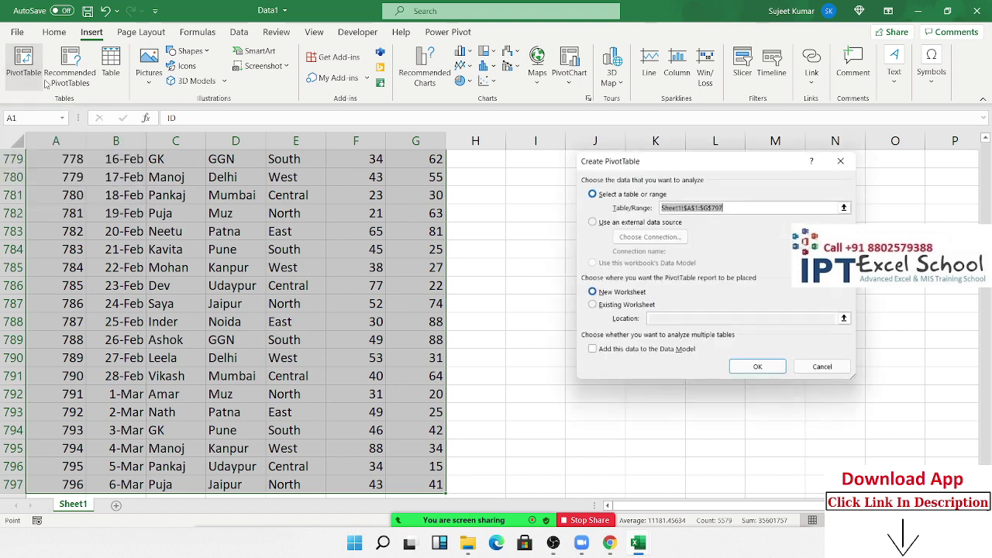
left_click(759, 369)
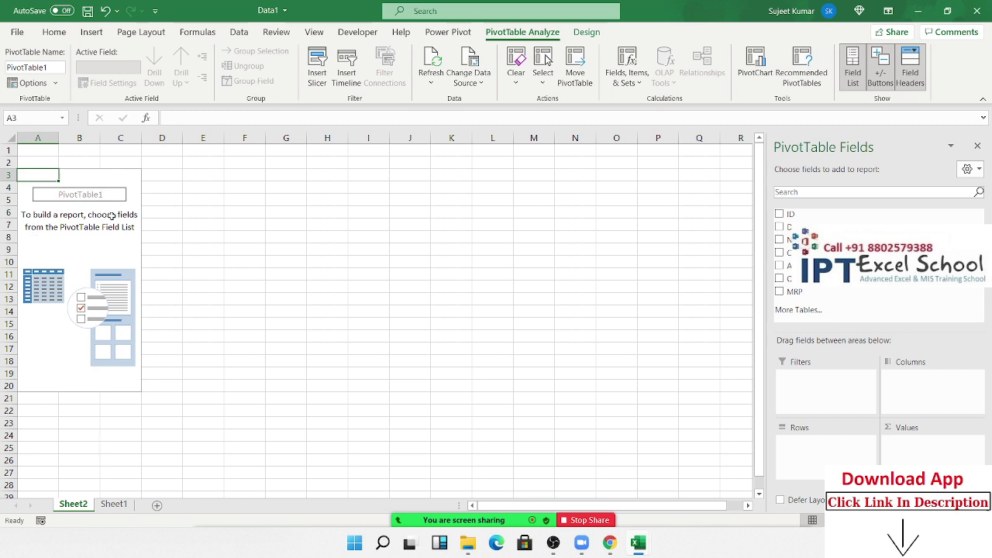
left_click(299, 264)
left_click(136, 264)
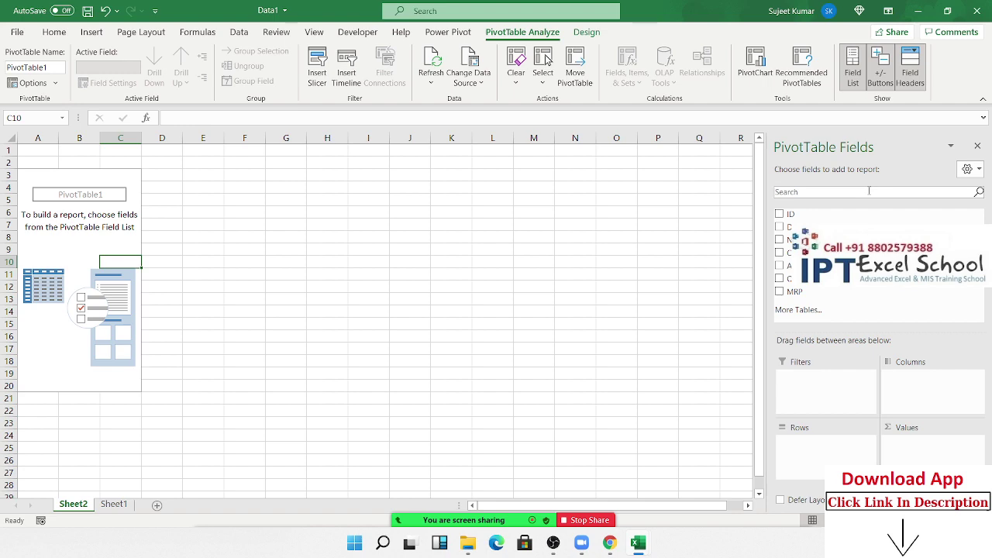
left_click(114, 504)
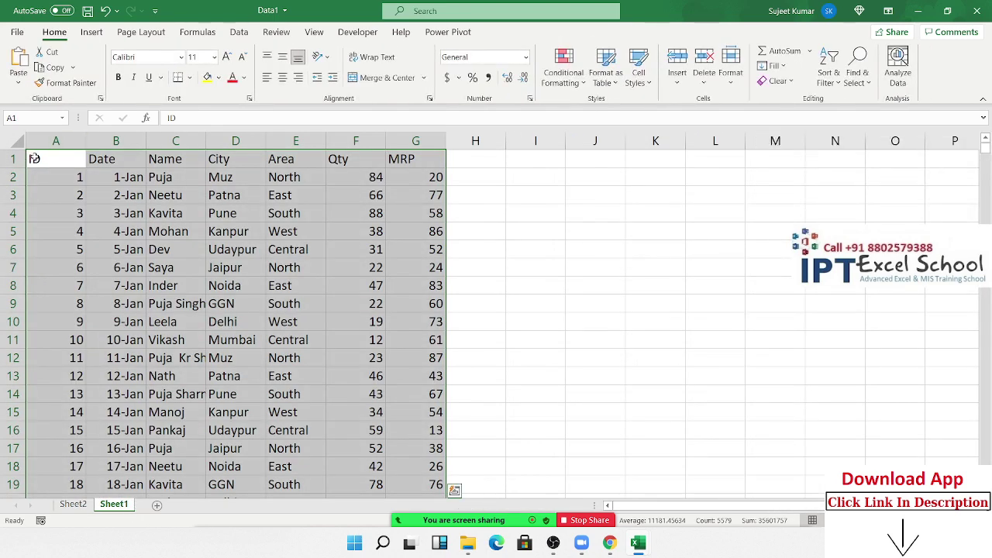
left_click(34, 159)
left_click_drag(34, 159, 419, 159)
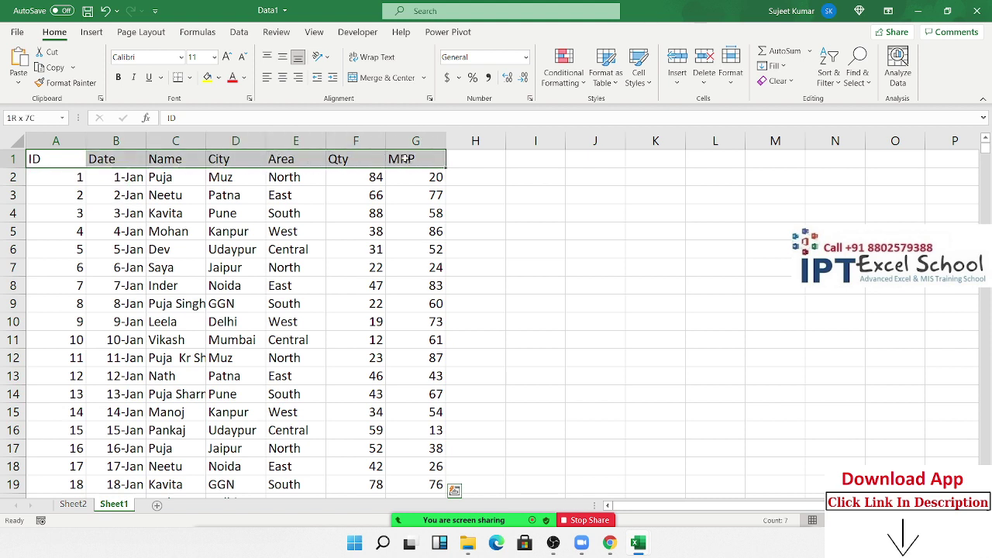
left_click(331, 162)
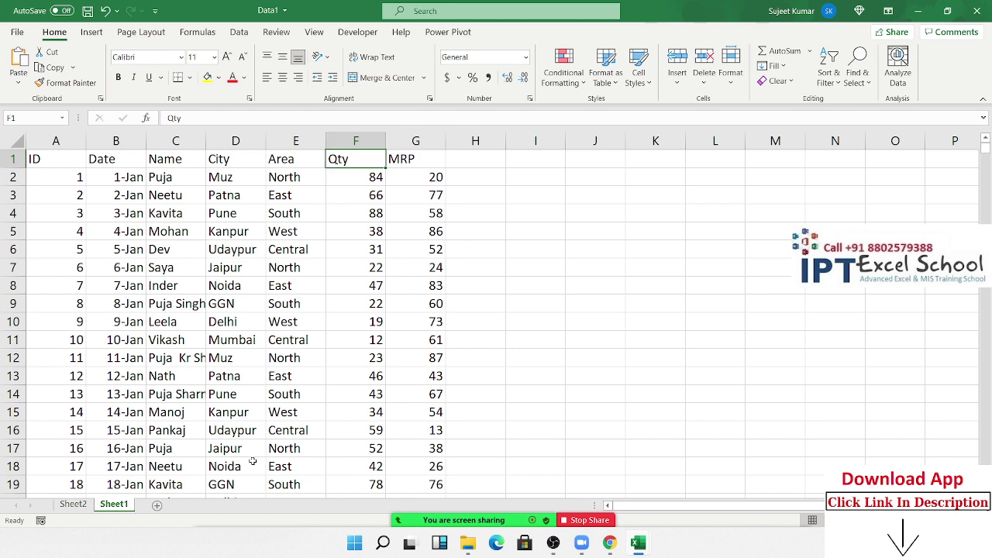
left_click(74, 505)
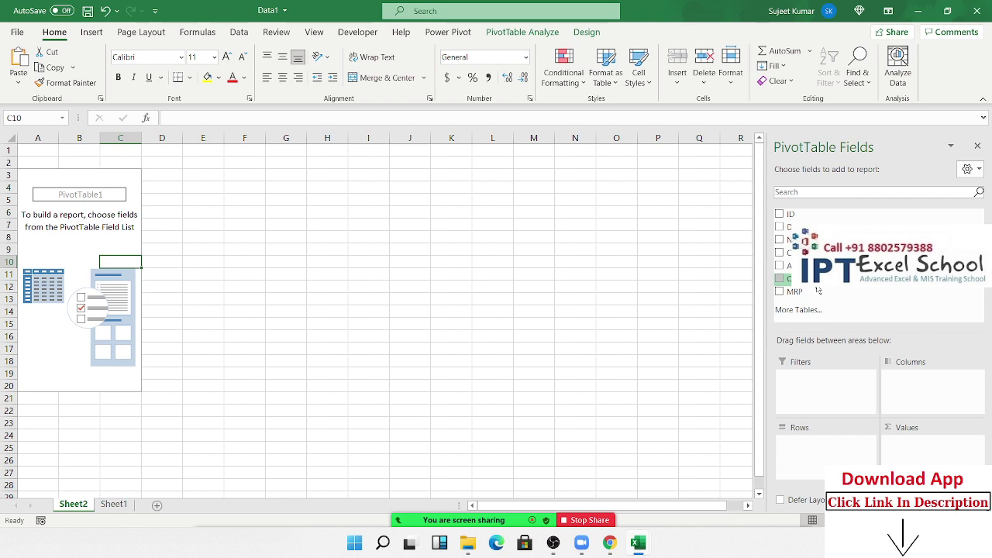
left_click(112, 225)
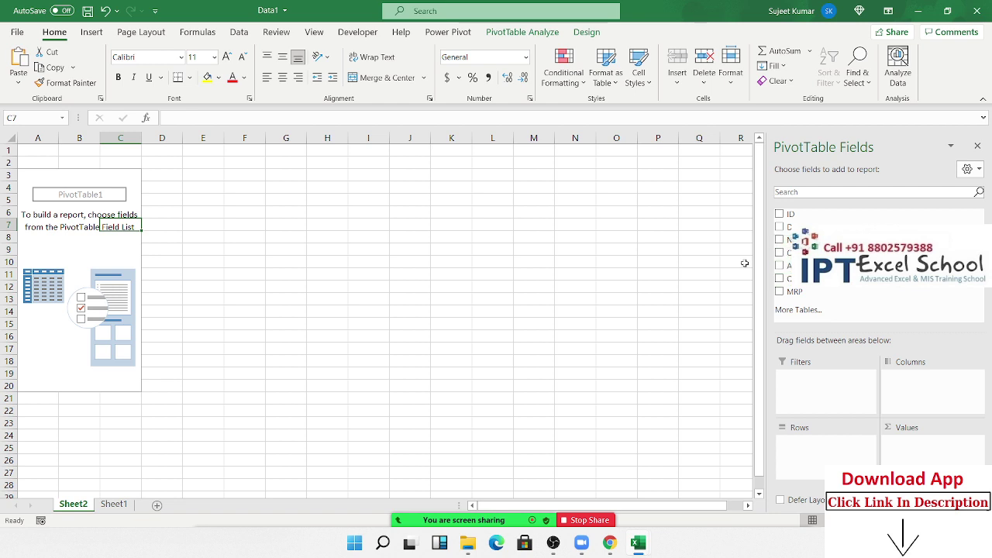
left_click(124, 506)
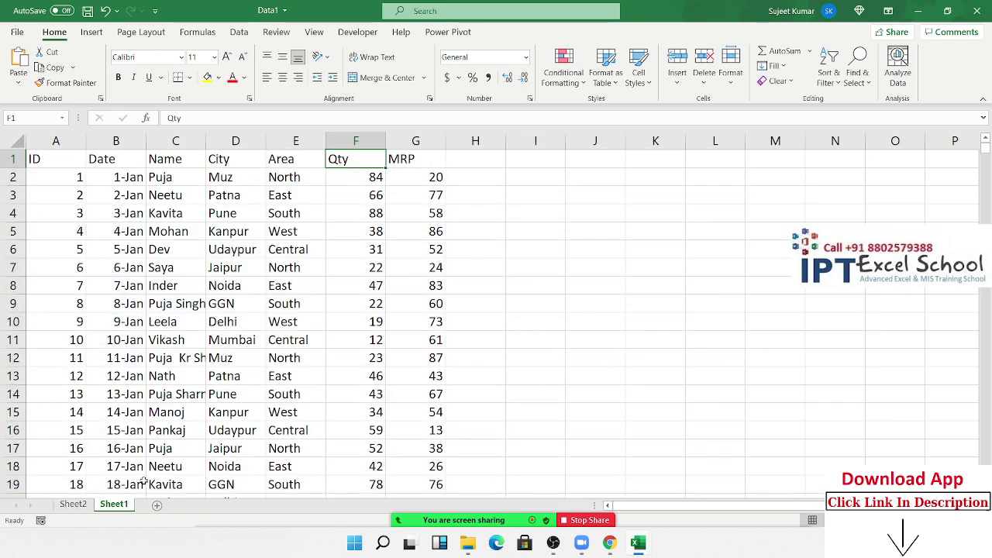
left_click(175, 140)
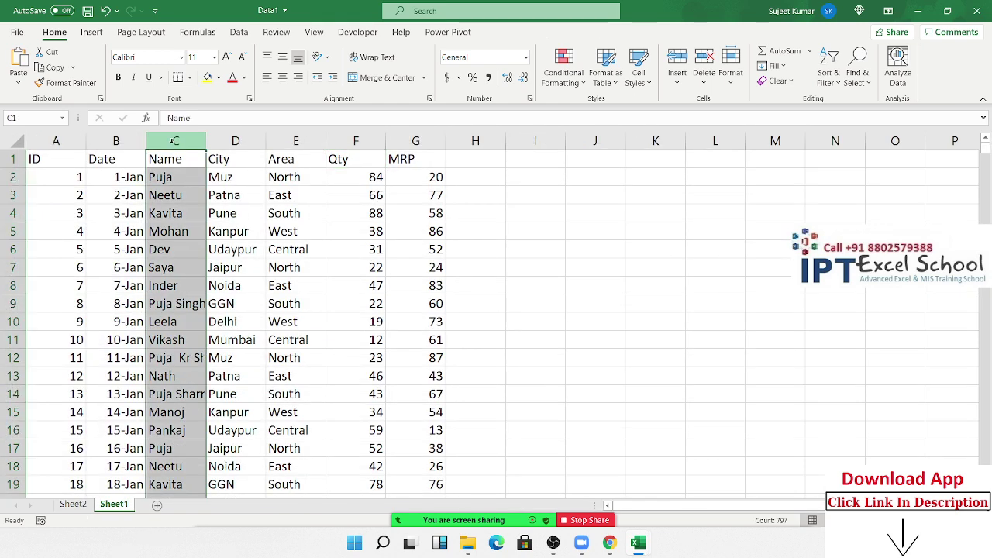
left_click(221, 138)
left_click(353, 142)
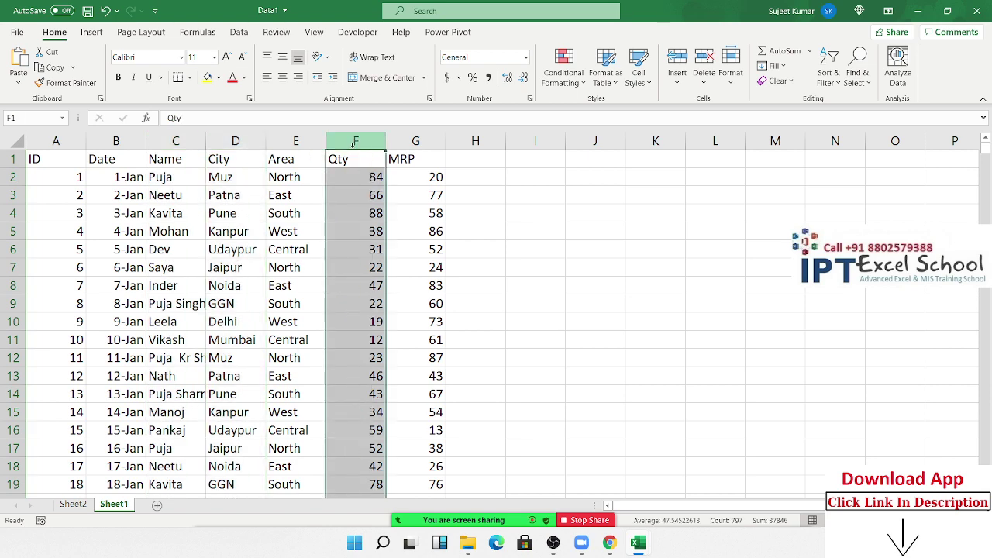
left_click(73, 505)
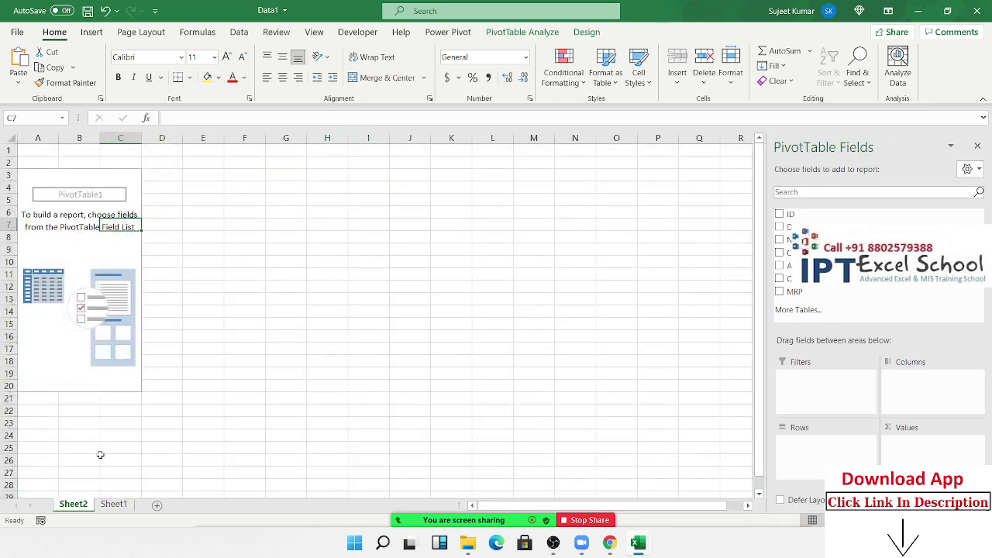
left_click_drag(791, 240, 839, 458)
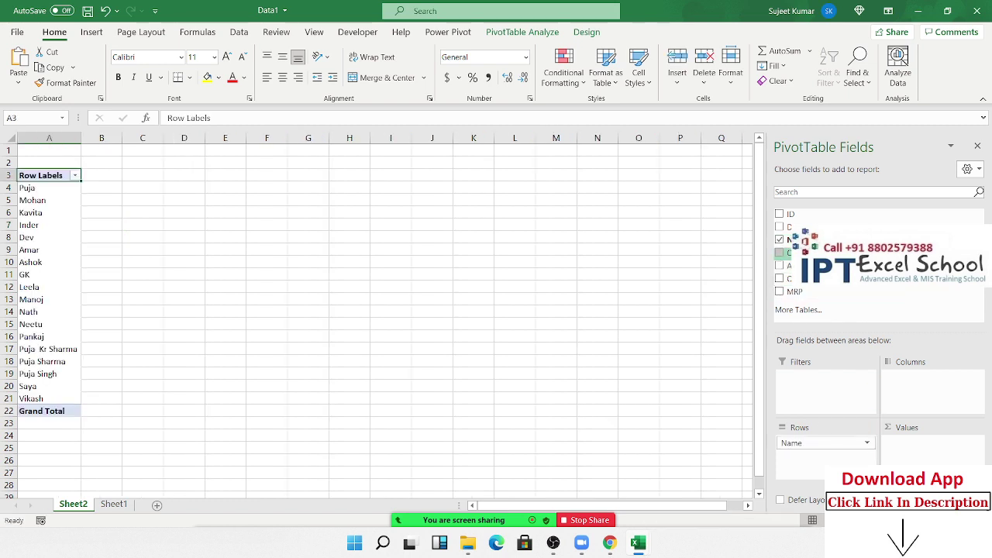
left_click_drag(790, 253, 976, 384)
left_click_drag(789, 252, 912, 448)
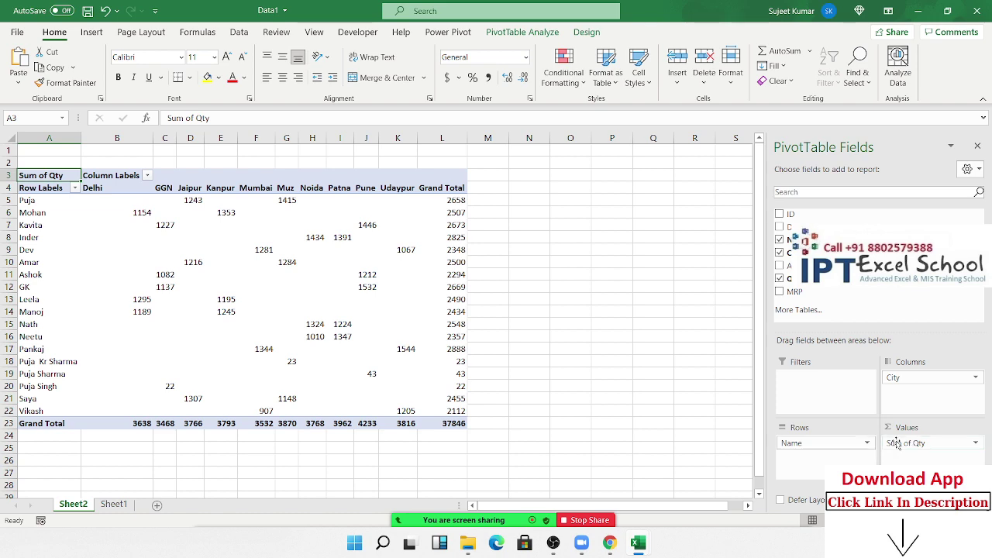
left_click(114, 505)
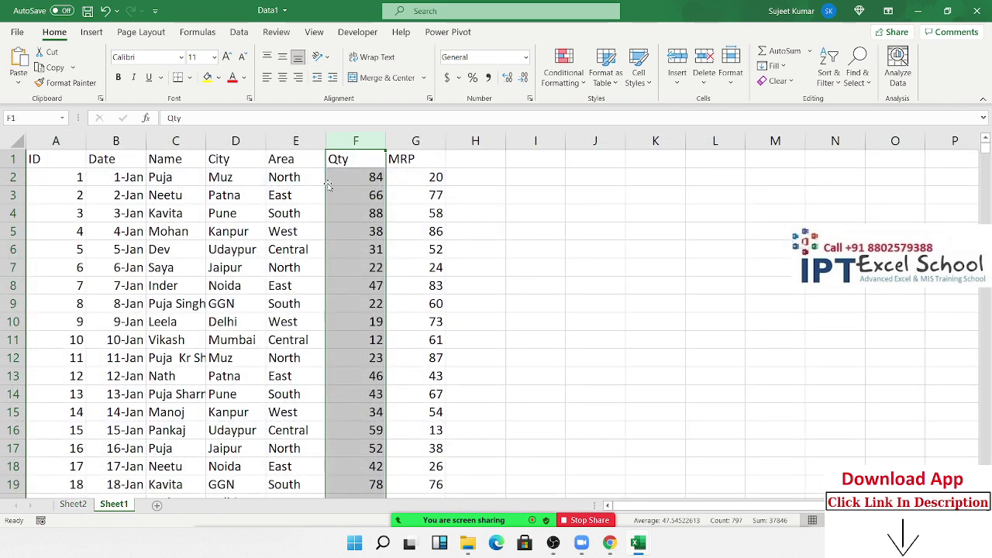
left_click(73, 505)
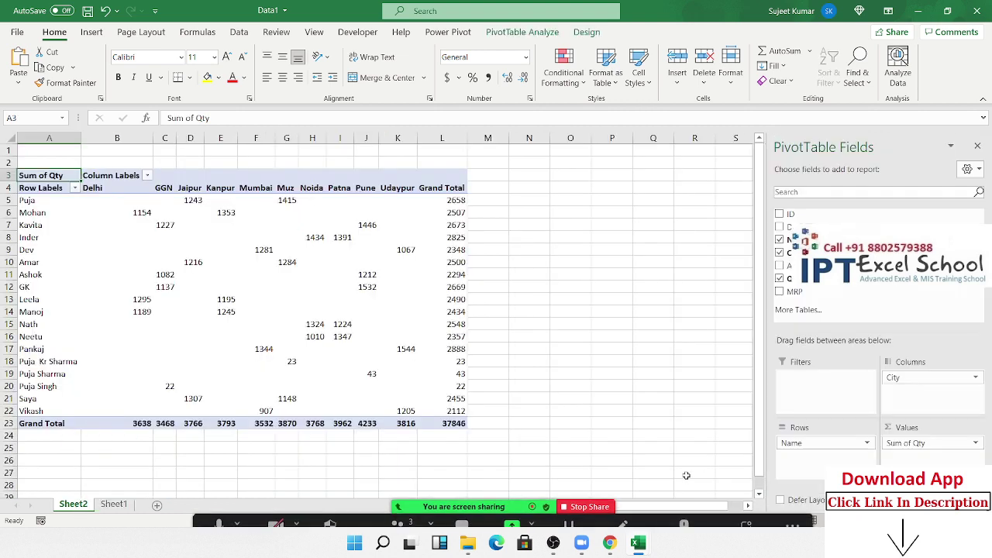
mouse_move(438, 288)
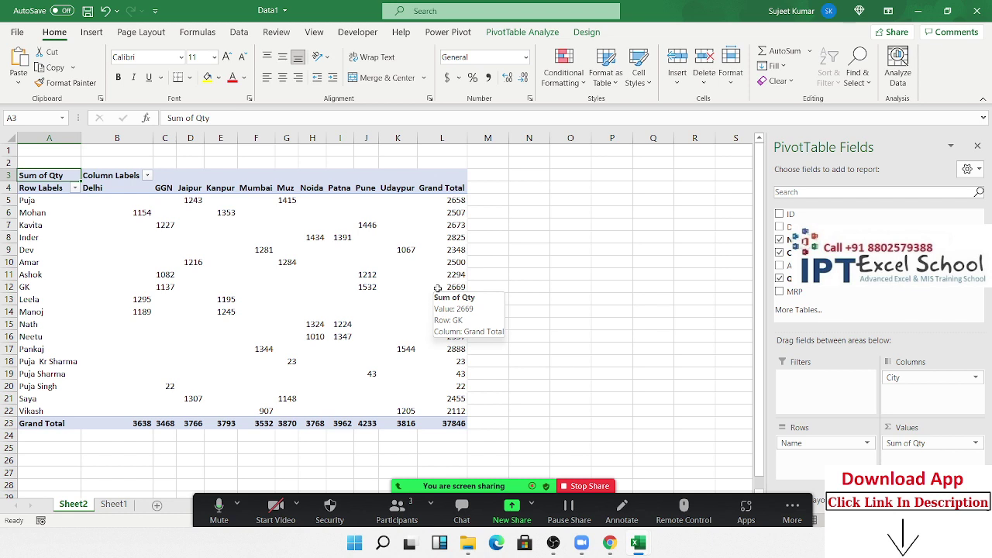
left_click(934, 446)
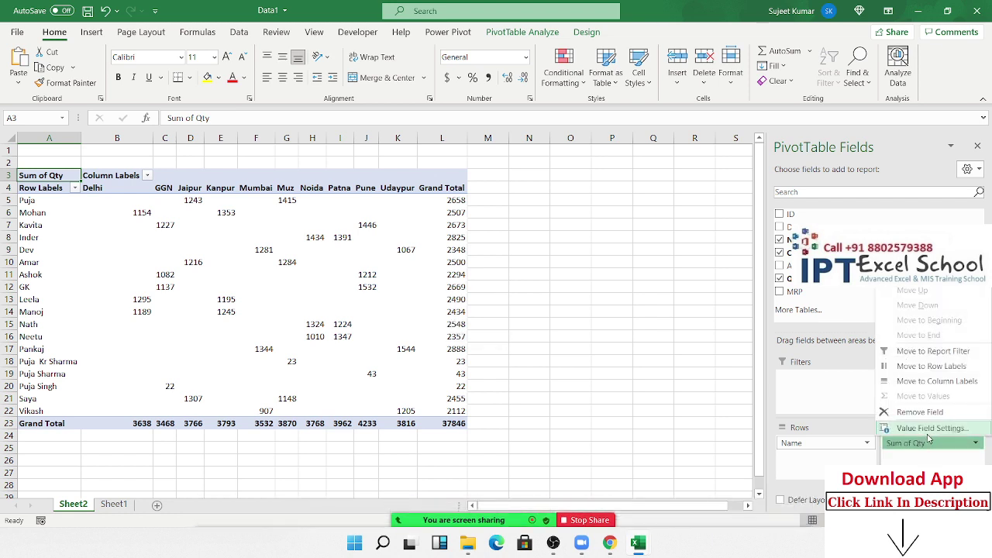
left_click(931, 429)
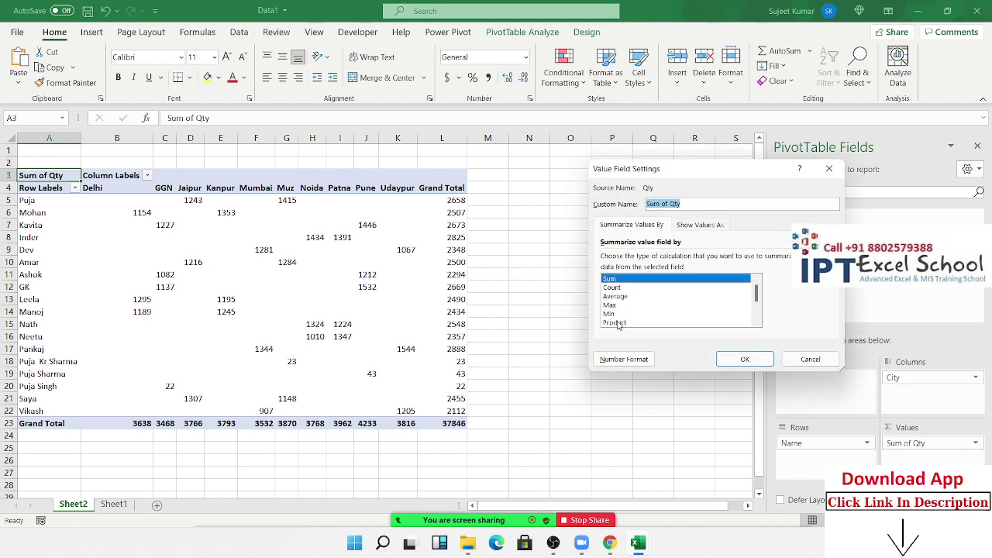
left_click(818, 361)
In PivotTable Options, set 'For empty cells show' to 0 for the Name-by-City pivot.
left_click_drag(124, 237, 396, 357)
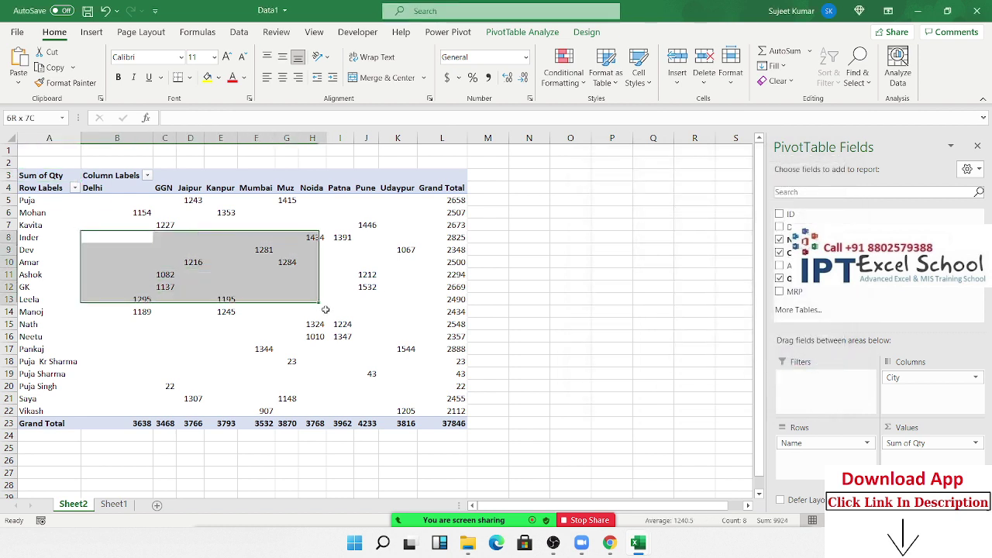
left_click(321, 287)
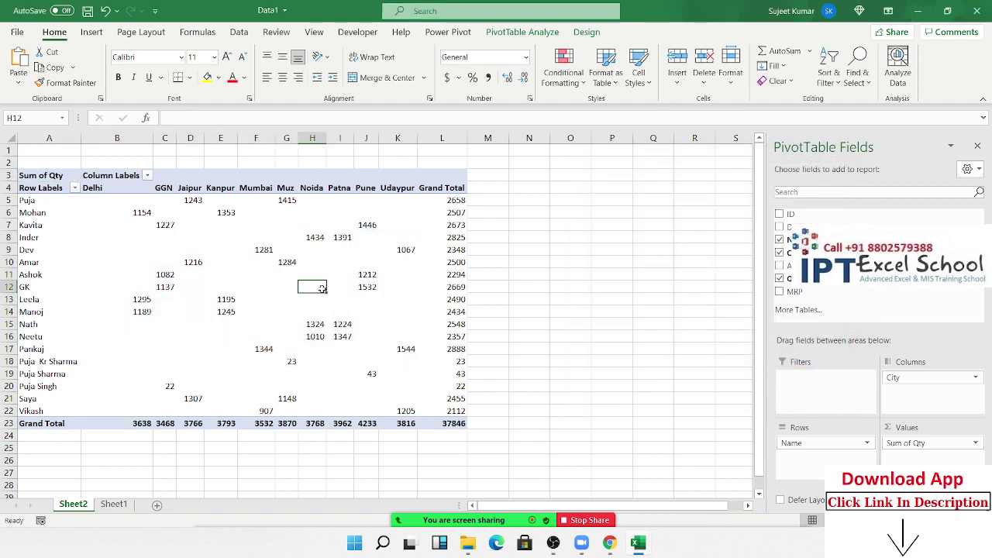
right_click(317, 284)
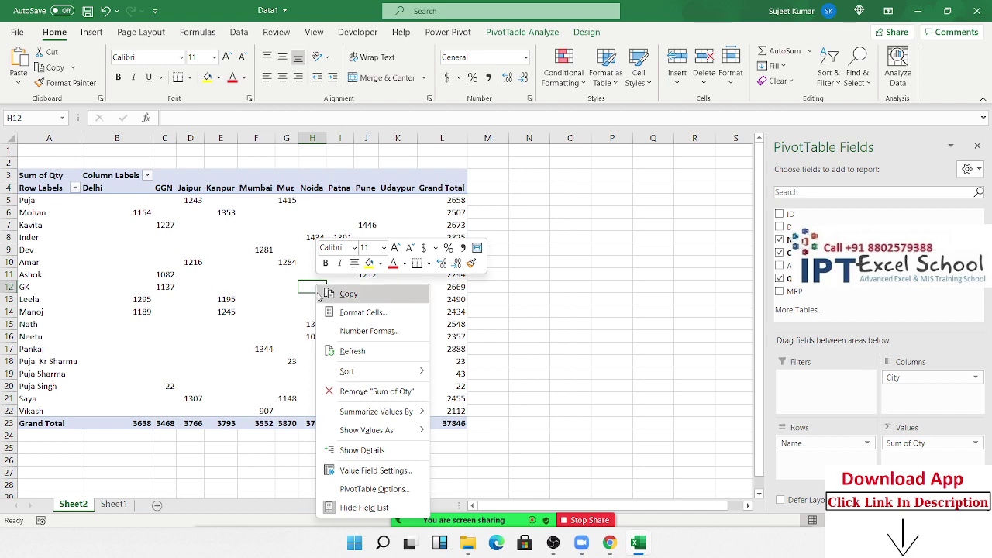
left_click(372, 490)
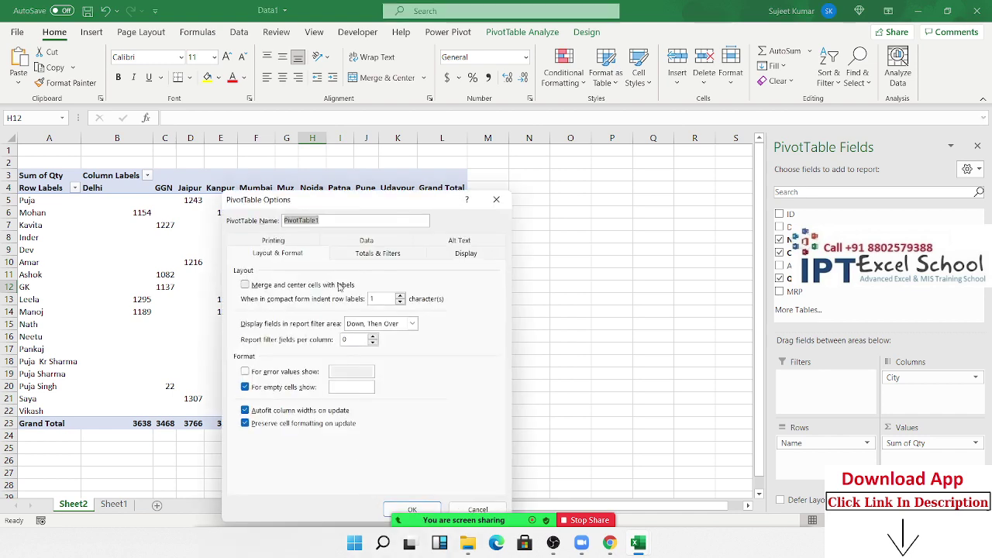
left_click_drag(347, 207, 597, 119)
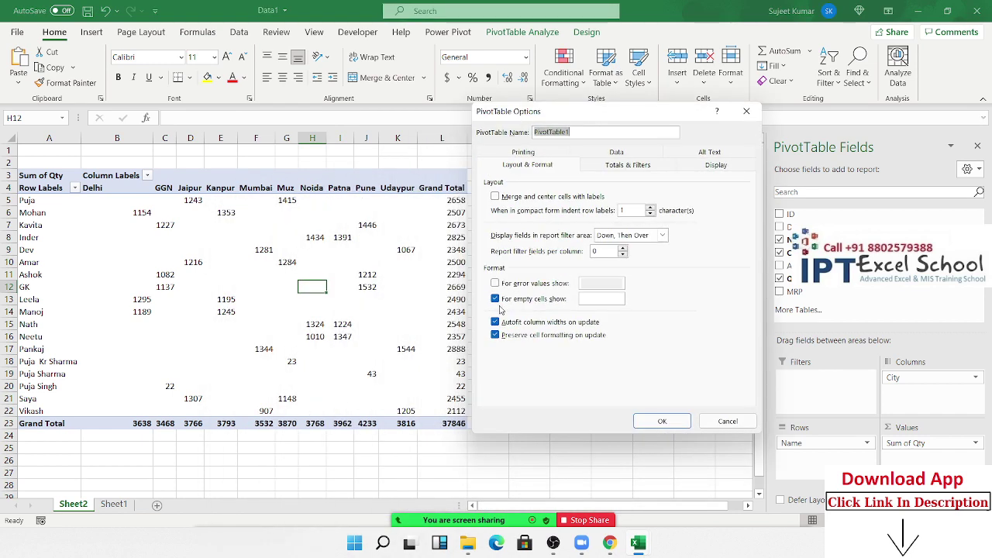
left_click(587, 299)
type("0")
left_click(663, 422)
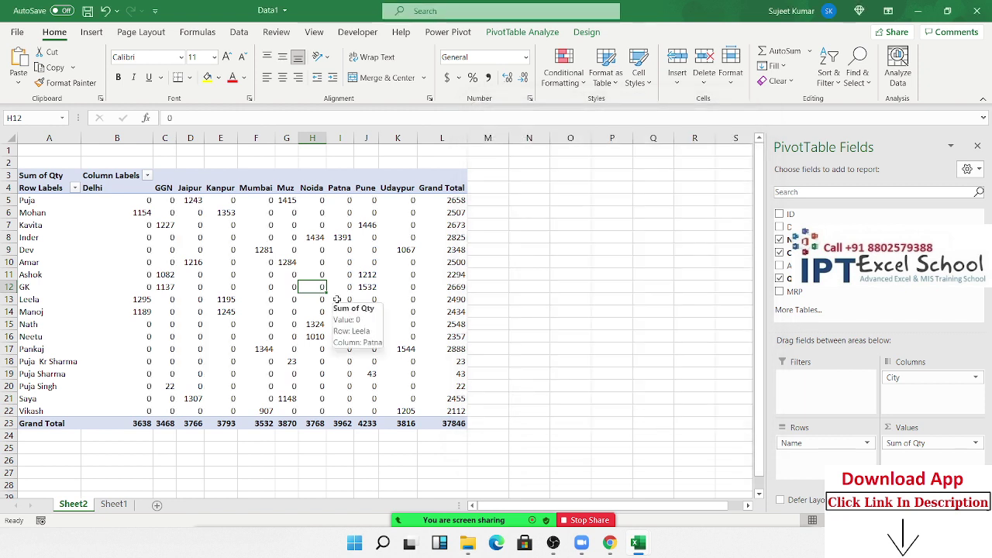
mouse_move(216, 249)
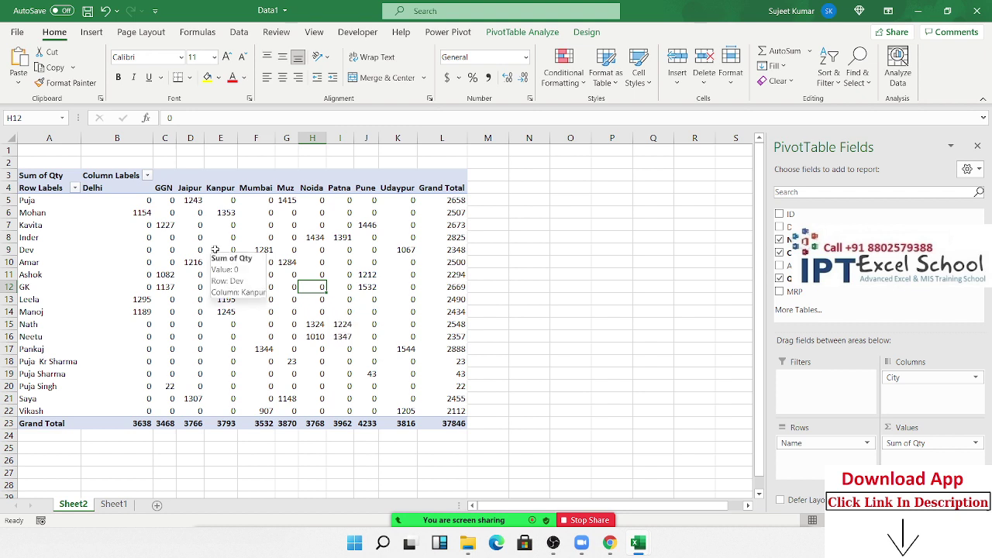
mouse_move(185, 214)
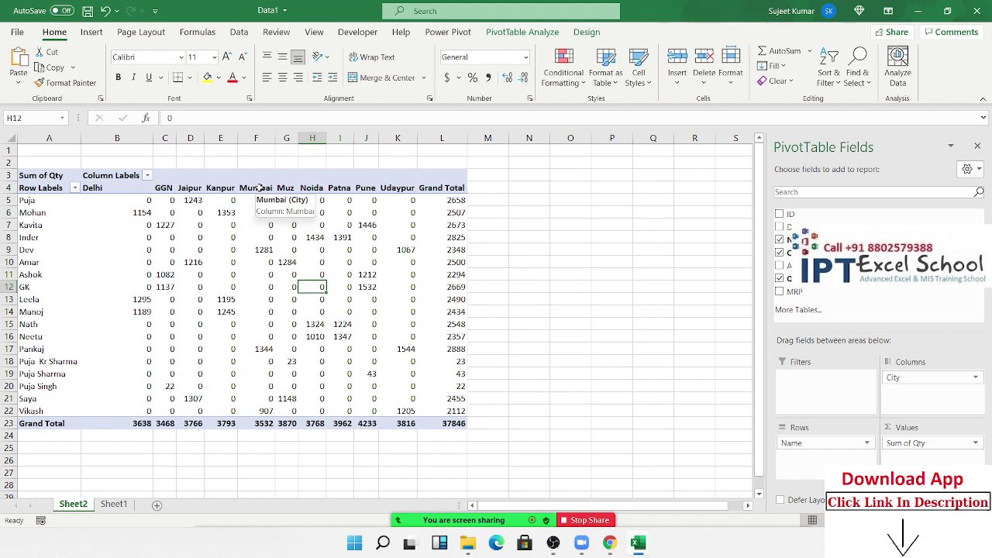
left_click(114, 504)
left_click(354, 210)
left_click_drag(354, 210, 365, 286)
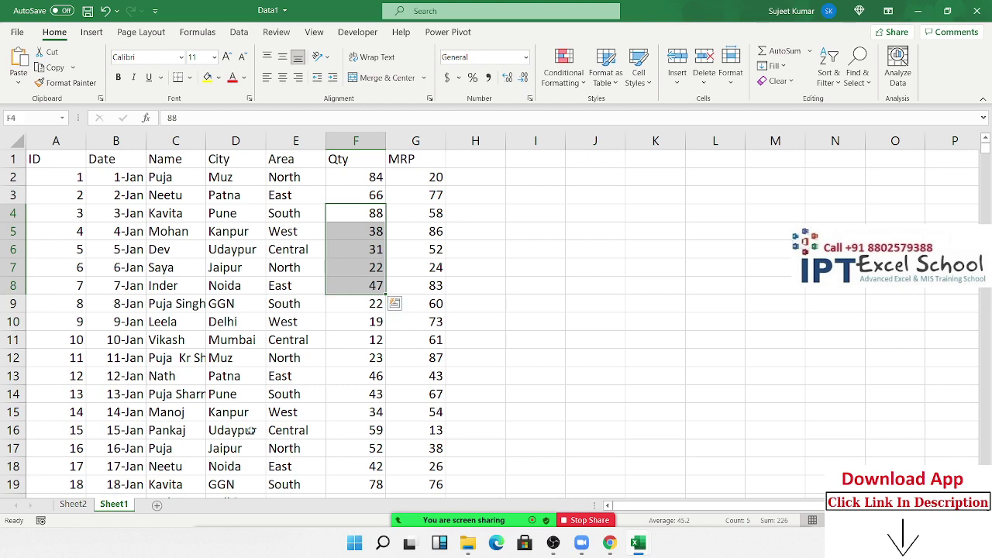
left_click(74, 504)
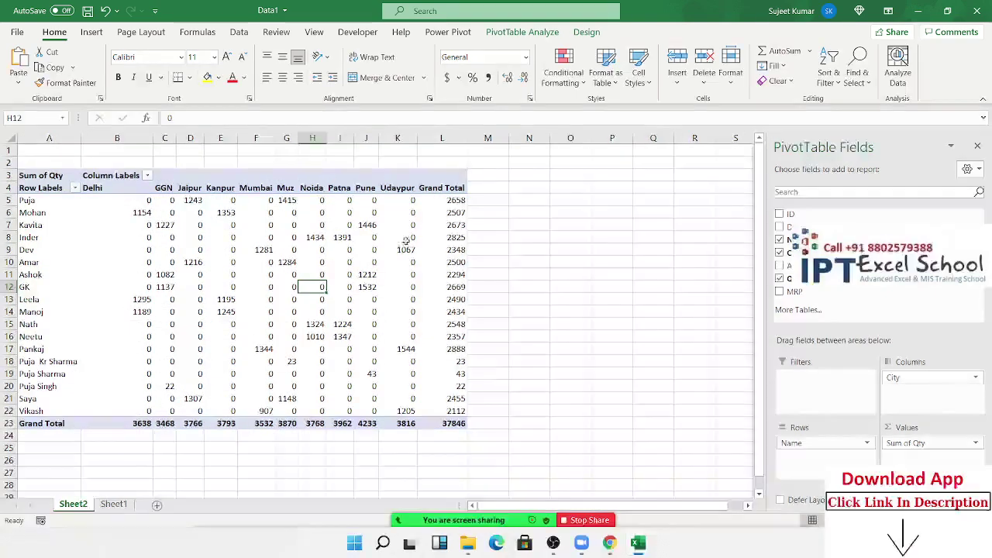
left_click(264, 213)
right_click(268, 216)
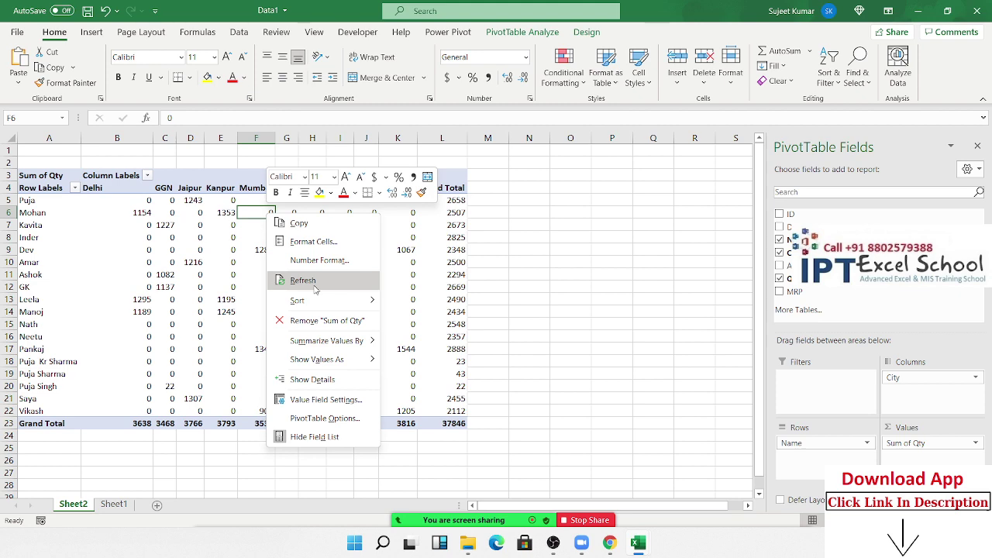
left_click(315, 284)
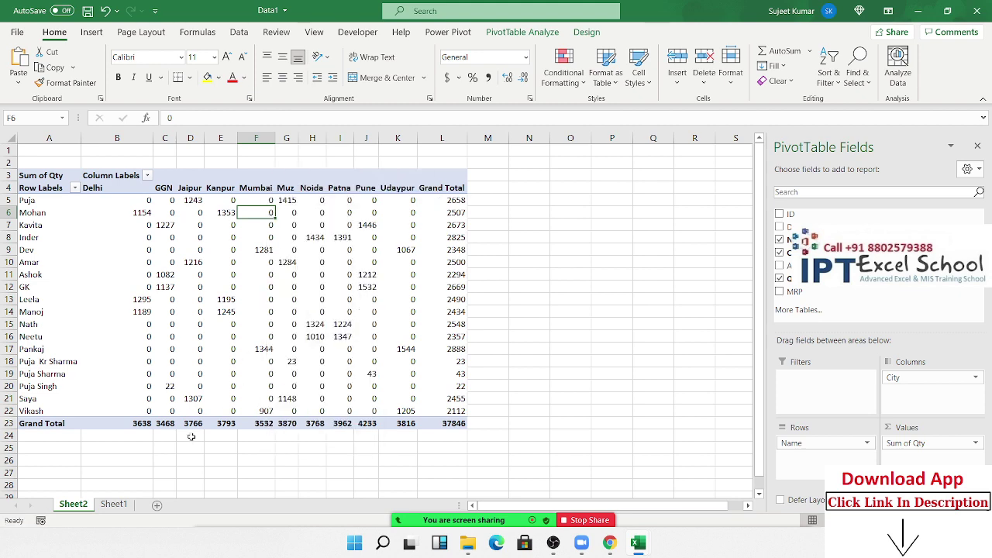
left_click(113, 505)
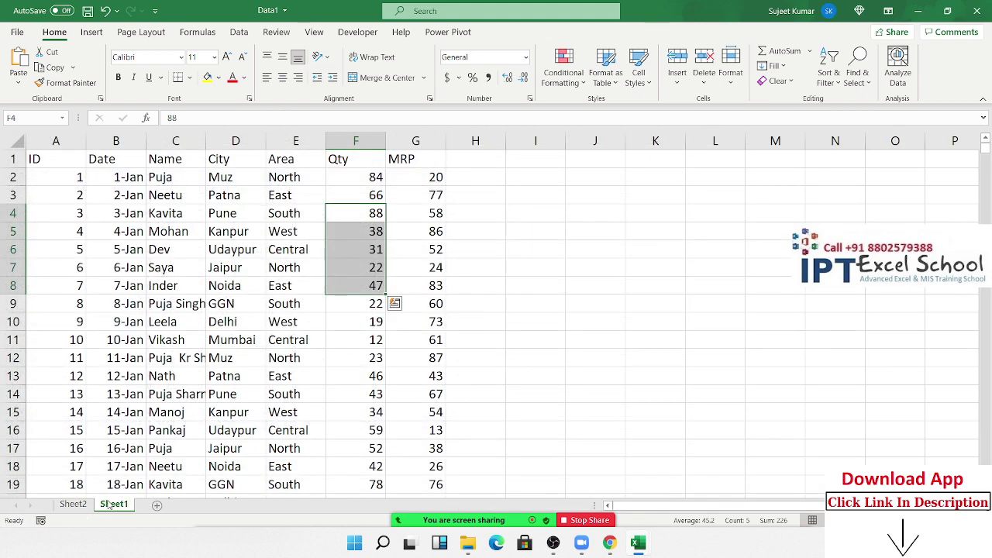
left_click(74, 504)
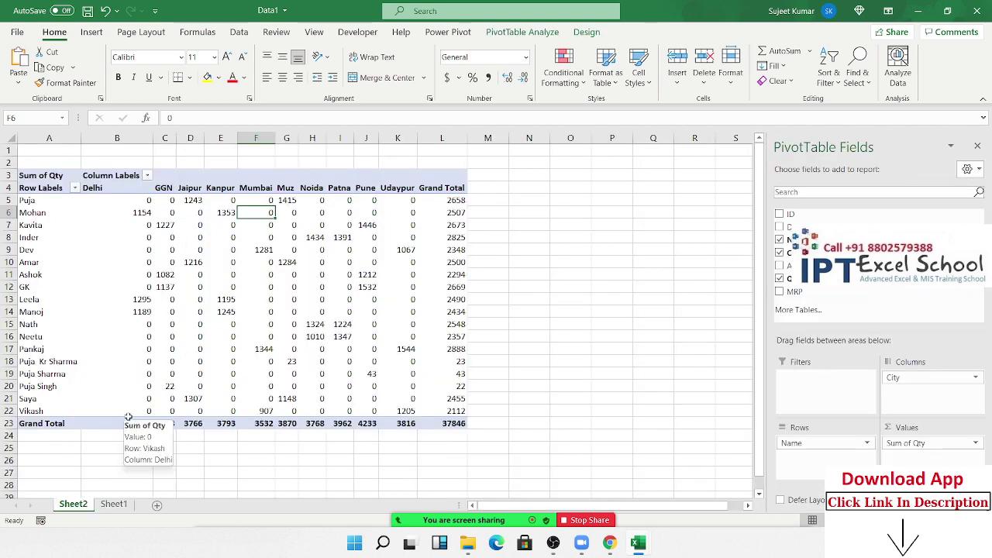
mouse_move(329, 267)
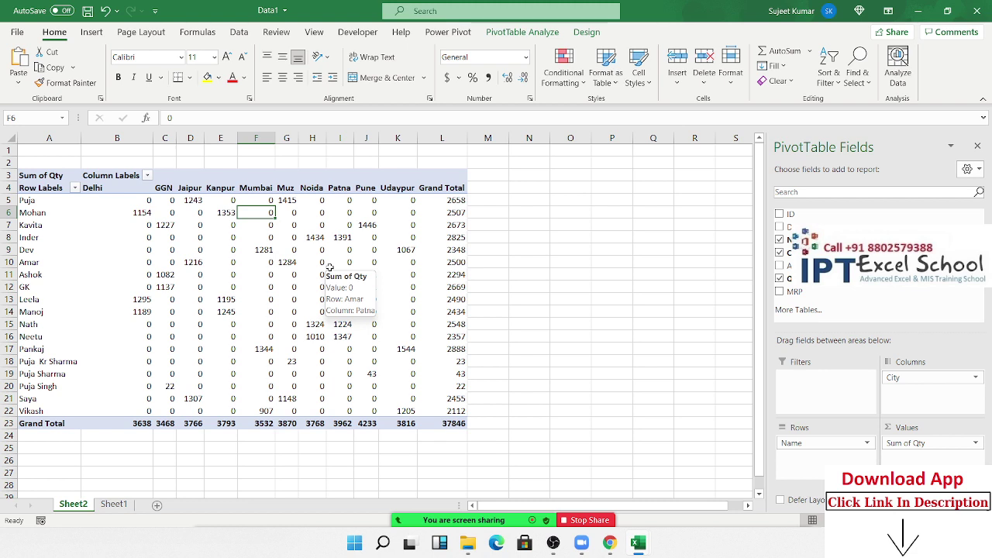
Apply a black-header, black-grand-total style from the PivotTable Styles gallery.
left_click(587, 32)
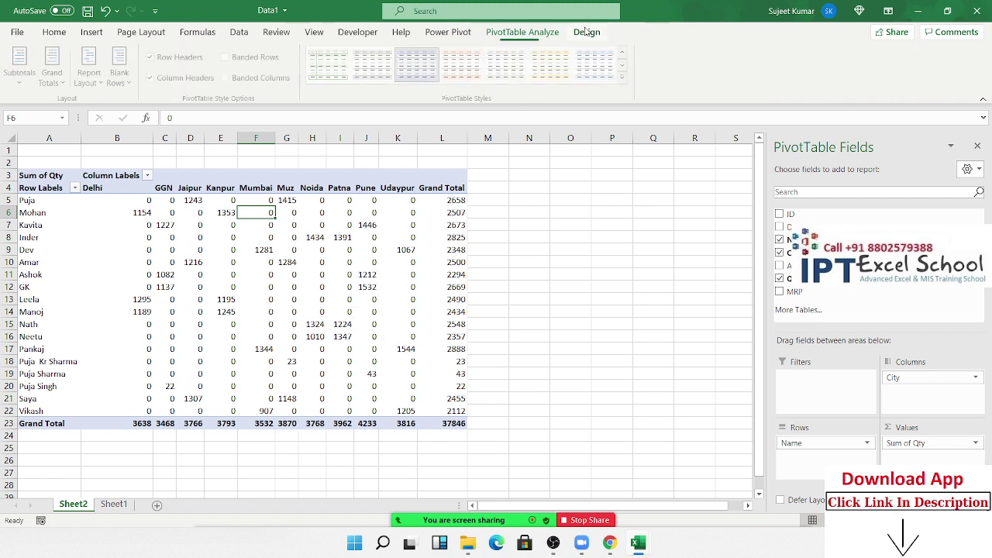
left_click(624, 77)
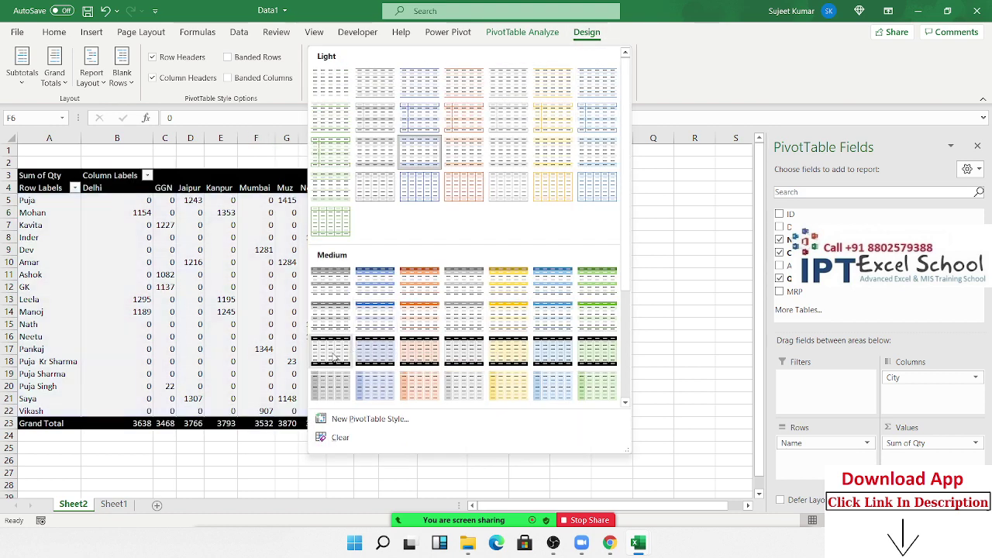
left_click(350, 350)
left_click(493, 232)
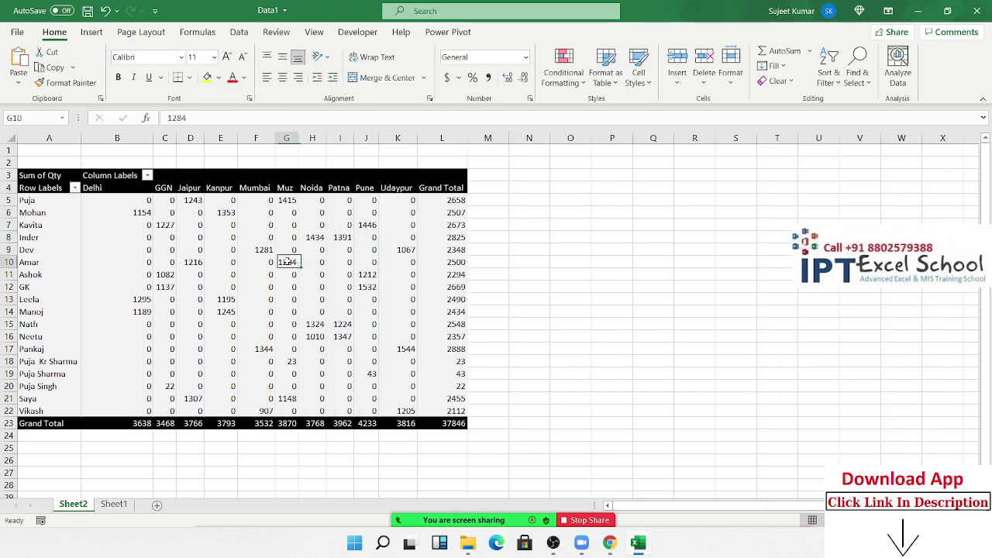
left_click(287, 262)
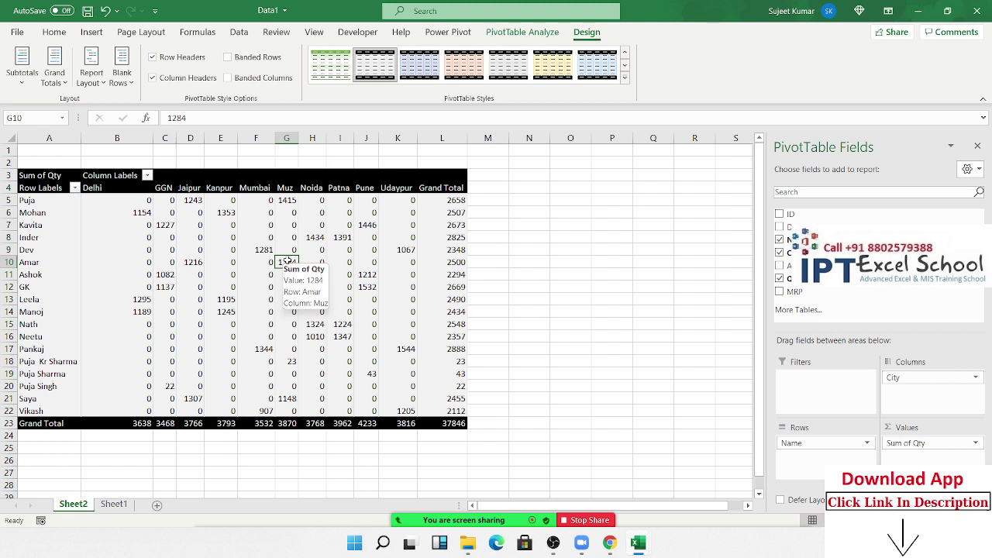
left_click(68, 36)
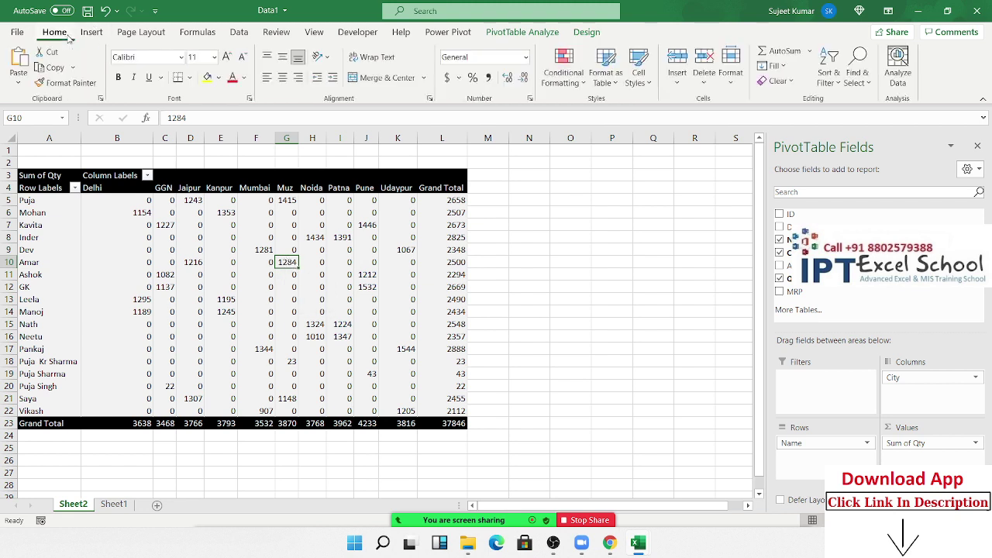
left_click(193, 227)
Insert a clustered column PivotChart from the pivot table.
left_click(96, 34)
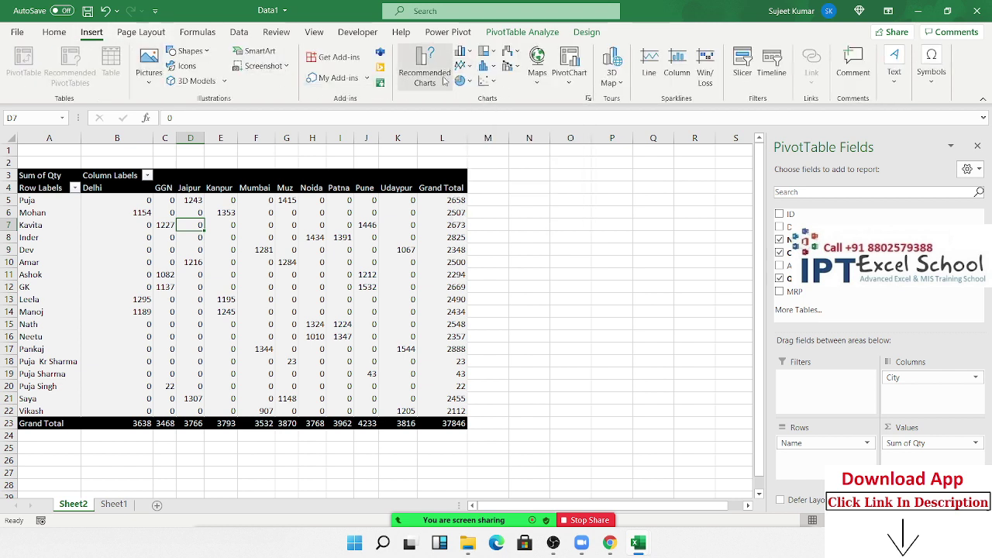
left_click(522, 32)
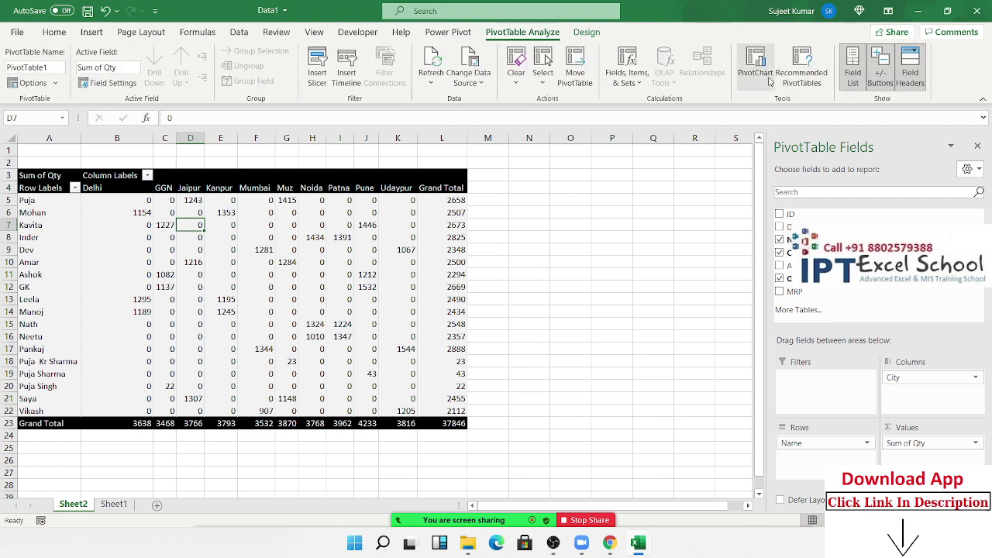
left_click(773, 79)
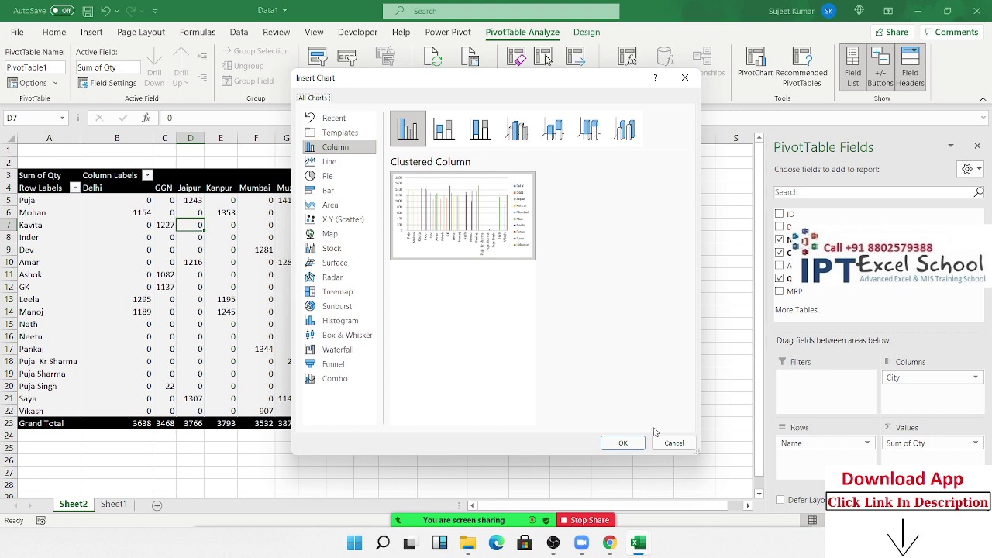
left_click(618, 445)
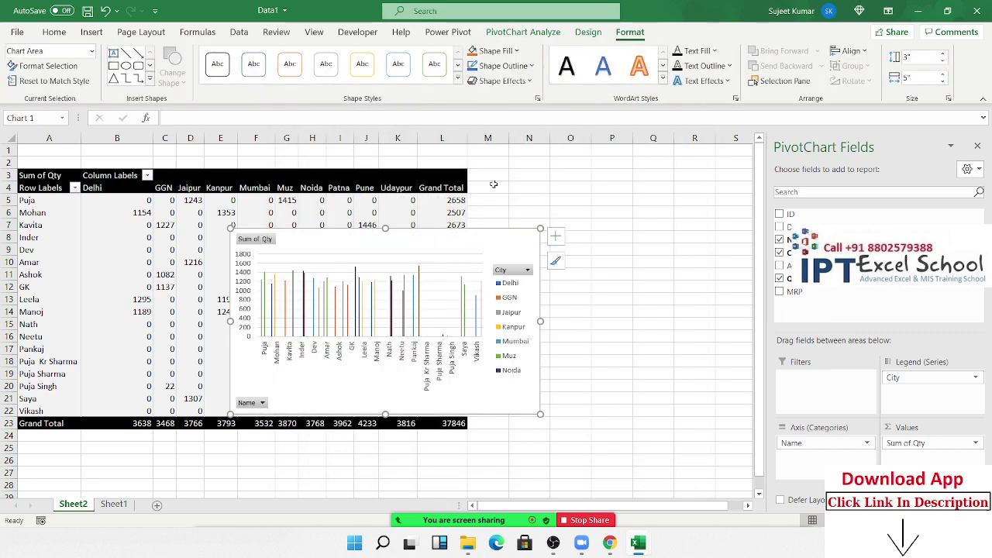
Browse the chart's shape and chart styles, then delete the PivotChart.
left_click(457, 77)
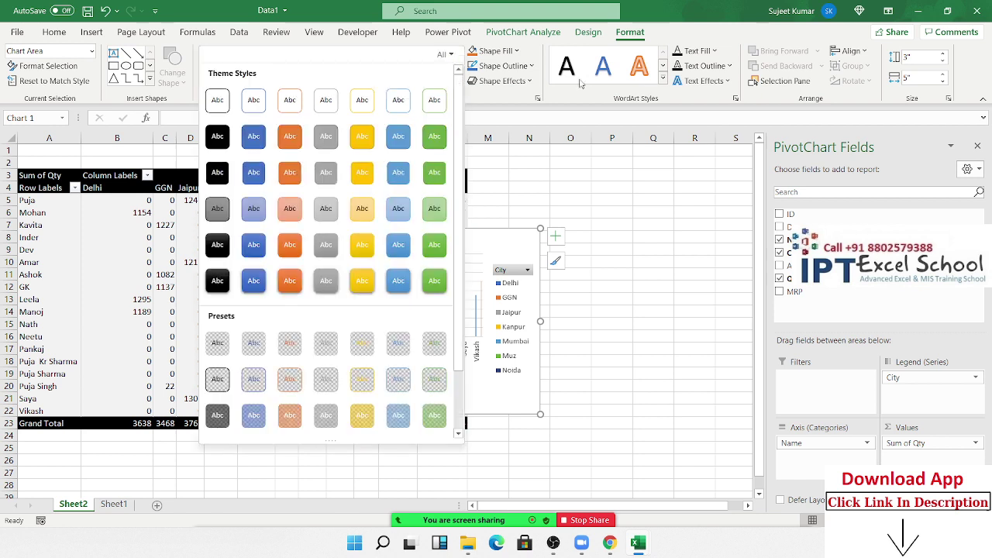
left_click(601, 34)
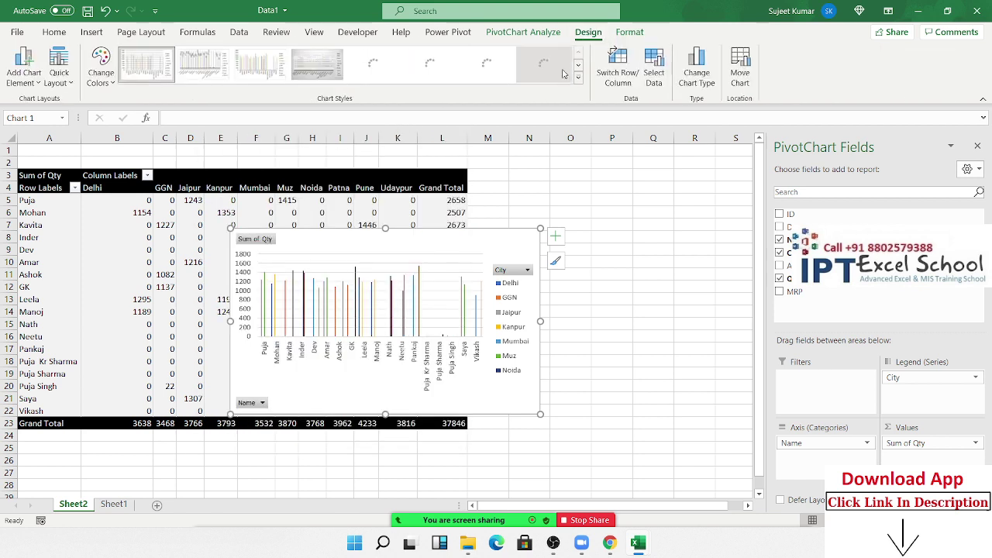
left_click(584, 86)
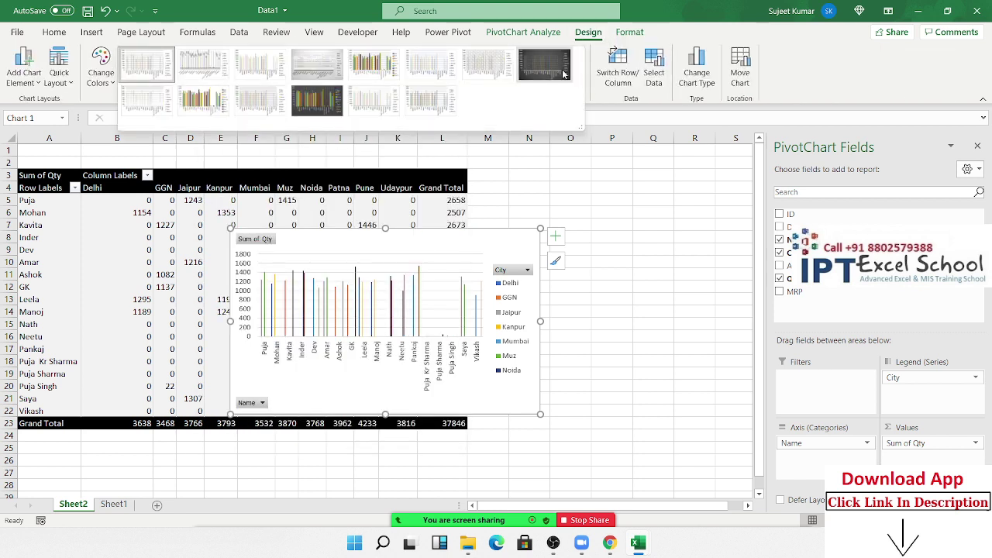
left_click(454, 243)
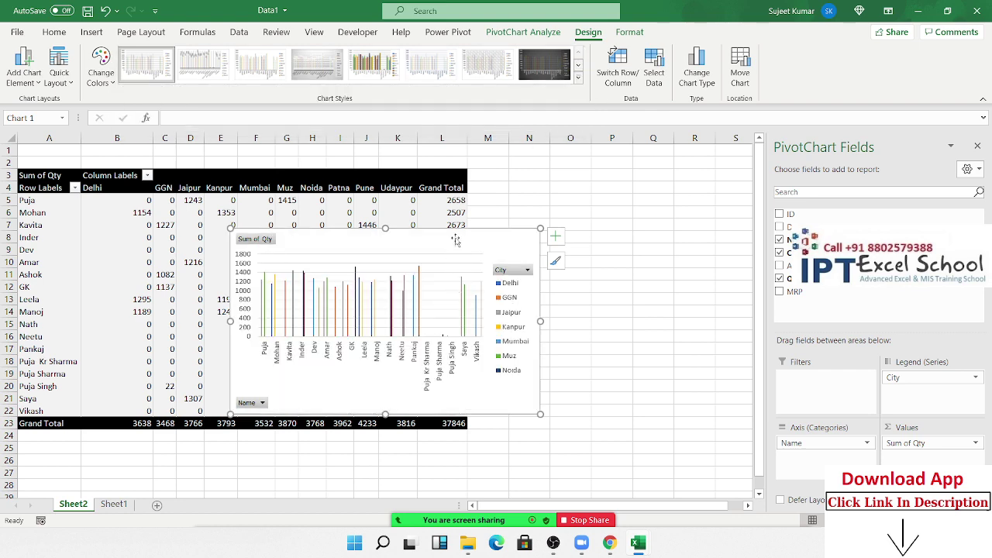
key("Delete")
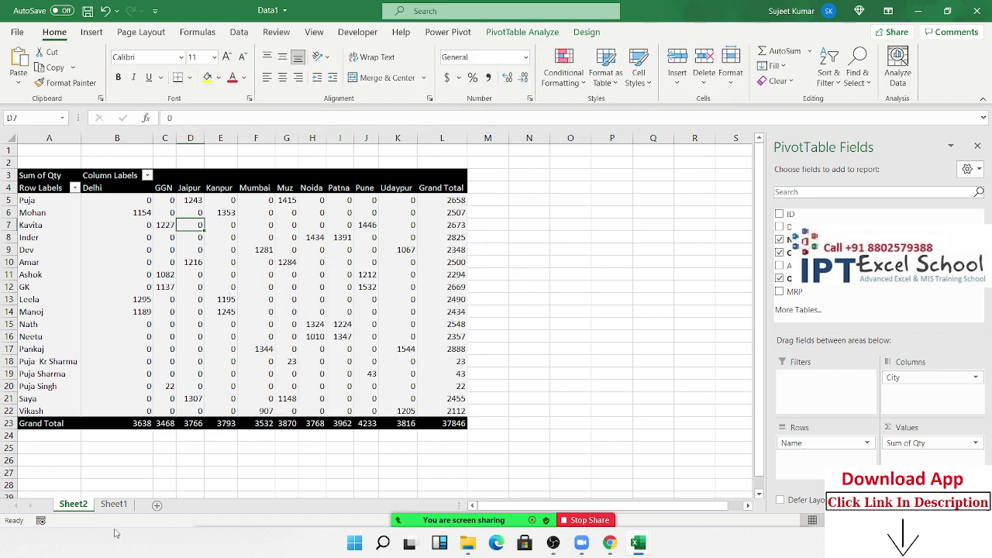
Create a second PivotTable from the Sheet1 data on a new Sheet3.
left_click(113, 504)
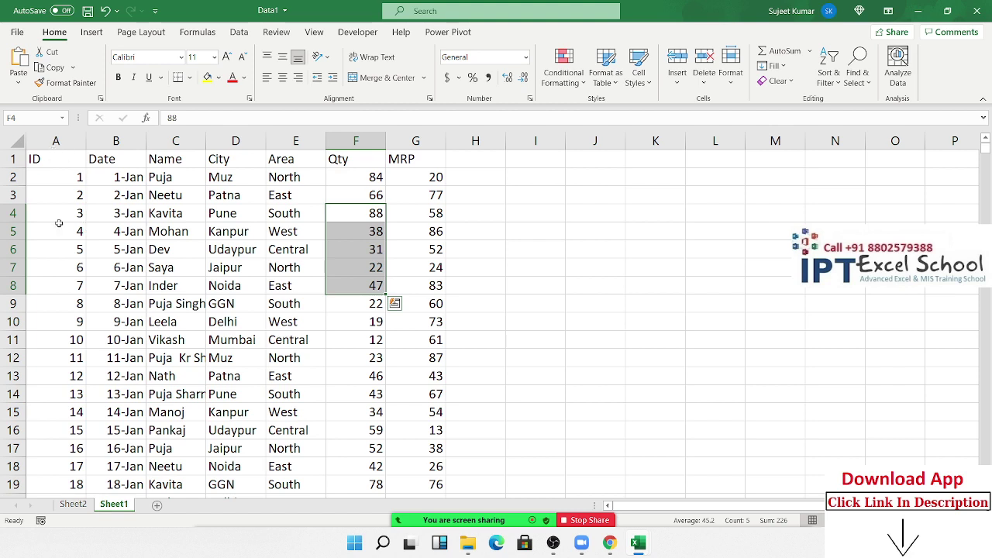
left_click(47, 166)
left_click(93, 33)
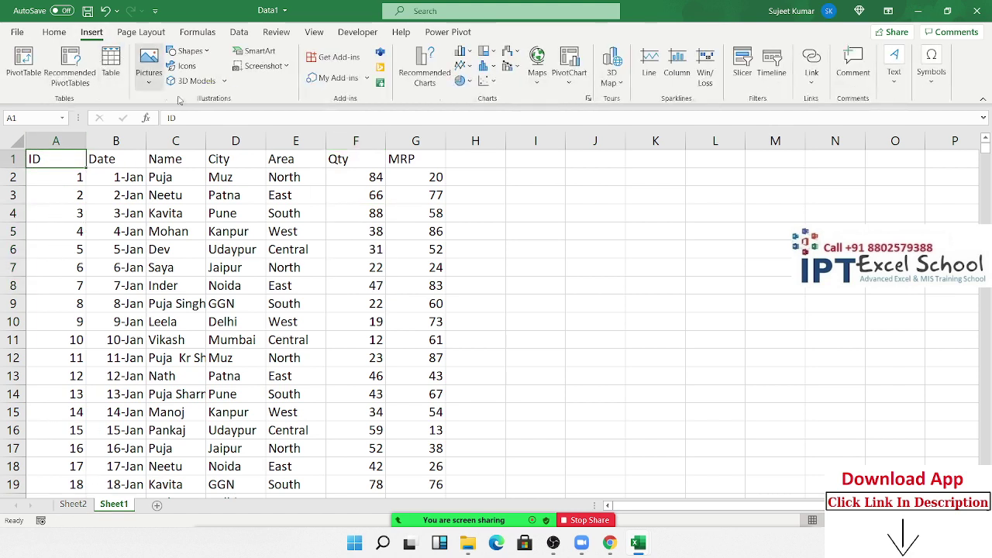
left_click(19, 73)
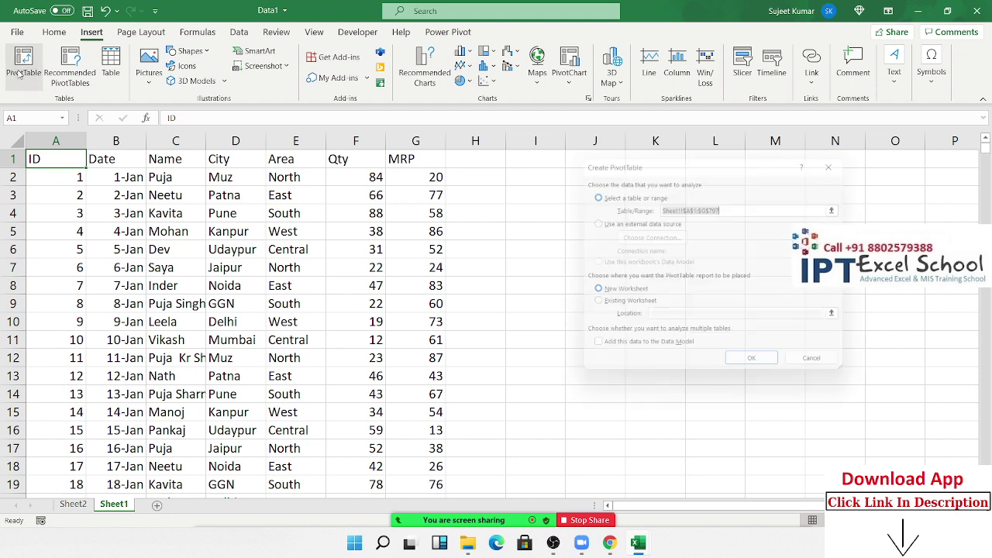
left_click(752, 359)
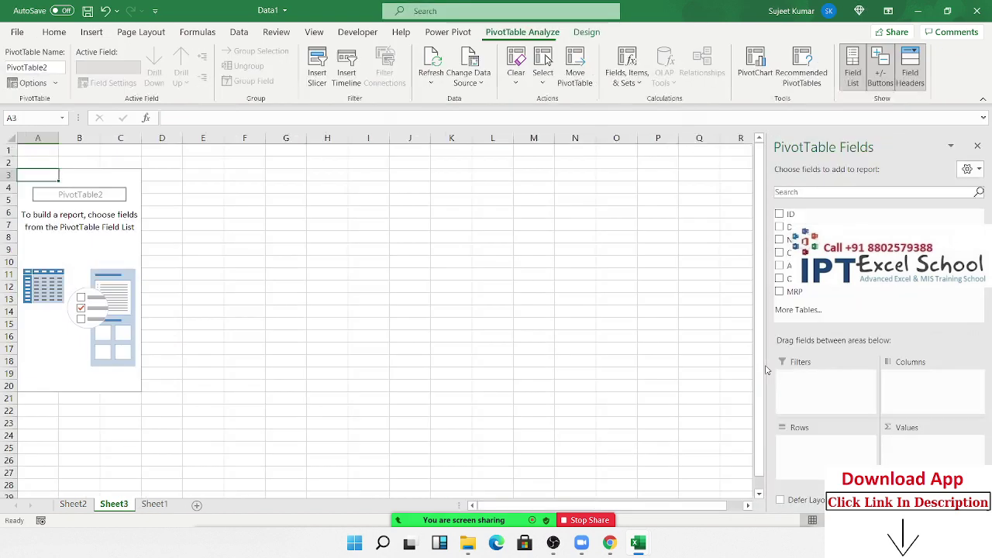
Place Name in Rows, Area in Columns and Sum of Qty in Values.
left_click_drag(788, 240, 853, 456)
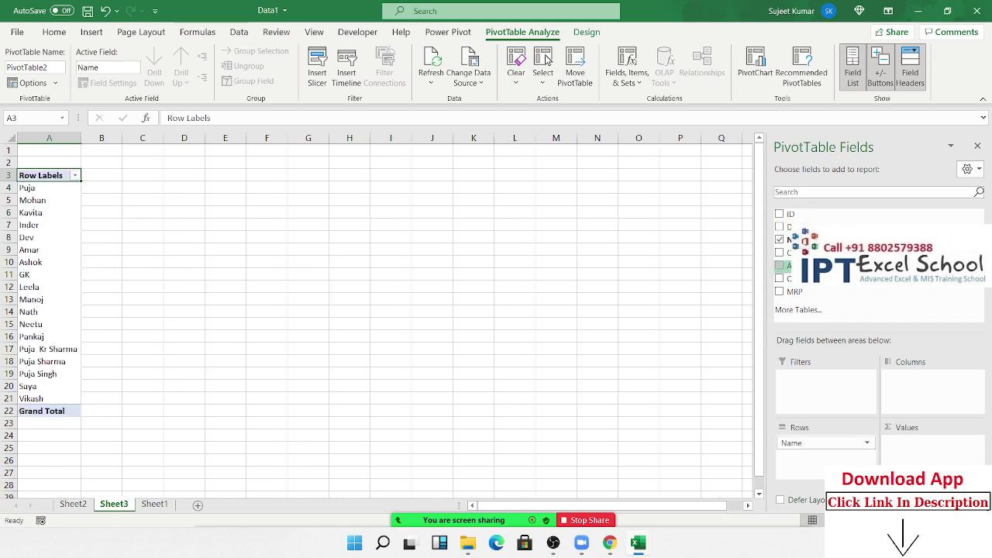
left_click_drag(788, 265, 915, 379)
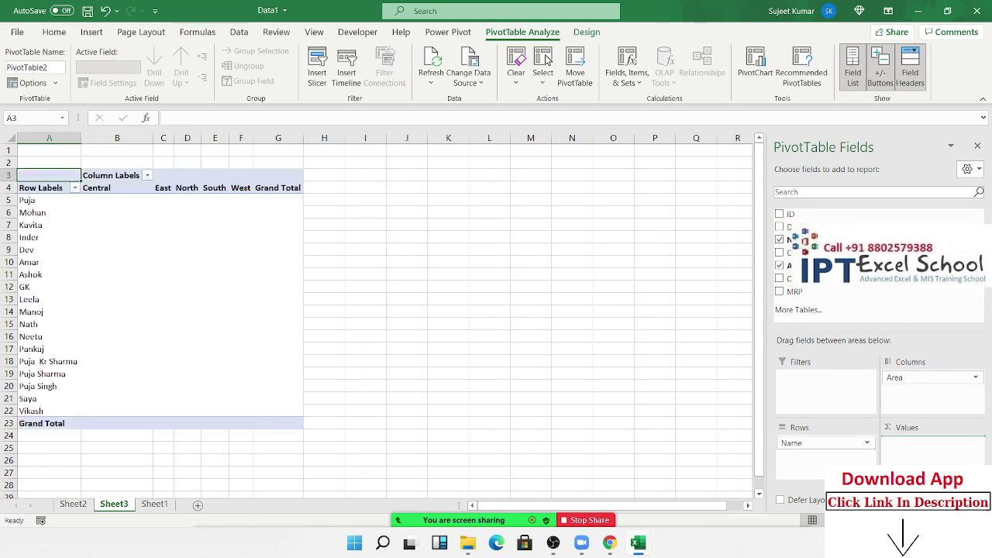
left_click_drag(921, 466, 922, 466)
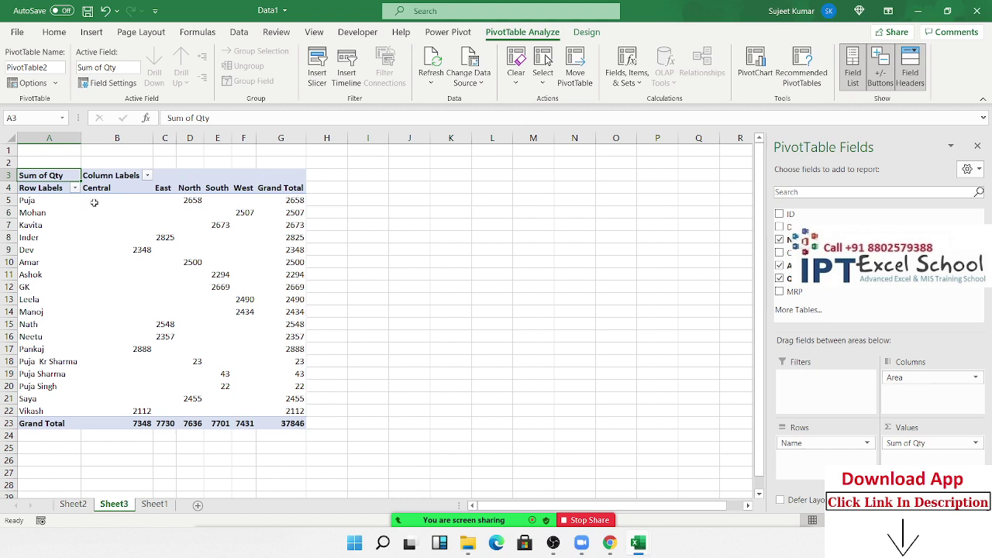
left_click_drag(101, 191, 266, 189)
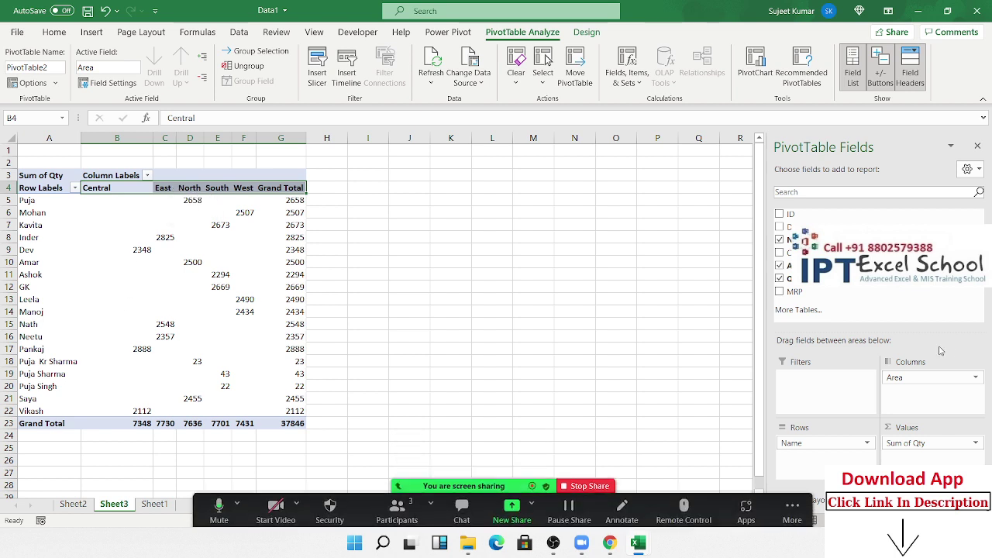
Move Area to Filters, add Date to Columns, and attempt to ungroup the 2020 header.
left_click_drag(916, 378, 825, 391)
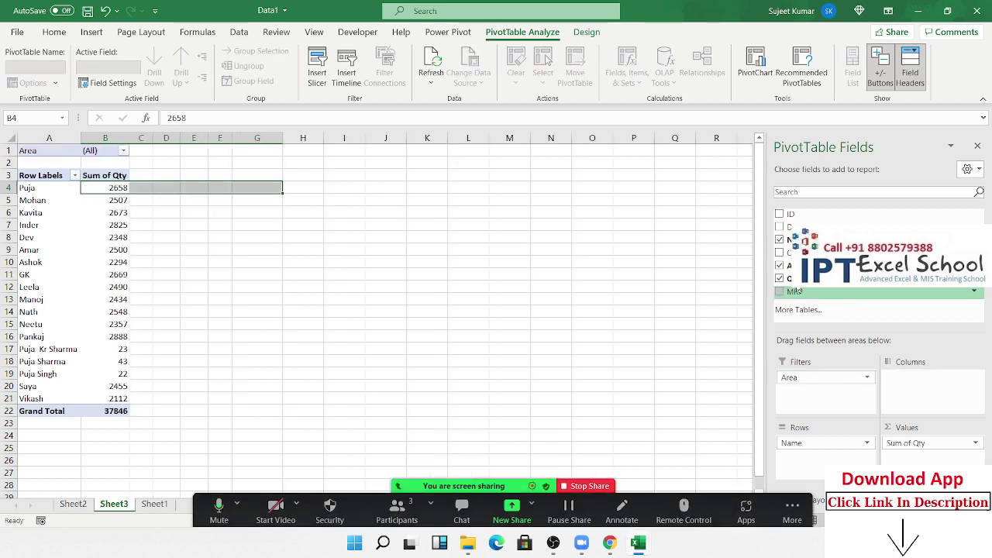
left_click_drag(788, 229, 929, 394)
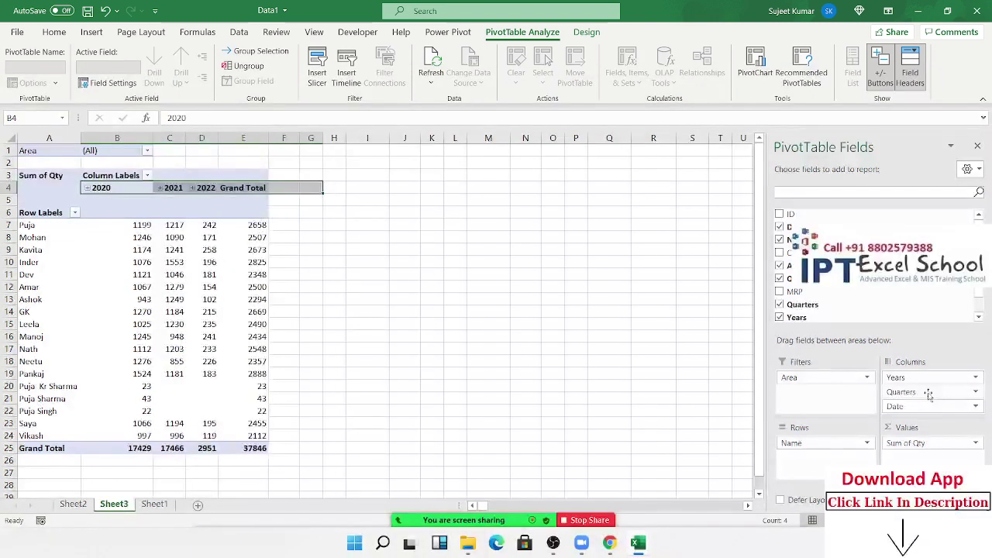
right_click(120, 183)
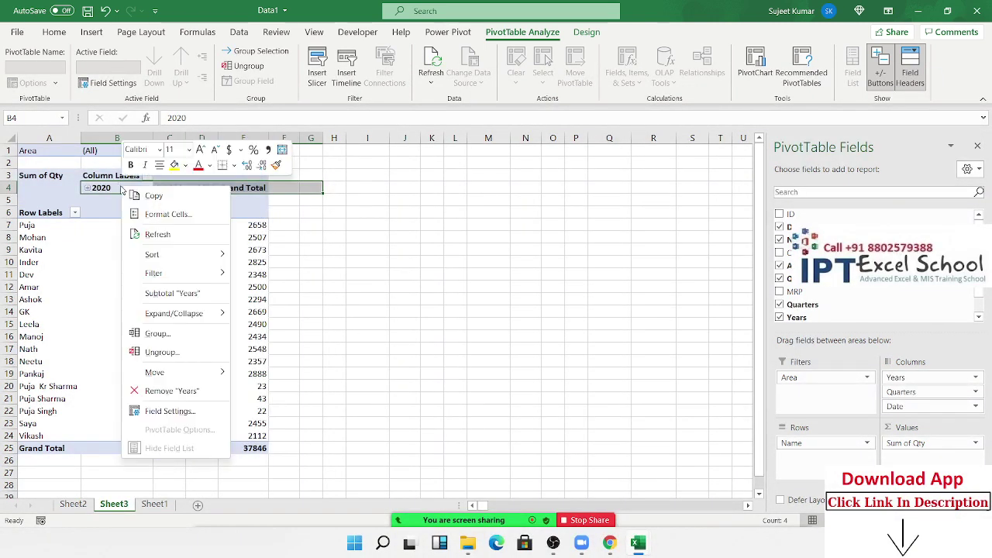
left_click(173, 357)
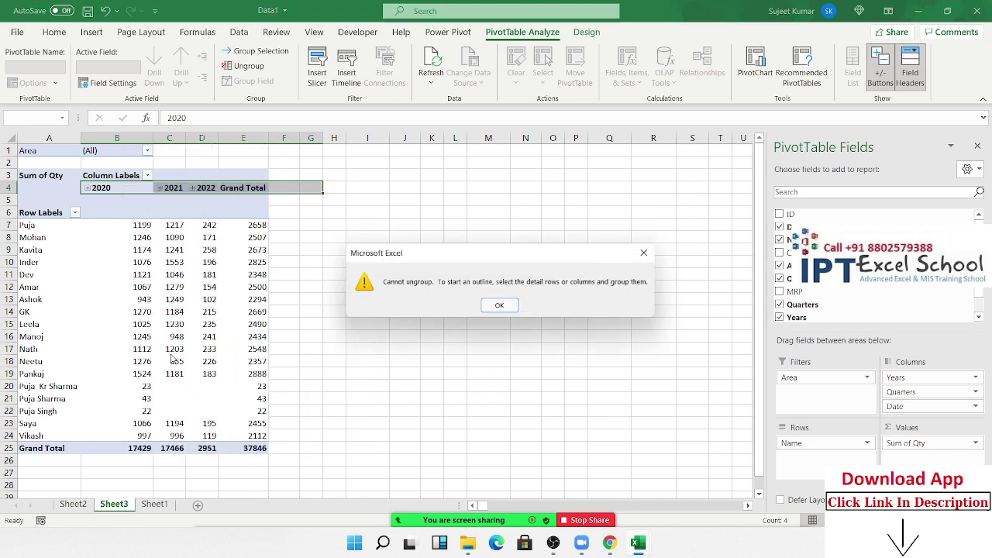
left_click(514, 307)
left_click(206, 286)
Ungroup the dates via the 2022 header into daily columns and browse through them.
right_click(194, 192)
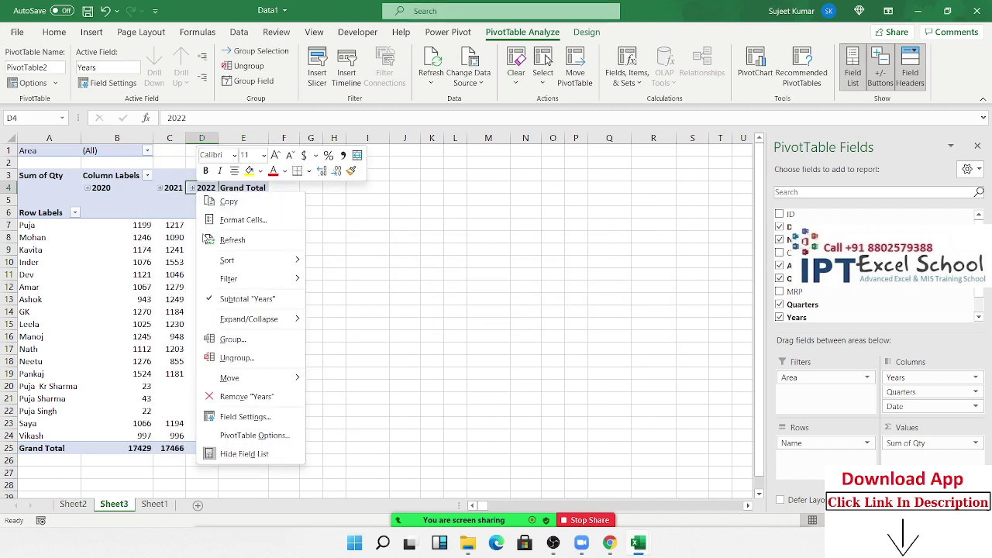
left_click(236, 357)
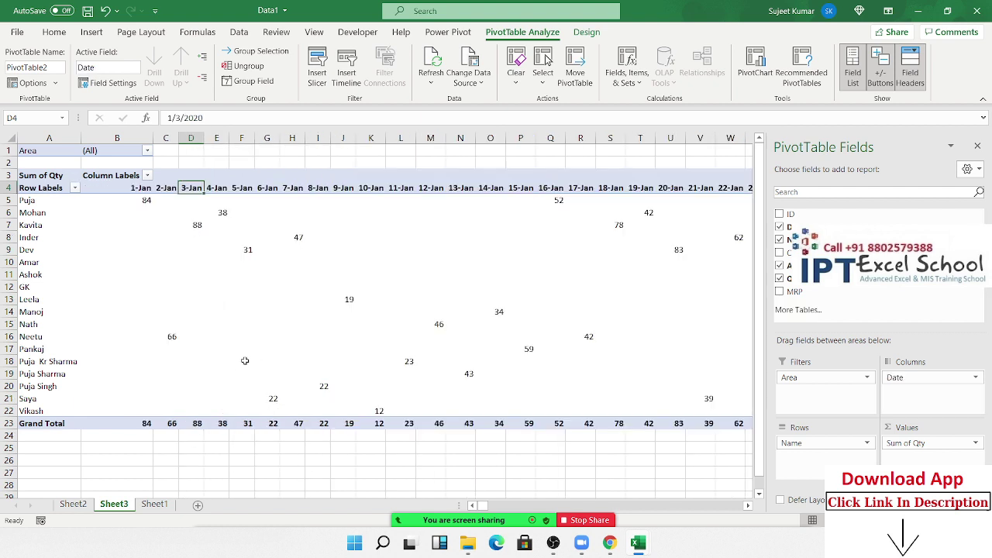
key("Right")
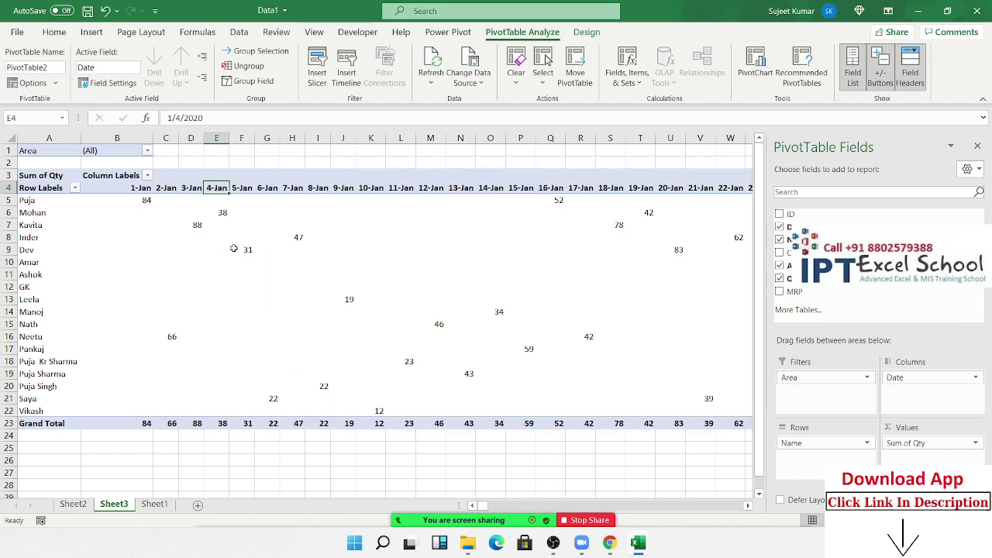
key("Right")
key("Right")
key("Right")
key("Right")
key("Right")
key("Right")
key("Right")
key("Right")
key("Right")
key("Right")
key("Right")
key("Right")
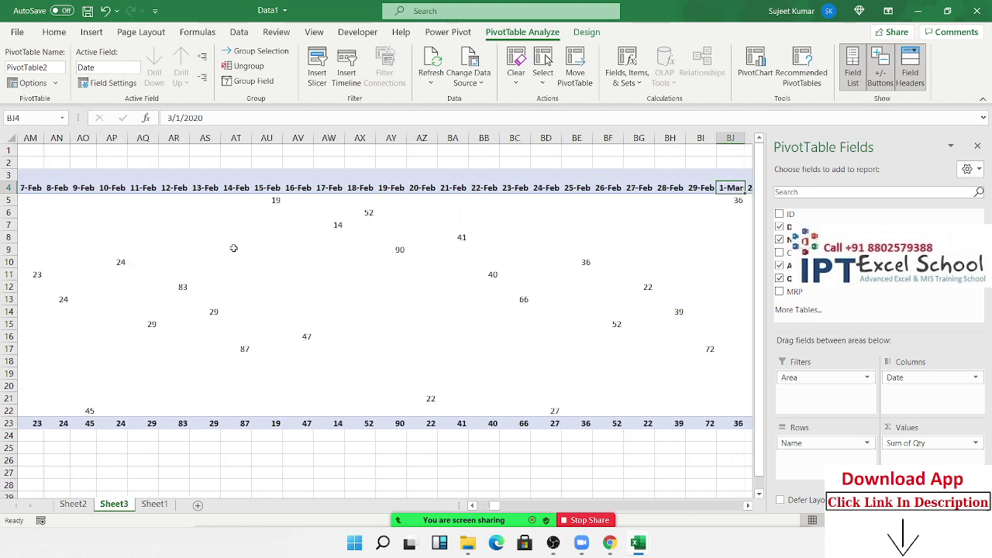
key("Right")
key("Right")
key("Right")
key("Right")
key("Right")
key("Right")
key("Right")
key("Right")
key("Right")
key("Right")
key("Right")
key("Right")
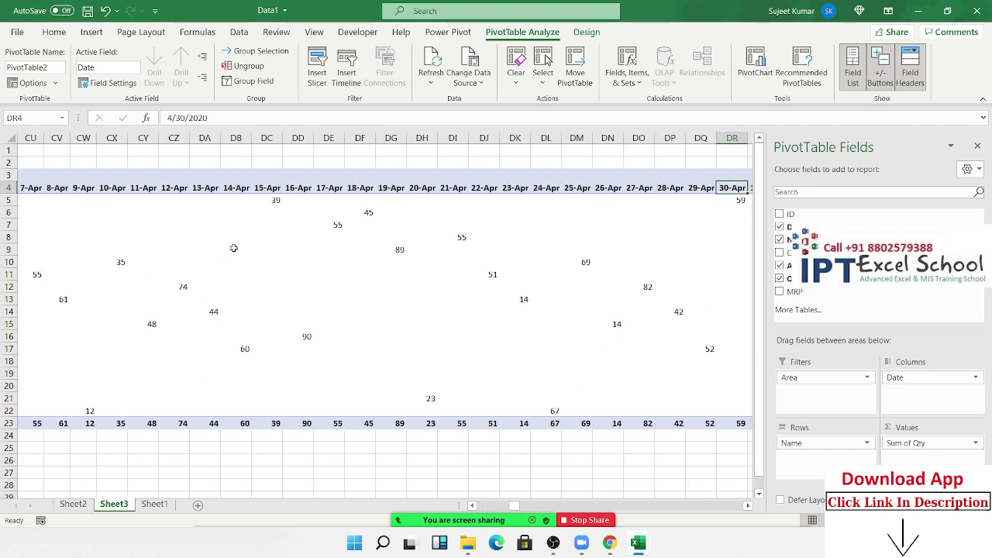
key("Right")
key("Right")
key("Right")
key("Right")
key("Right")
key("Right")
key("Right")
key("Right")
key("Right")
key("Right")
key("Right")
key("Right")
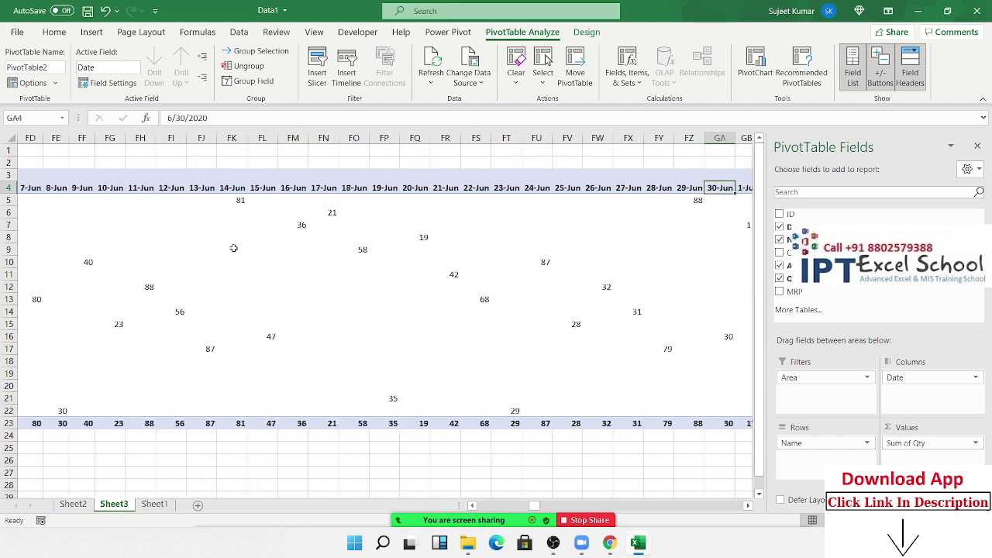
key("Right")
key("Right")
key("Right")
key("Left")
key("Left")
key("Left")
key("Left")
key("Left")
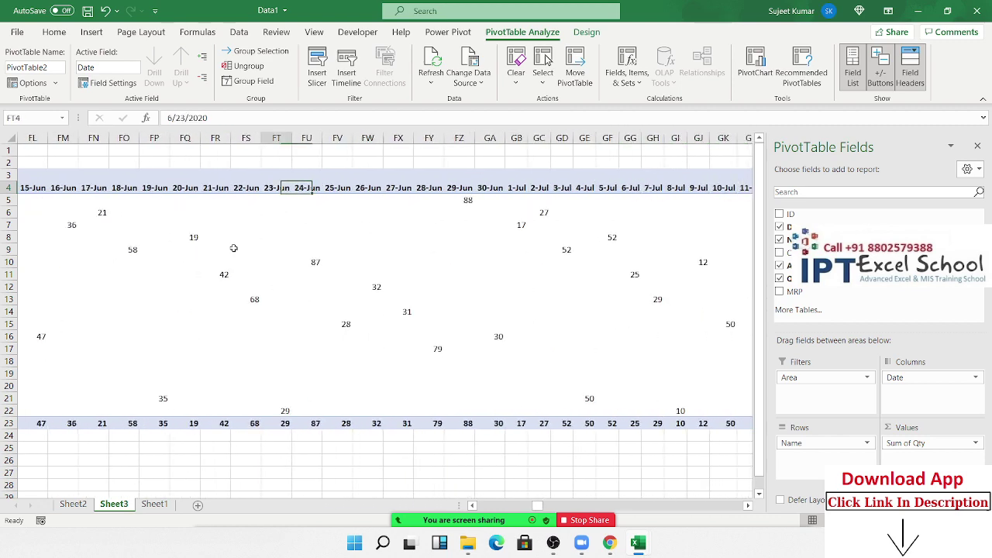
key("Left")
key("Left")
key("Left")
key("Left")
key("Left")
key("Left")
key("Left")
key("Left")
key("Left")
key("Left")
key("Left")
key("Left")
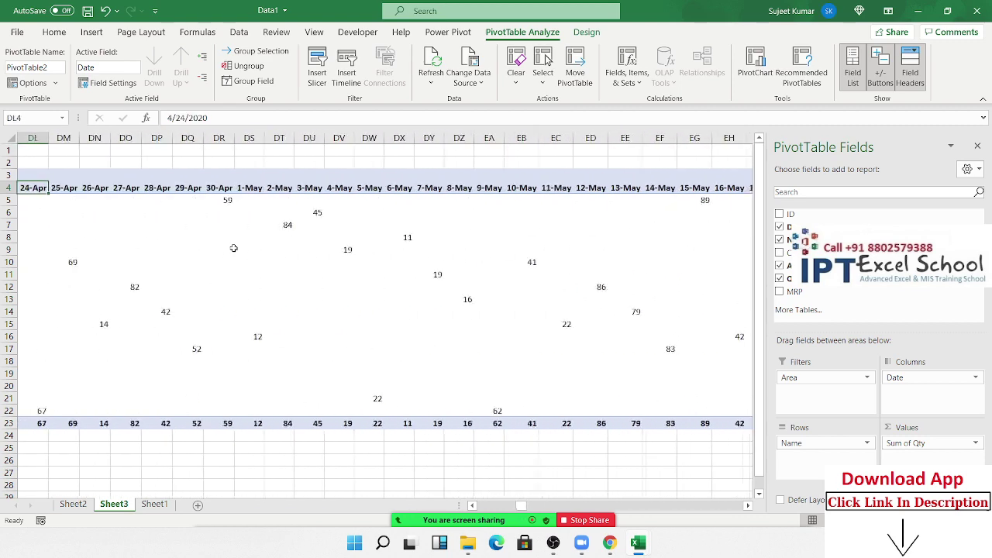
key("Left")
key("Left")
key("Left")
Remove Date from Columns and move Area into Rows above Name.
key("Left")
key("Left")
key("Left")
key("Left")
key("Left")
key("Left")
key("Left")
key("Left")
key("Left")
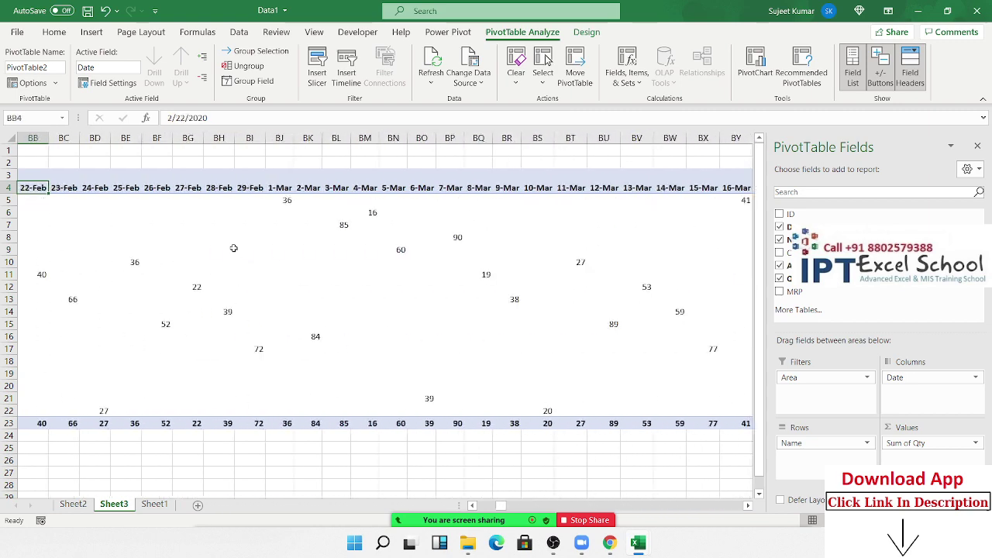
key("Left")
key("Left")
key("Left")
key("Left")
key("Left")
key("Left")
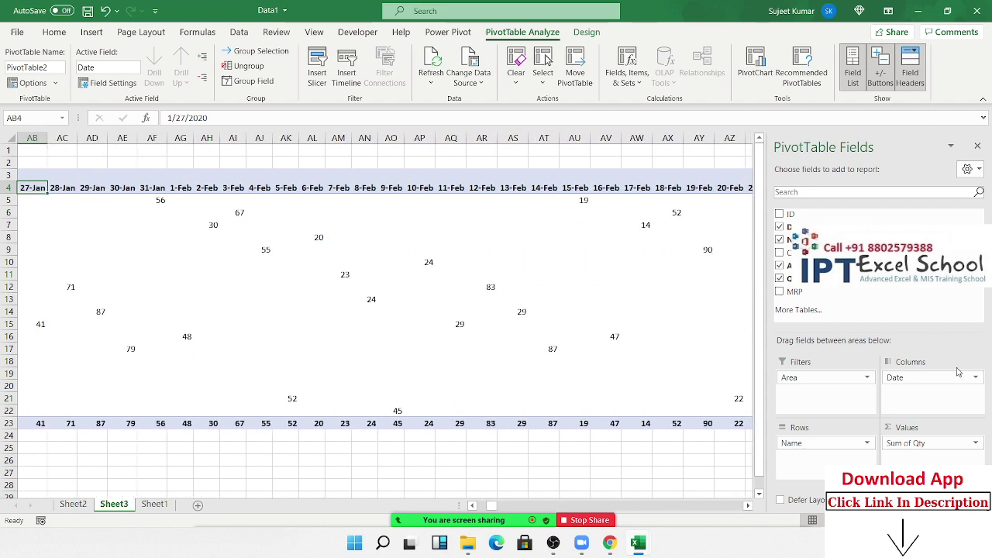
left_click_drag(959, 373, 900, 297)
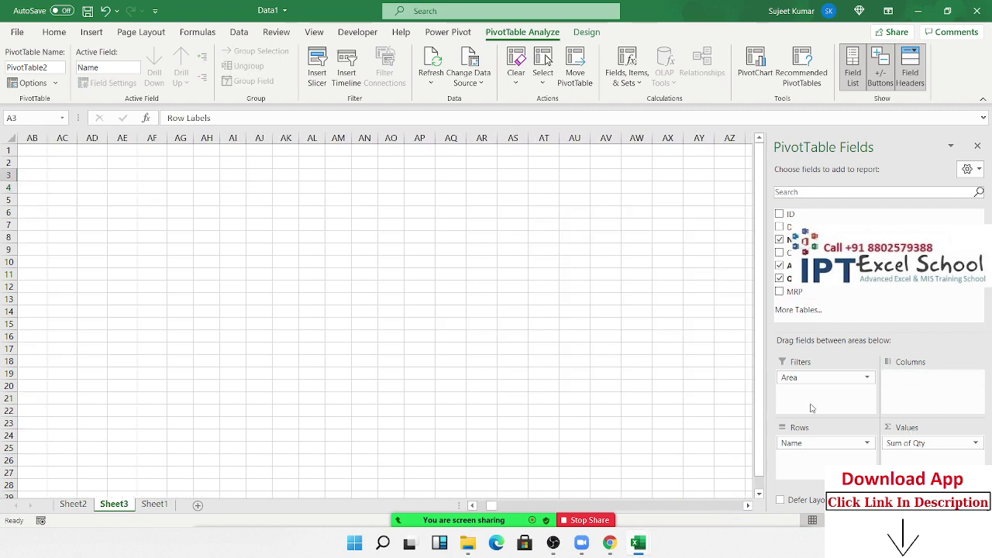
left_click_drag(822, 377, 931, 392)
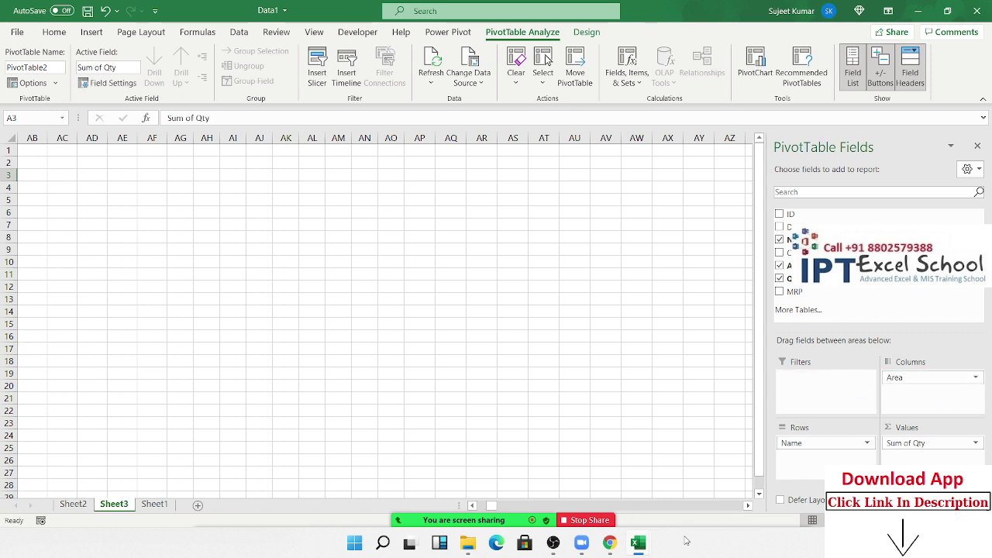
left_click_drag(492, 508, 453, 505)
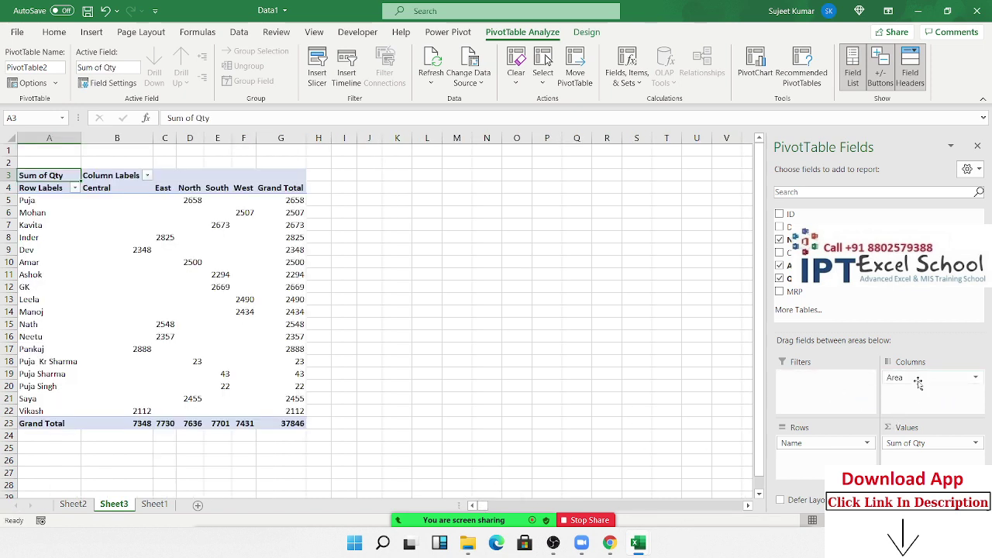
mouse_move(930, 378)
left_mouse_down()
mouse_move(938, 435)
mouse_move(838, 483)
mouse_move(822, 458)
mouse_move(795, 463)
left_mouse_up()
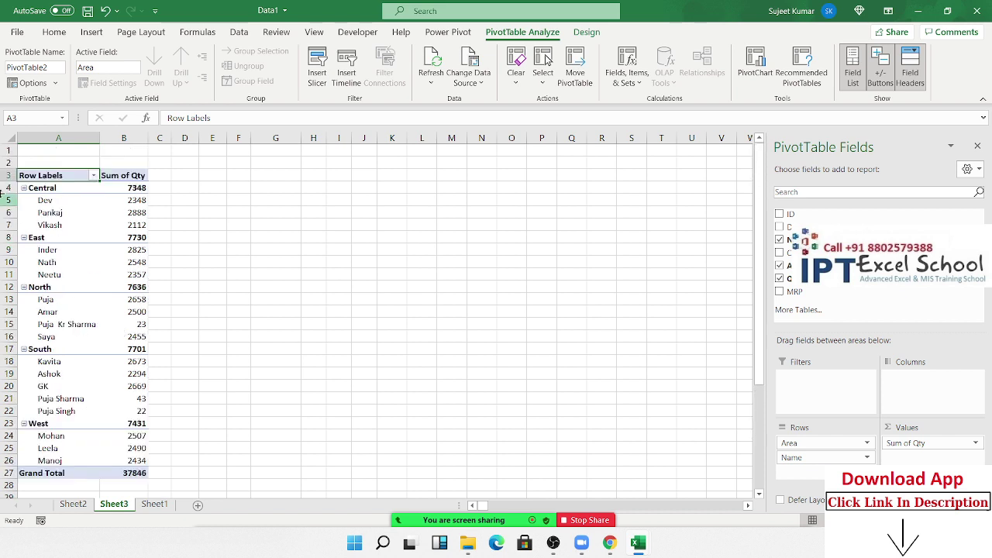
Collapse Central through West, then expand each region to list its names.
left_click(24, 189)
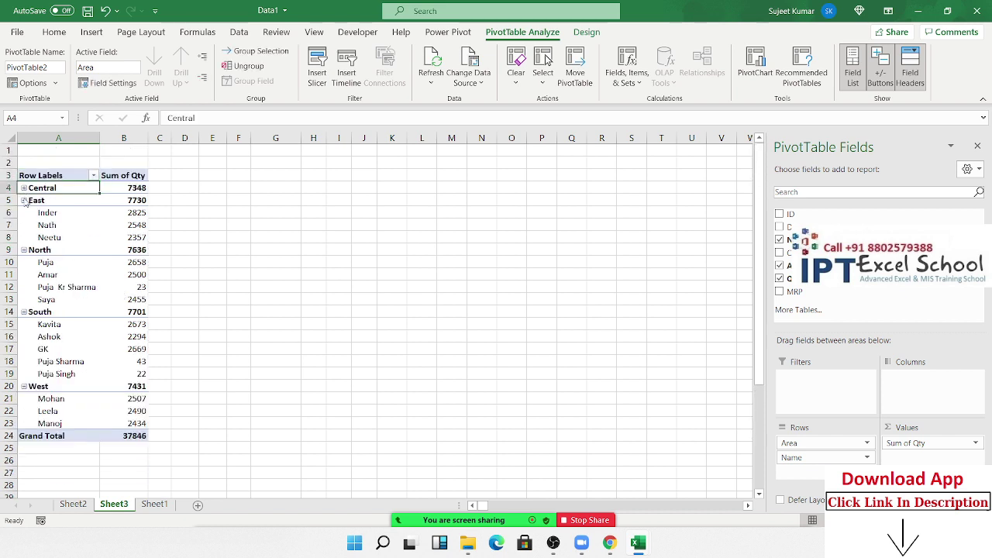
left_click(24, 201)
left_click(24, 213)
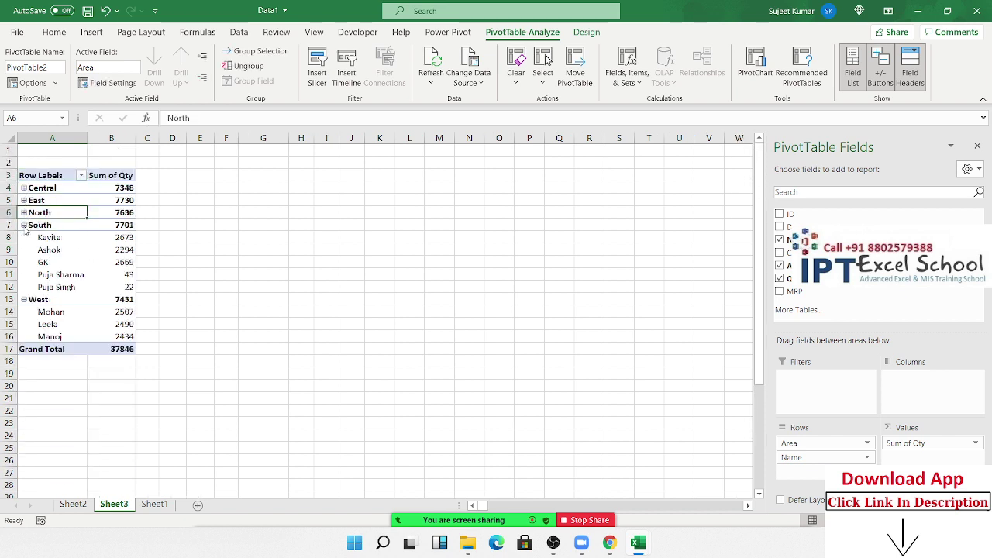
left_click(24, 226)
left_click(31, 238)
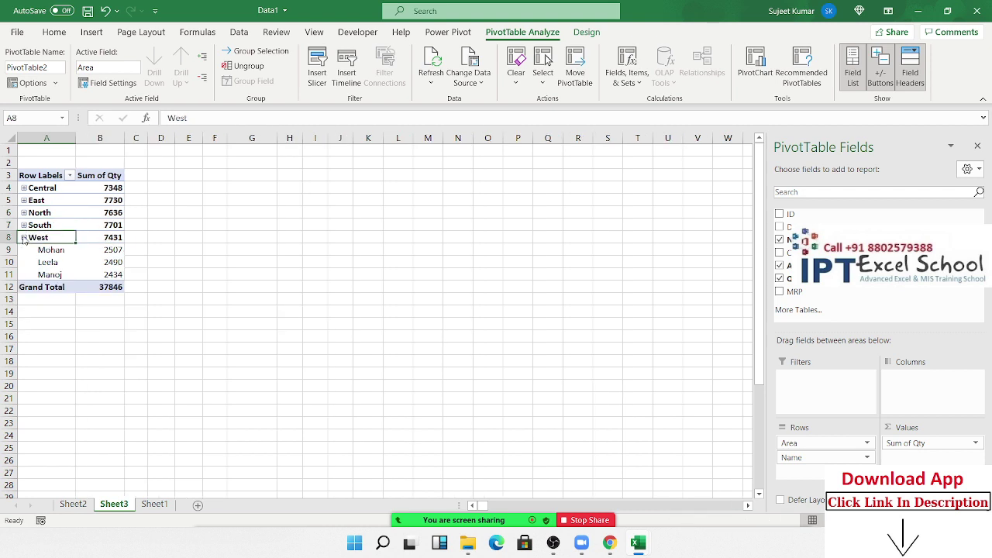
left_click(24, 238)
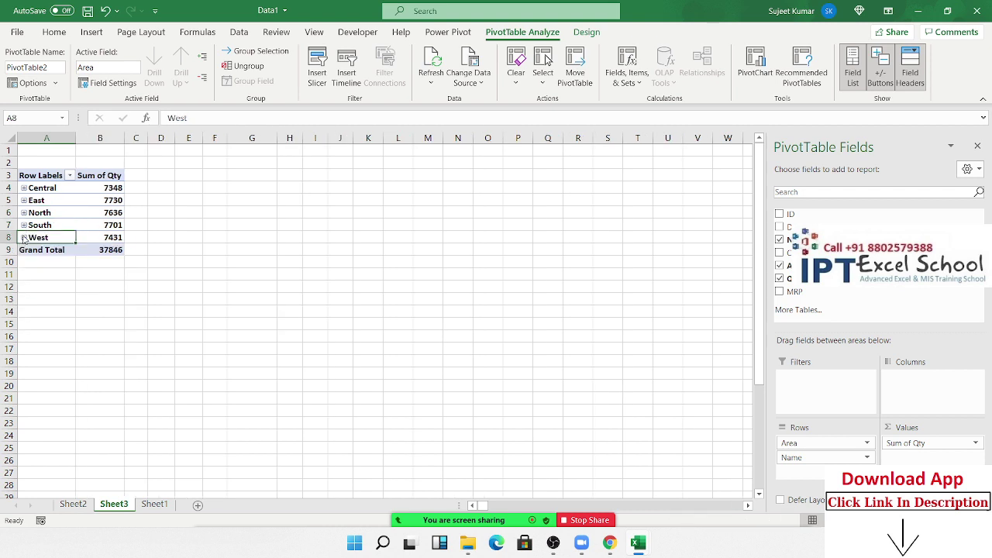
left_click(24, 188)
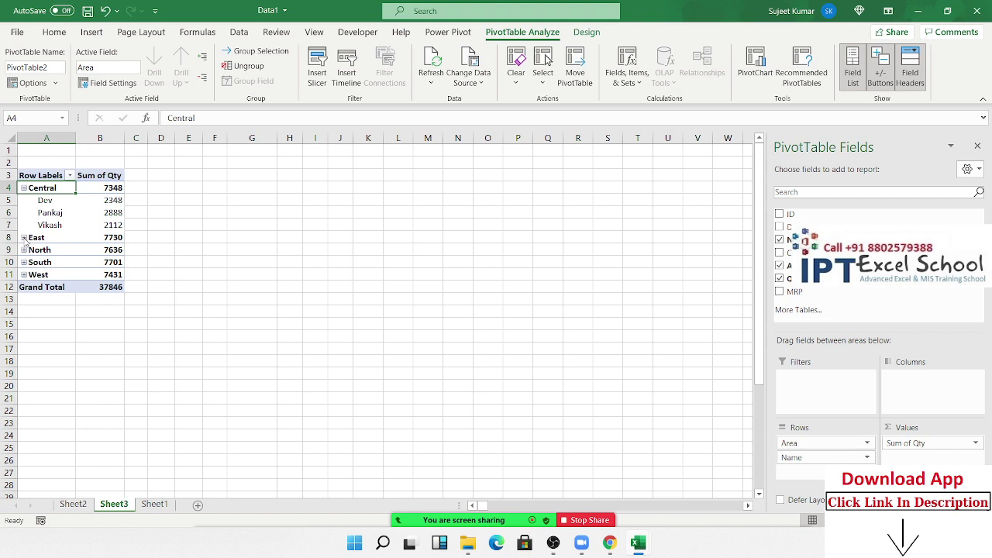
left_click(24, 238)
left_click(24, 288)
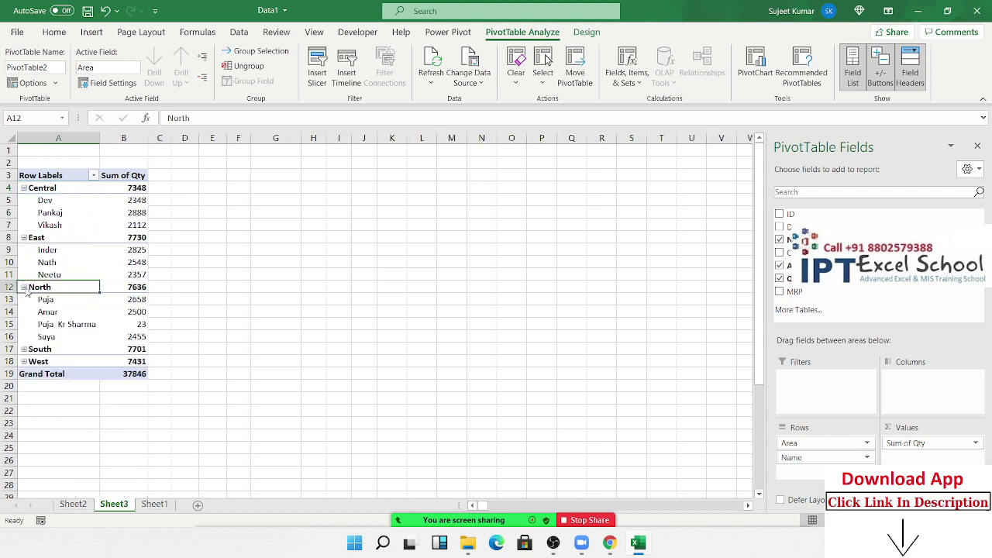
left_click(24, 349)
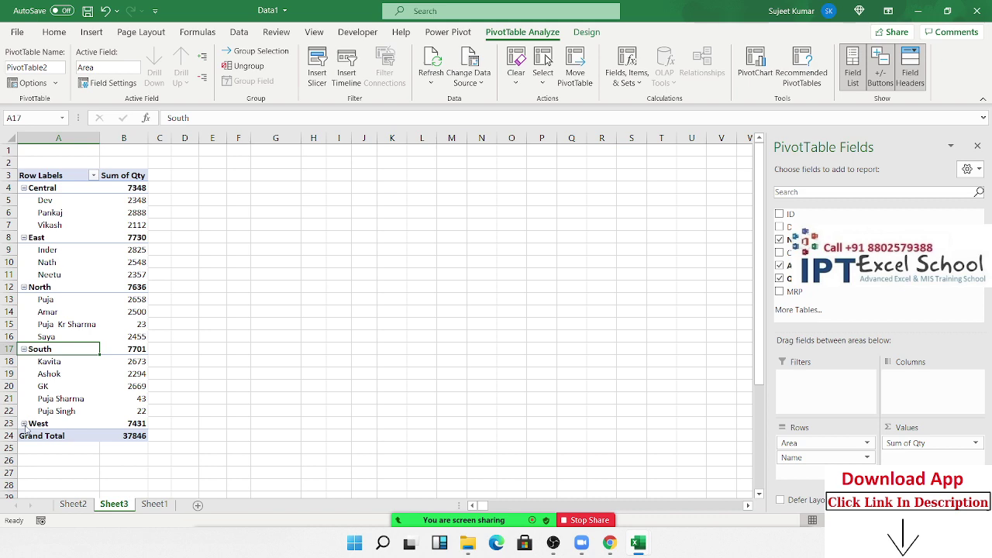
left_click(24, 424)
Use the ribbon's Collapse and Expand Entire Field to show every name under each Area.
left_click(587, 32)
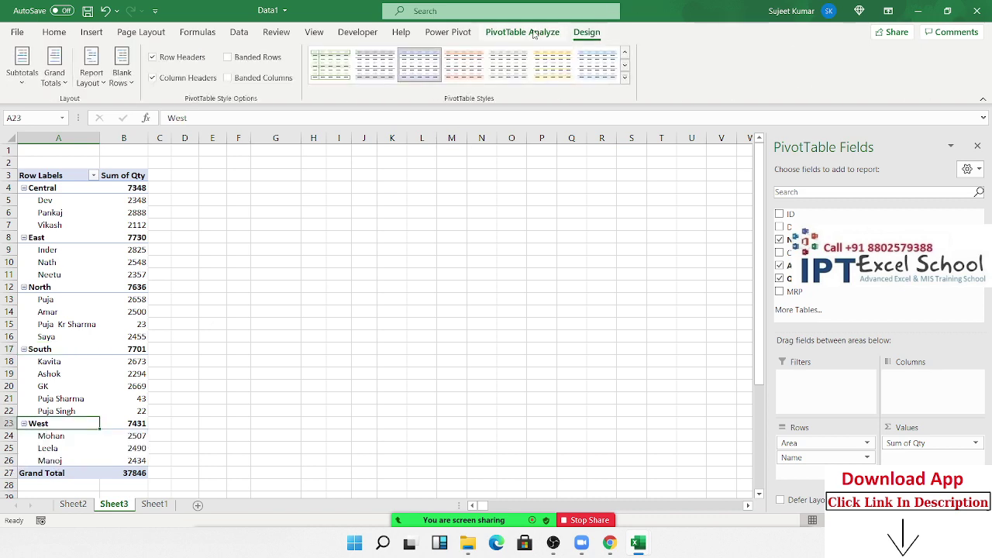
left_click(543, 31)
left_click(200, 79)
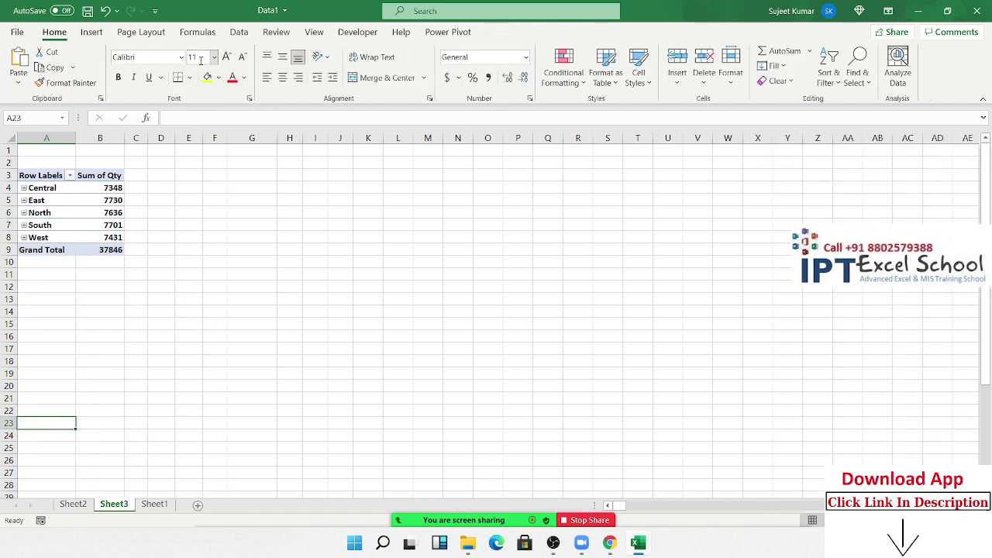
left_click(59, 200)
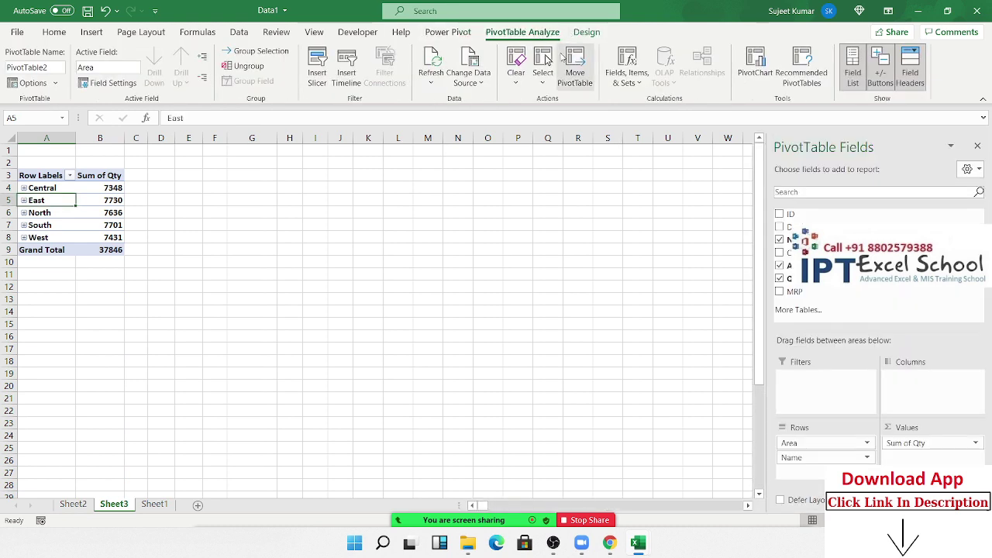
left_click(202, 57)
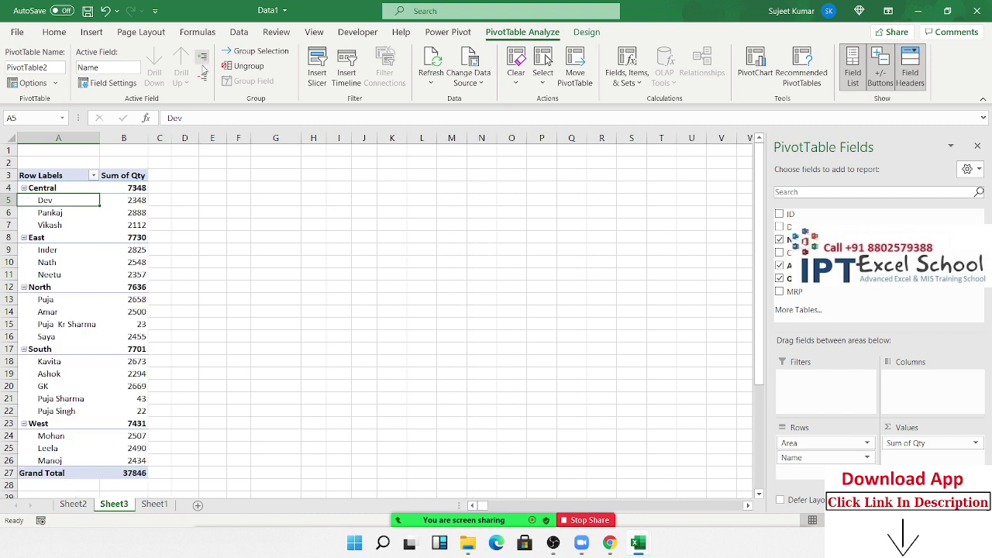
left_click(202, 78)
left_click(203, 59)
left_click(43, 144)
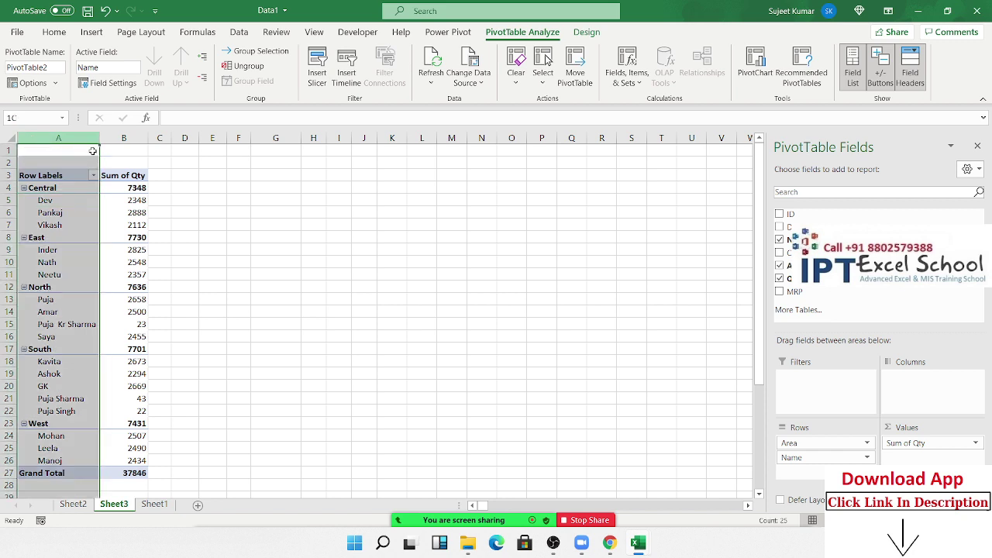
left_click_drag(92, 150, 109, 150)
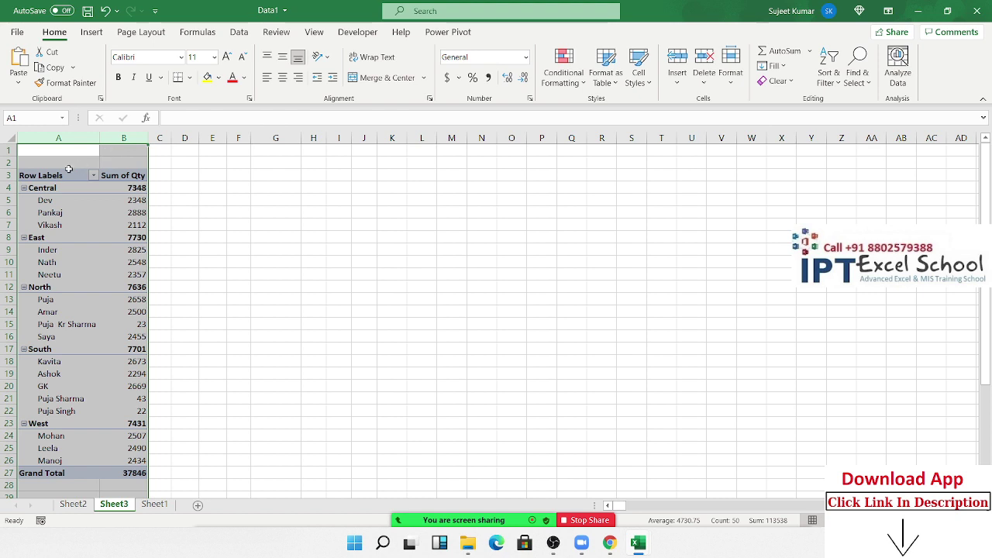
left_click_drag(68, 169, 136, 473)
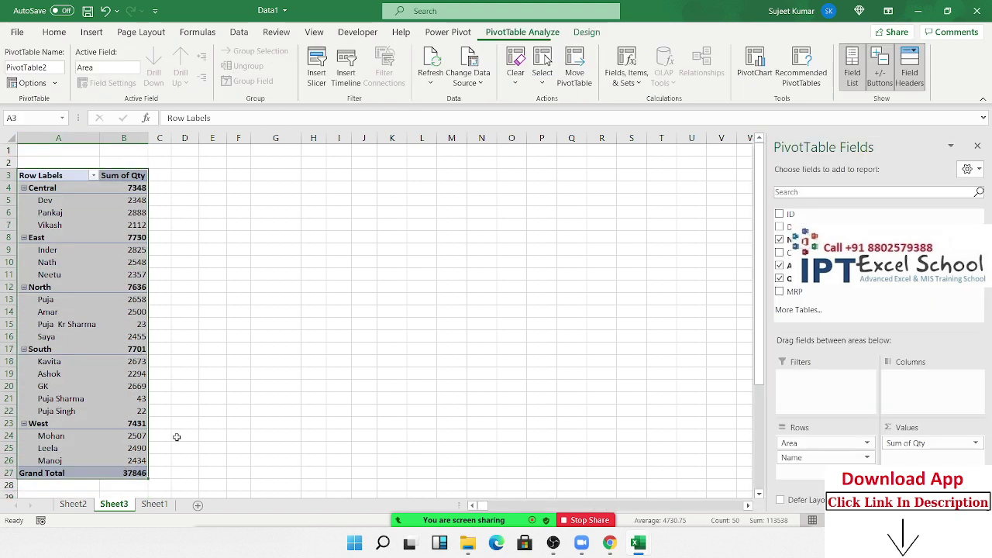
key("ctrl+c")
left_click(454, 175)
key("ctrl+v")
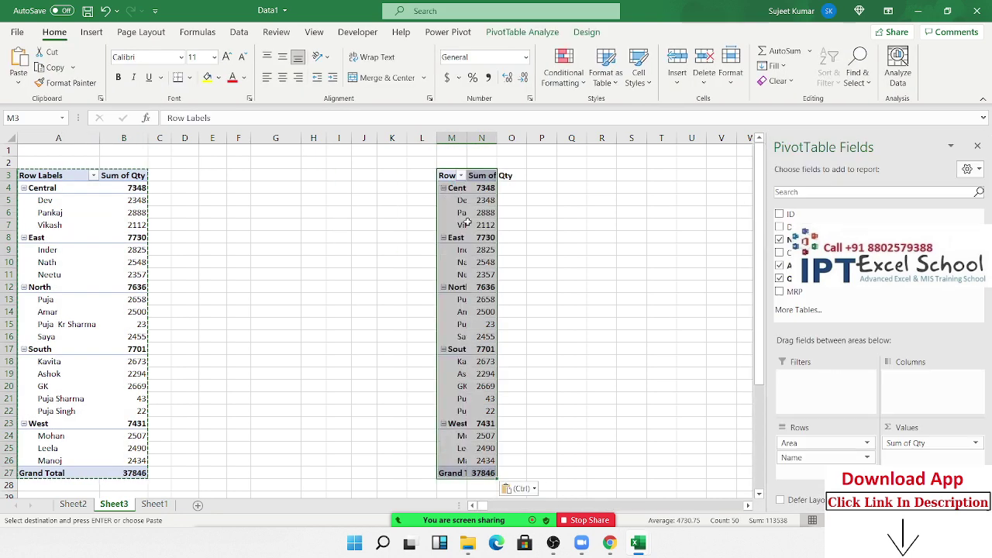
key("Delete")
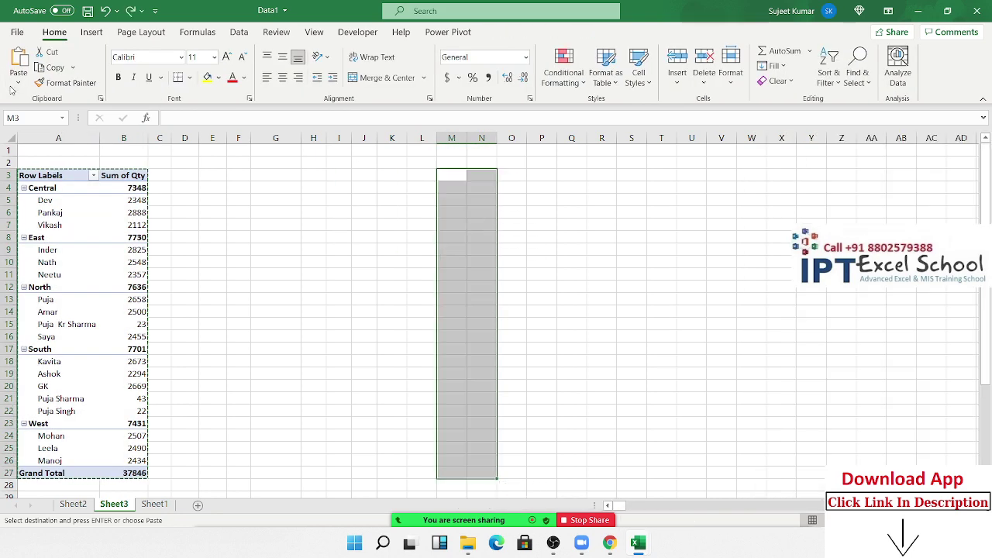
left_click(18, 82)
left_click(17, 181)
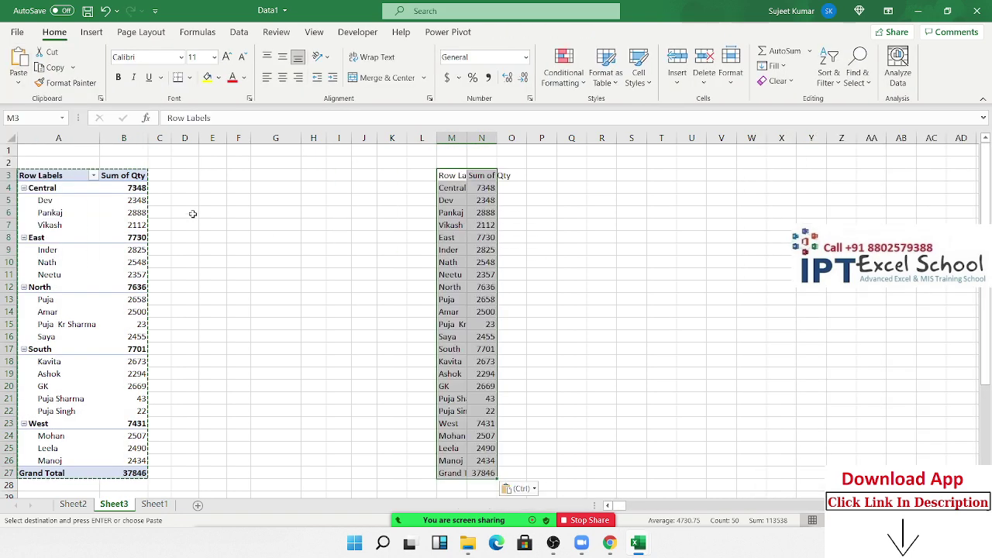
double_click(467, 140)
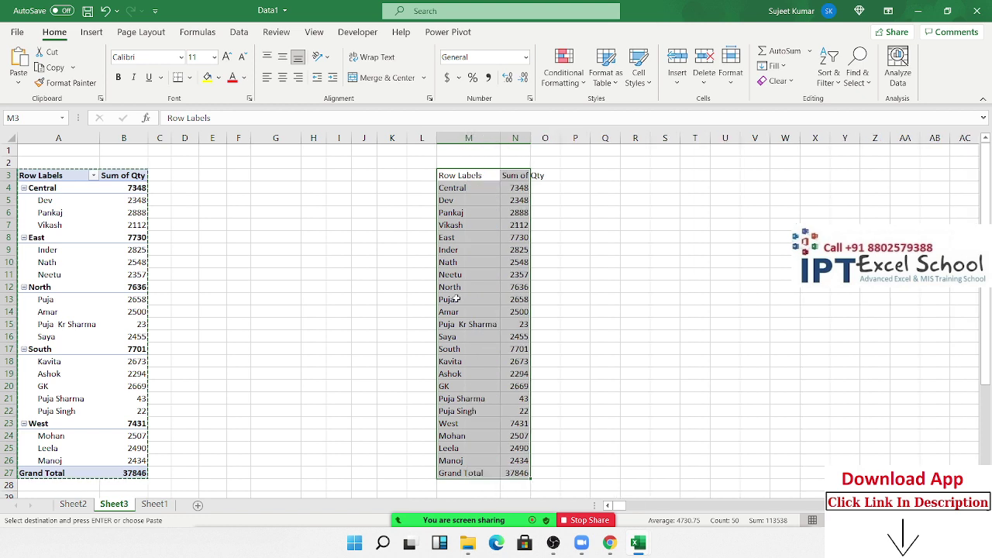
left_click_drag(457, 299, 457, 188)
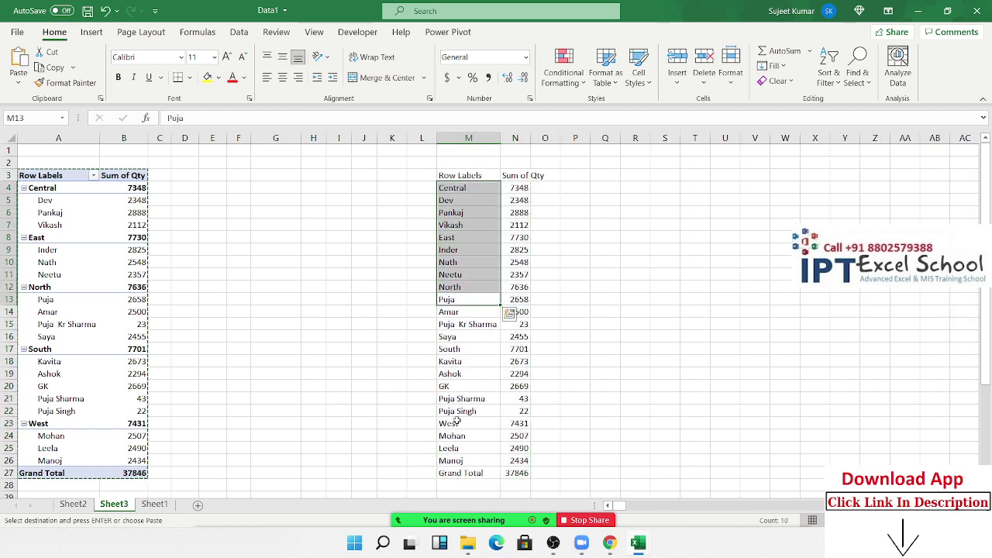
left_click_drag(458, 421, 461, 235)
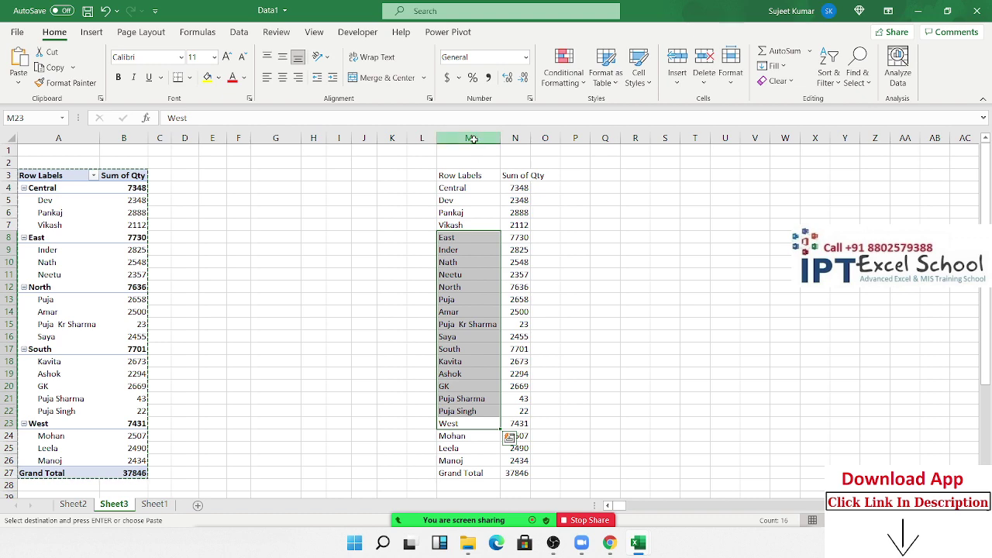
left_click_drag(476, 166, 556, 168)
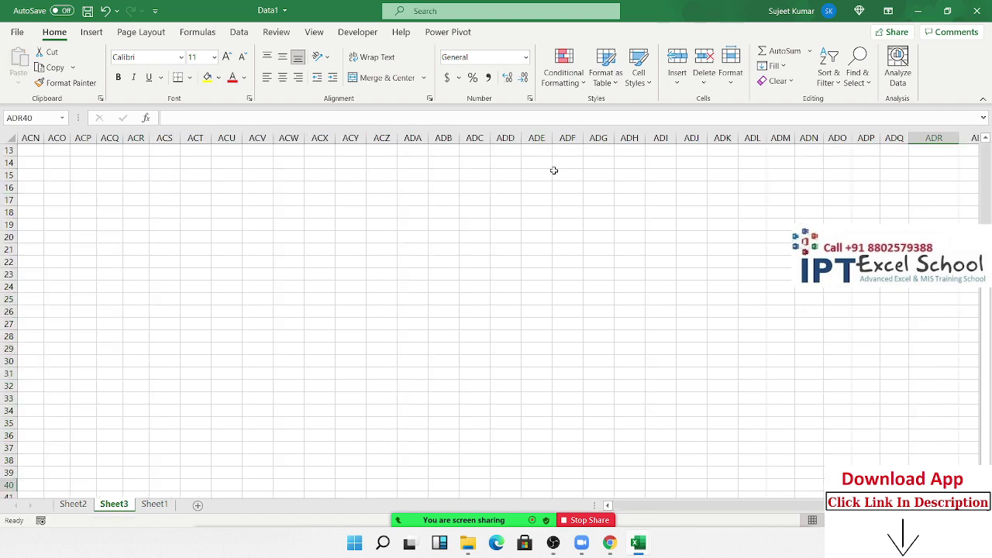
key("ctrl+Left")
key("ctrl+Up")
key("ctrl+Up")
key("ctrl+Up")
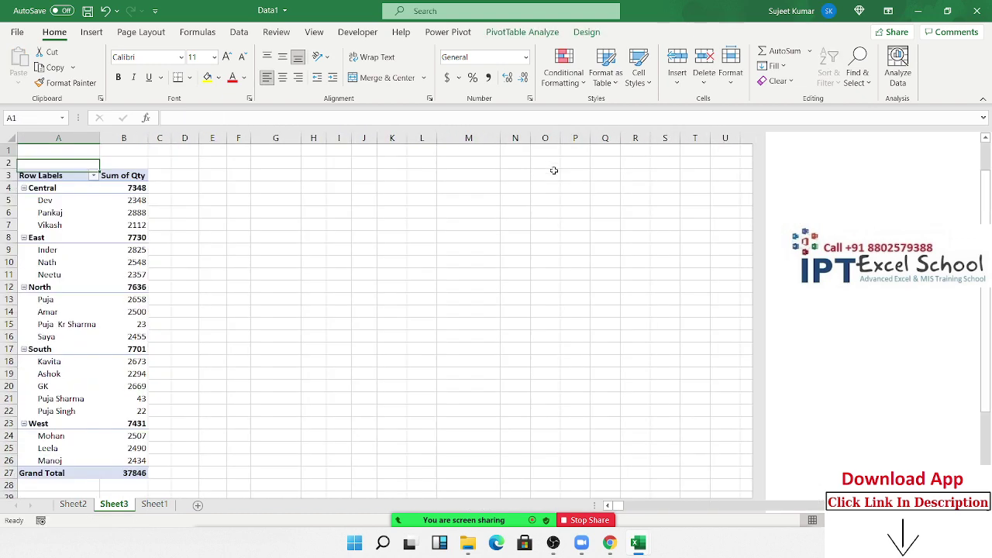
key("Down")
key("Down")
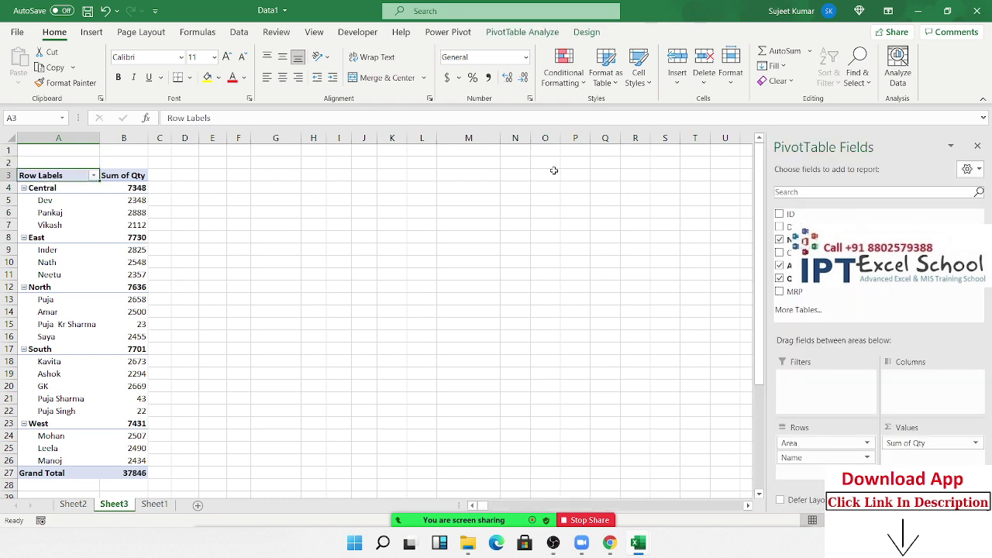
Enable Classic PivotTable layout on the Display tab of PivotTable Options.
left_click(583, 33)
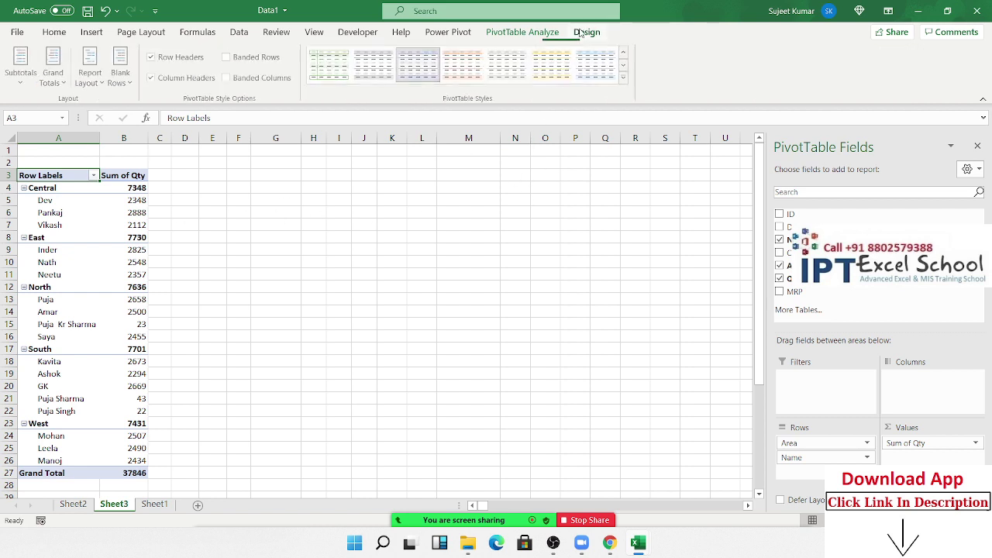
left_click(92, 78)
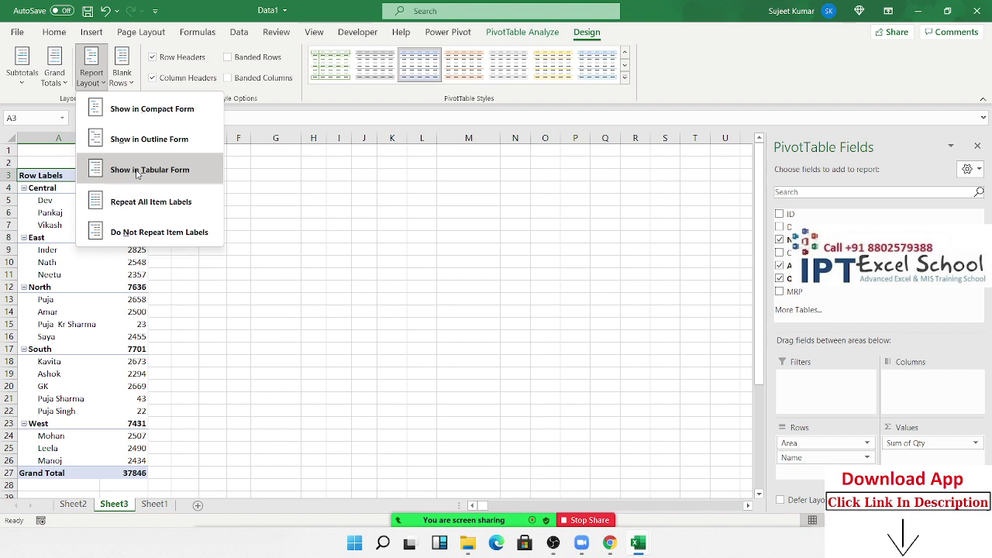
right_click(62, 303)
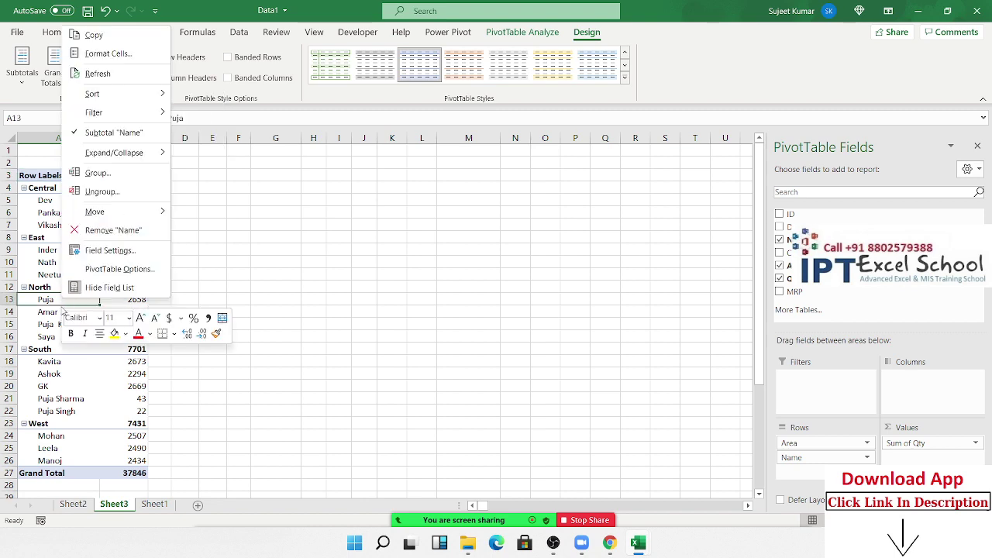
left_click(109, 272)
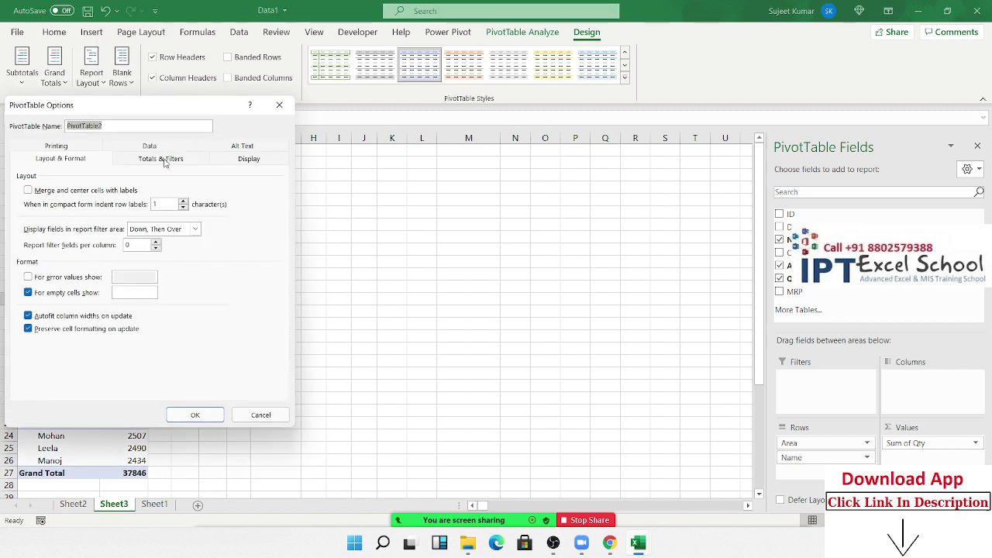
left_click(248, 160)
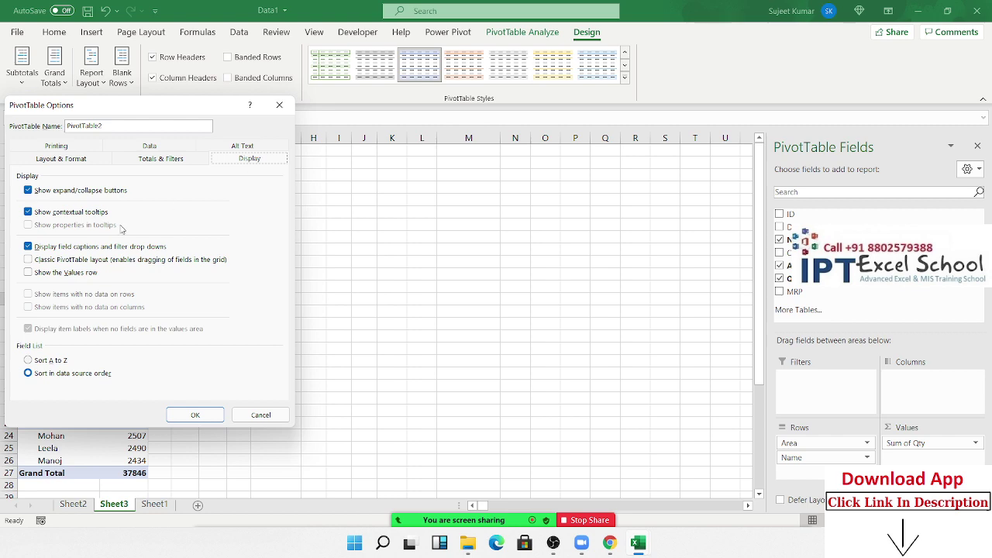
left_click(28, 259)
left_click(196, 415)
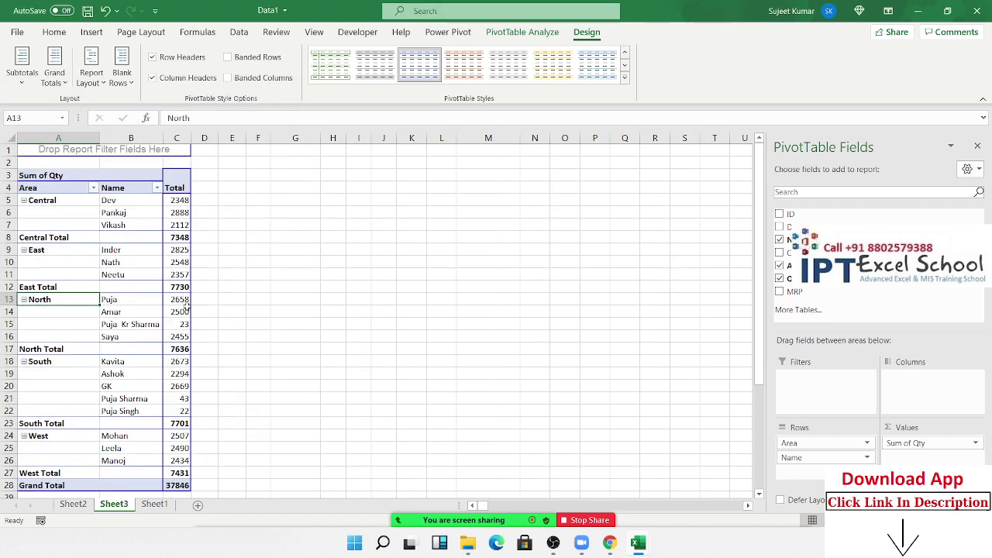
scroll(199, 269, "down", 1)
scroll(199, 270, "up", 1)
left_click(69, 236)
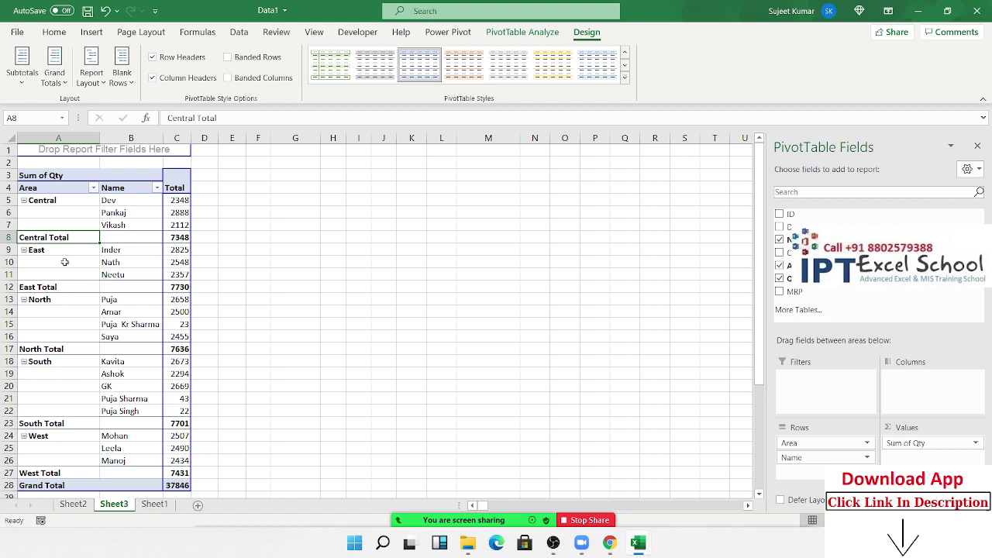
right_click(51, 238)
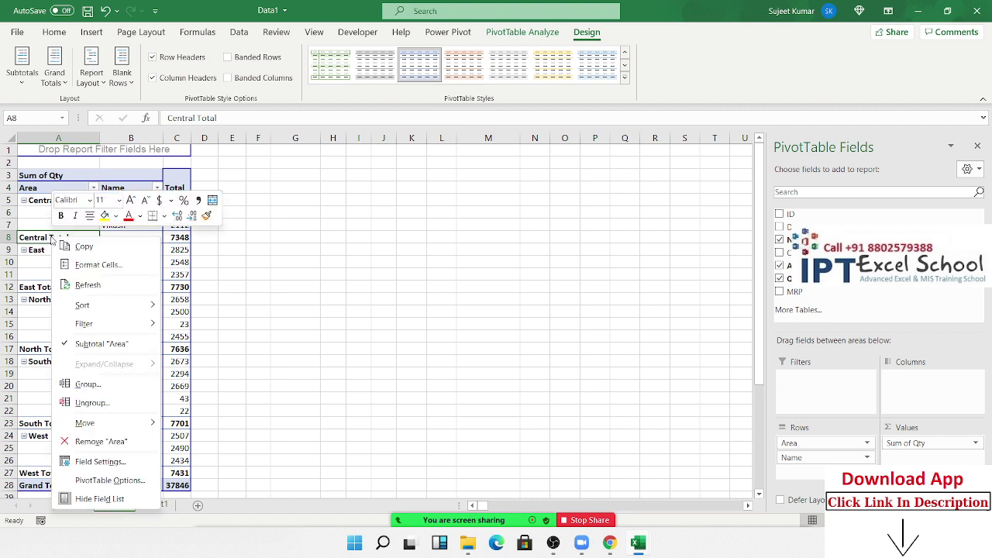
left_click(65, 344)
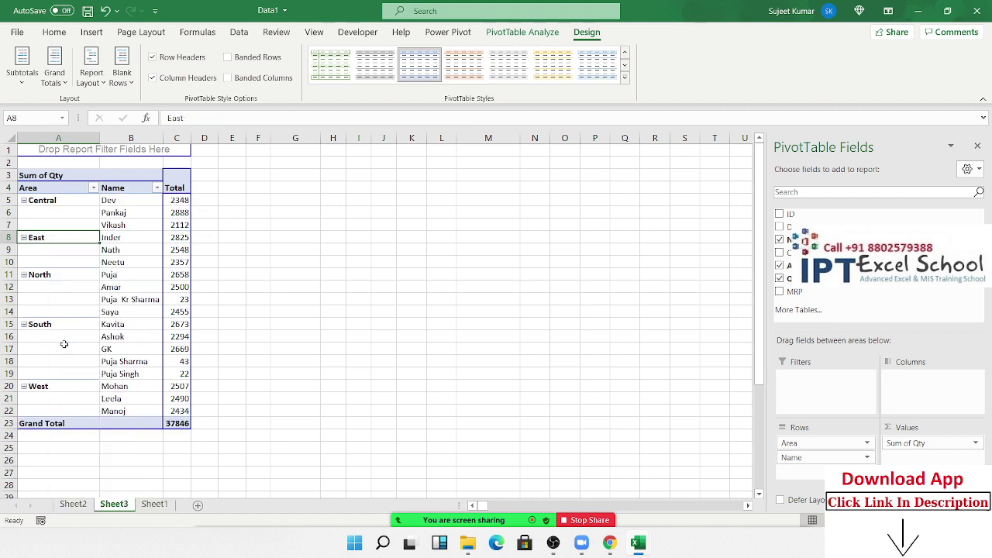
right_click(59, 239)
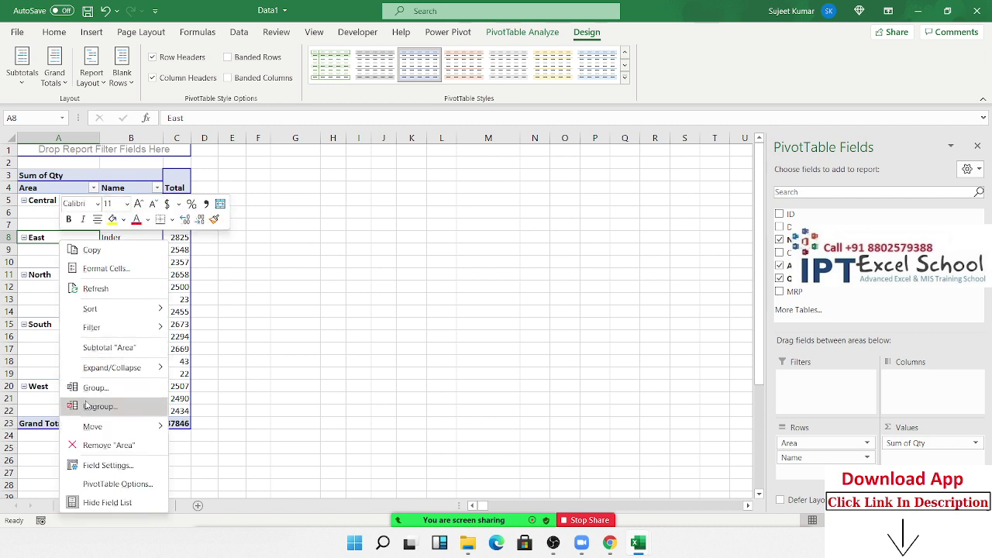
left_click(85, 347)
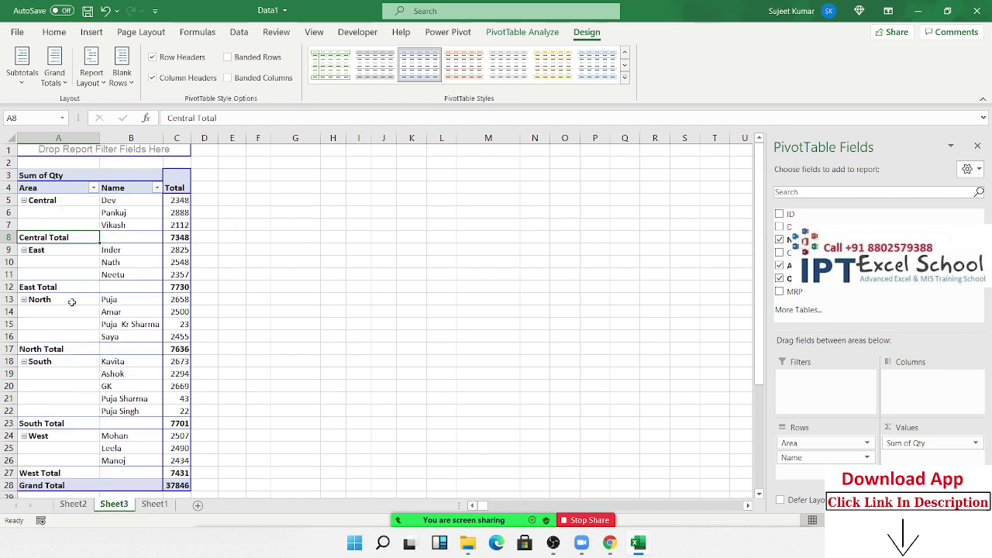
right_click(53, 239)
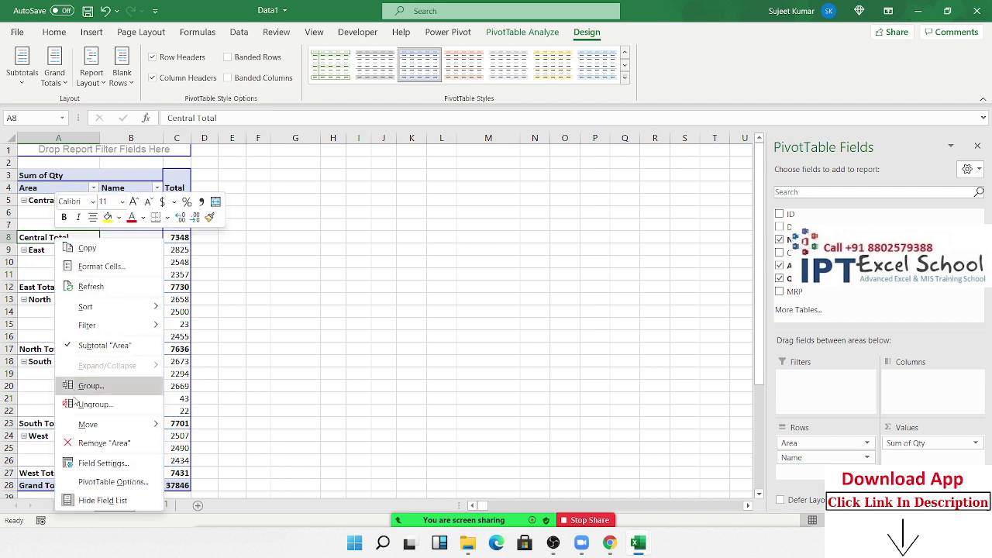
Re-add Area to the rows above Name so each area lists its names with subtotals.
left_click(75, 442)
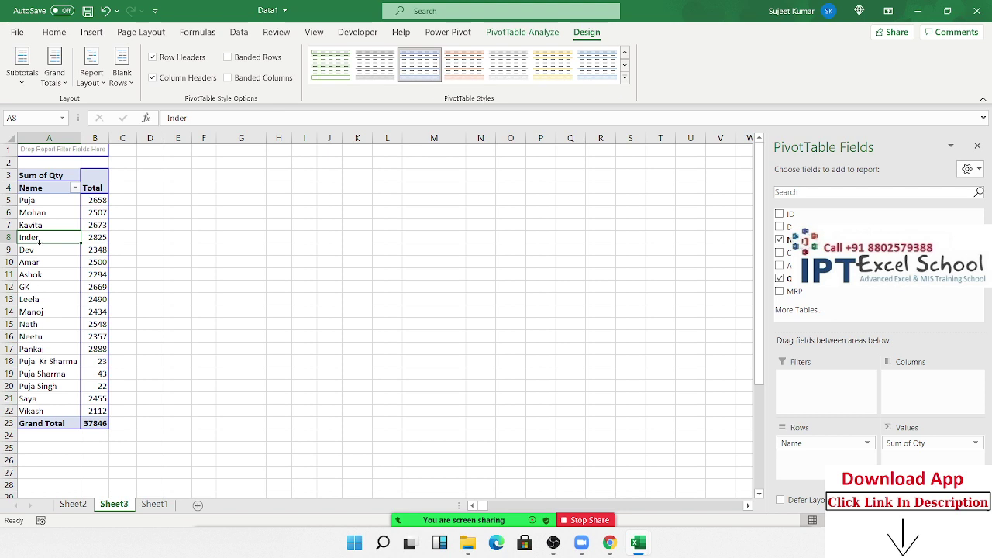
right_click(43, 241)
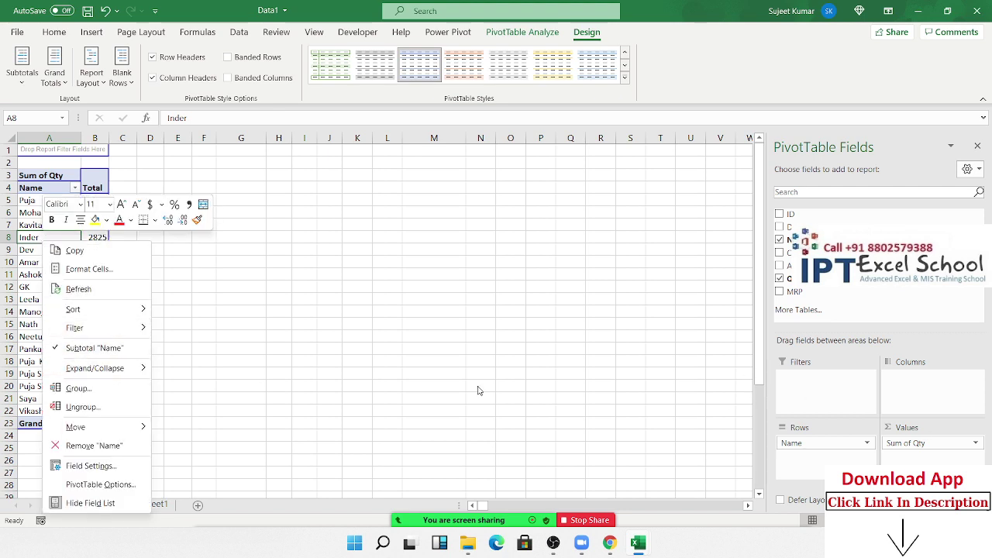
key("Escape")
left_click(33, 211)
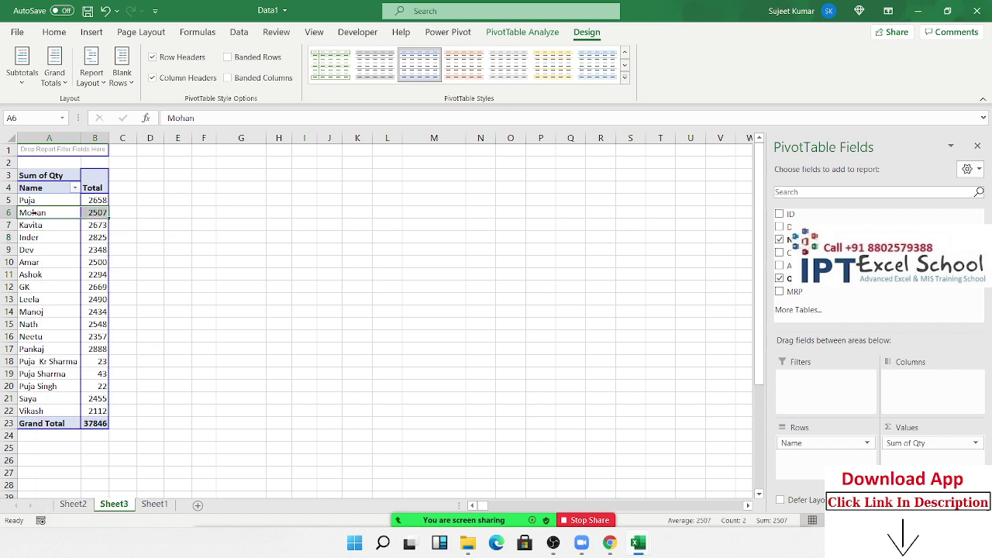
left_click_drag(791, 265, 865, 455)
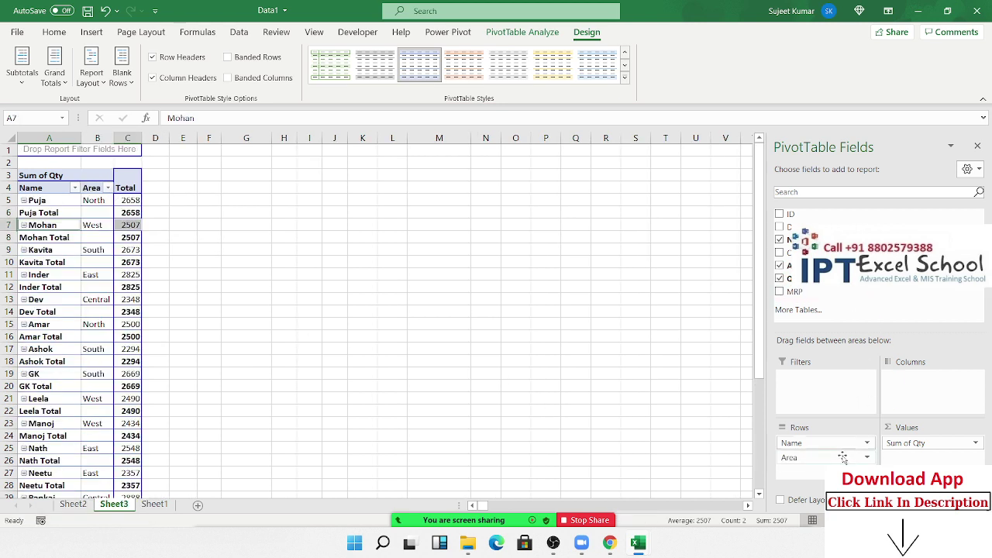
left_click_drag(834, 448, 790, 465)
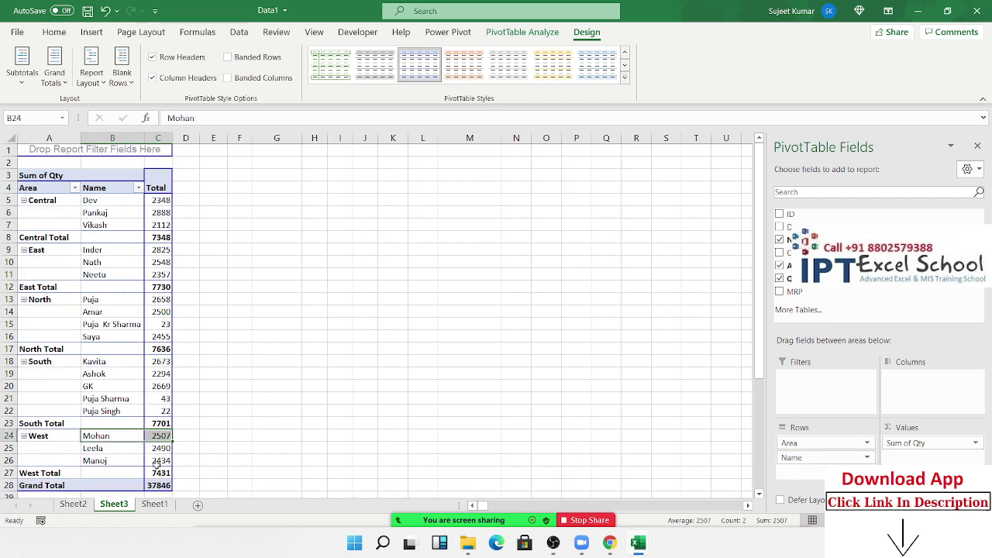
Uncheck Subtotal "Area" to drop the per-area total rows, then review the remaining labels and totals.
right_click(48, 287)
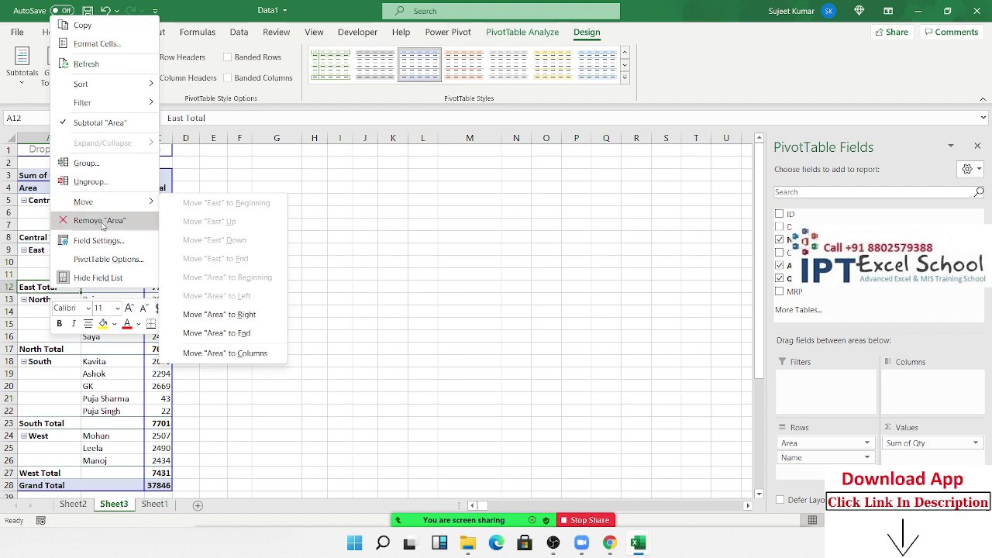
left_click(112, 122)
left_click(116, 301)
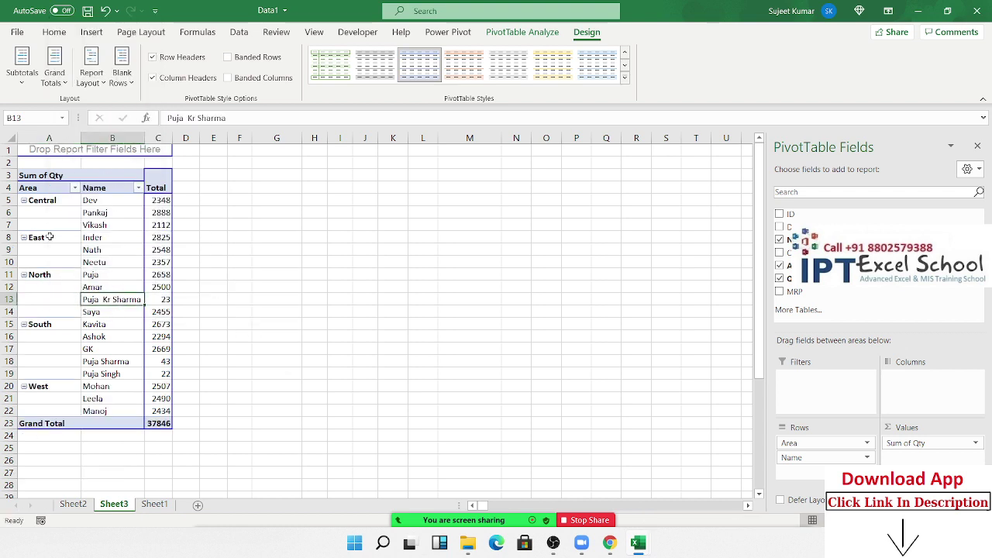
left_click_drag(45, 200, 46, 226)
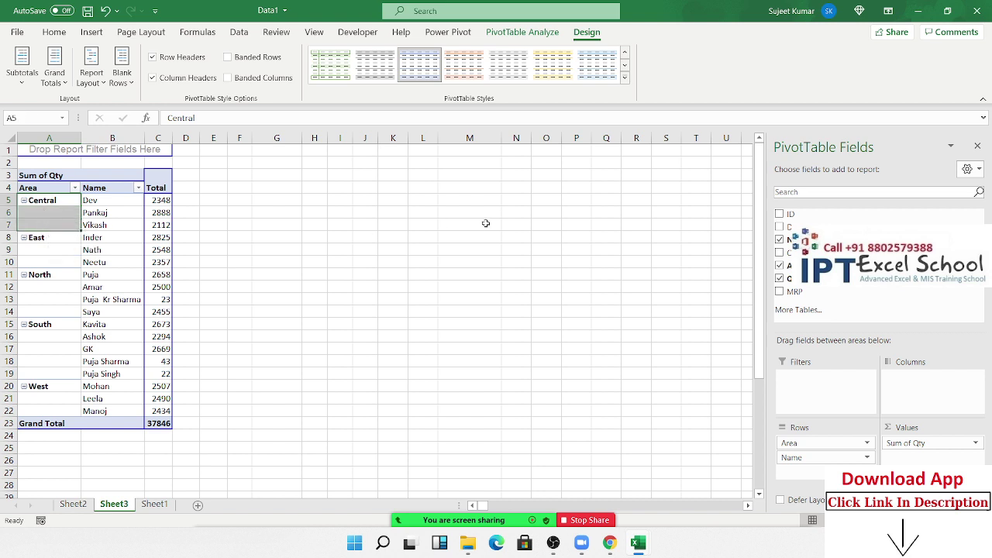
left_click(147, 285)
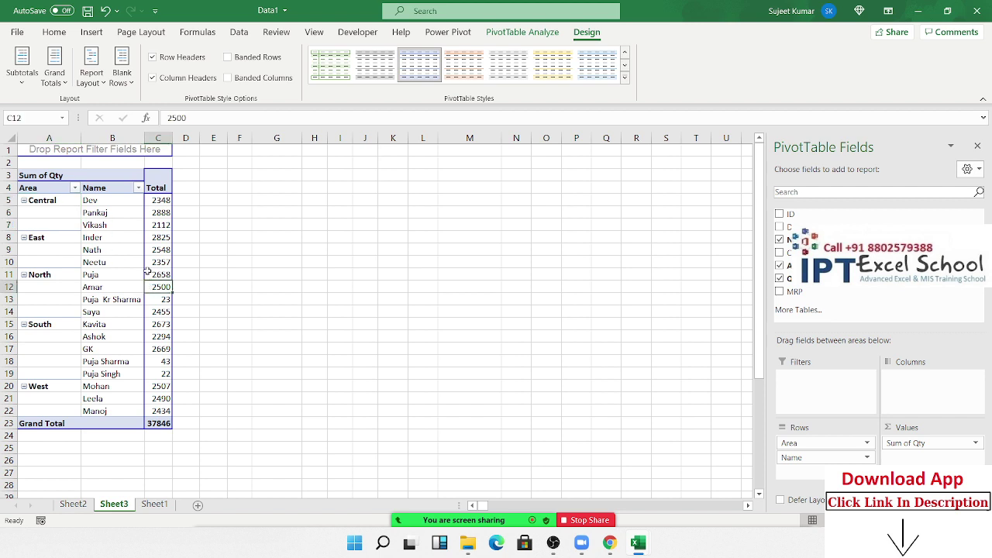
left_click(91, 74)
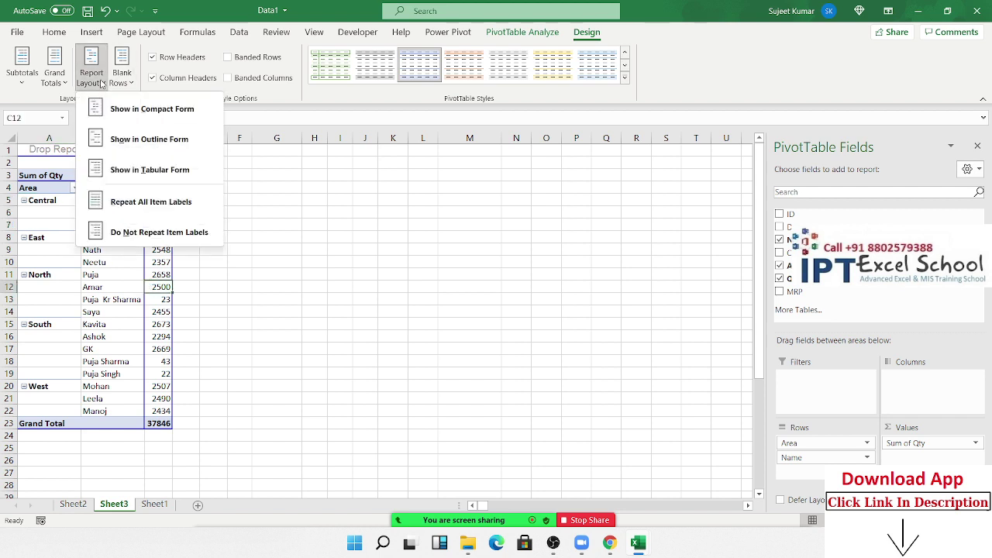
left_click(129, 202)
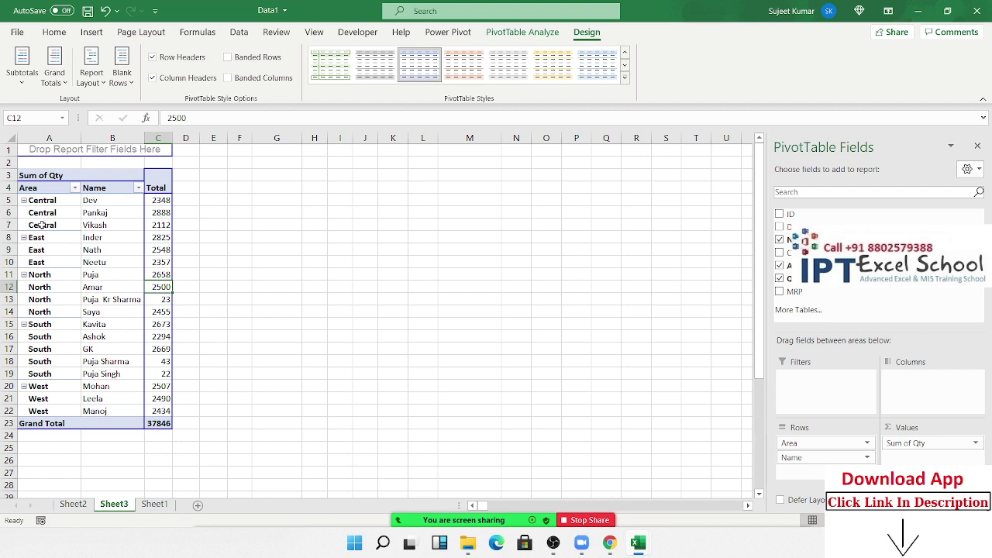
left_click(121, 77)
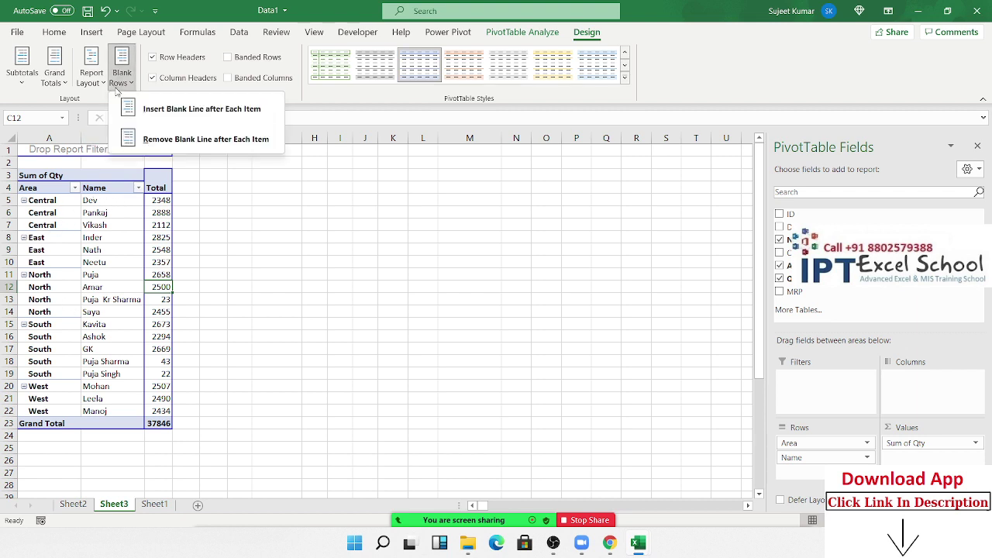
left_click(155, 121)
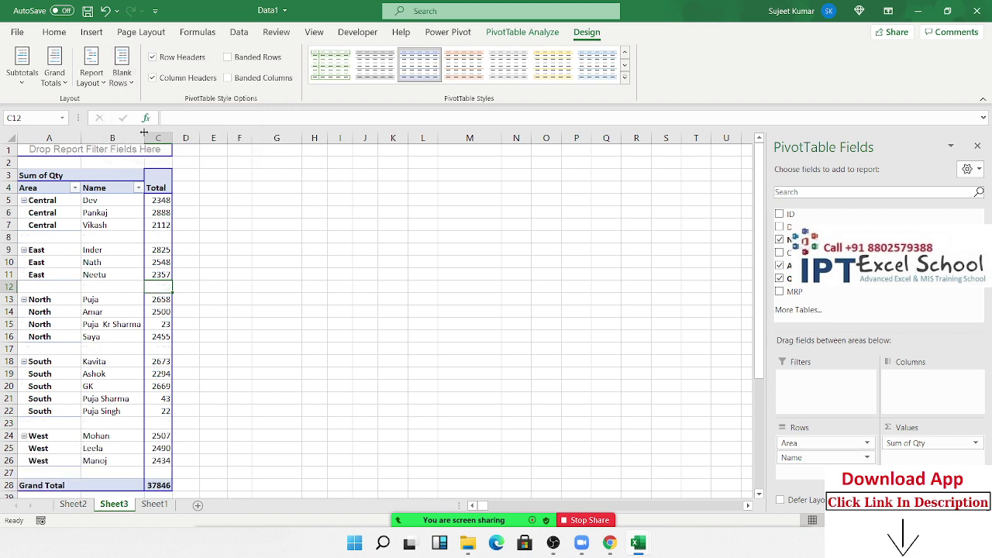
left_click(59, 244)
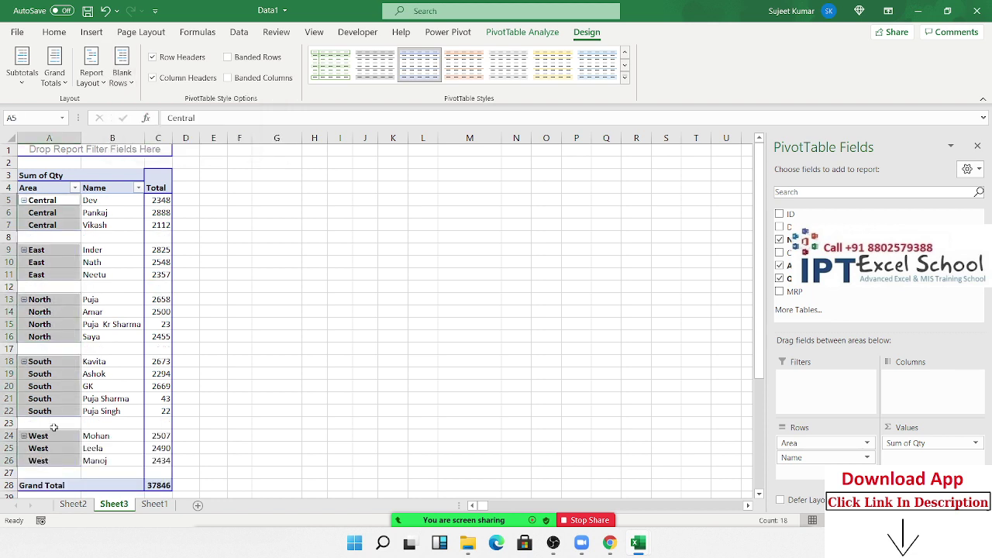
left_click(122, 74)
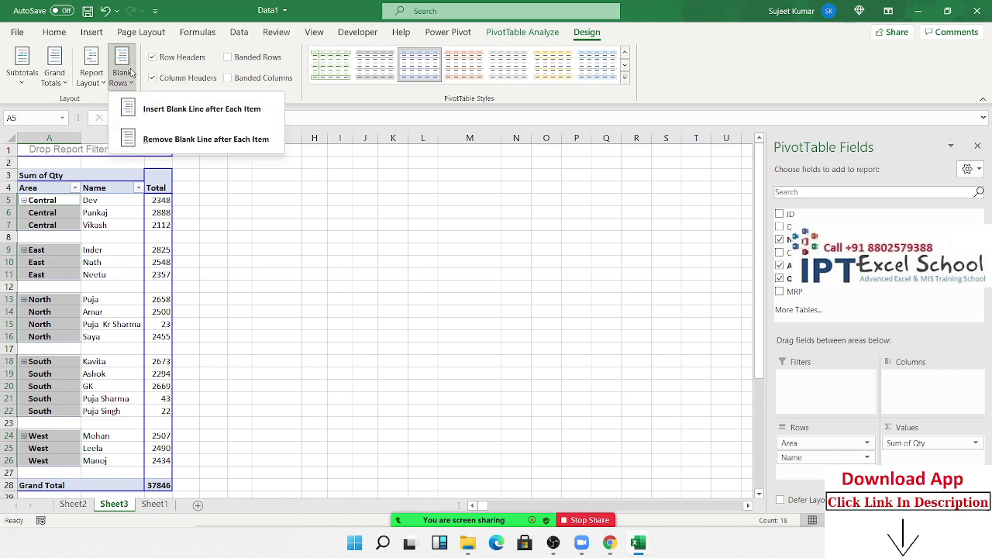
left_click(155, 138)
left_click(91, 74)
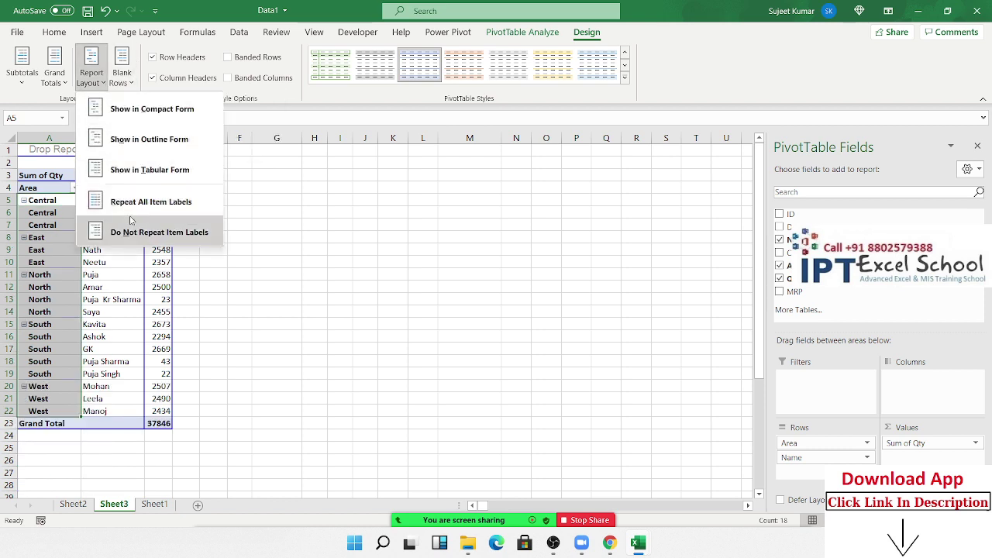
left_click(135, 228)
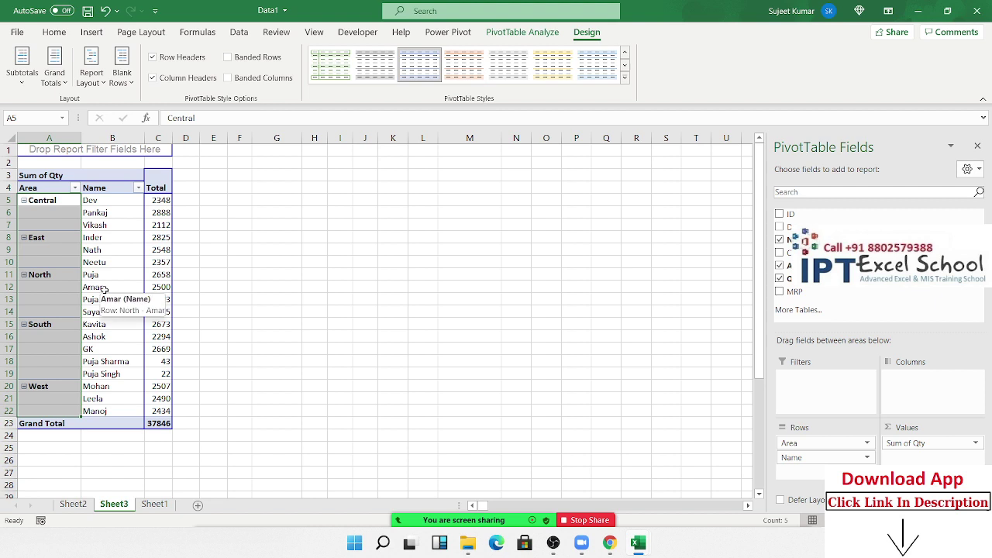
left_click(97, 262)
Turn on 'Merge and center cells with labels' in PivotTable Options so Area labels span their rows.
right_click(96, 223)
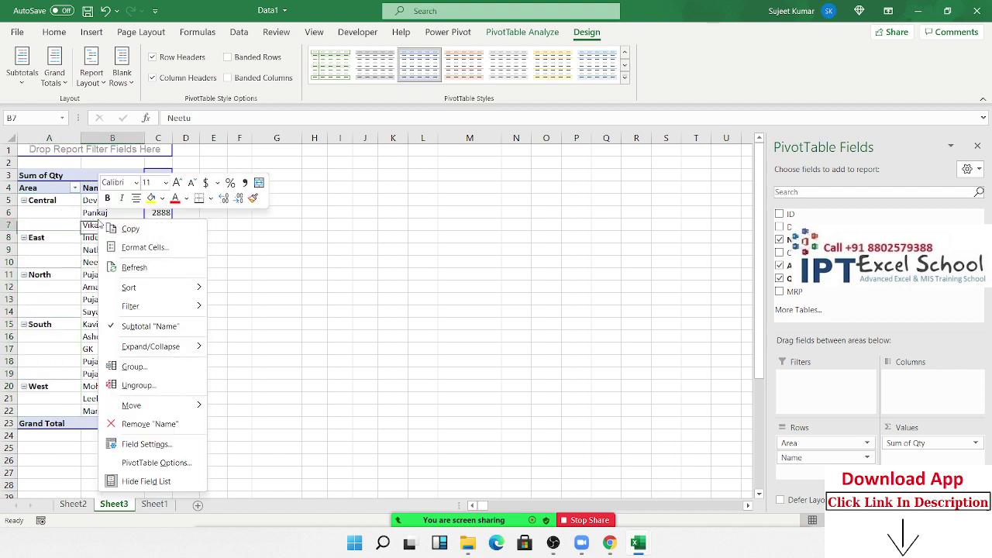
left_click(155, 457)
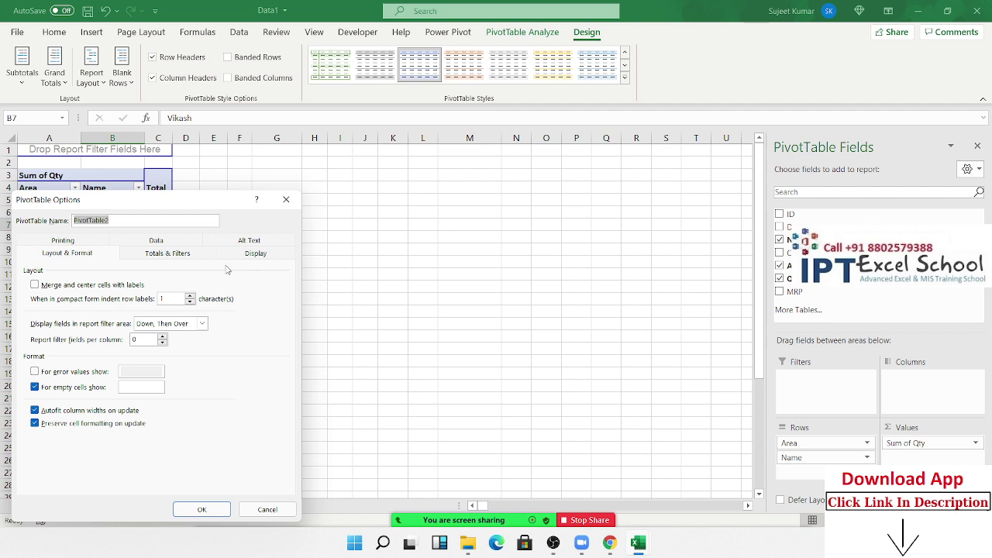
left_click(53, 284)
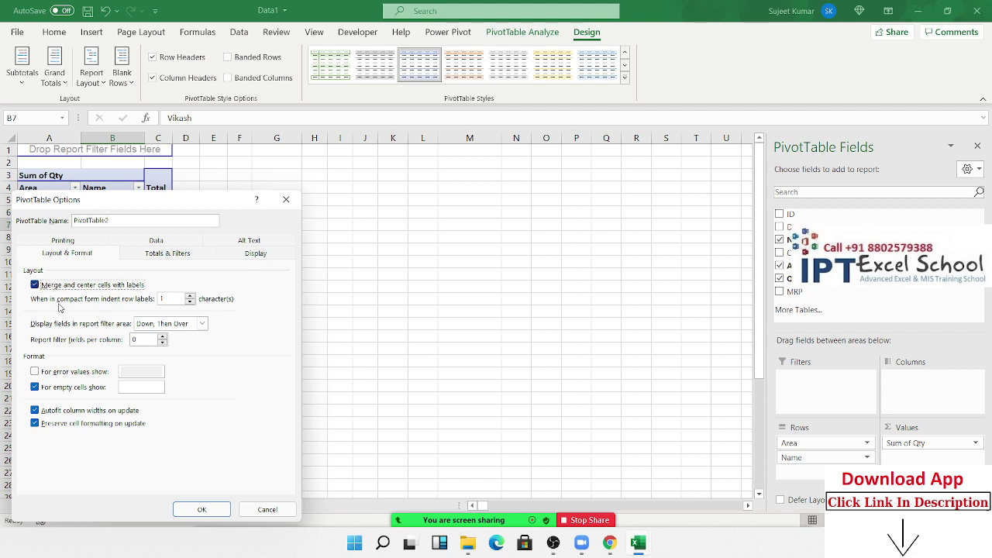
left_click(202, 509)
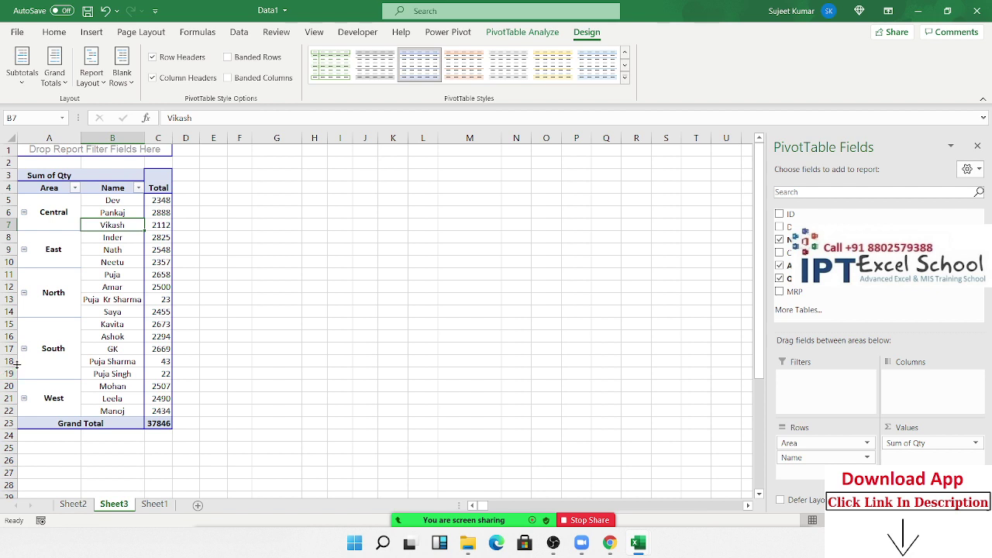
left_click(158, 264)
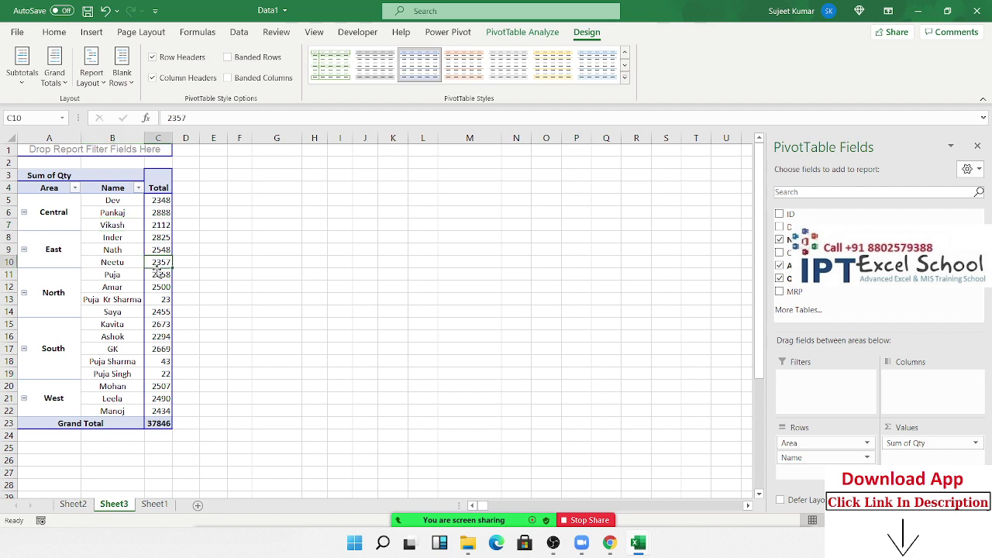
double_click(162, 263)
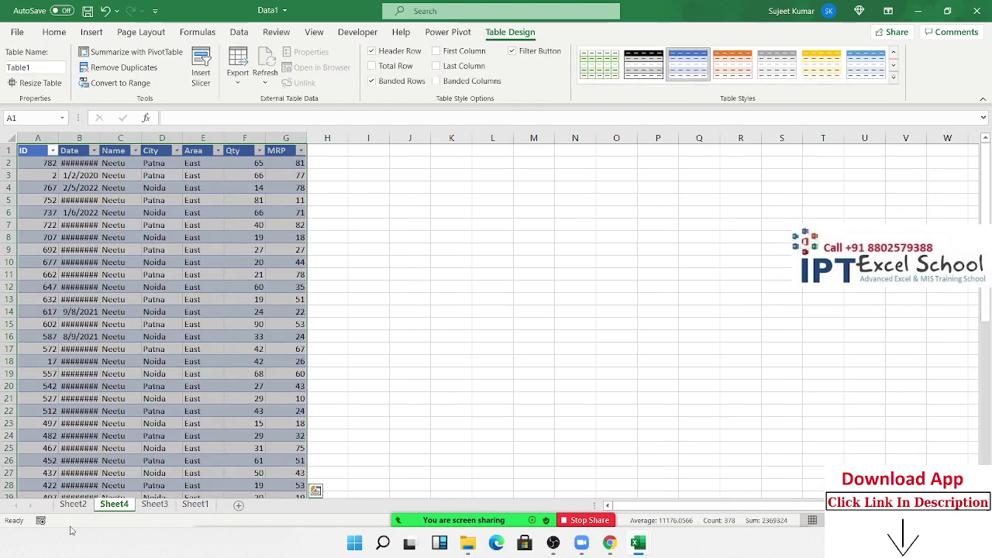
scroll(147, 416, "down", 4)
scroll(147, 417, "up", 1)
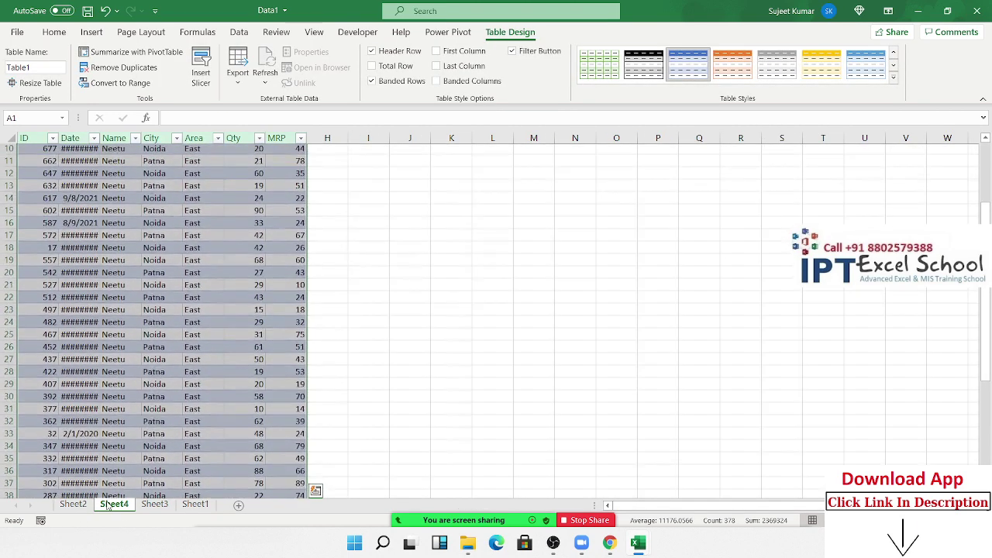
right_click(114, 504)
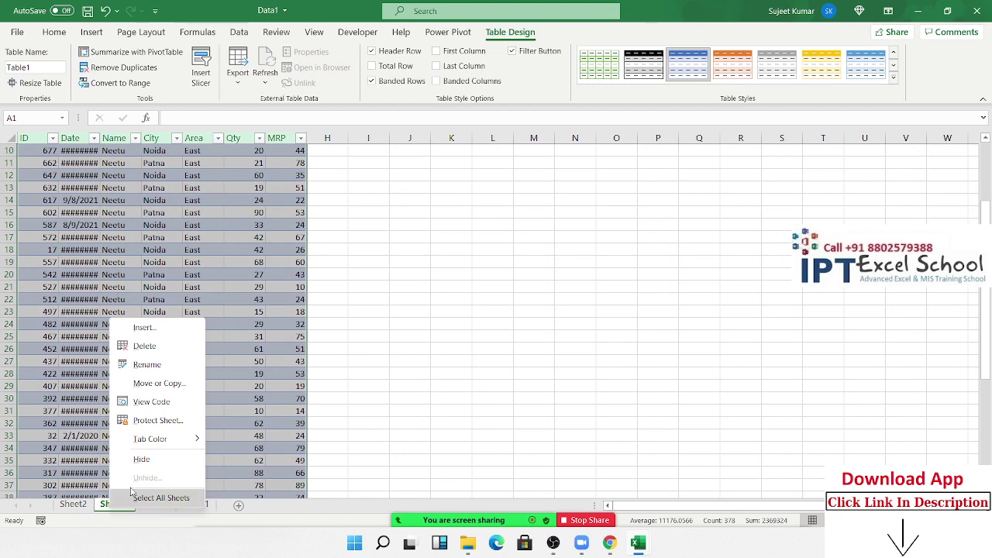
left_click(144, 346)
left_click(465, 305)
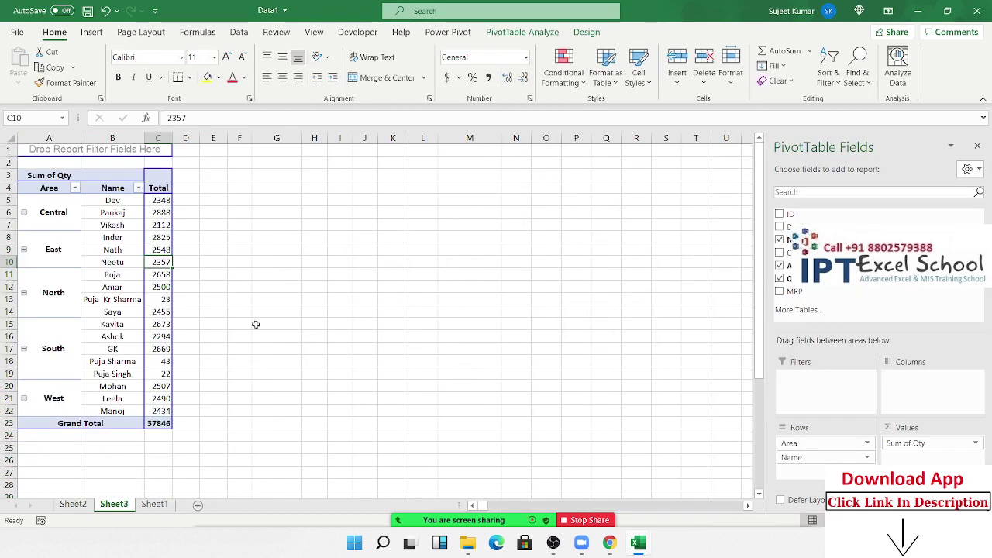
left_click(124, 301)
left_click(163, 302)
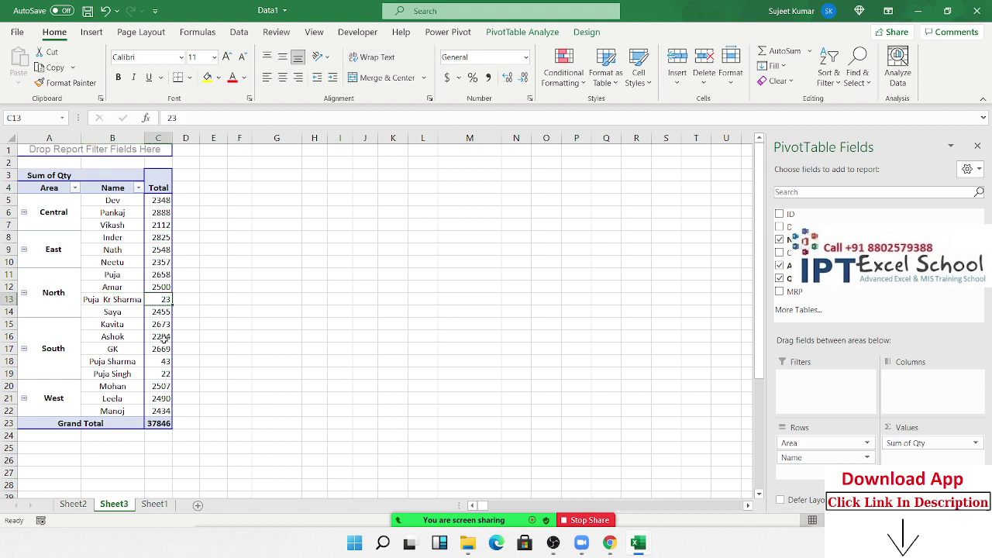
mouse_move(164, 340)
double_click(160, 300)
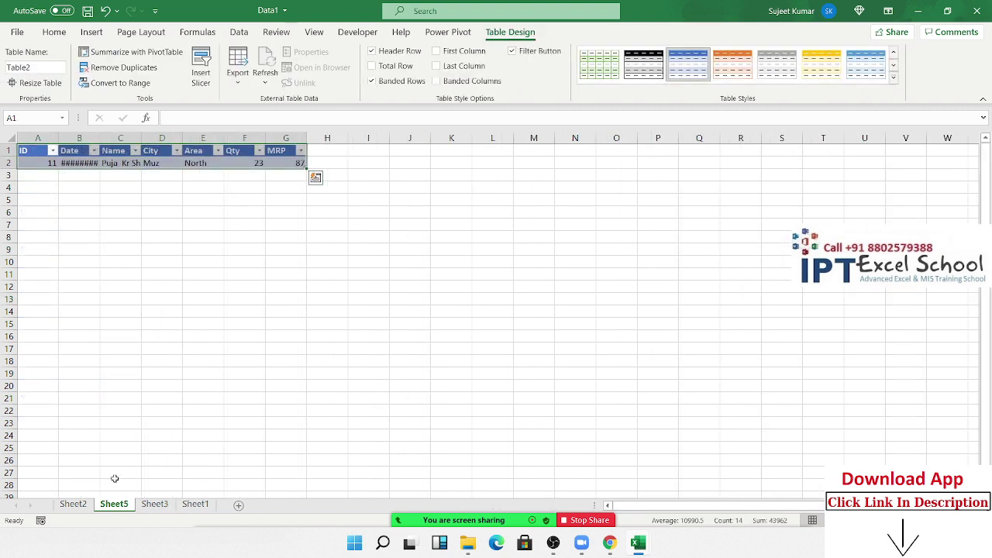
right_click(119, 506)
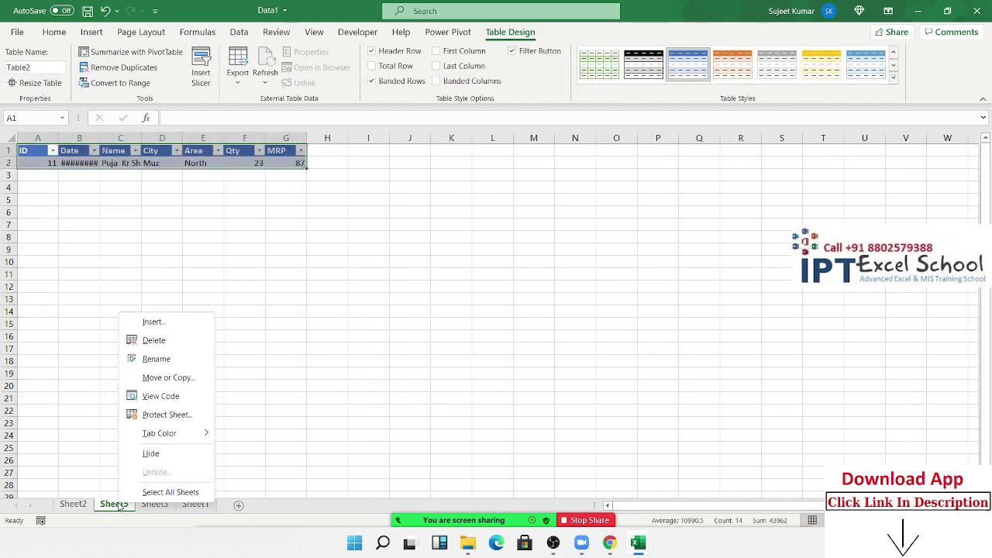
left_click(175, 347)
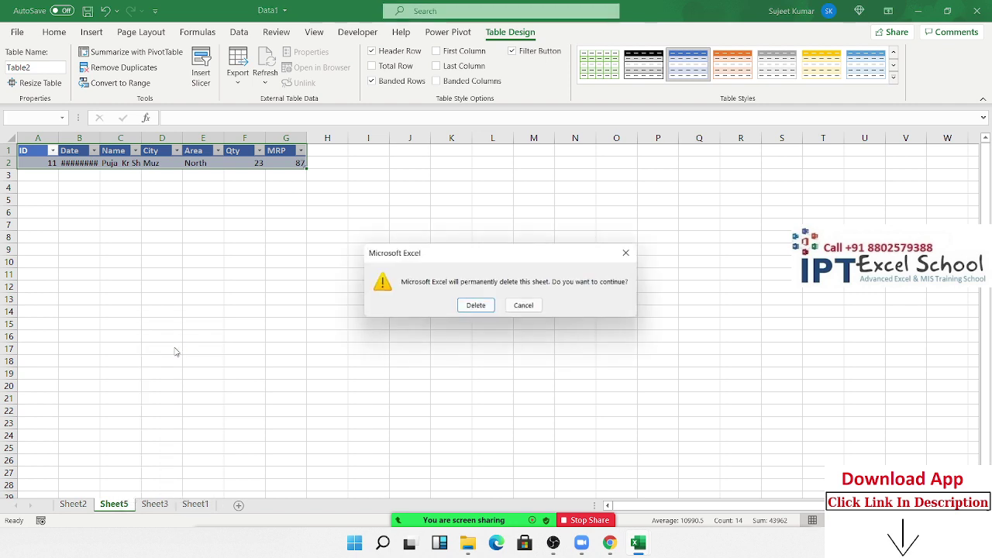
left_click(476, 305)
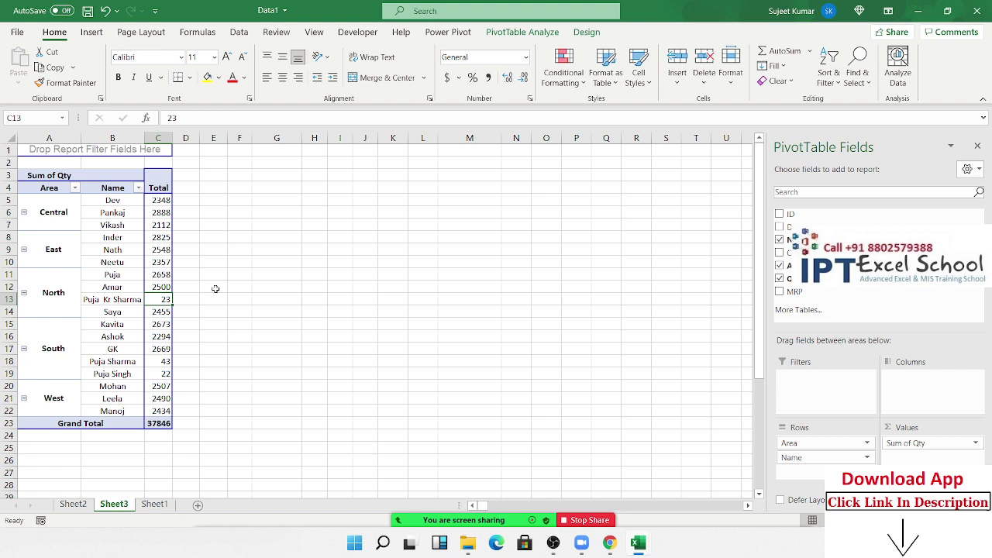
Uncheck 'Enable show details' on the Data page of PivotTable Options.
right_click(162, 276)
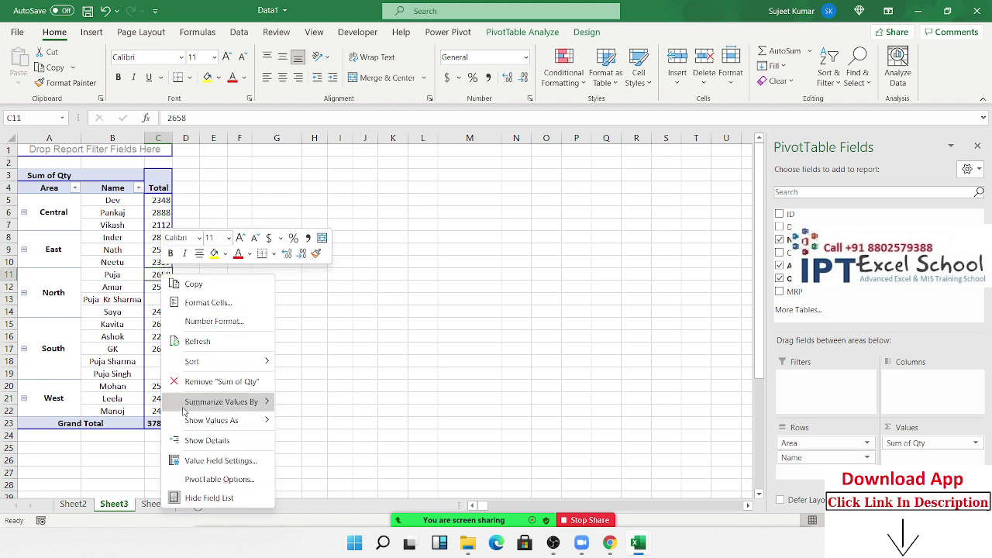
left_click(195, 481)
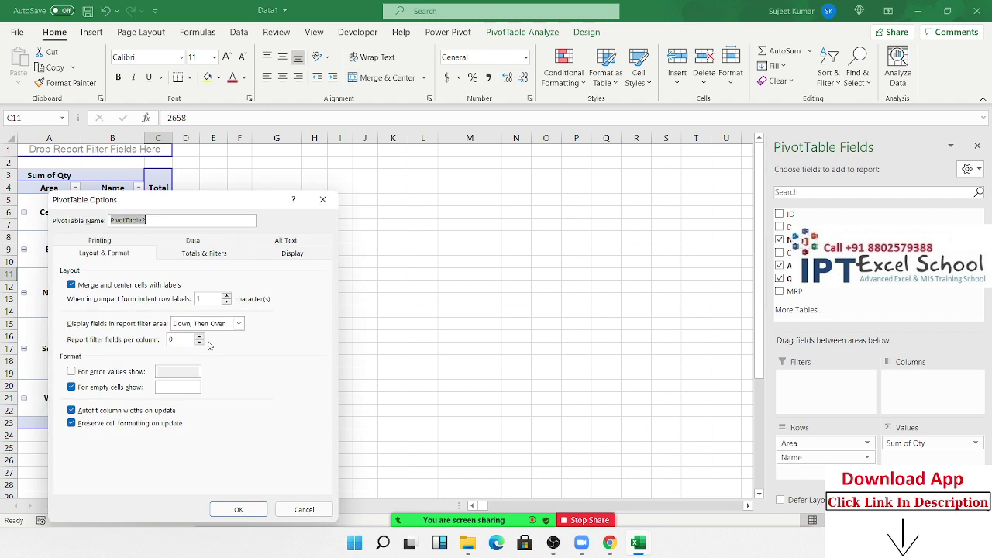
left_click(230, 246)
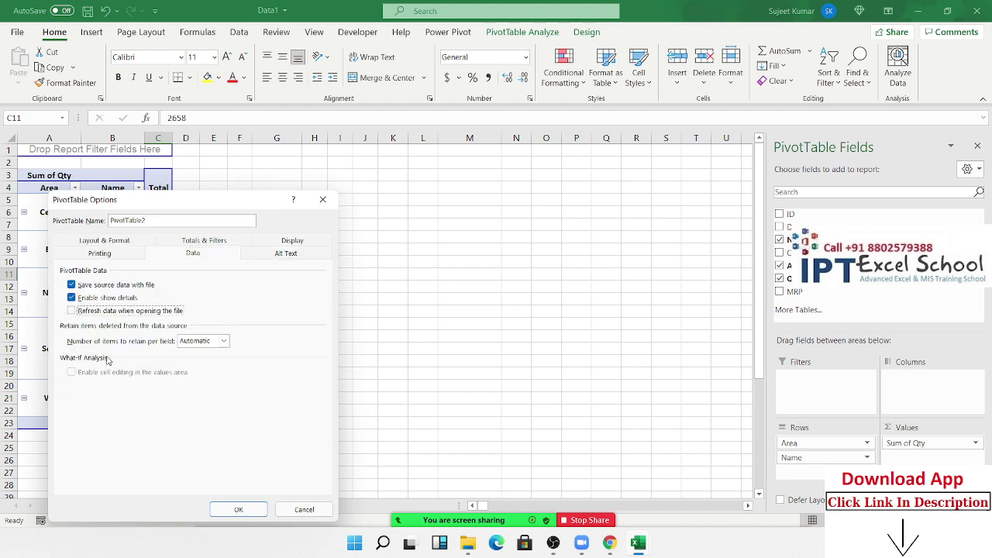
left_click(92, 300)
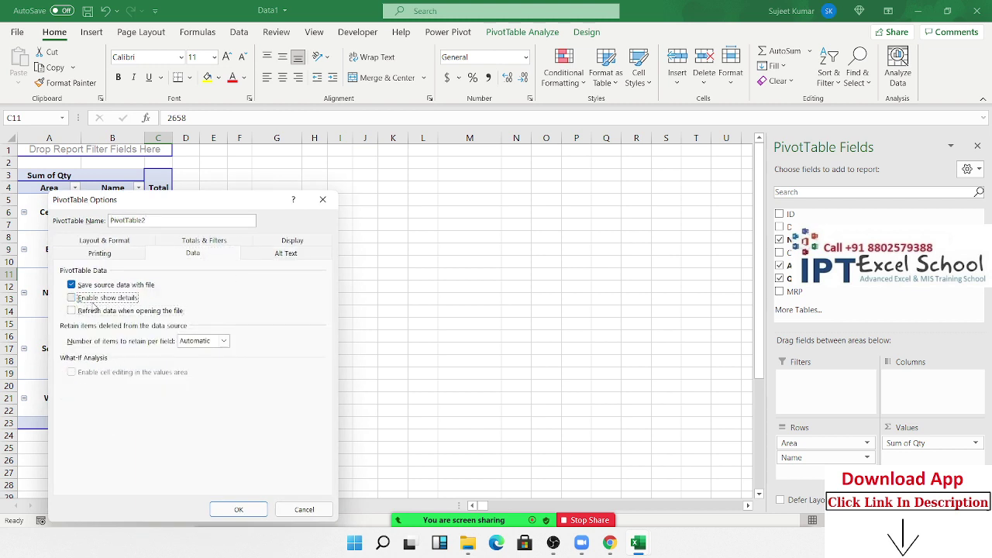
left_click(232, 509)
Confirm drill-down is blocked on Kavita's and Puja's totals, then remove Area from the rows.
left_click(162, 326)
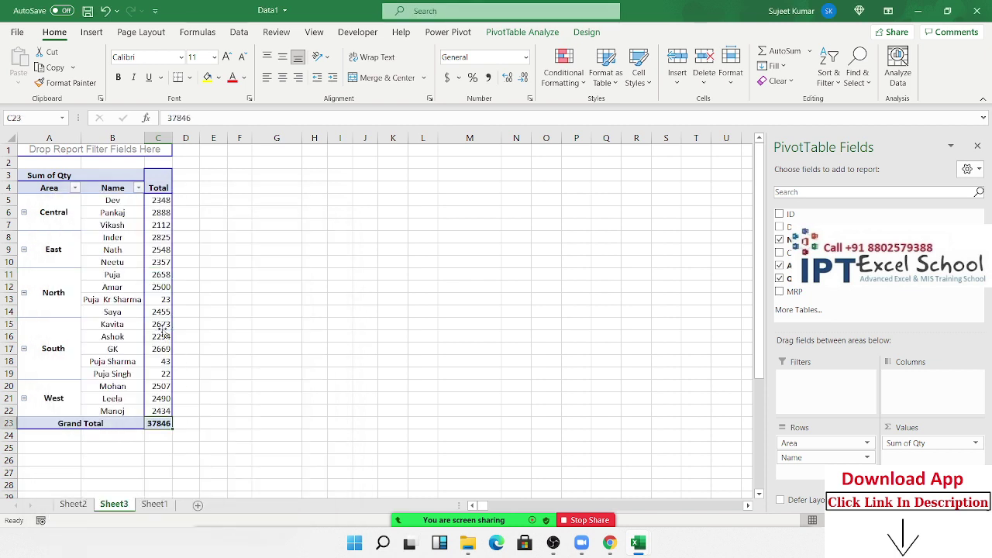
double_click(164, 330)
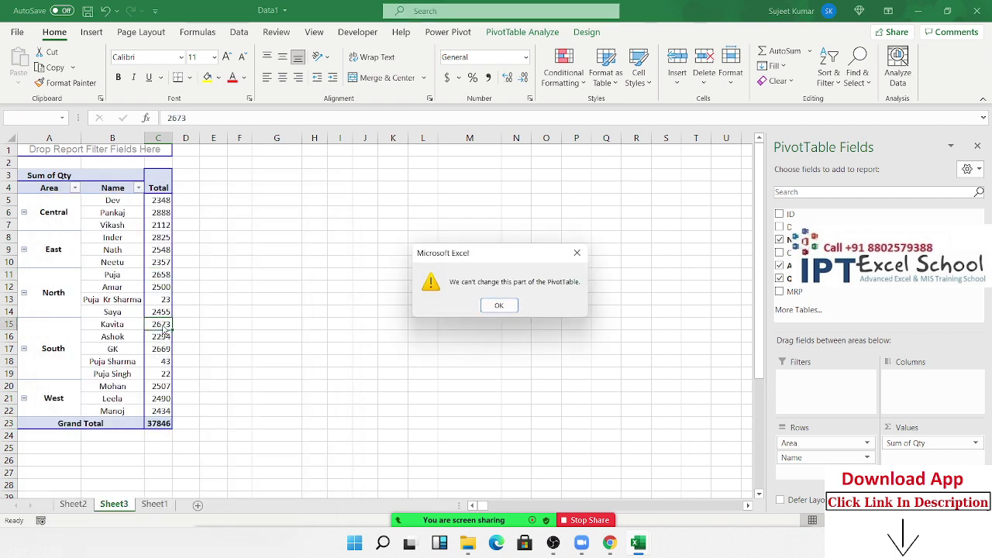
left_click(503, 306)
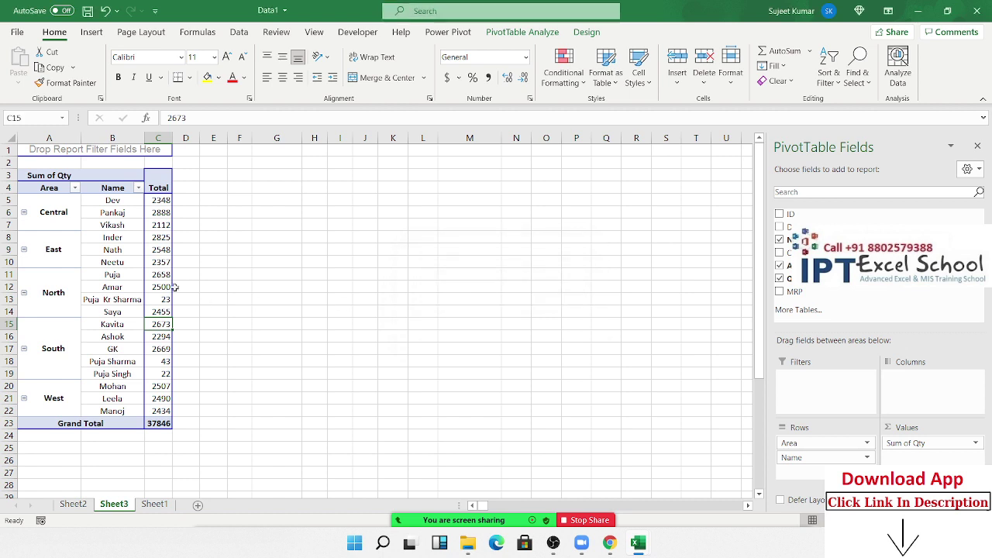
left_click(163, 276)
double_click(164, 276)
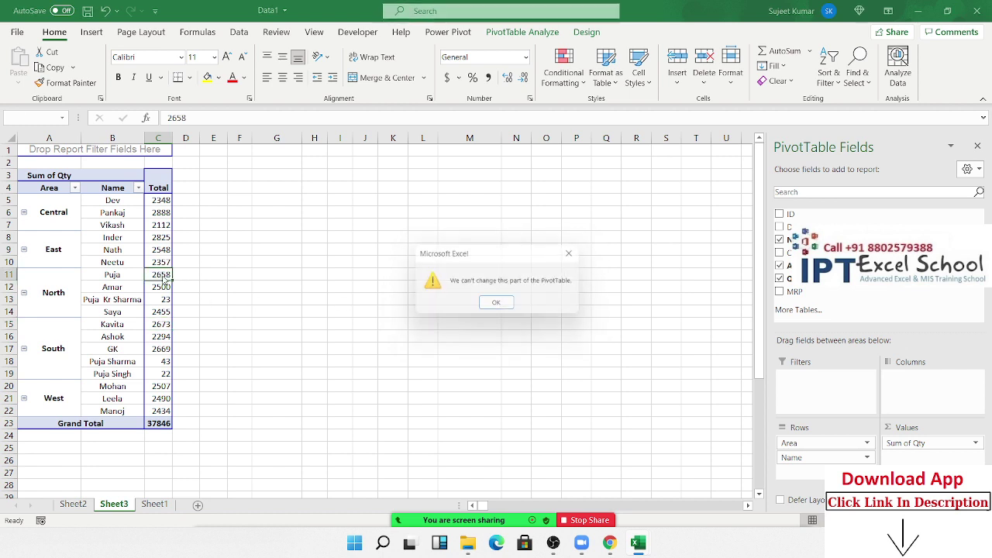
left_click(489, 303)
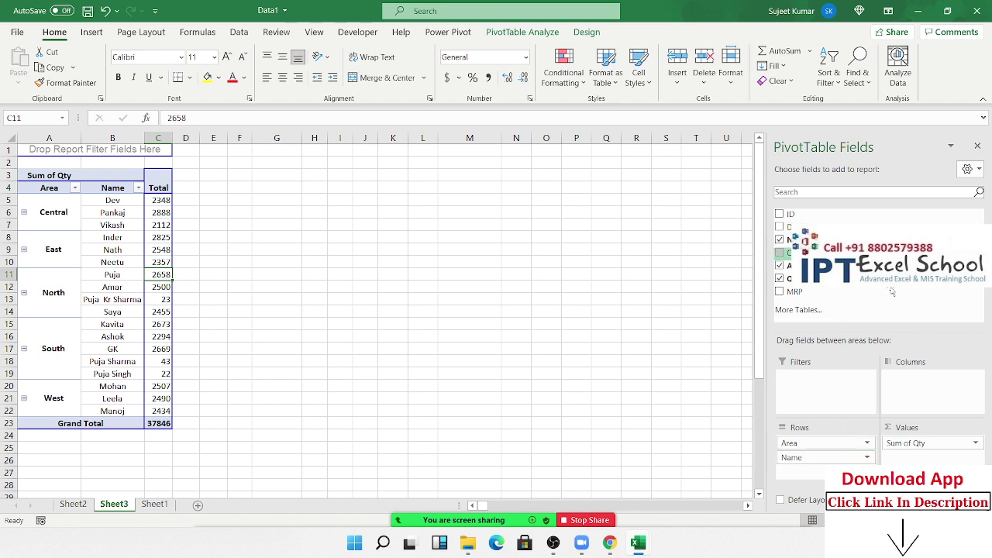
left_click_drag(829, 445, 288, 353)
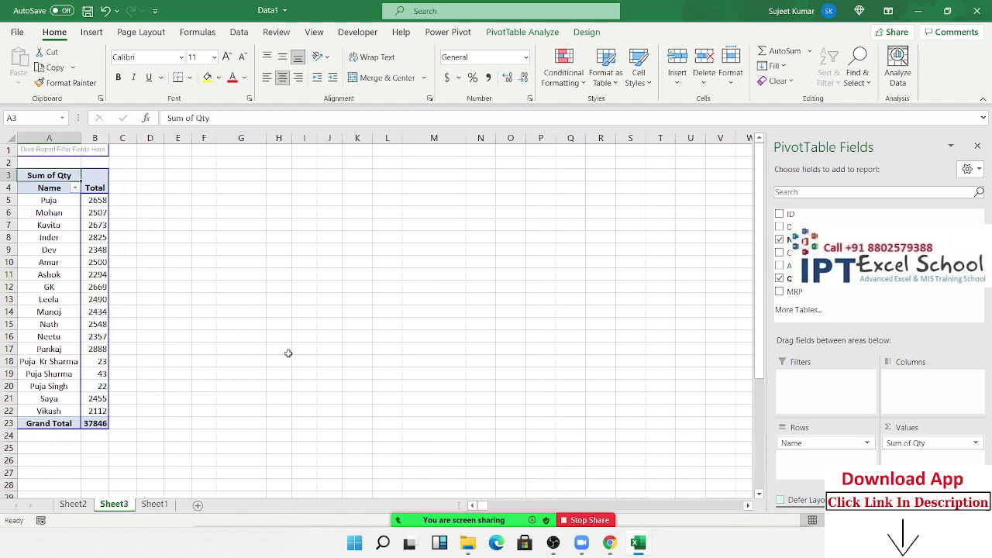
right_click(99, 218)
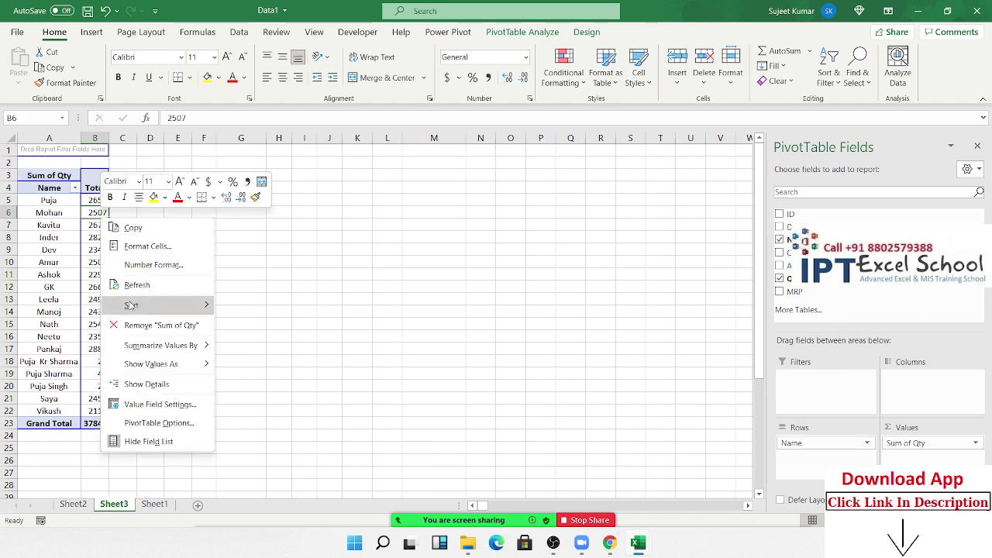
mouse_move(131, 305)
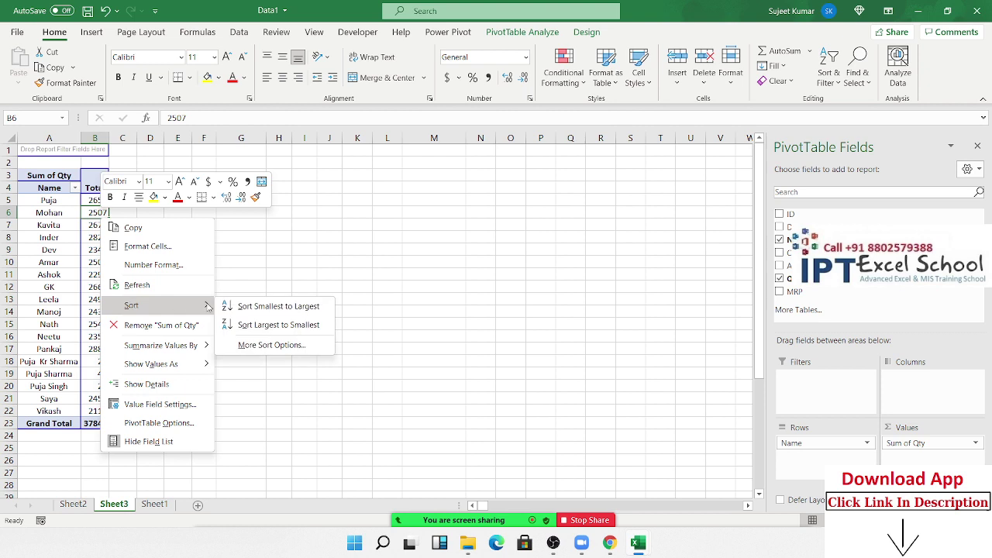
left_click(262, 307)
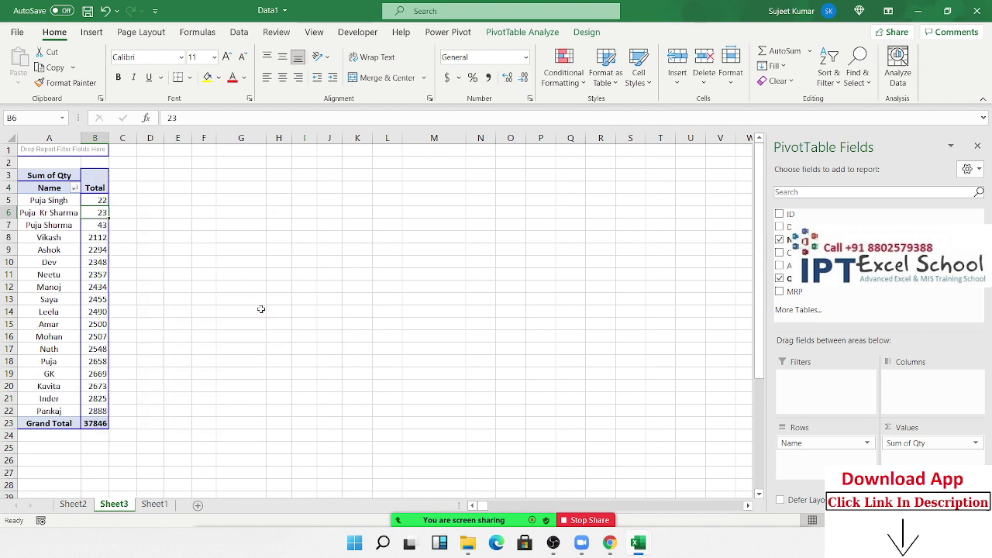
left_click(59, 249)
right_click(59, 249)
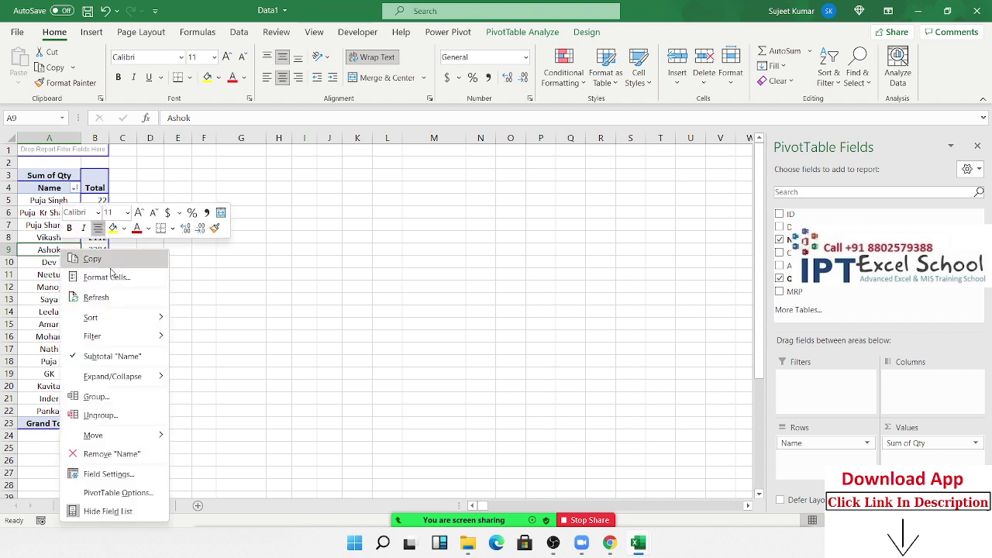
mouse_move(134, 344)
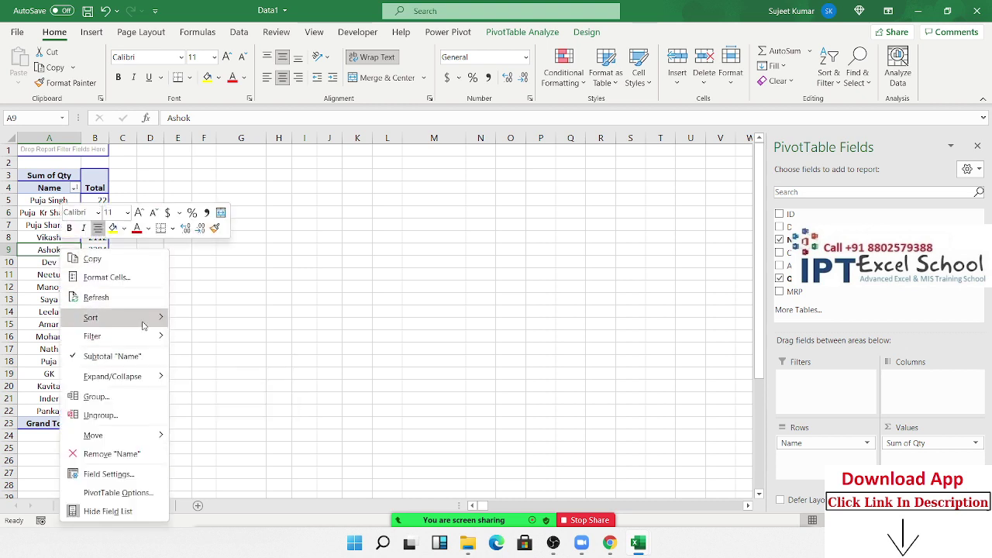
left_click(191, 323)
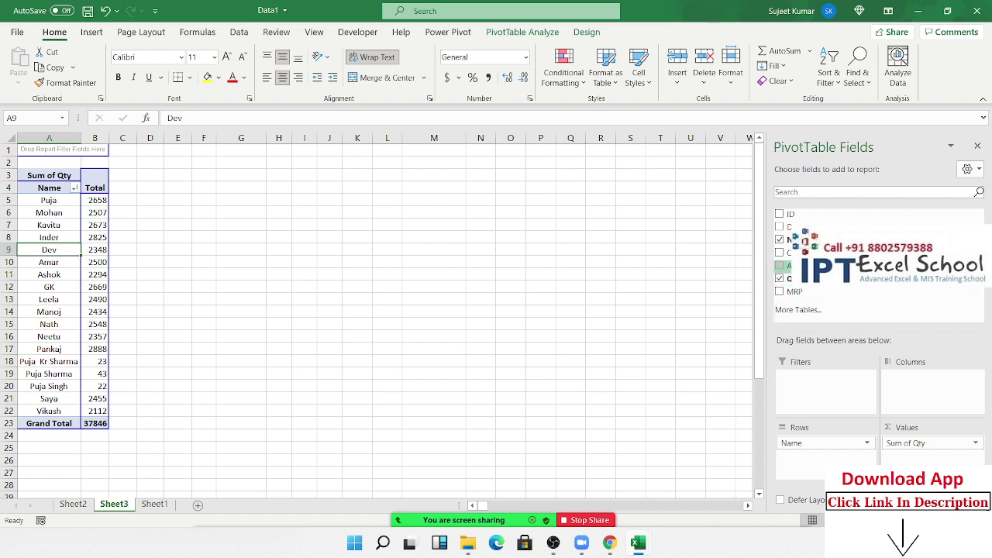
Add Area as column headings and sort the area columns alphabetically.
left_click_drag(789, 265, 939, 395)
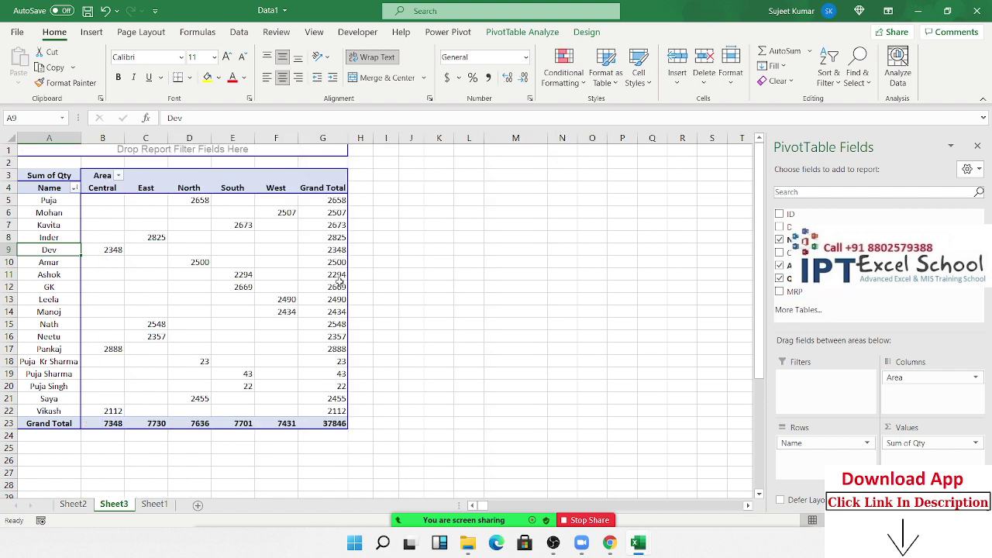
right_click(200, 192)
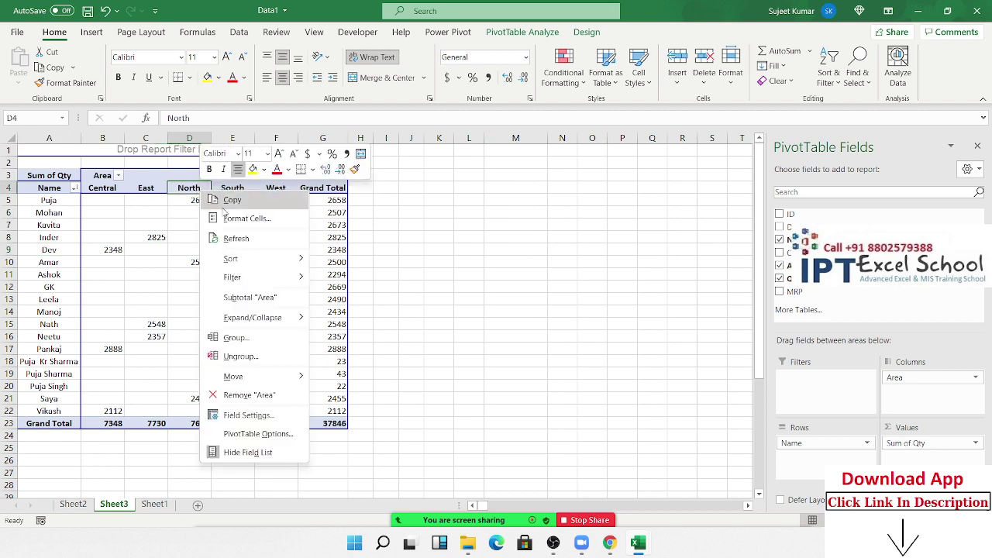
mouse_move(242, 258)
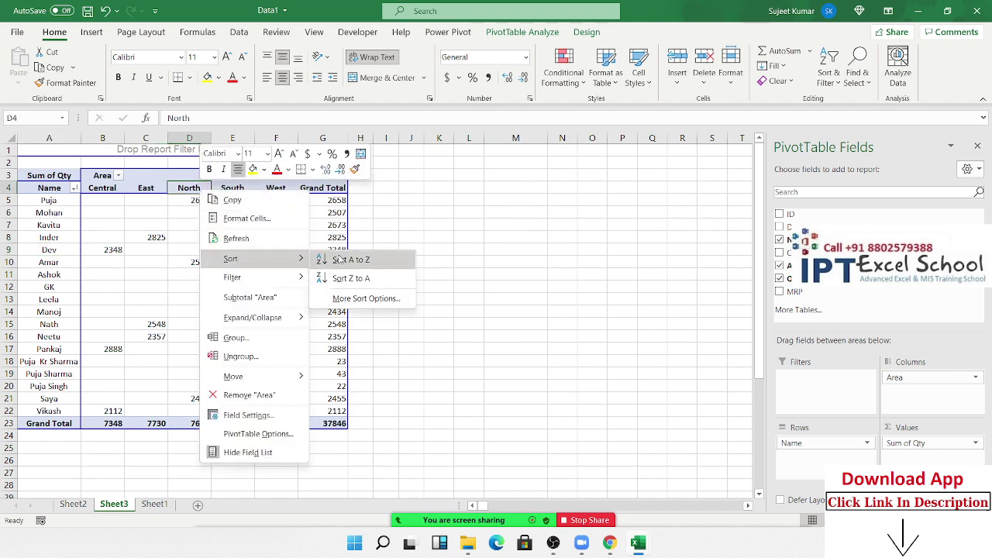
left_click(339, 256)
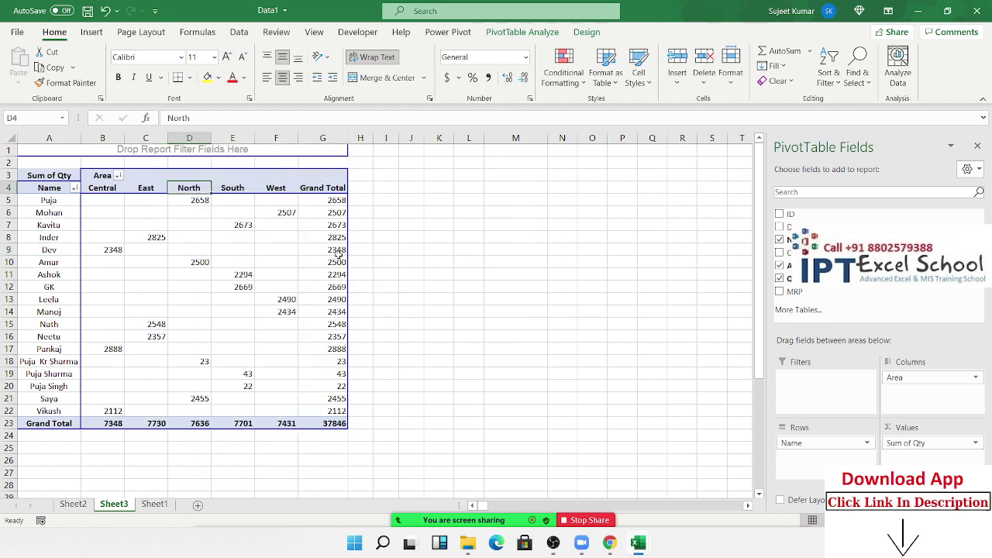
Sort the names by their North quantities, largest to smallest.
left_click(194, 200)
right_click(194, 201)
mouse_move(244, 290)
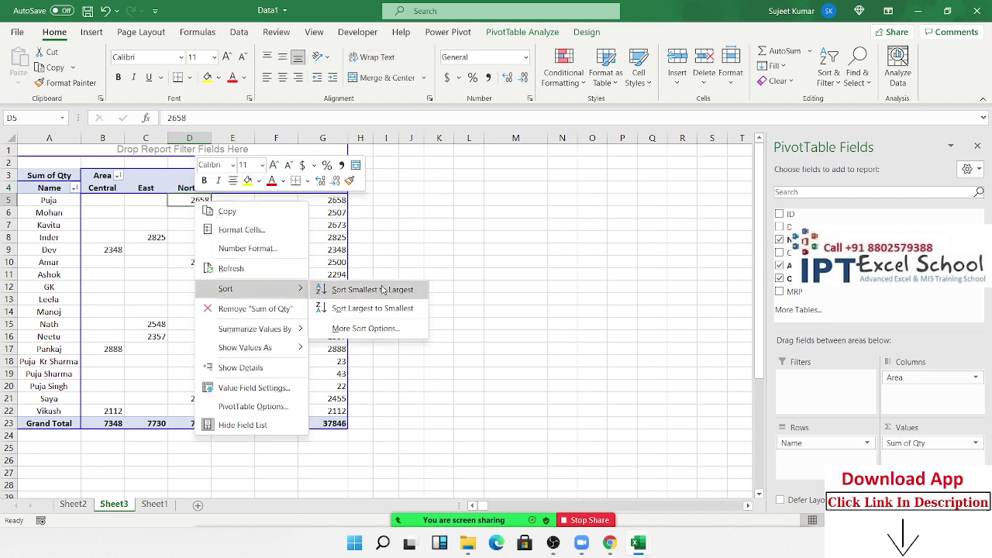
left_click(396, 308)
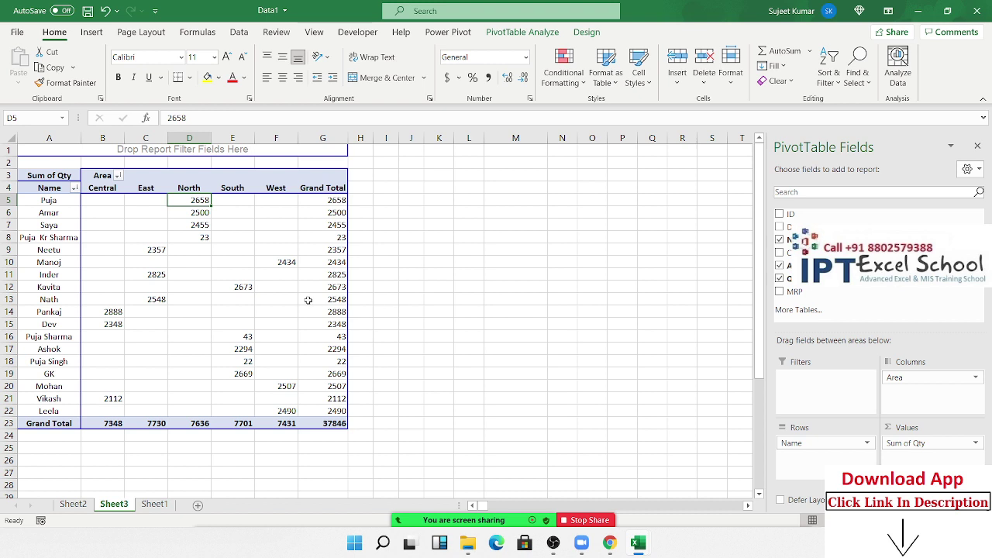
Inspect the area values by selecting Amar's row, the Central cells, and the North heading.
left_click(119, 211)
key("shift+Right")
key("shift+Right")
key("shift+Right")
key("shift+Right")
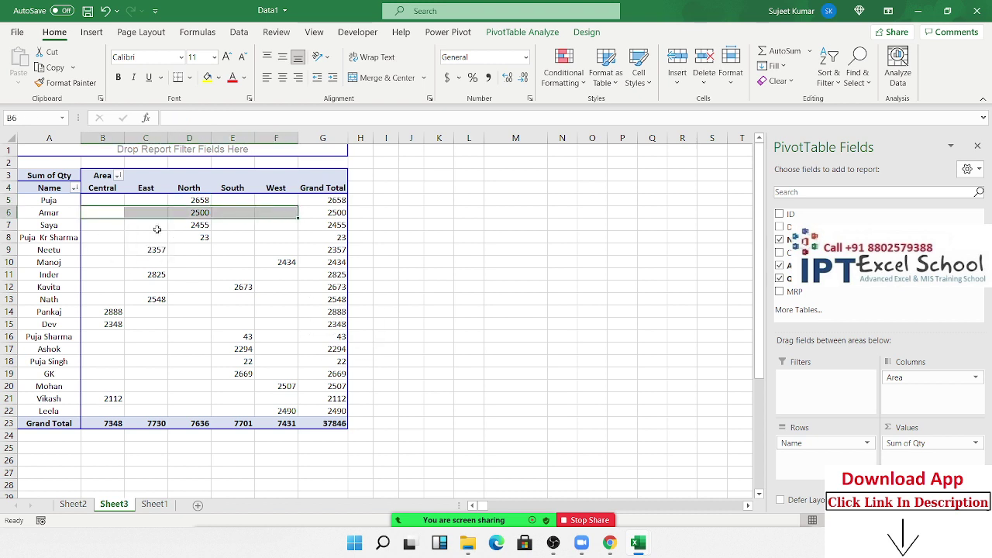
left_click_drag(104, 200, 104, 299)
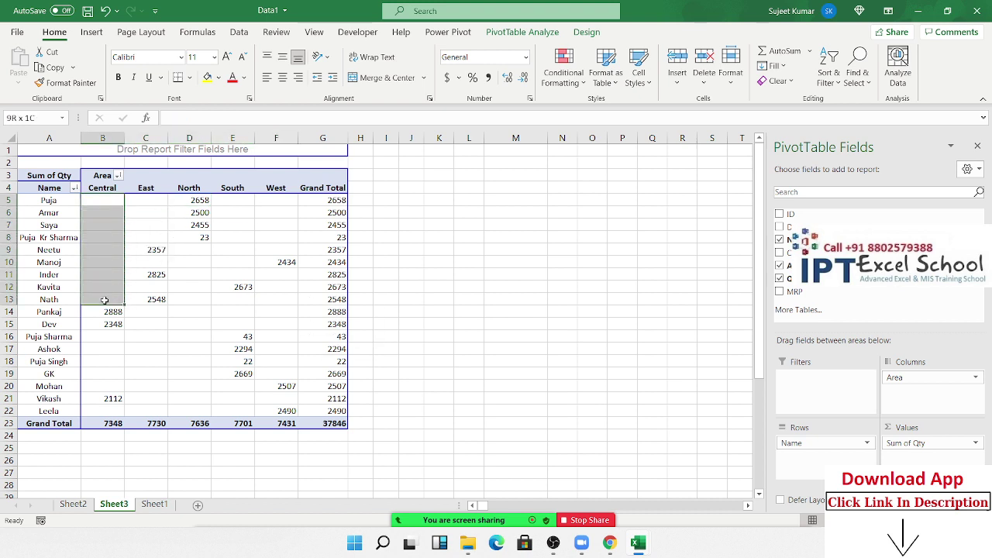
left_click(232, 276)
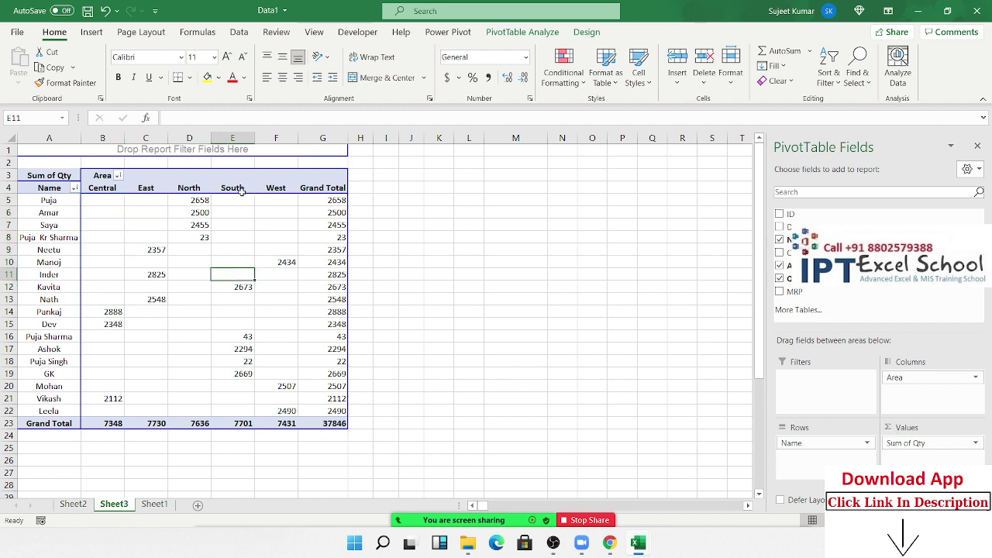
left_click(273, 186)
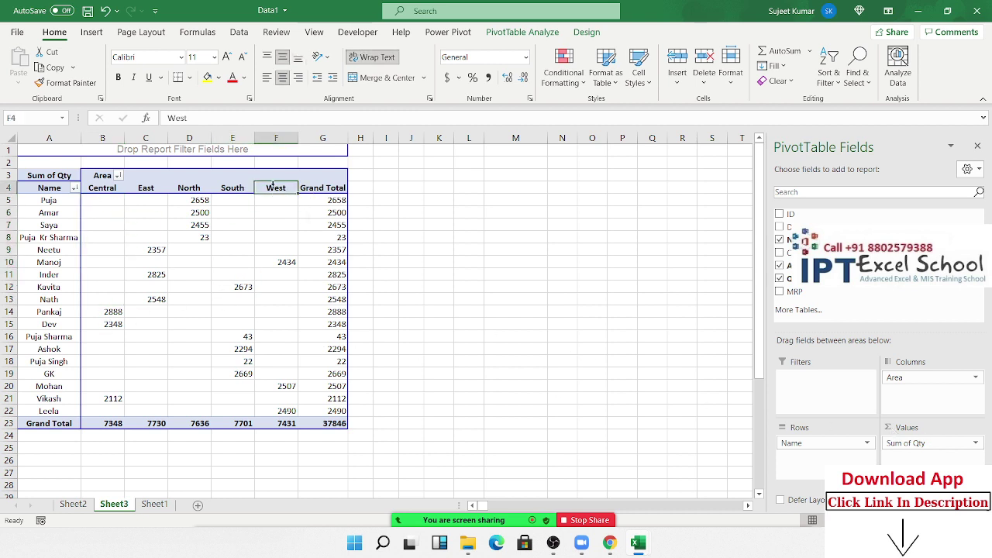
left_click(190, 182)
left_click(189, 189)
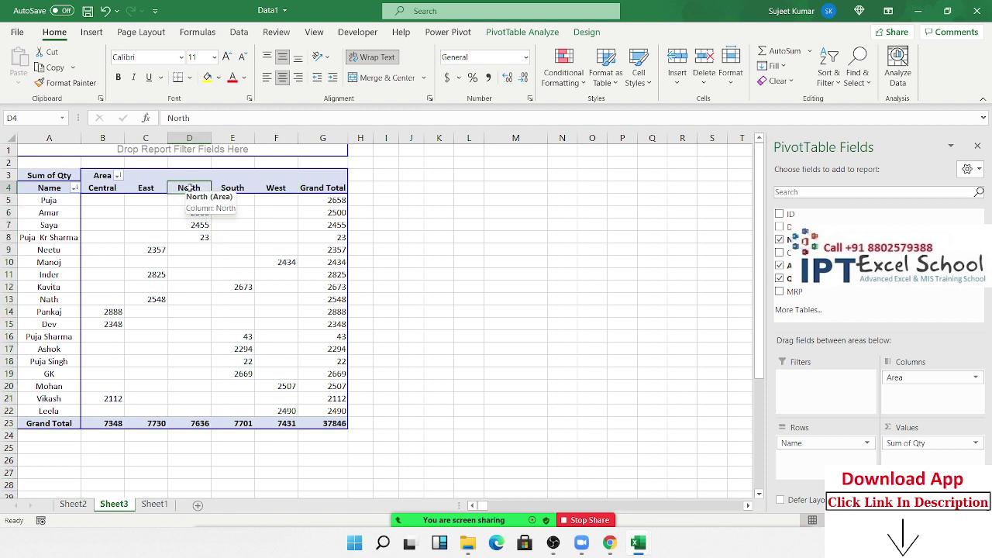
Move the North column to be the first Area column.
right_click(190, 190)
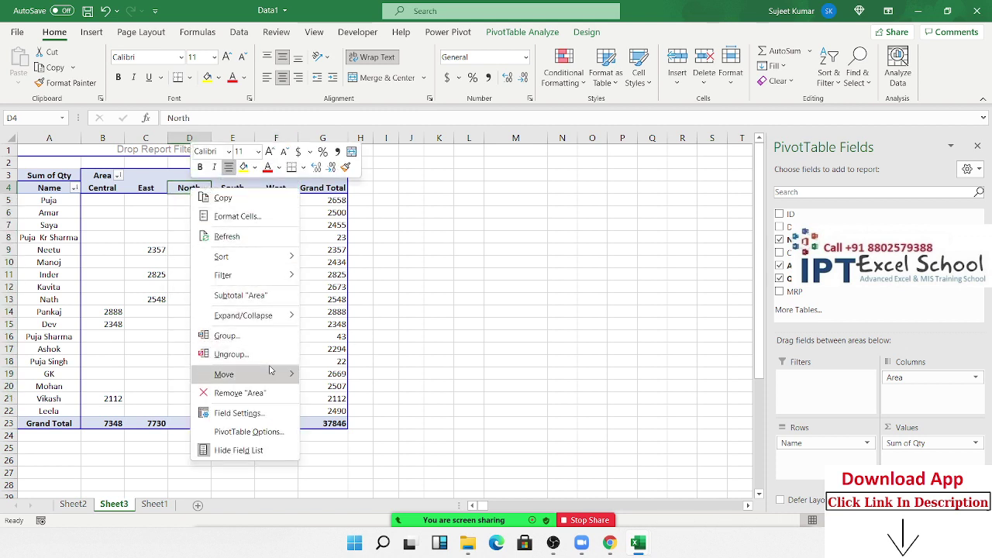
mouse_move(279, 374)
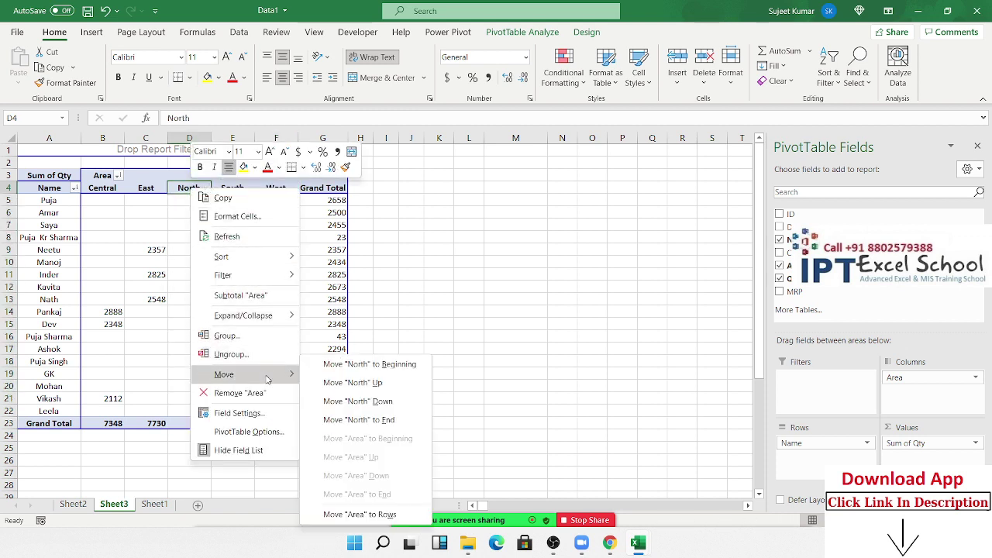
left_click(353, 364)
left_click_drag(109, 190, 113, 411)
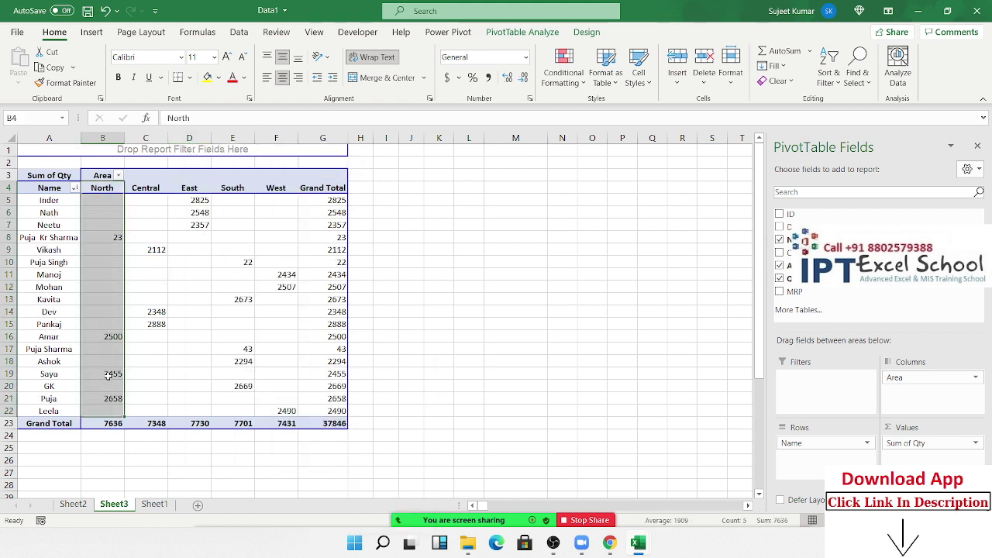
left_click(106, 287)
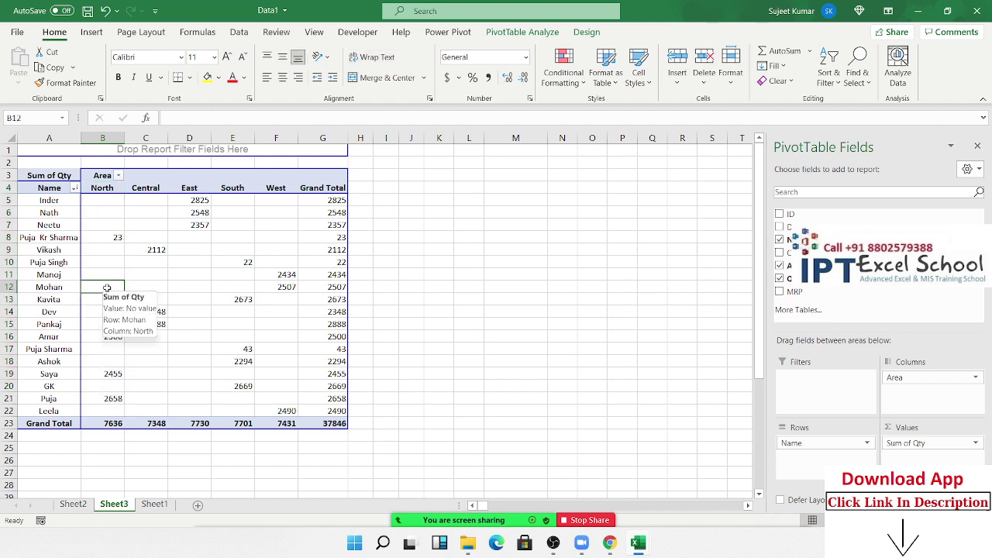
Move Amar's row so it sits just after Pankaj.
left_click(49, 336)
right_click(49, 335)
mouse_move(118, 243)
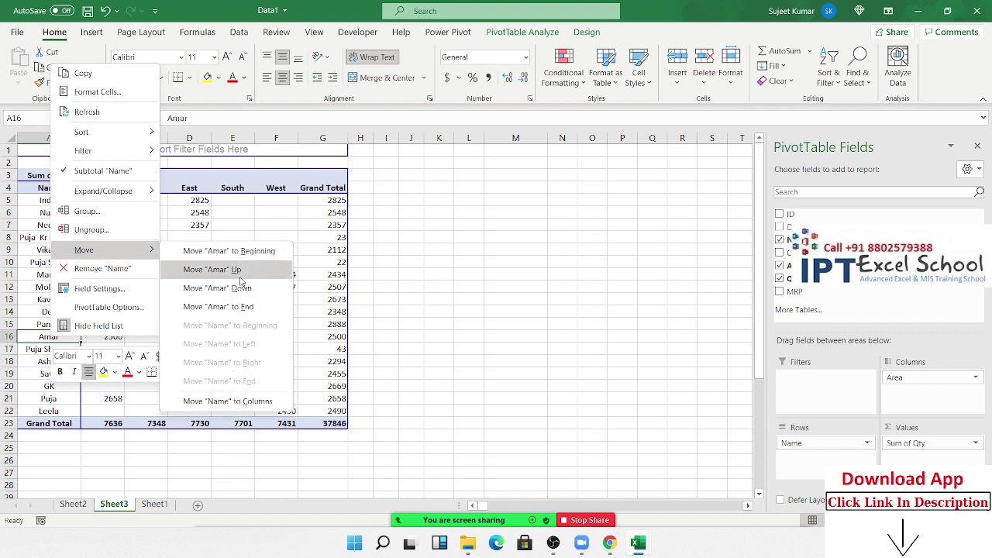
left_click(240, 278)
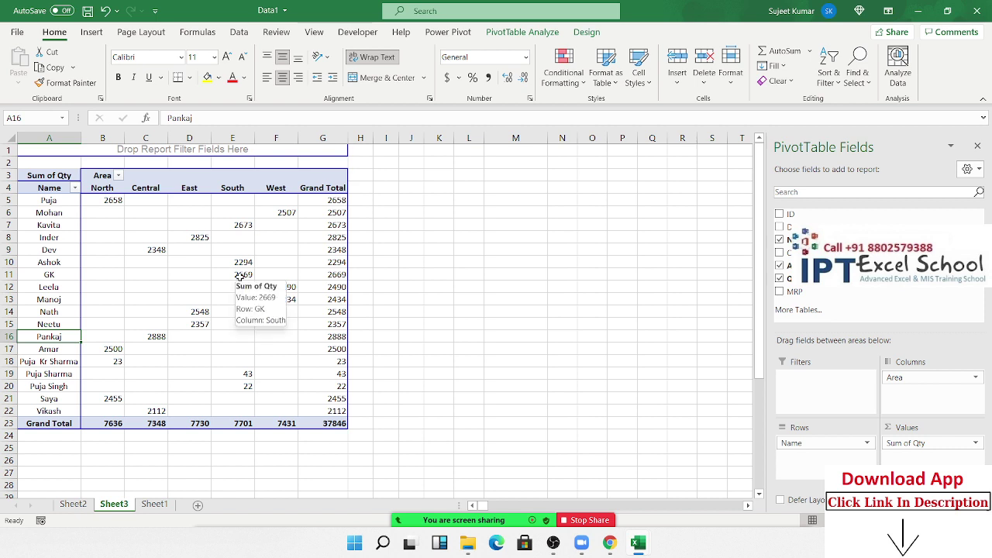
left_click(64, 243)
left_click(57, 313)
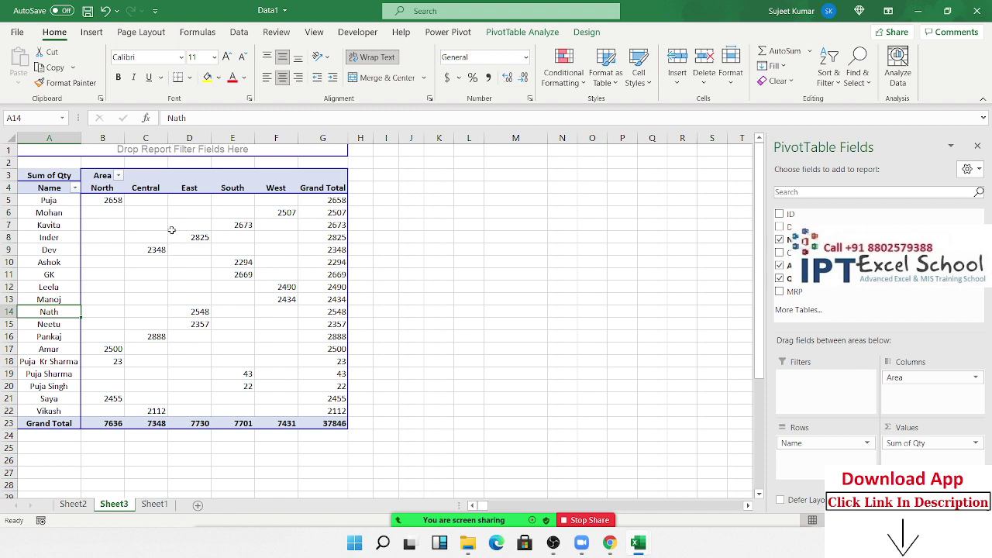
left_click(74, 188)
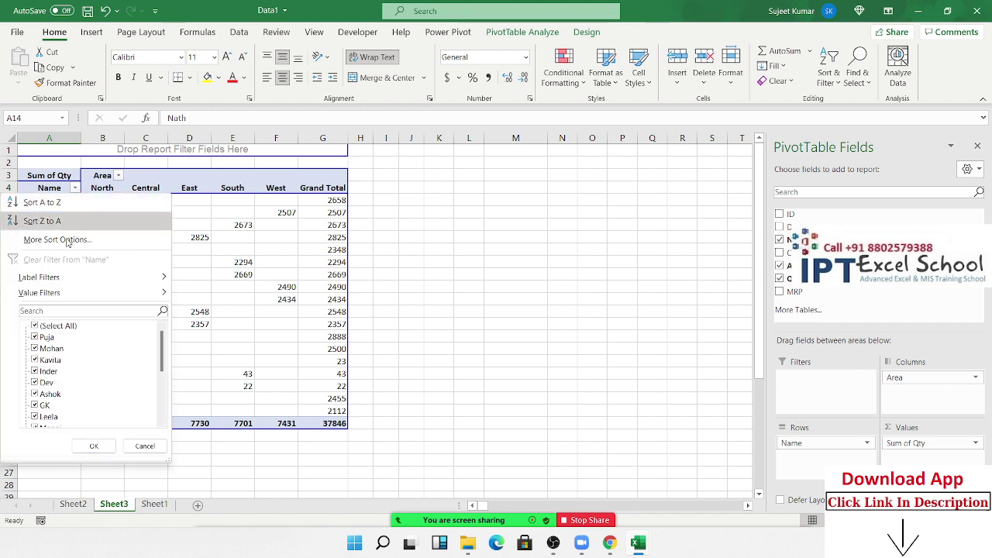
left_click(34, 326)
left_click(34, 337)
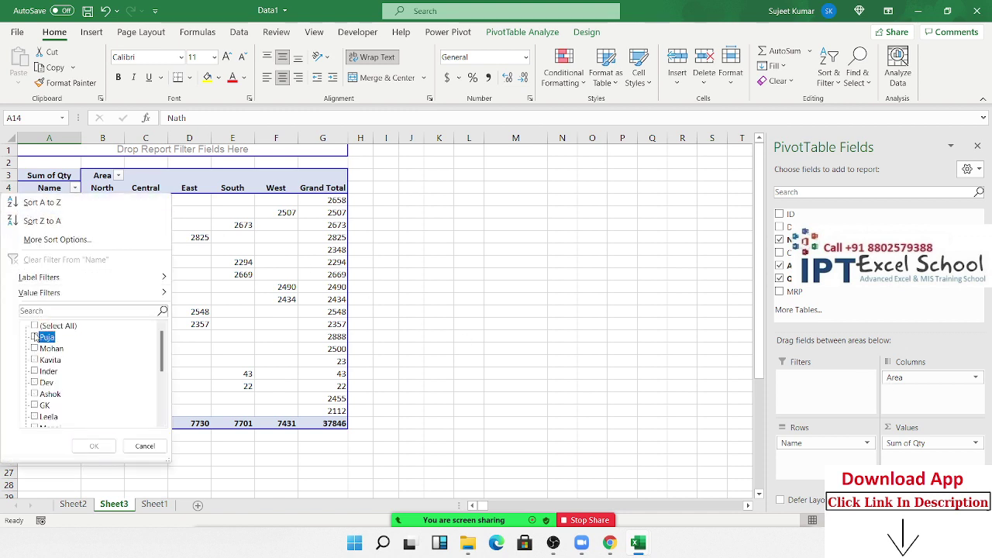
left_click(34, 406)
left_click(94, 446)
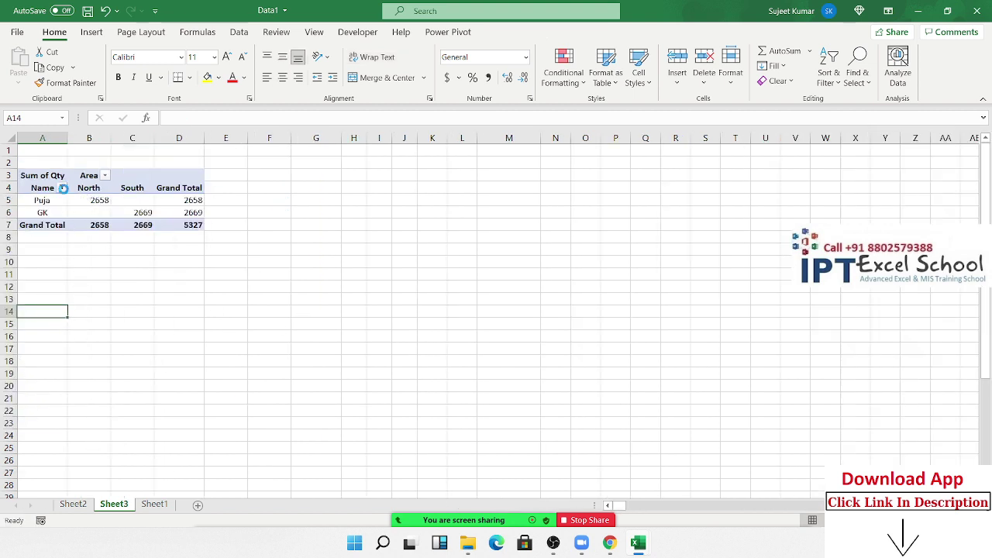
left_click(62, 188)
left_click(34, 327)
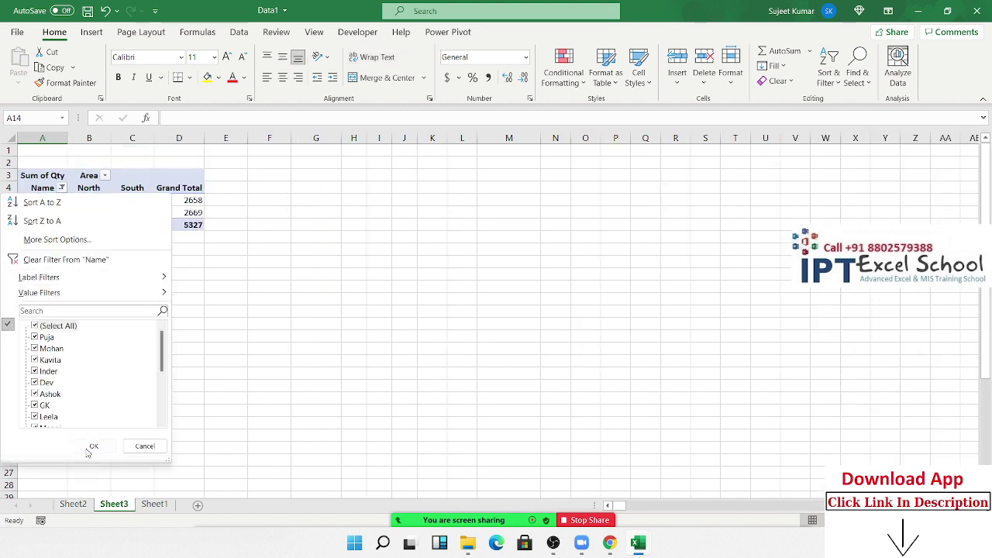
left_click(94, 446)
left_click(119, 175)
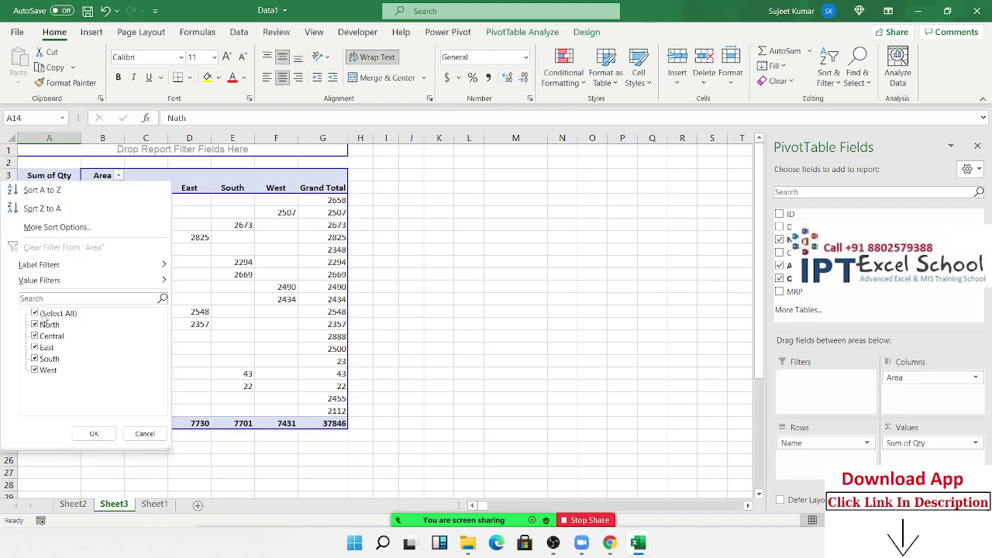
mouse_move(55, 283)
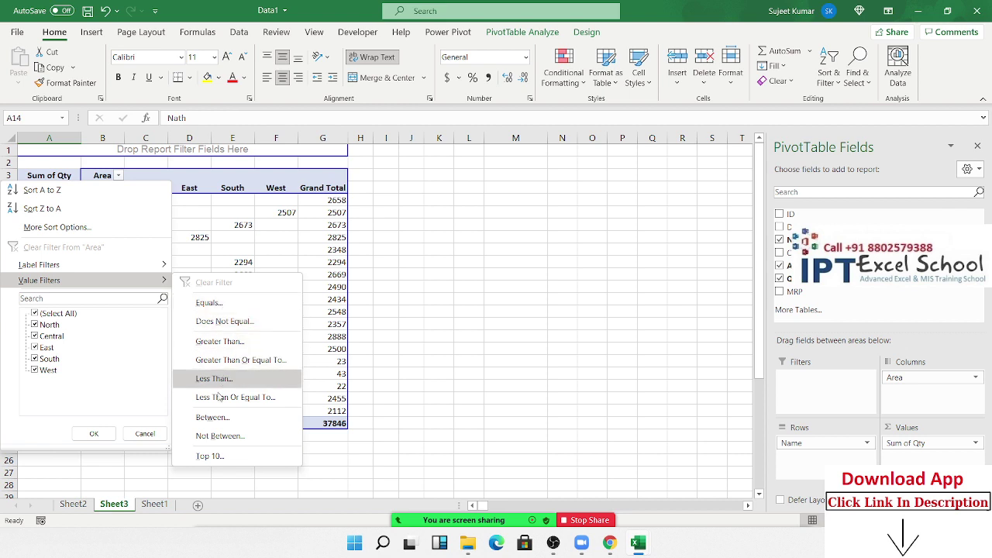
mouse_move(118, 267)
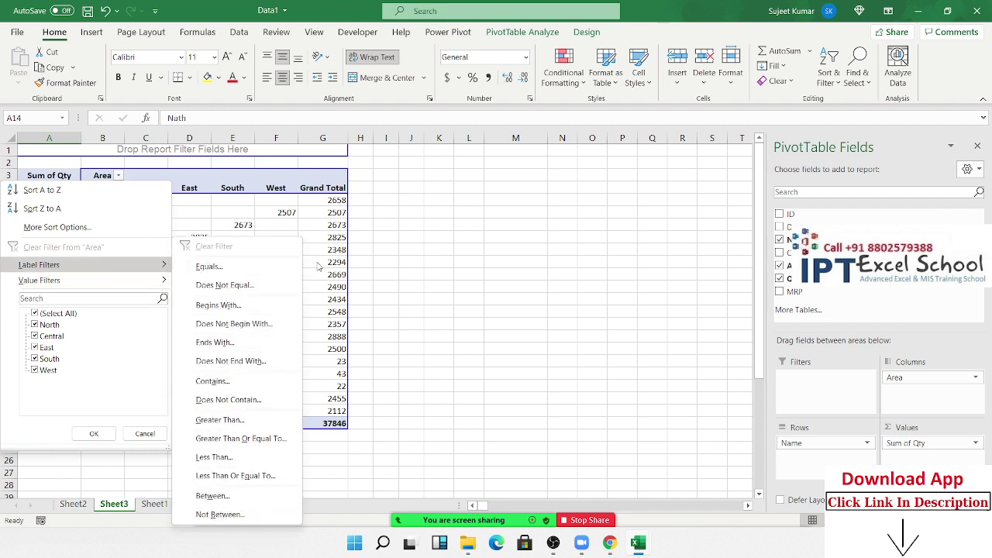
left_click(333, 241)
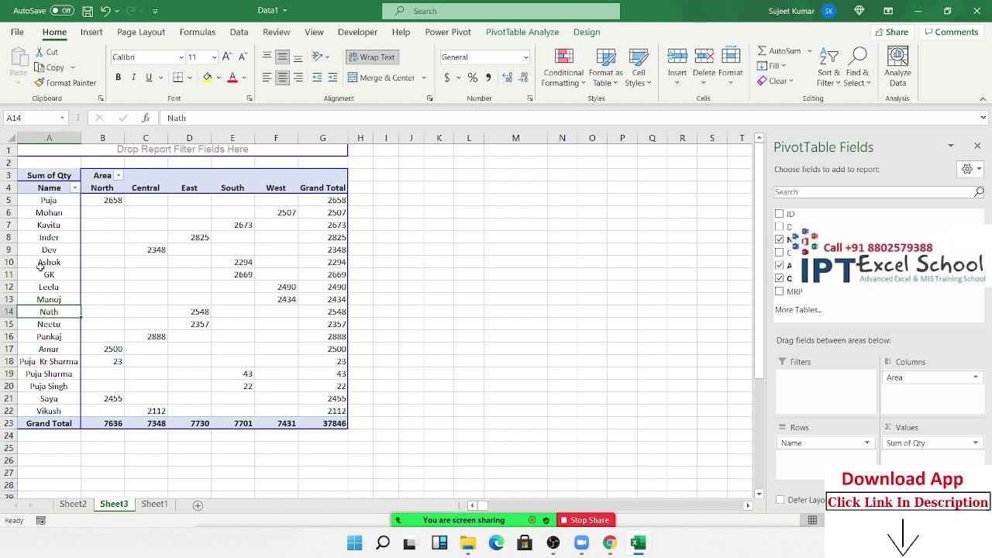
left_click(104, 187)
left_click(118, 176)
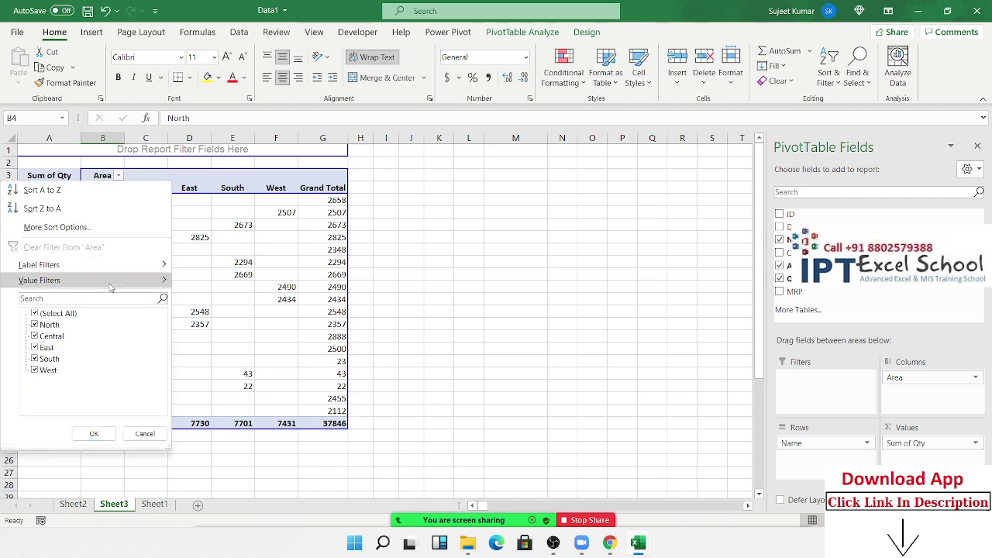
left_click(287, 219)
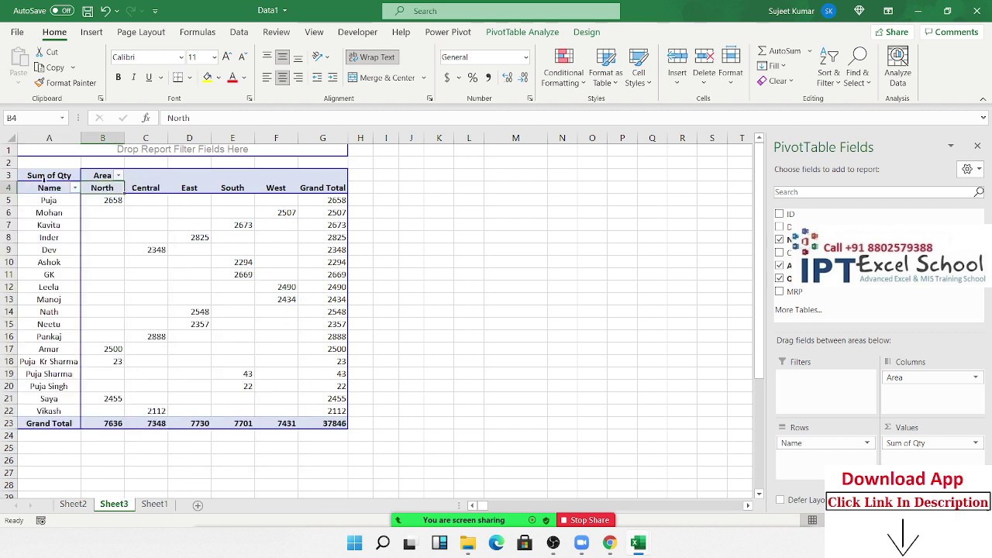
left_click(62, 188)
left_click(74, 188)
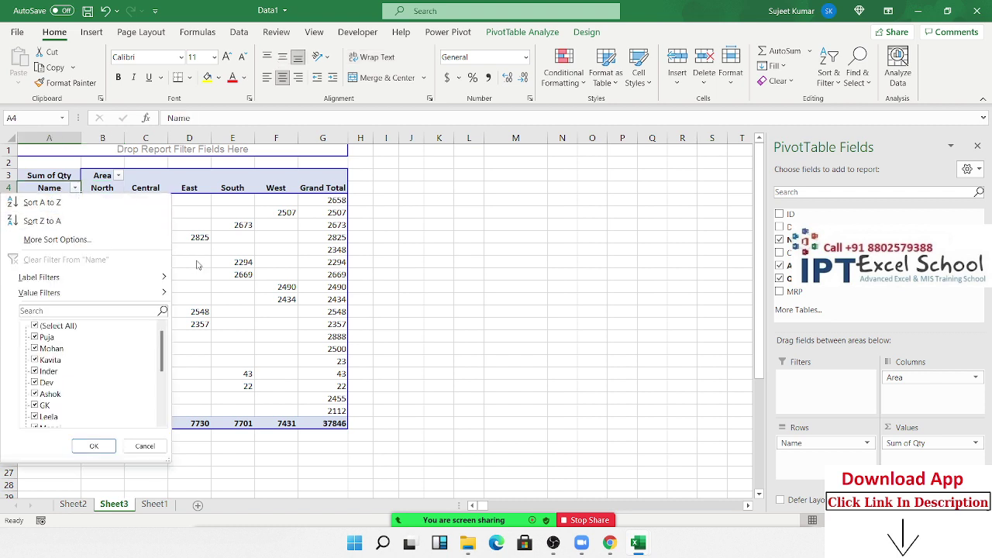
left_click(301, 267)
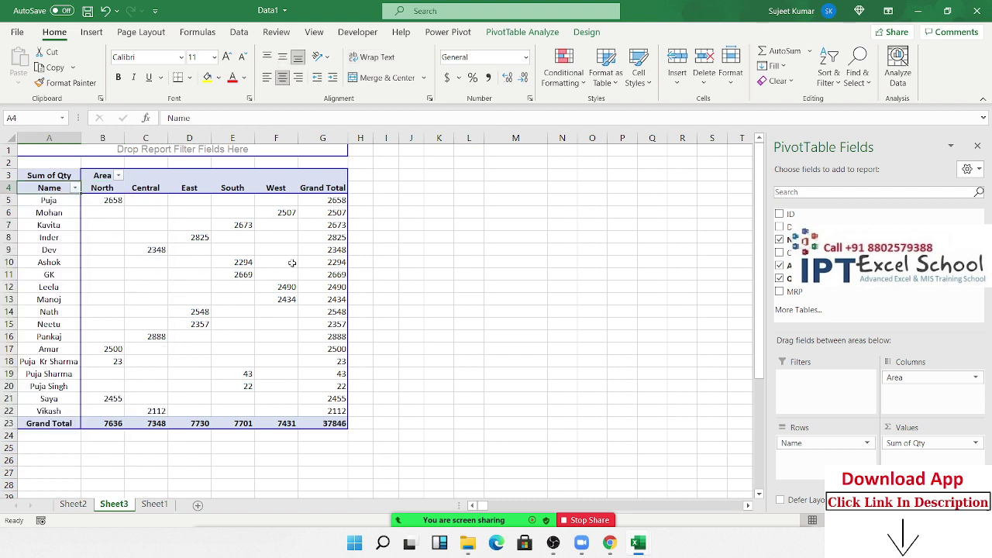
left_click_drag(819, 293, 830, 382)
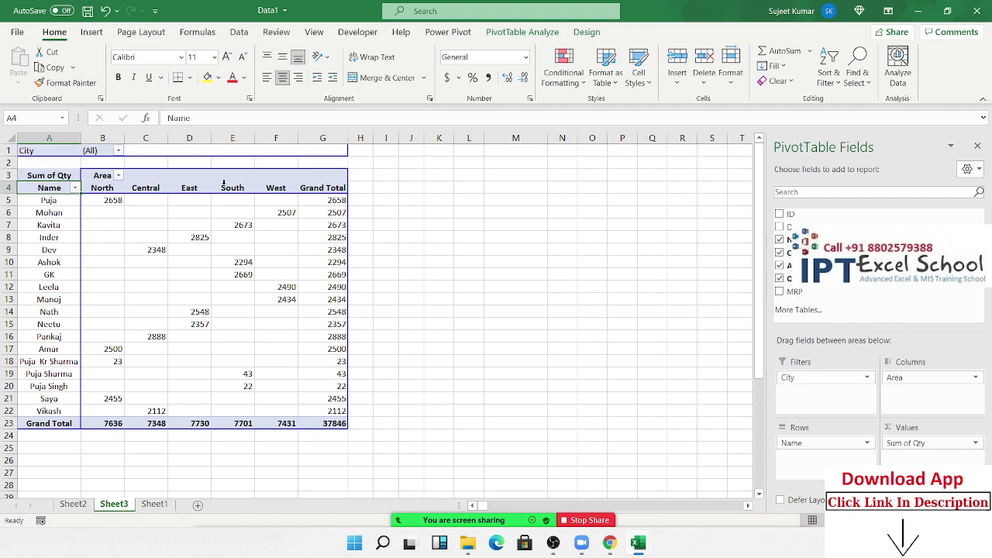
left_click(120, 152)
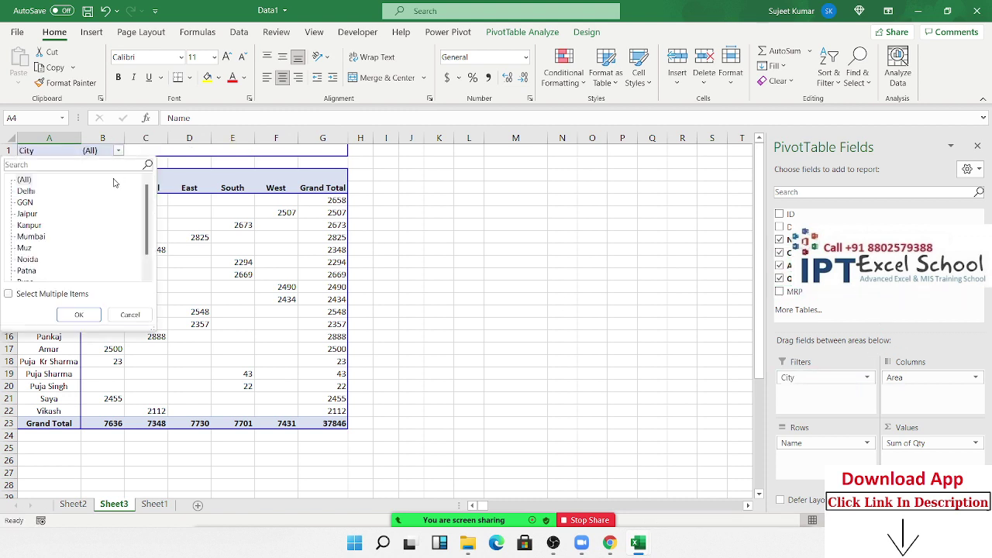
left_click(26, 192)
left_click(60, 314)
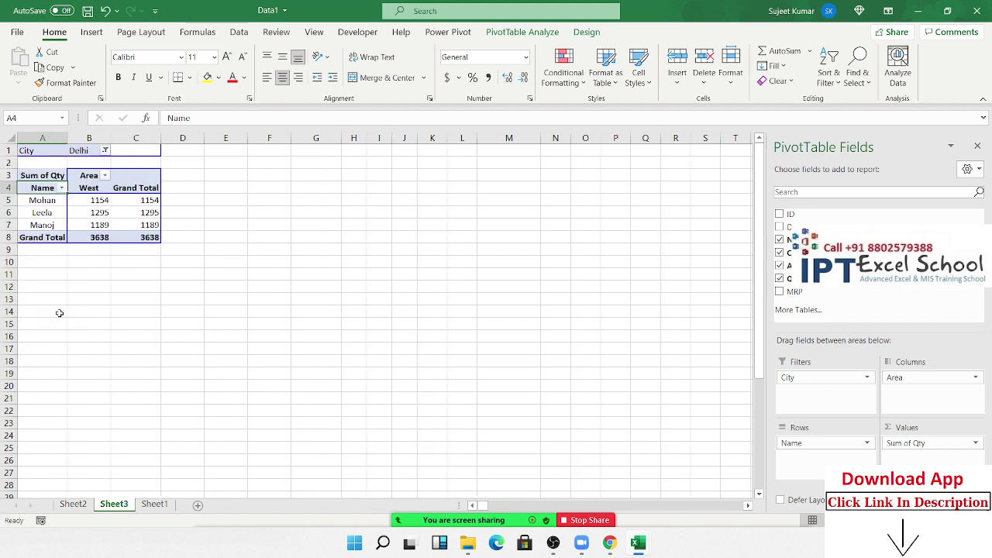
left_click(104, 151)
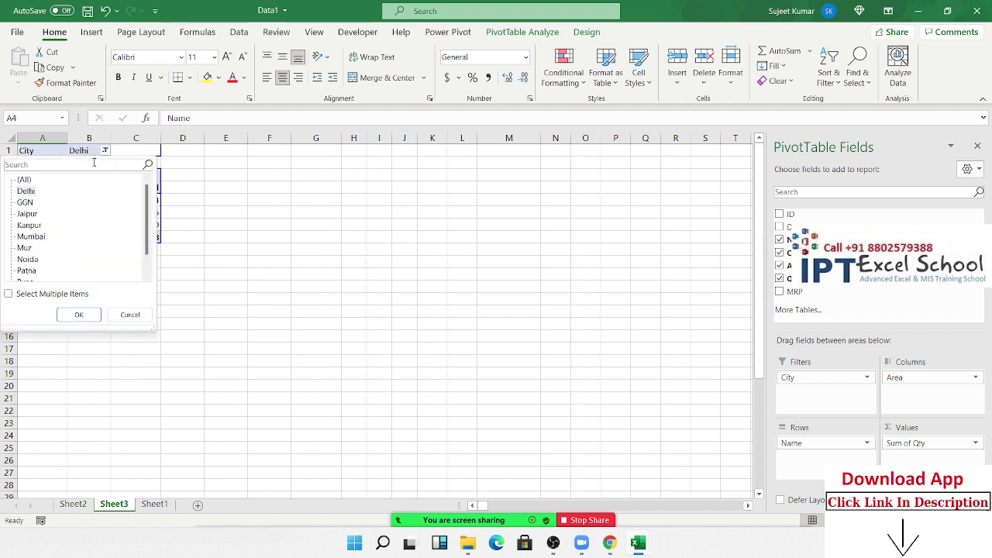
left_click(24, 180)
left_click(65, 314)
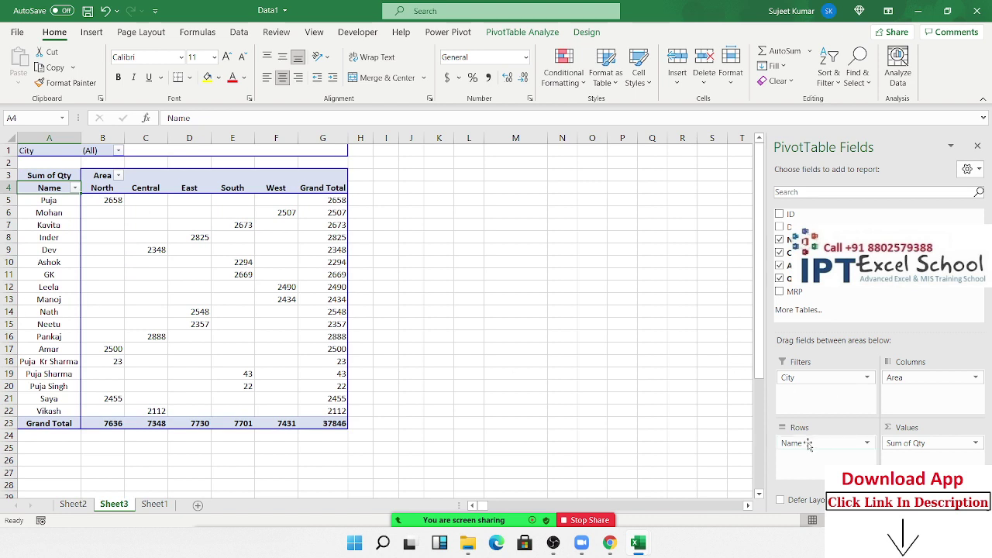
Remove the City filter and Area columns, then group the four Puja name variants together.
left_click_drag(819, 386, 864, 306)
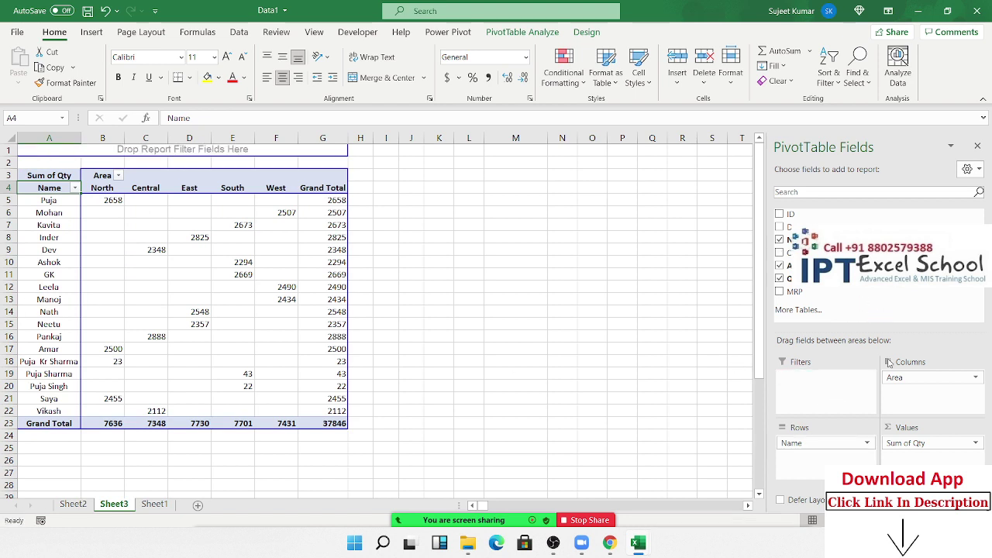
left_click_drag(931, 378, 888, 300)
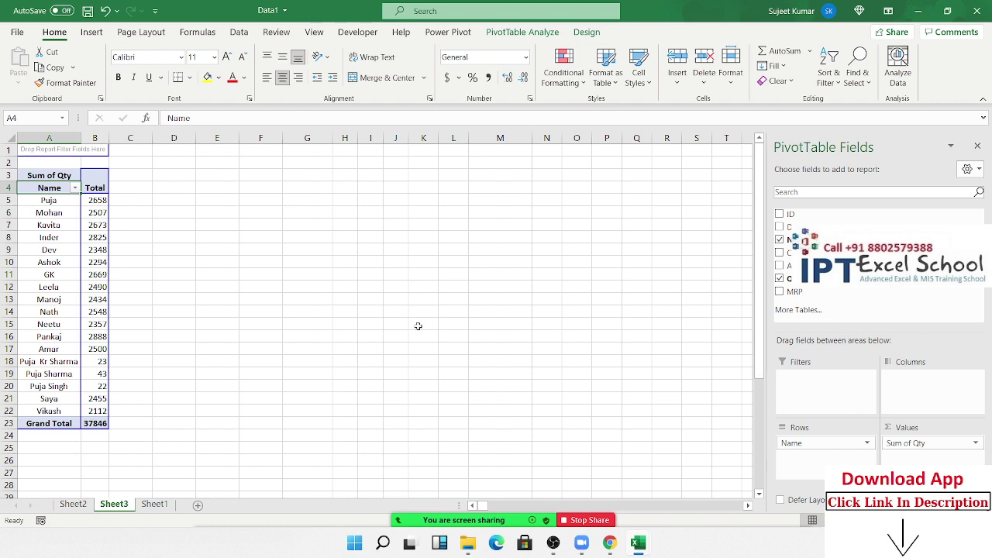
left_click(65, 362)
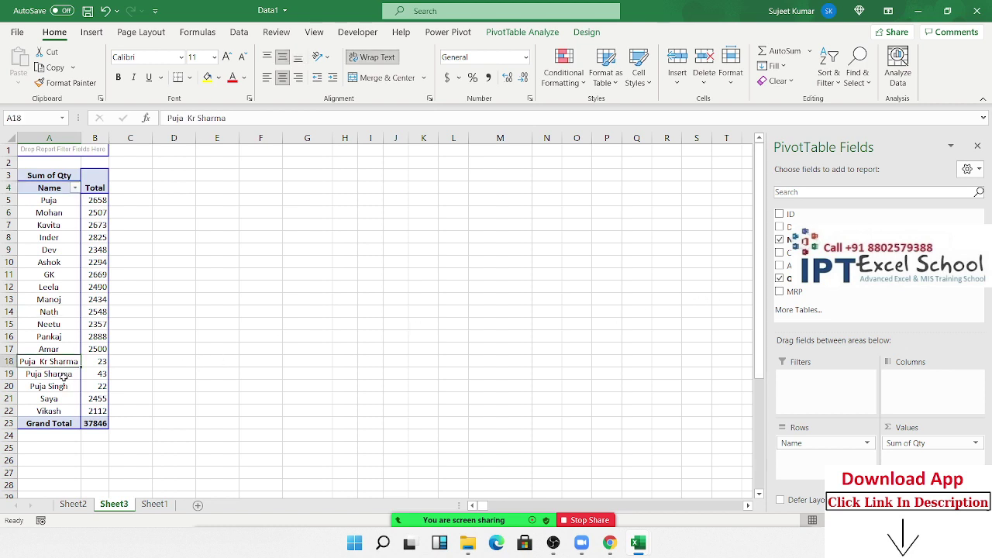
left_click(64, 378)
left_click_drag(64, 387, 66, 365)
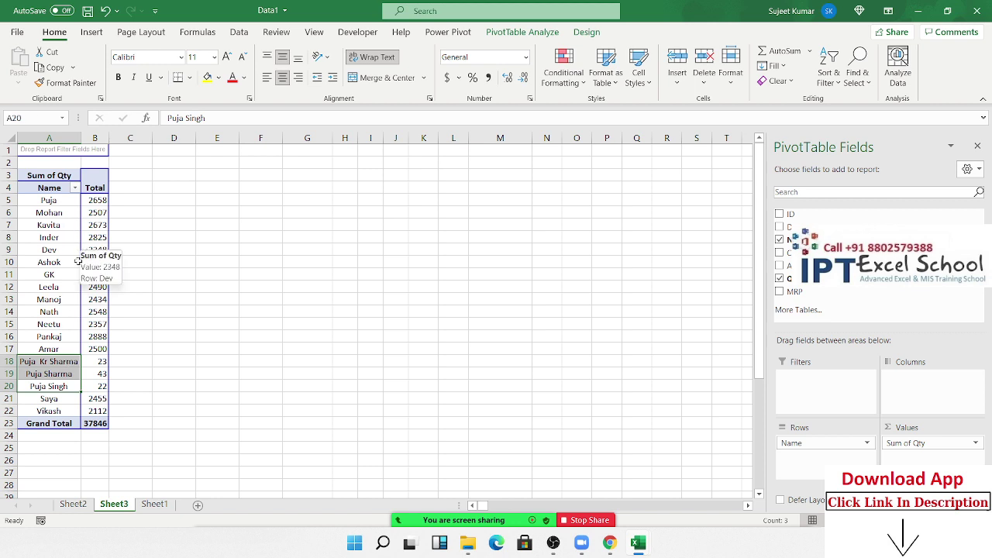
left_click(60, 203, "ctrl")
right_click(58, 361)
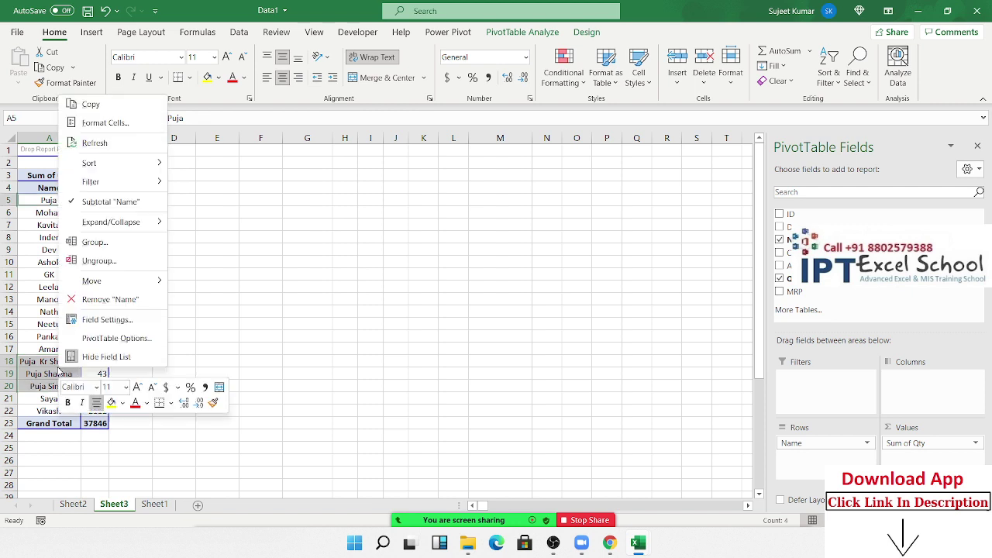
left_click(91, 243)
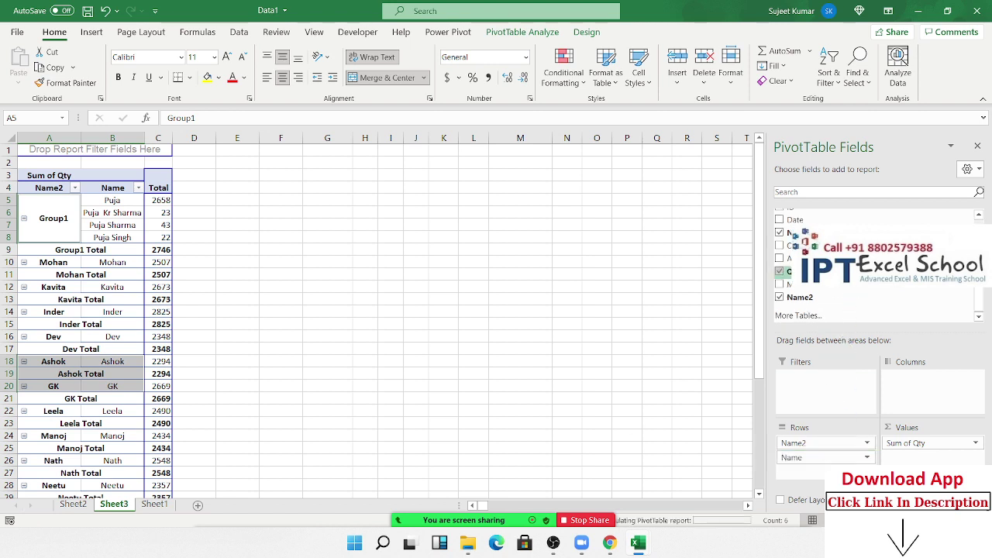
left_click_drag(828, 460, 833, 315)
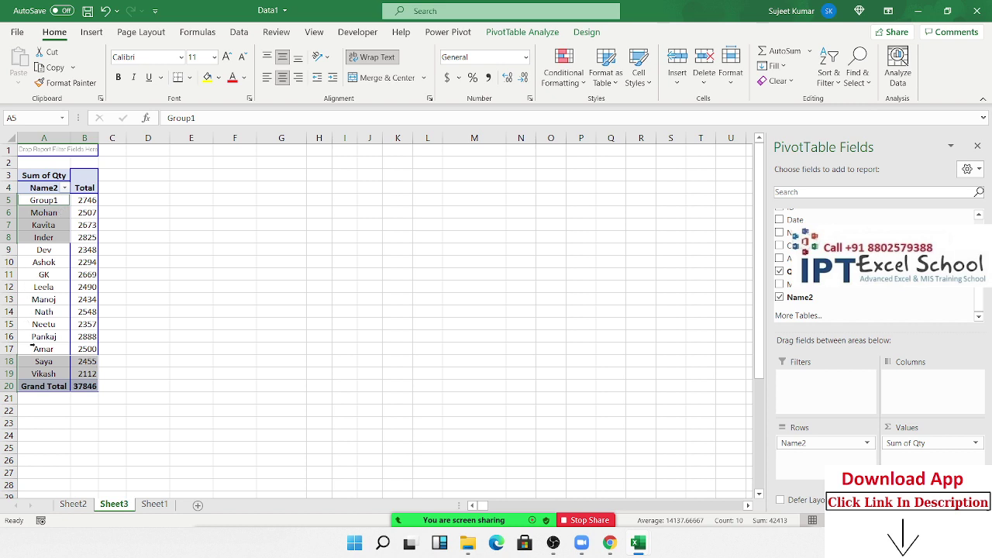
left_click(51, 202)
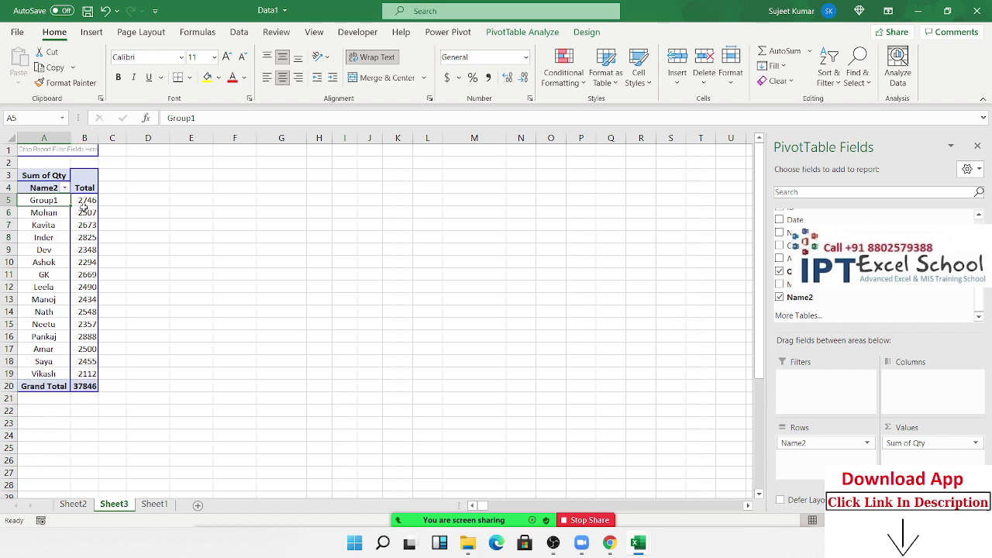
type("Puja S")
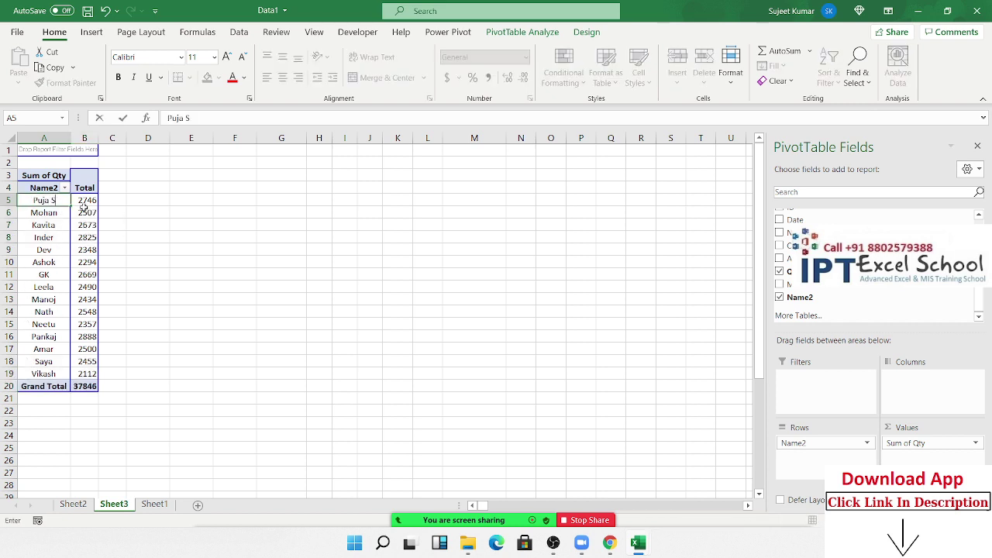
type("harm")
key("BackSpace")
key("BackSpace")
key("BackSpace")
type("i")
type("ngh")
key("Return")
Remove Name2 from the rows and review the totals for MRP 10 and 11.
mouse_move(780, 490)
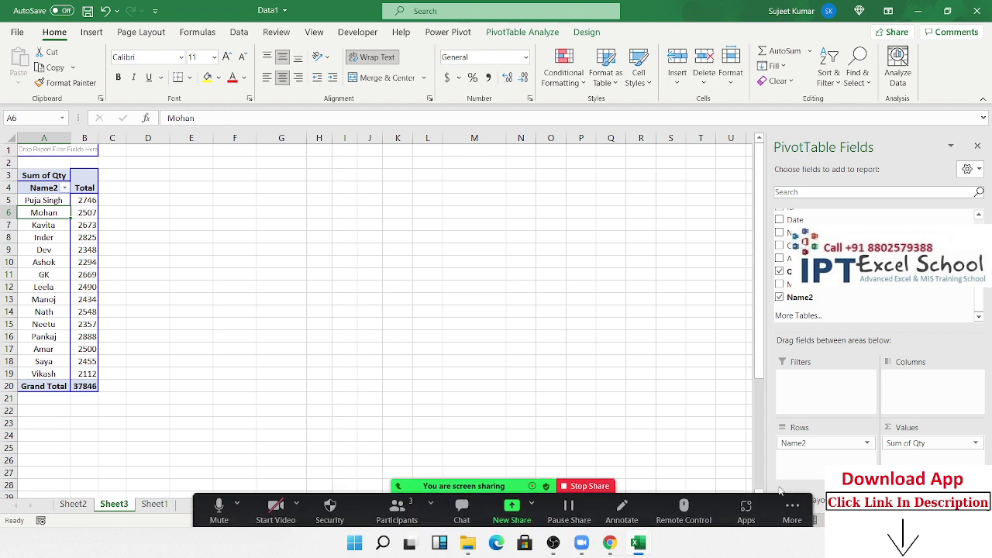
mouse_move(816, 443)
left_mouse_down()
mouse_move(791, 326)
mouse_move(820, 457)
left_mouse_up()
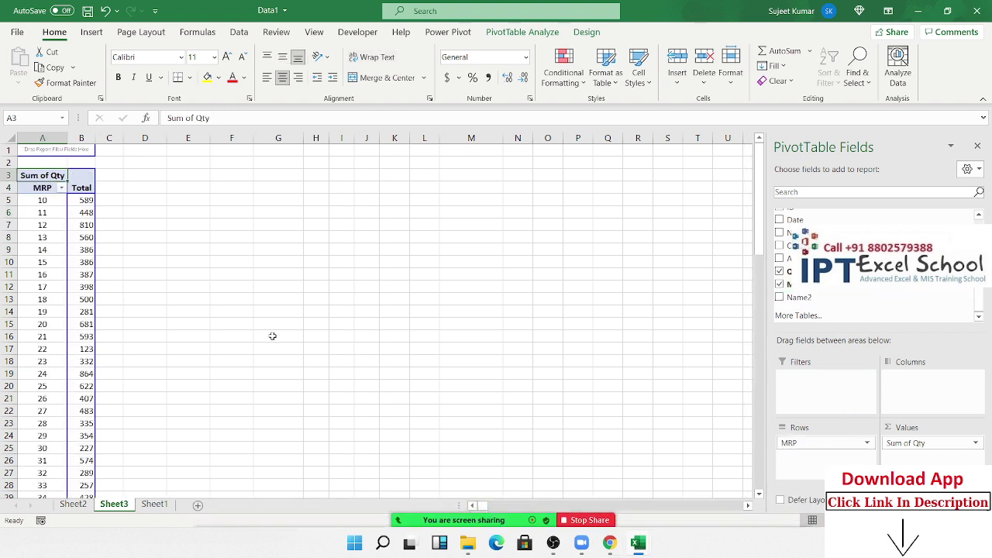
left_click(44, 200)
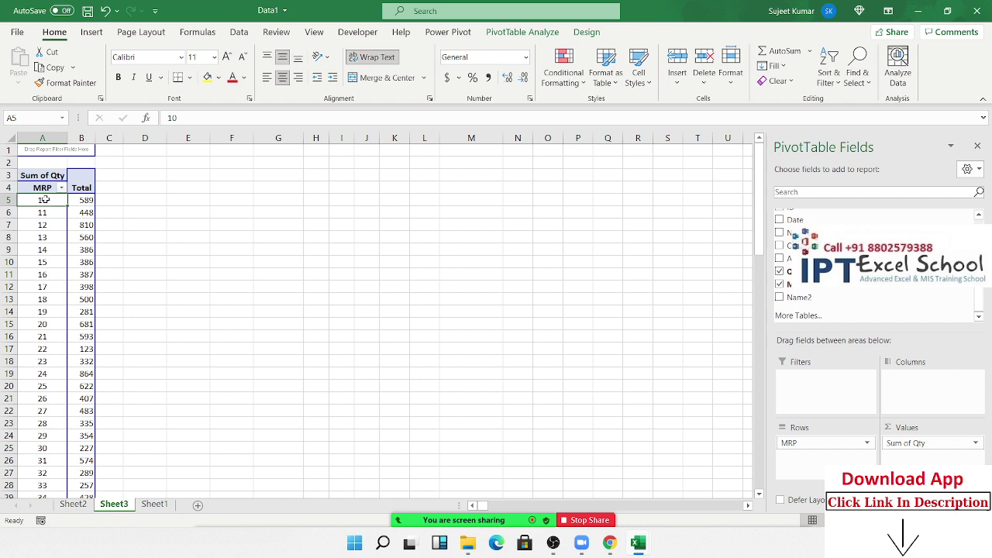
left_click(87, 201)
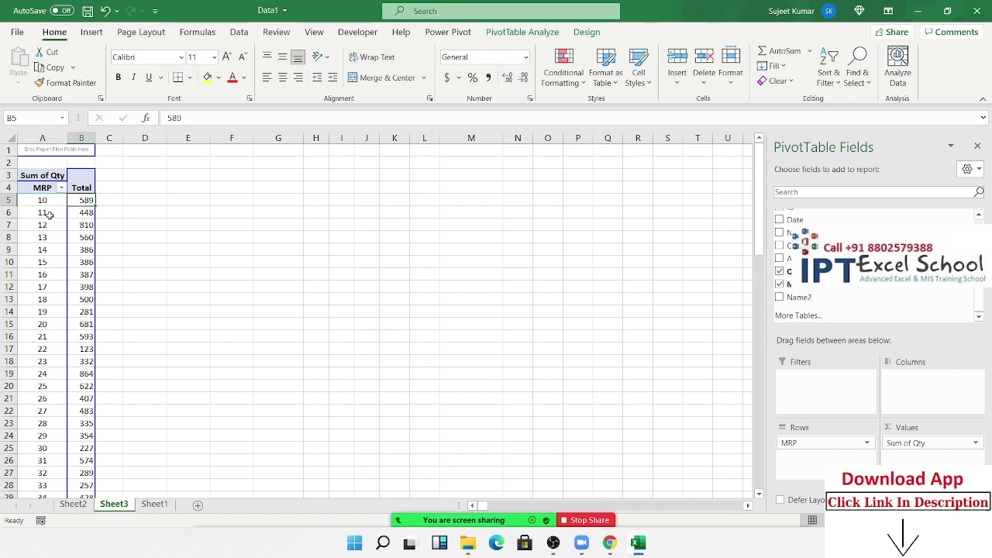
left_click(83, 212)
mouse_move(91, 252)
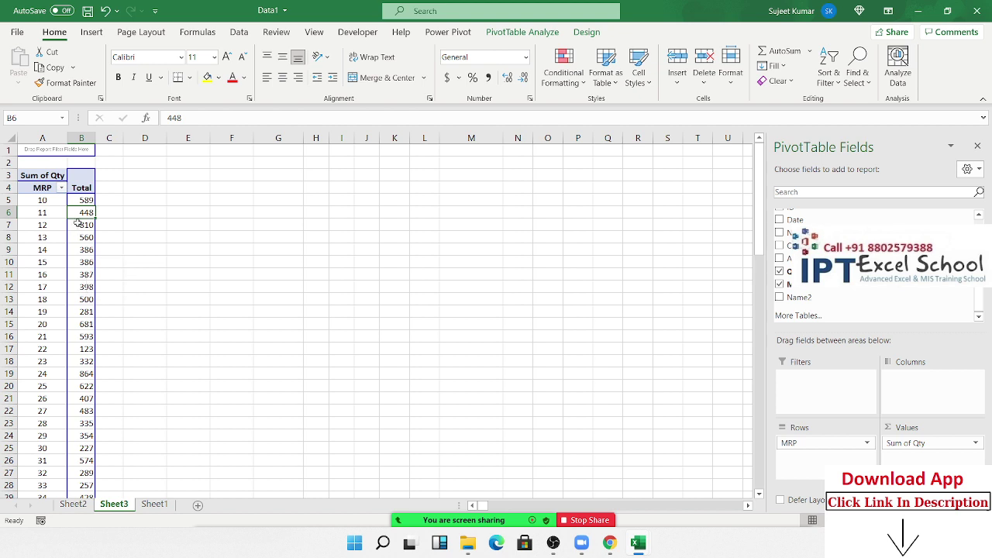
Group the MRP labels into ranges of 10.
right_click(44, 237)
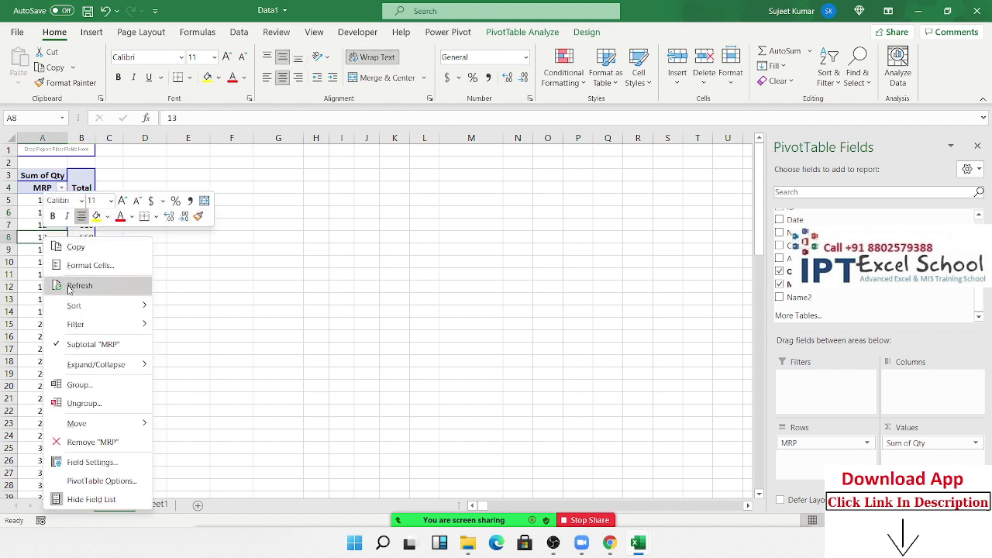
left_click(84, 386)
left_click_drag(89, 334, 504, 204)
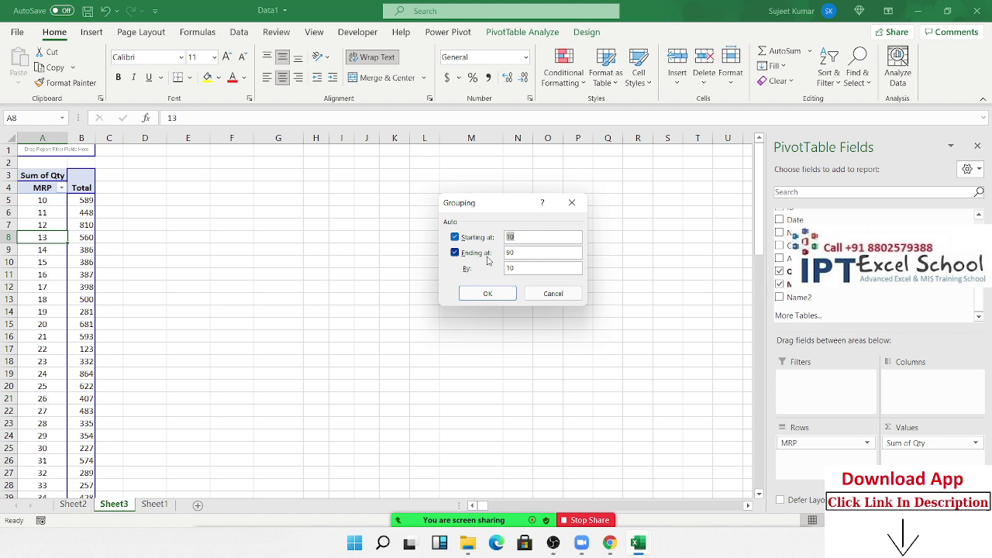
left_click(488, 294)
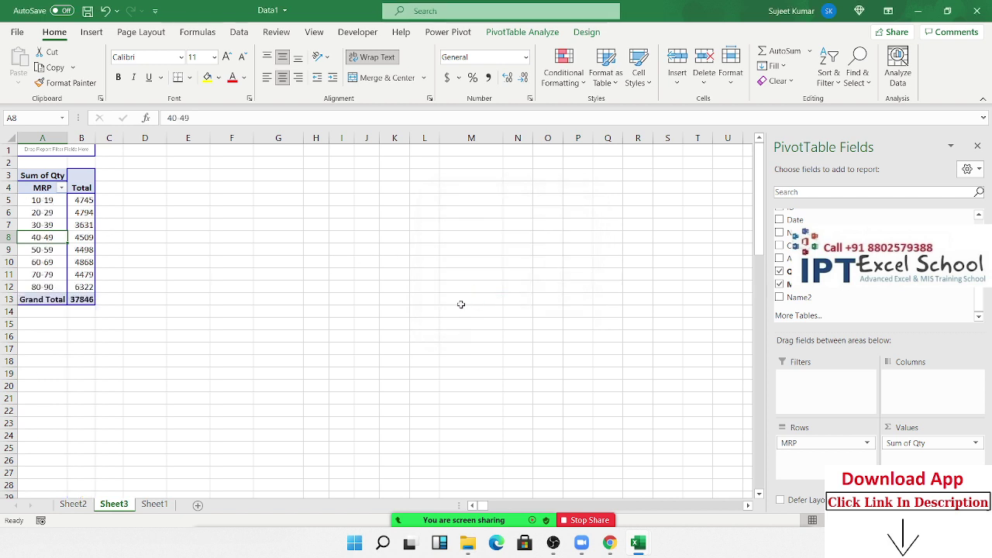
Check the totals for each MRP range from 10-19 to 80-90, then remove MRP from the rows.
left_click(28, 201)
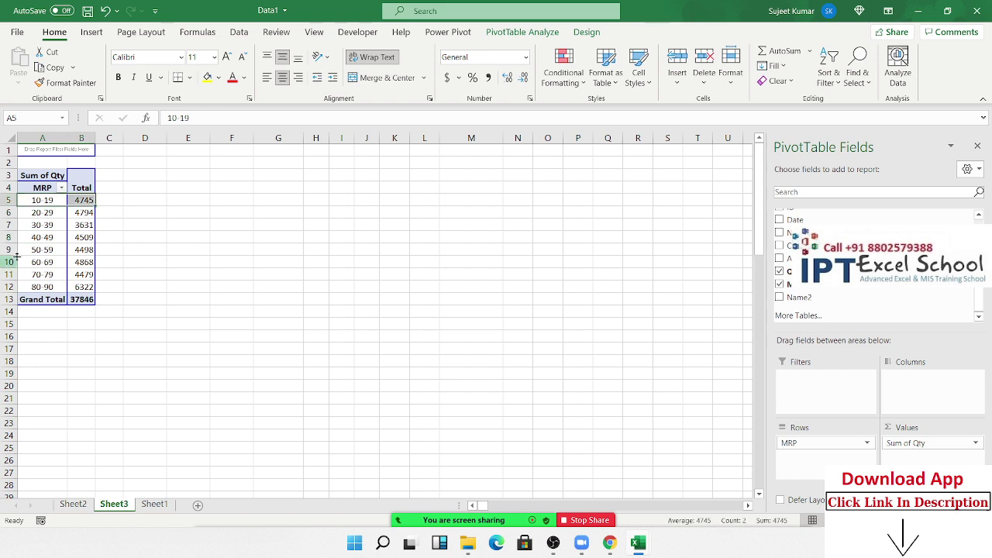
left_click(23, 225)
left_click(20, 250)
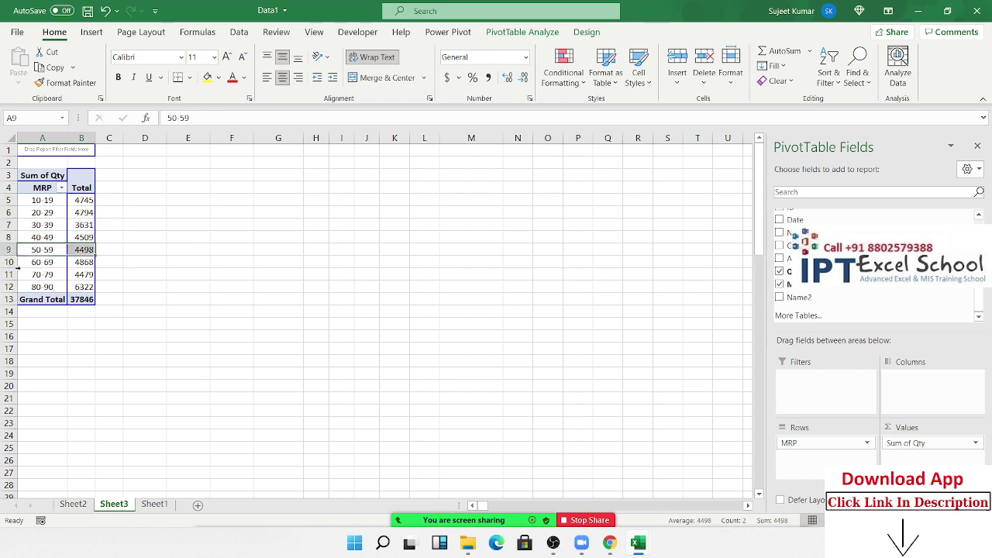
left_click(17, 274)
left_click(13, 287)
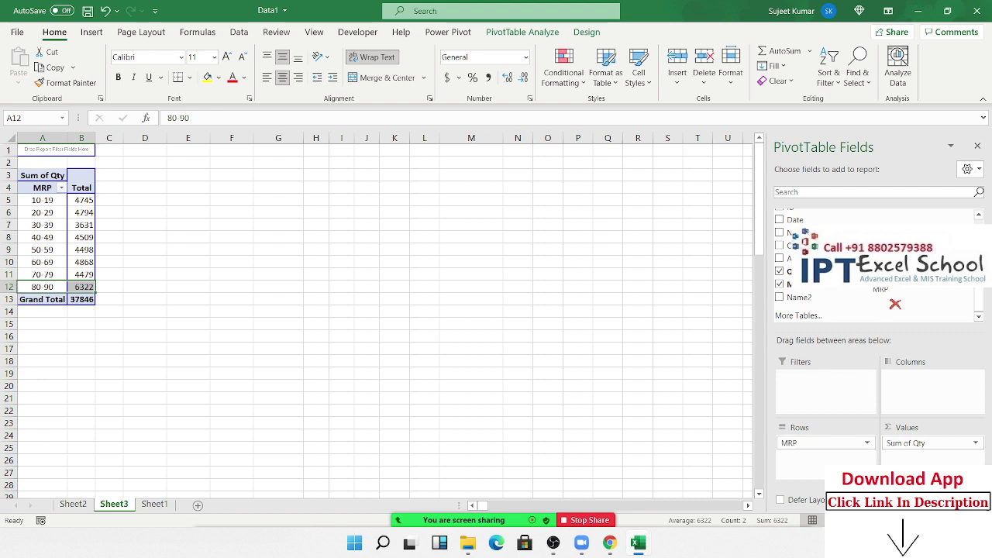
left_click_drag(828, 443, 892, 304)
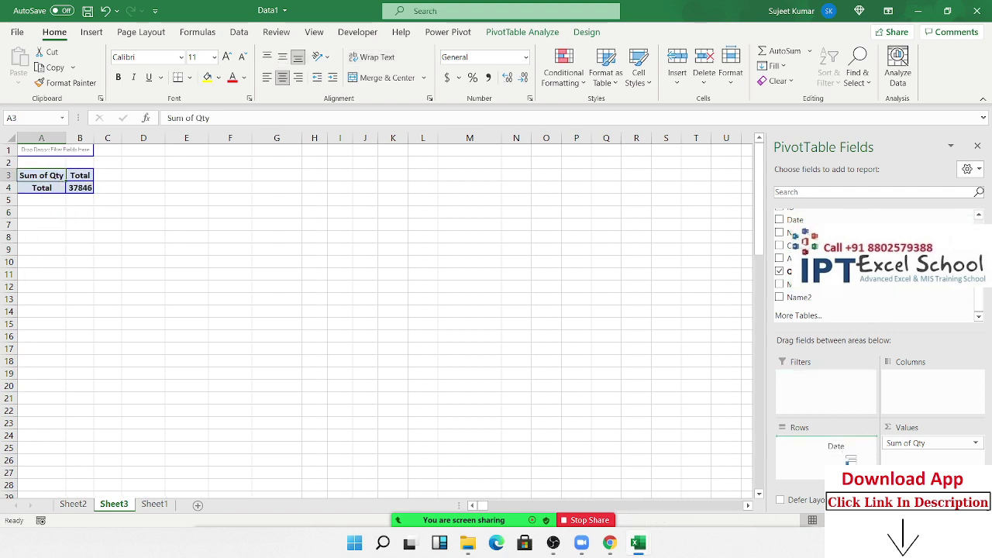
Add Date to the rows and ungroup its automatic year and quarter grouping.
left_click_drag(796, 219, 826, 446)
left_click(55, 200)
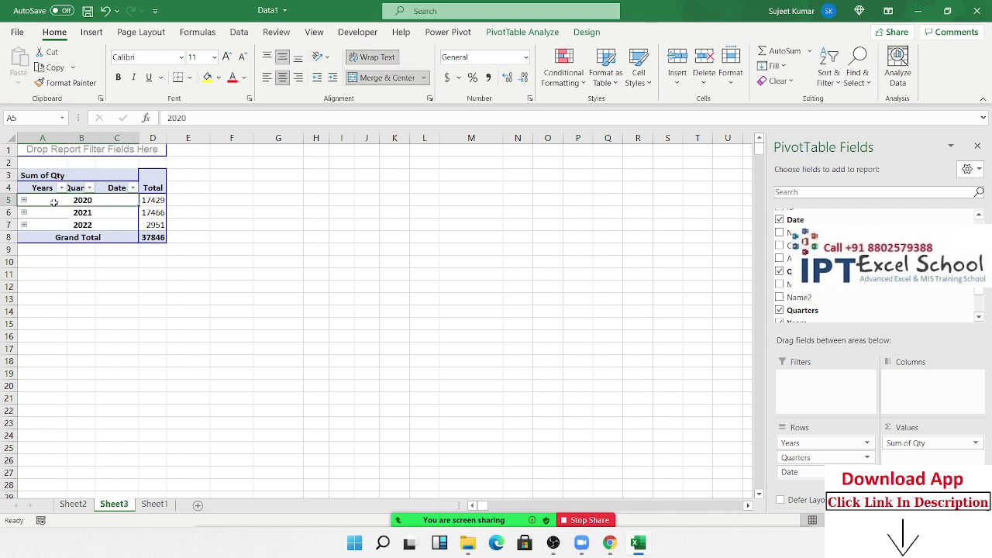
right_click(55, 201)
left_click(94, 369)
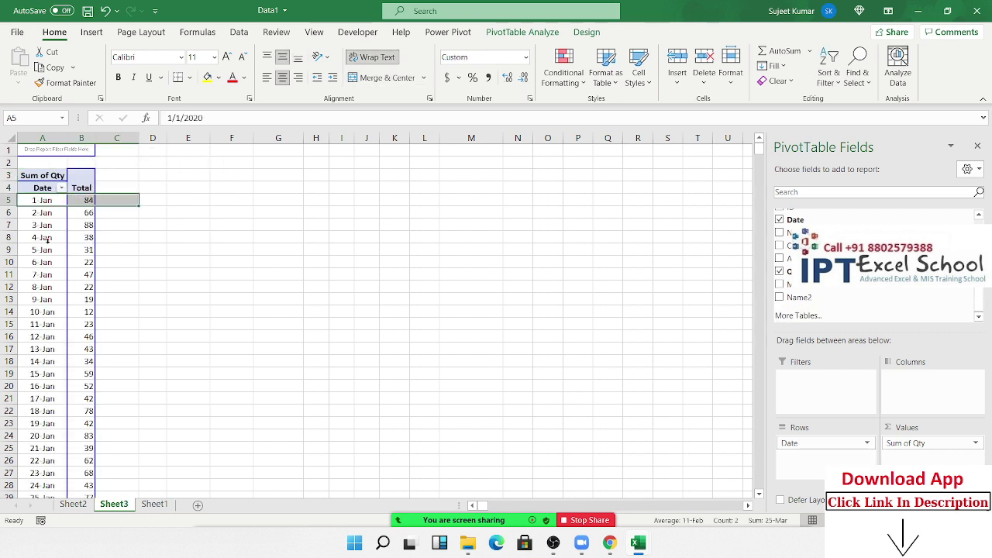
Try grouping the dates by months and years, then undo that grouping.
left_click(47, 241)
key("Up")
key("Up")
key("Up")
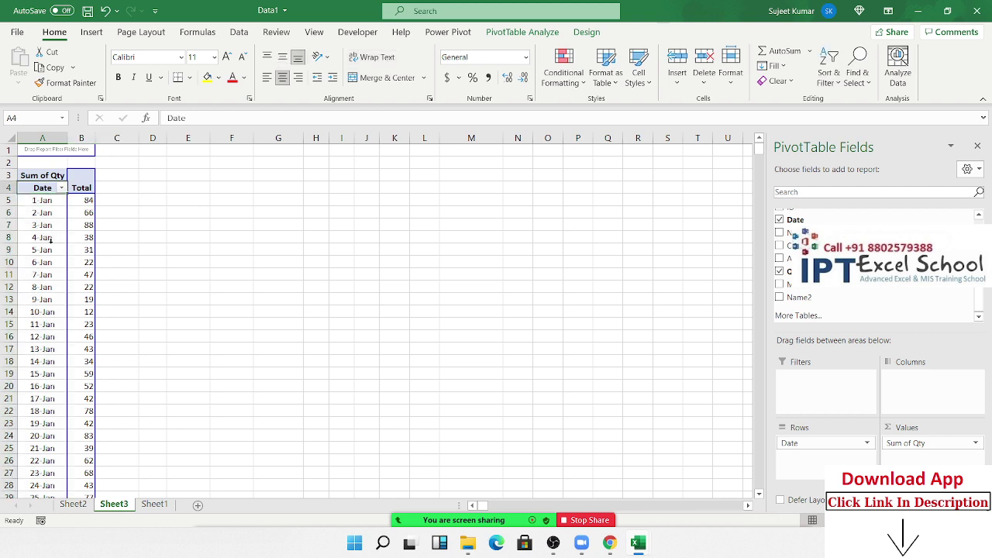
right_click(53, 237)
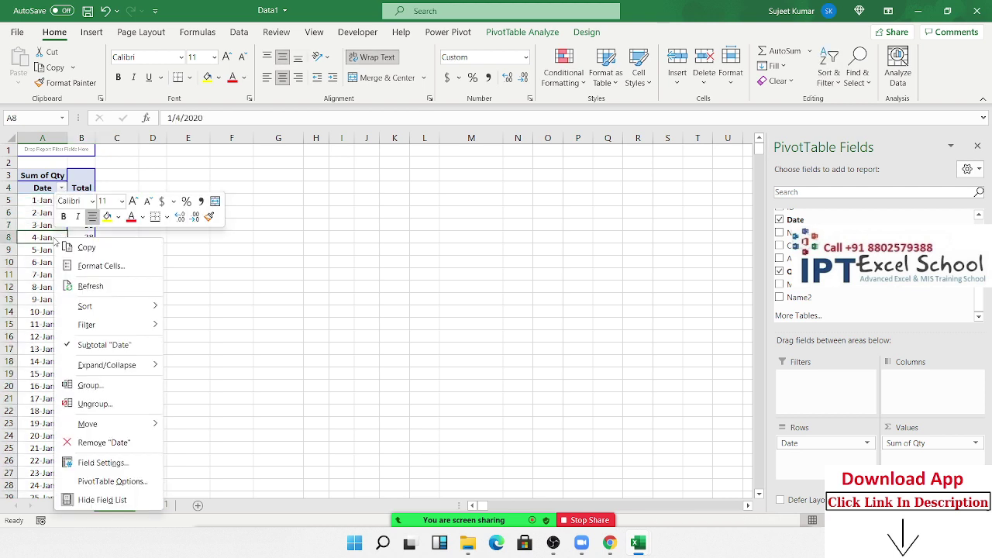
left_click(99, 387)
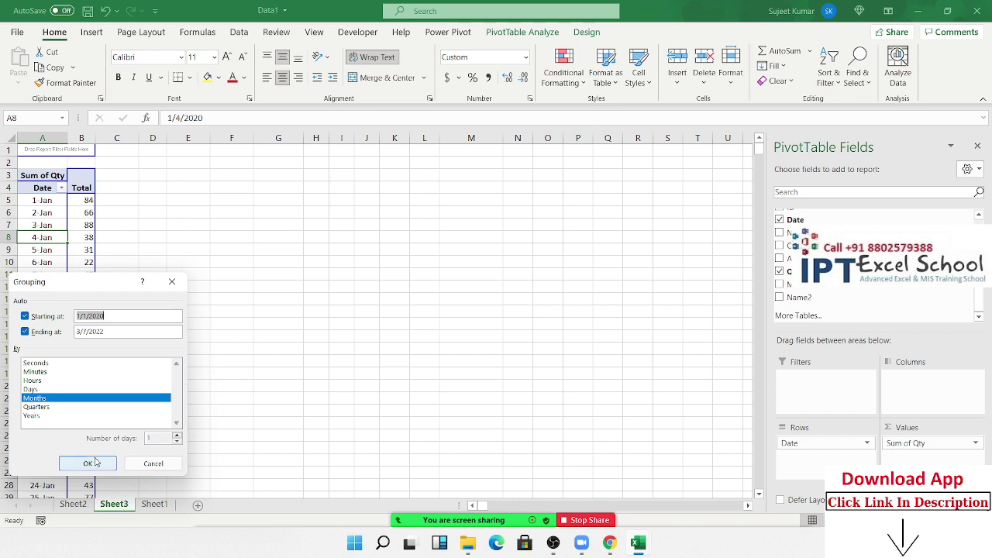
left_click(88, 464)
right_click(46, 249)
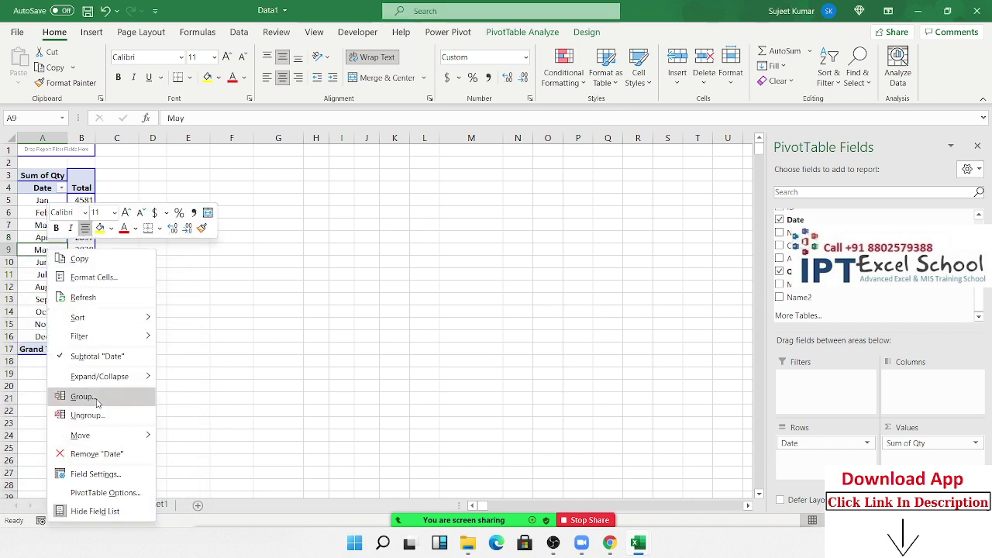
left_click(97, 400)
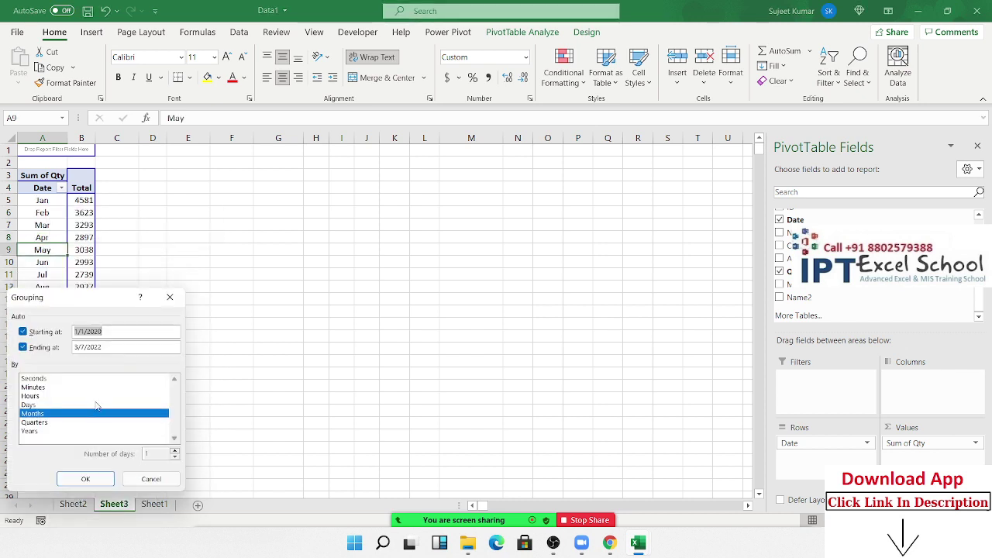
left_click(37, 431)
left_click(82, 474)
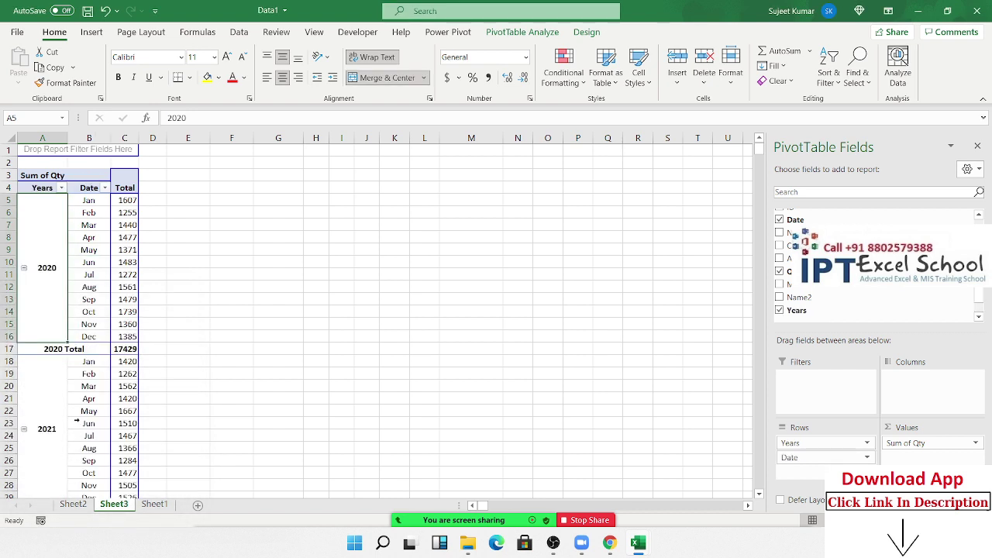
scroll(77, 419, "down", 1)
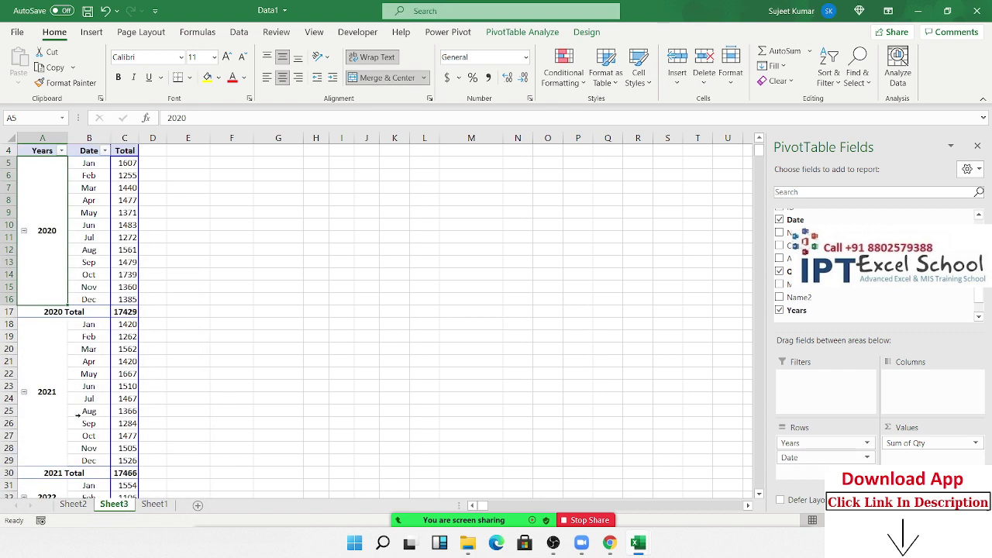
key("ctrl+z")
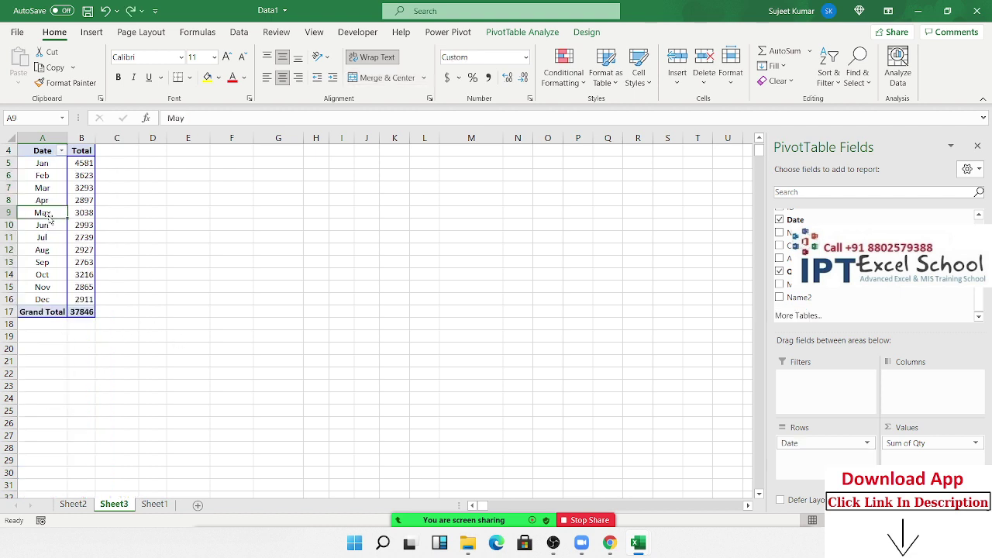
Group the dates by Days only in 15-day periods, from 1/1/2020 to 3/7/2022.
right_click(48, 221)
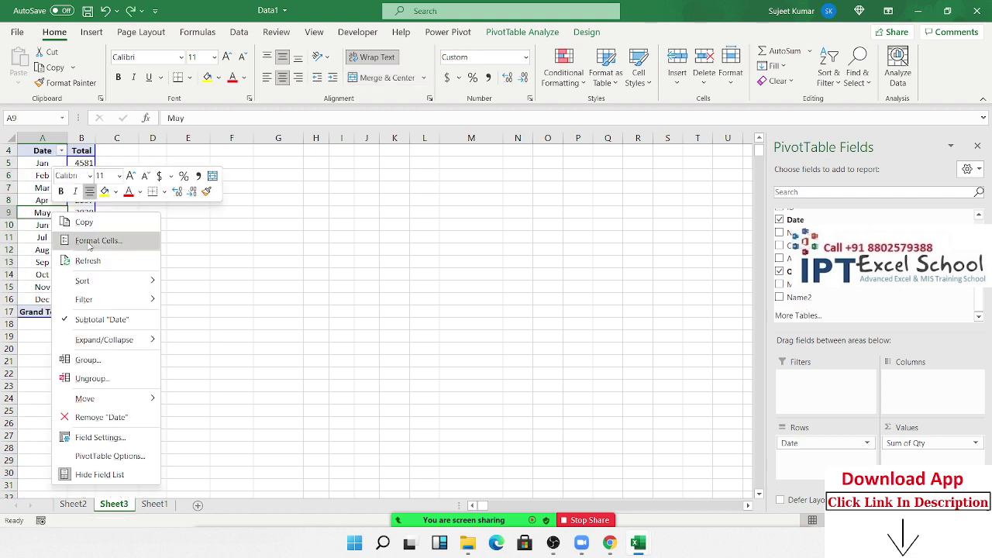
left_click(111, 361)
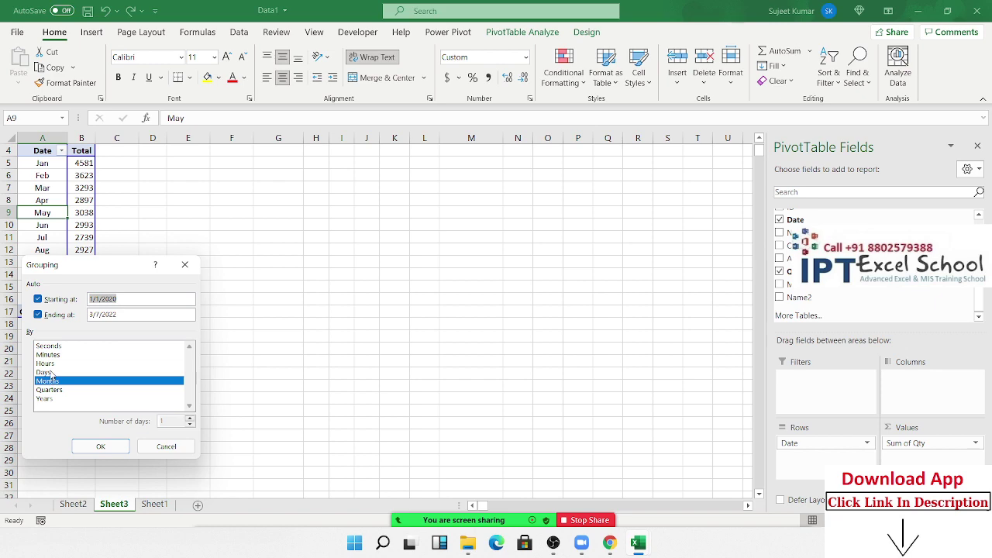
left_click(45, 372)
left_click(51, 382)
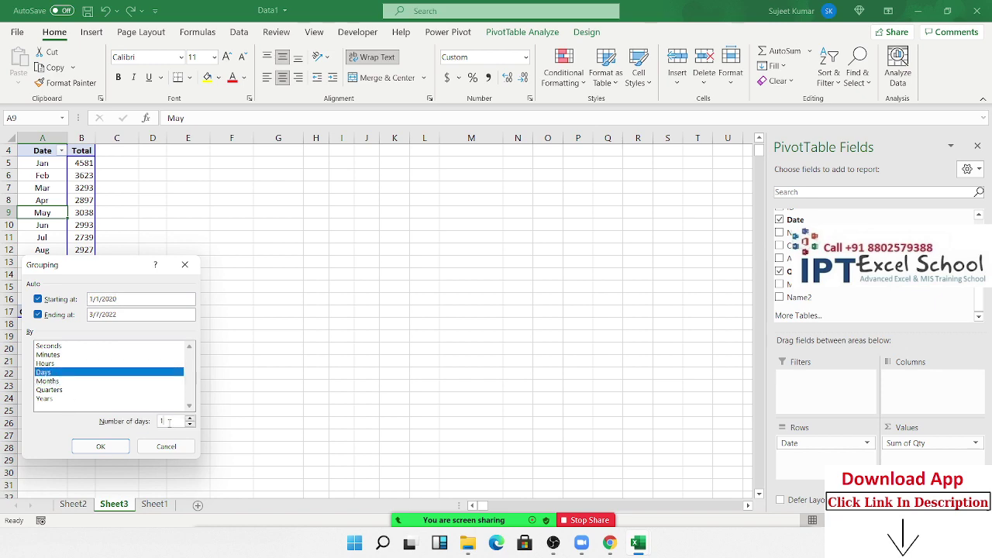
type("5")
left_click(104, 448)
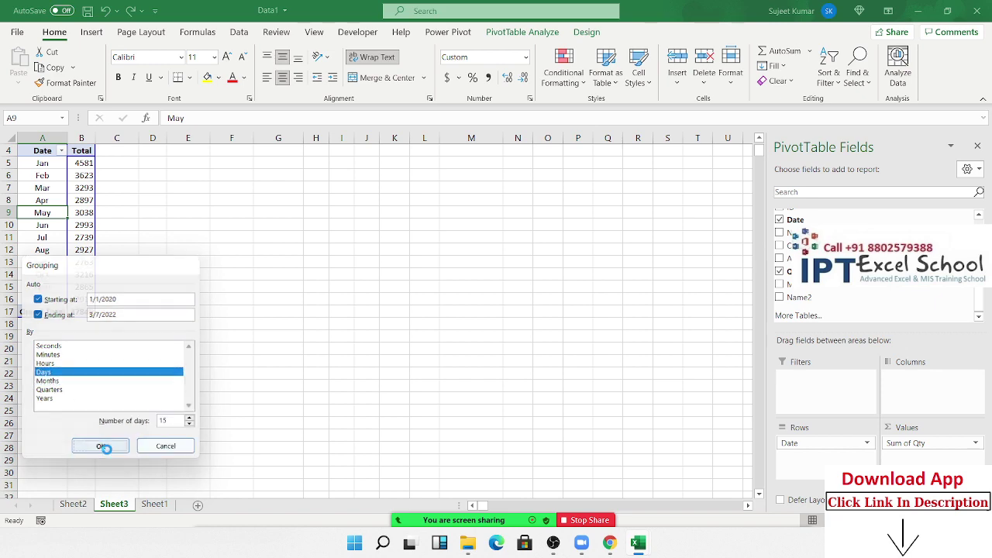
scroll(144, 385, "down", 6)
scroll(145, 385, "down", 6)
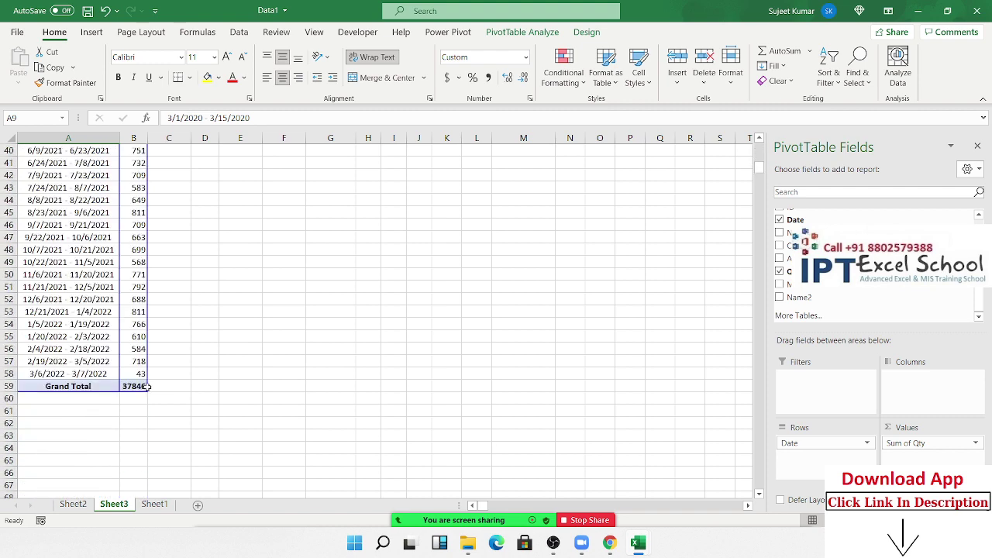
scroll(146, 386, "up", 6)
scroll(146, 386, "up", 7)
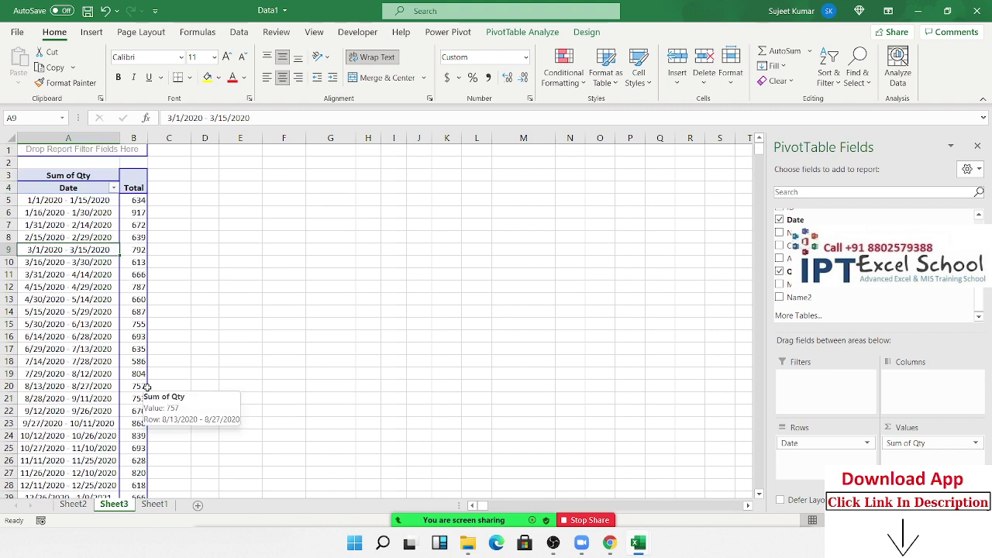
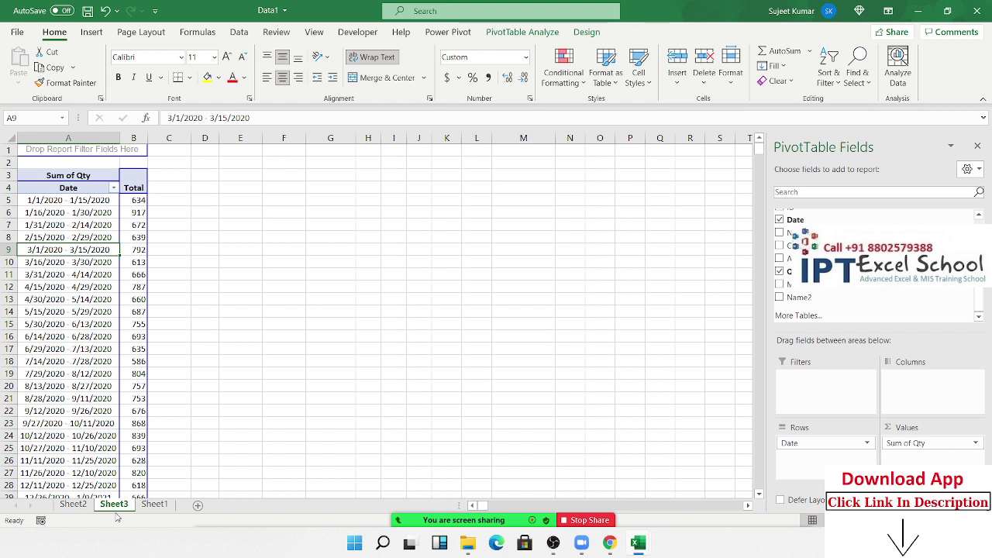
Open the Grouping dialog for the Sheet3 dates and cancel, keeping the 15-day ranges.
right_click(97, 248)
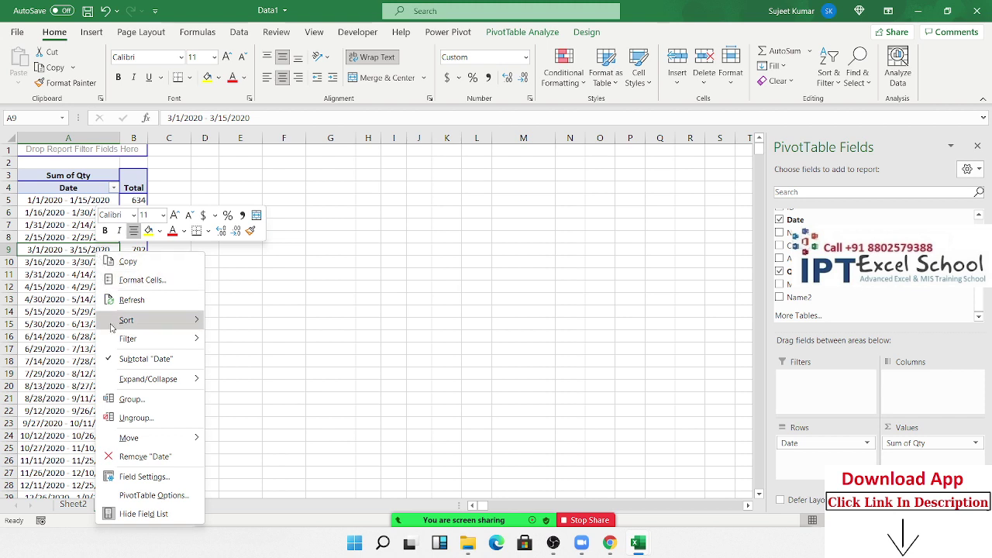
left_click(137, 399)
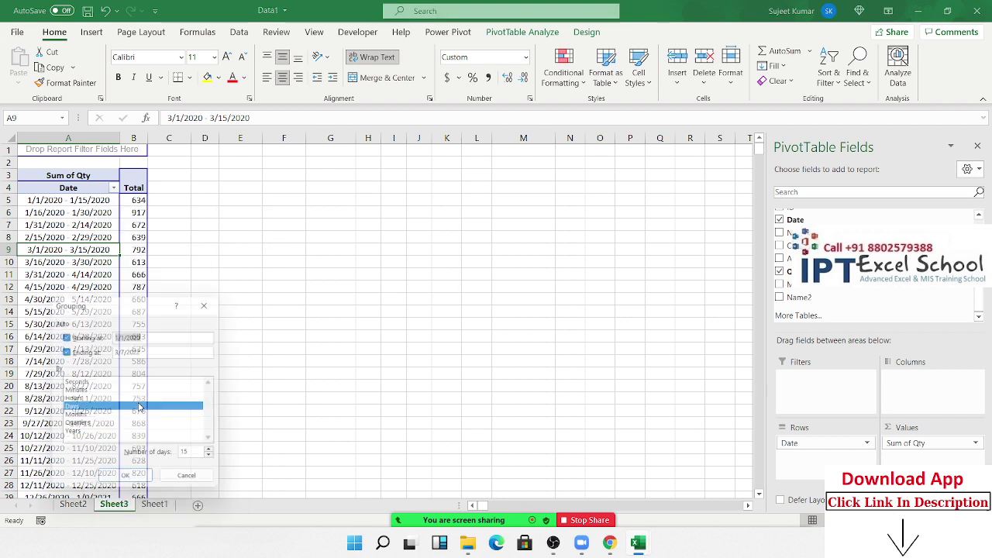
left_click(179, 482)
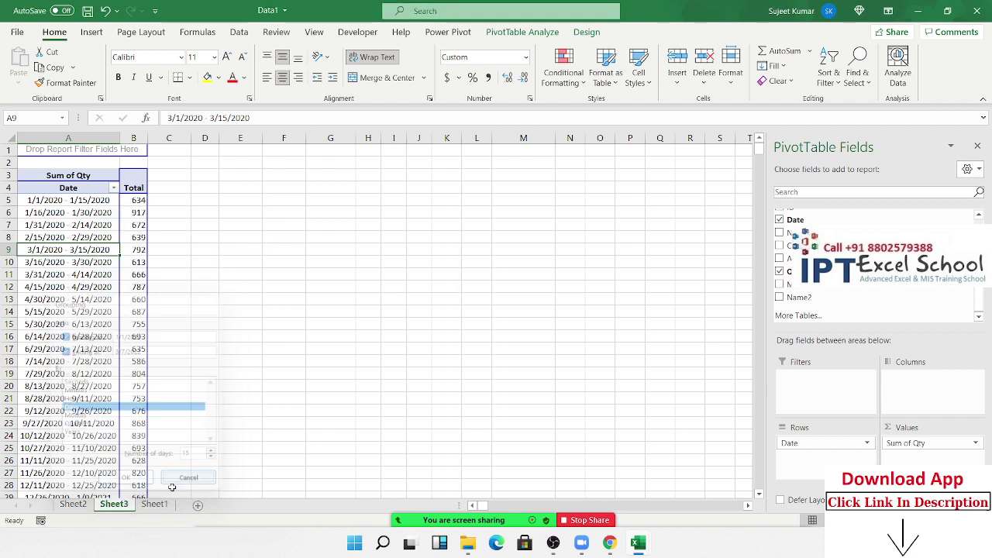
On Sheet1, enter the header Bil_C in cell H1.
left_click(154, 505)
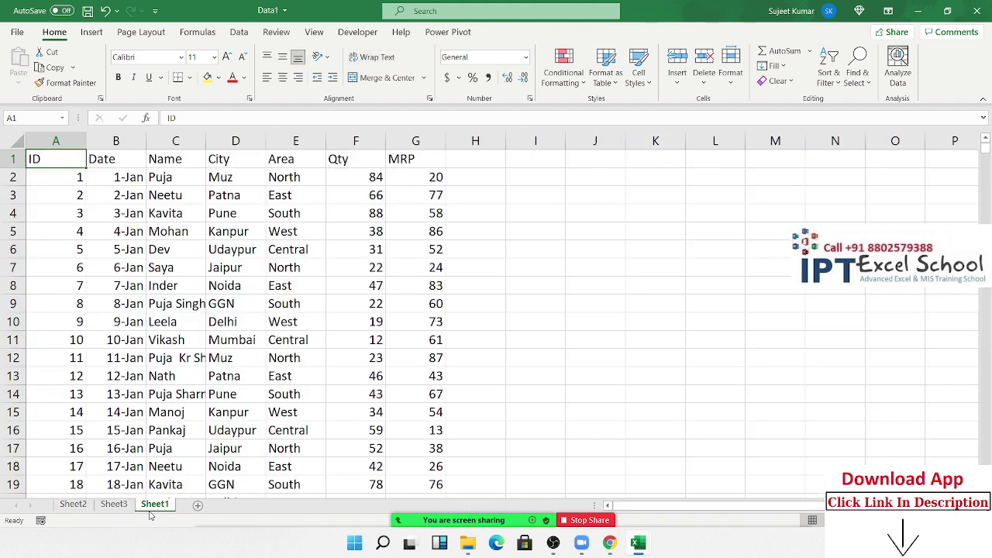
left_click(115, 177)
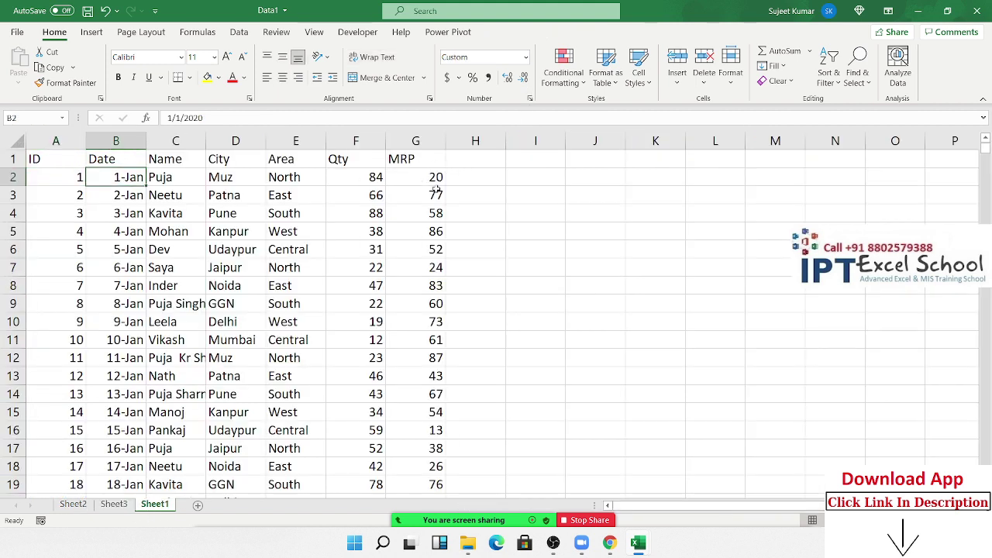
left_click(480, 183)
left_click(120, 180)
left_click(485, 182)
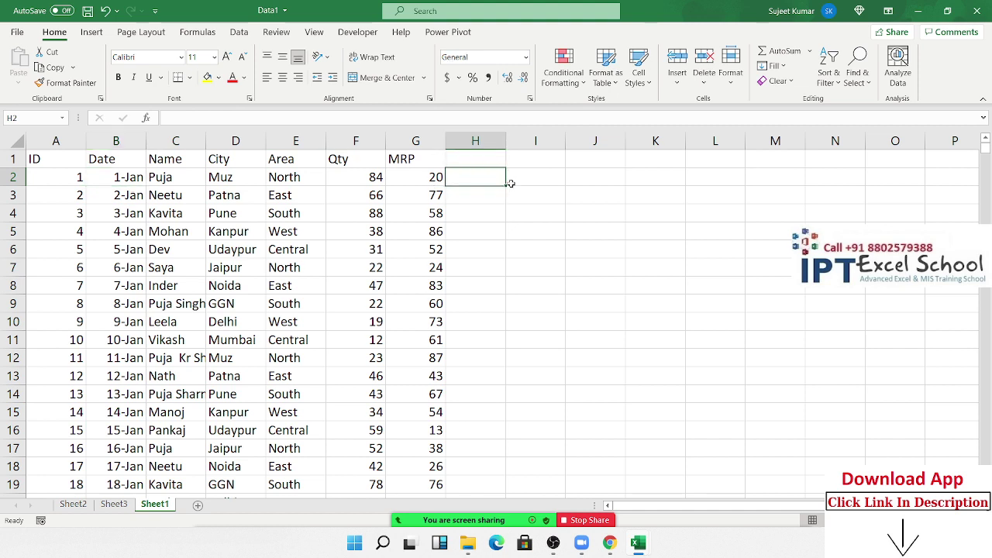
key("Up")
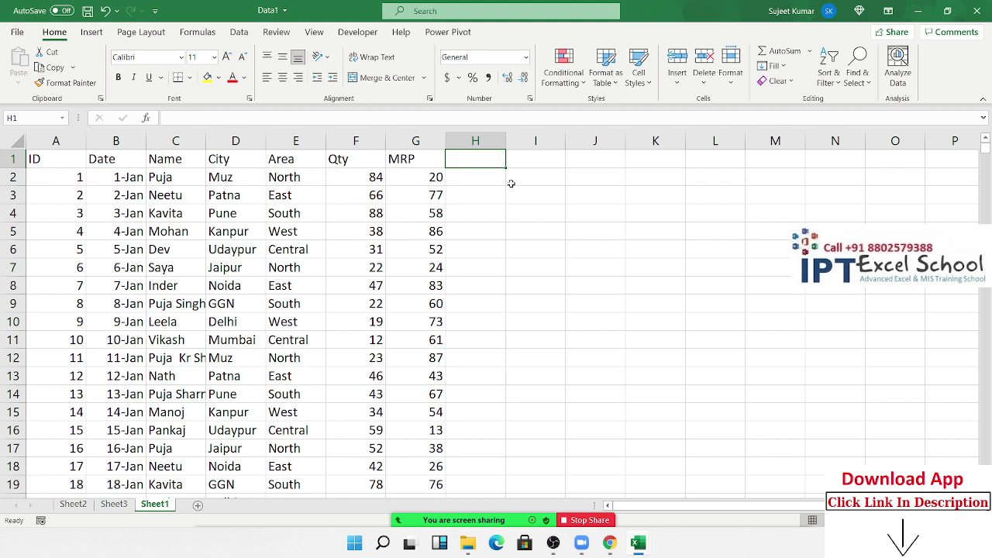
type("Bil")
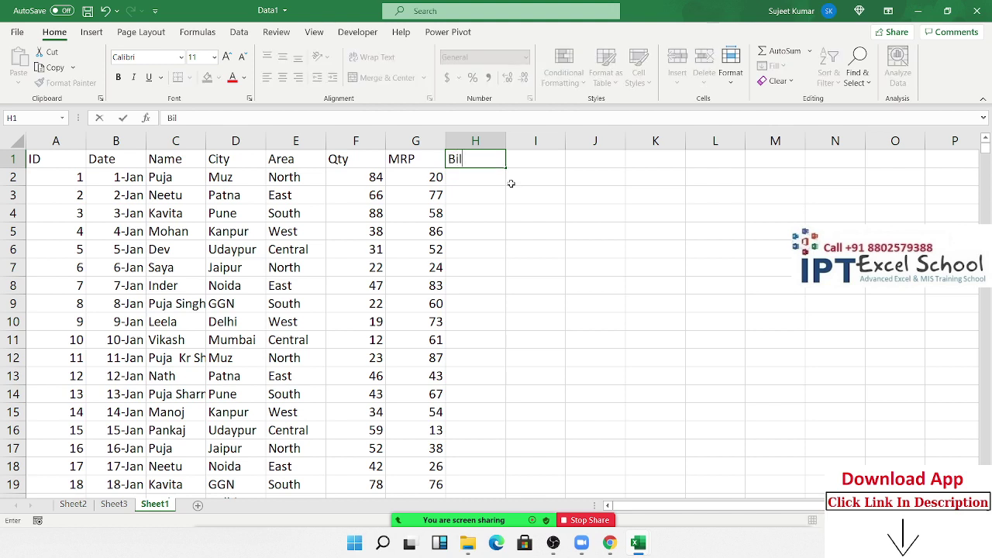
type("_C")
key("Return")
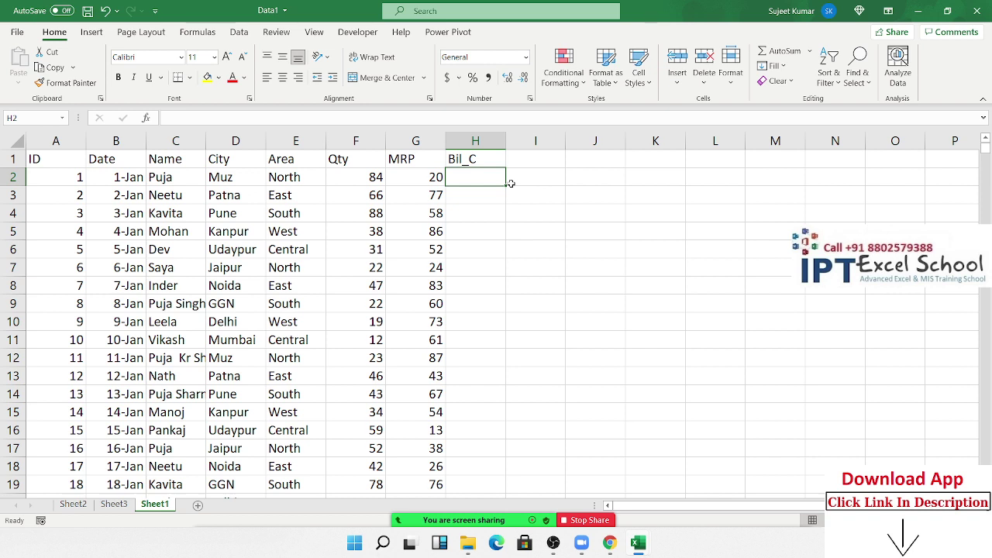
Enter =DAY(B2) in cell H2.
type("=")
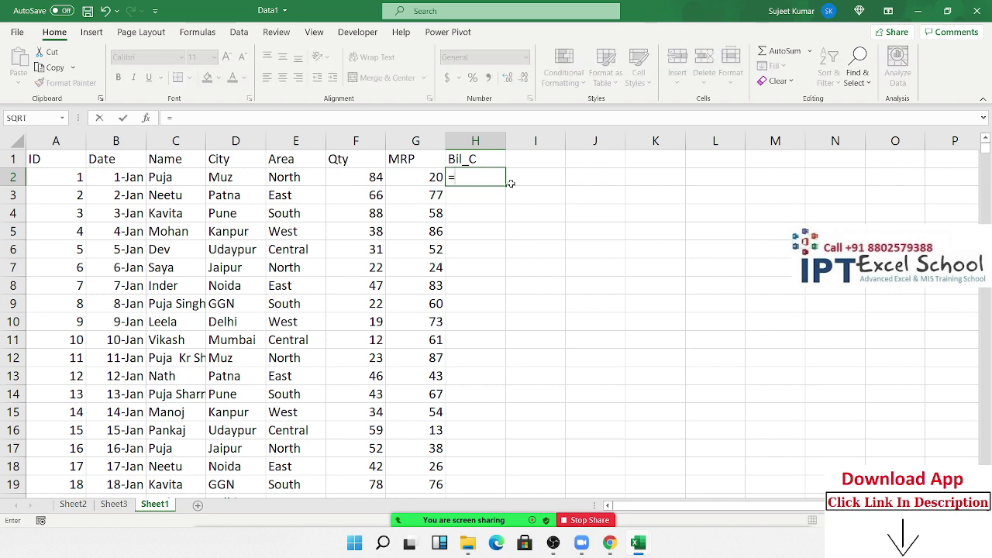
type("day")
key("Tab")
key("Left")
key("Left")
key("Left")
key("Left")
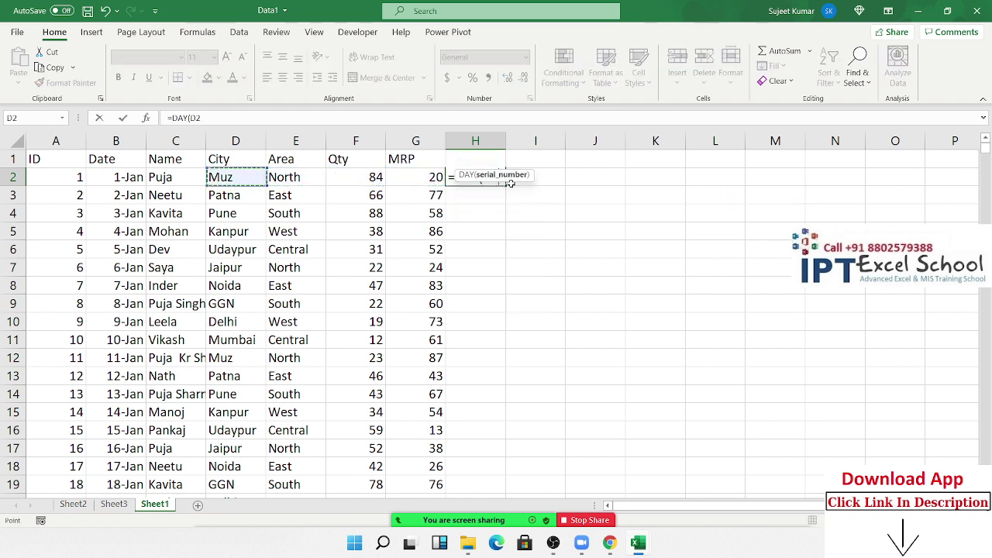
key("Left")
key("Left")
key("Return")
key("Up")
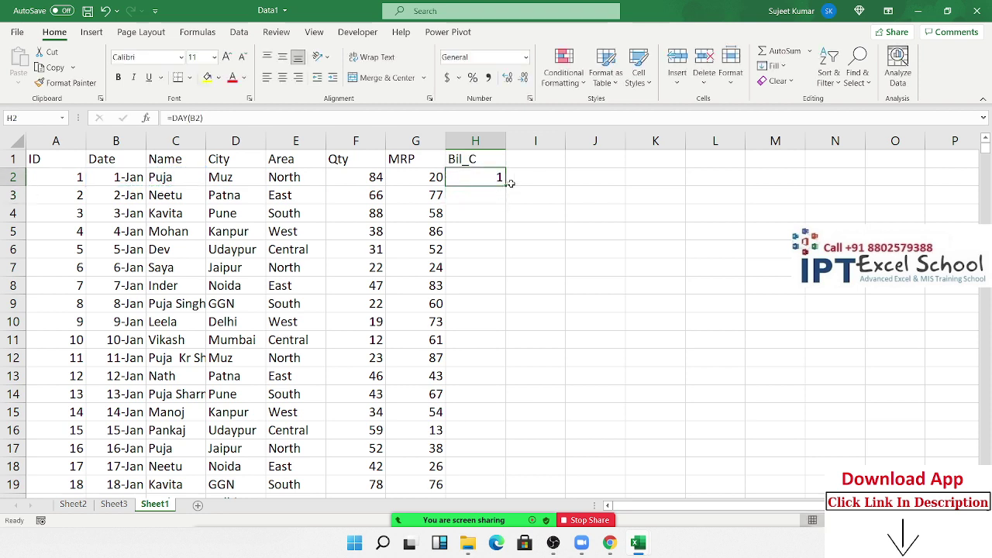
Change H2 to =IF(DAY(B2)<=15,"C1",IF(DAY(B2)>15,"C2")) and accept the correction.
double_click(478, 177)
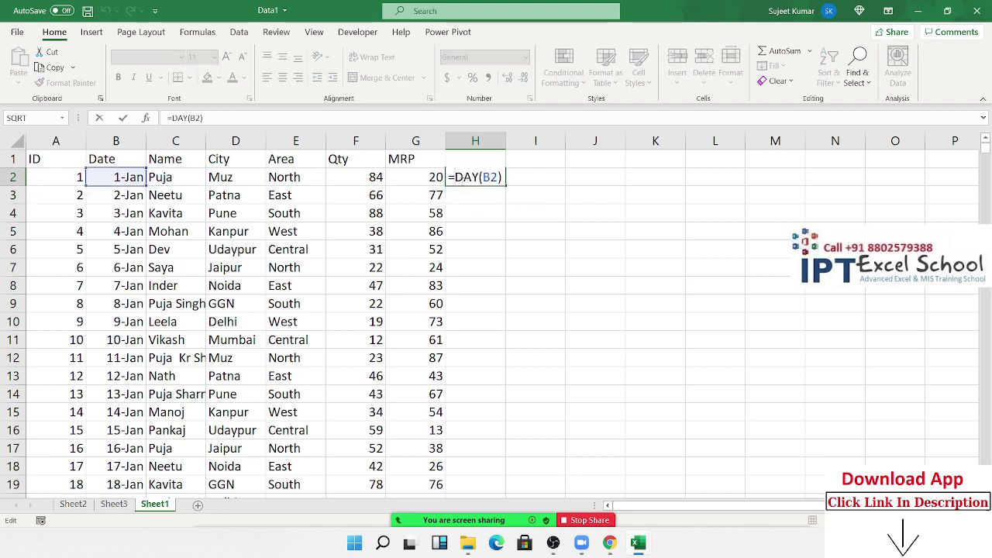
left_click(454, 178)
type("IF(DAY(B2)")
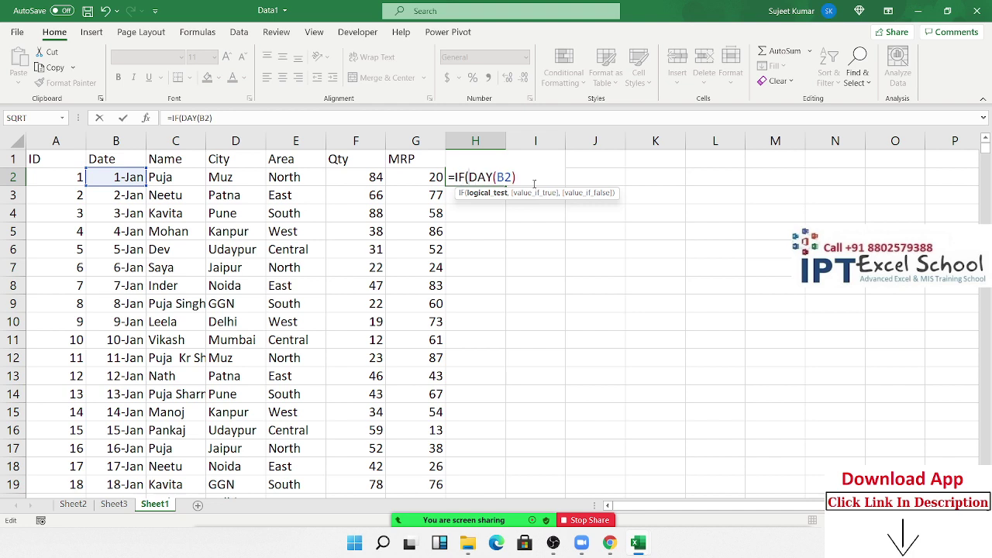
type("<=")
type("15,C")
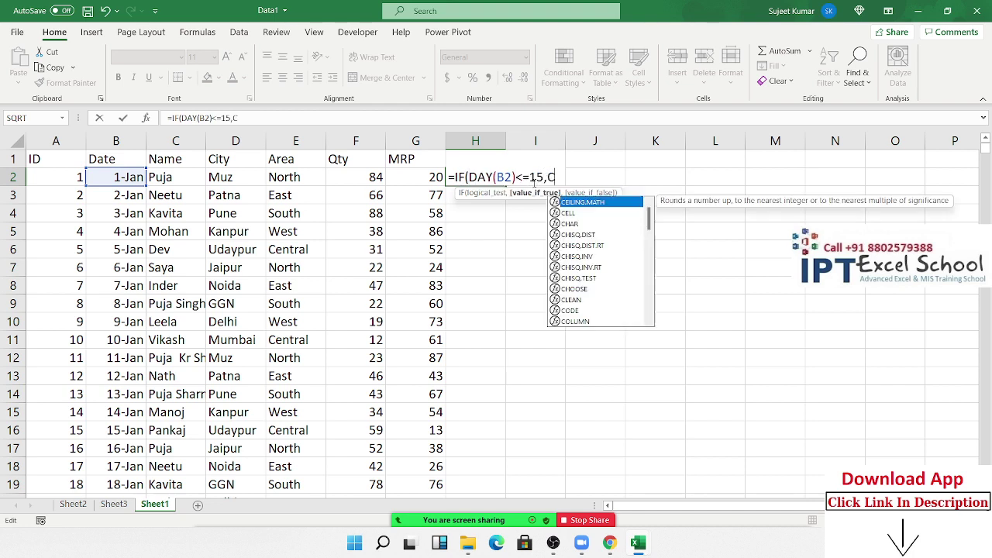
type("1")
key("BackSpace")
key("BackSpace")
type("\"")
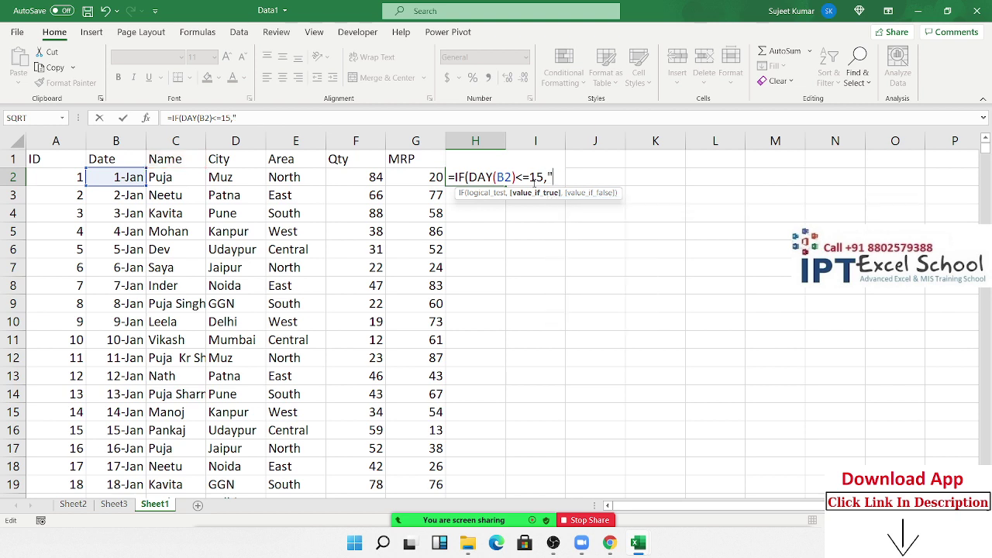
type("C1\"")
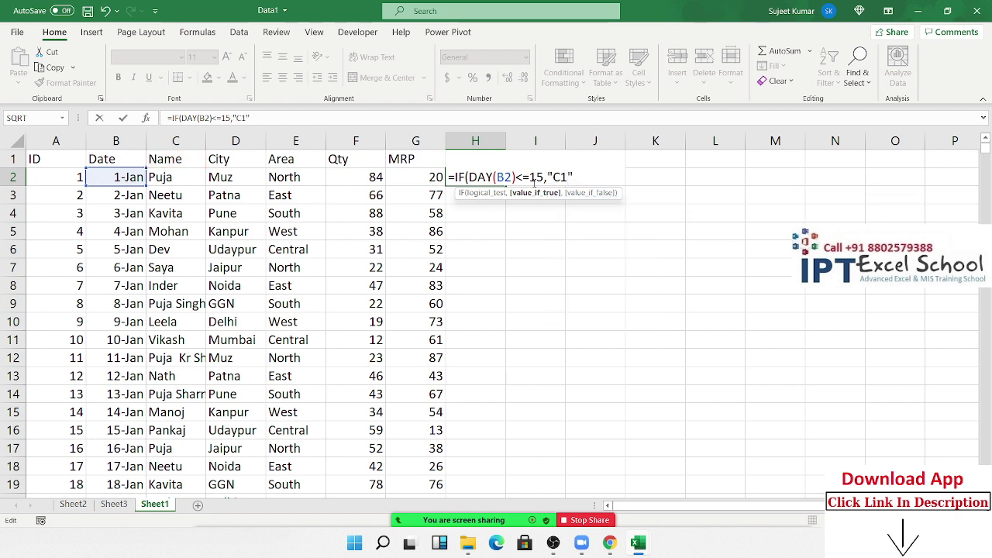
type(",IF")
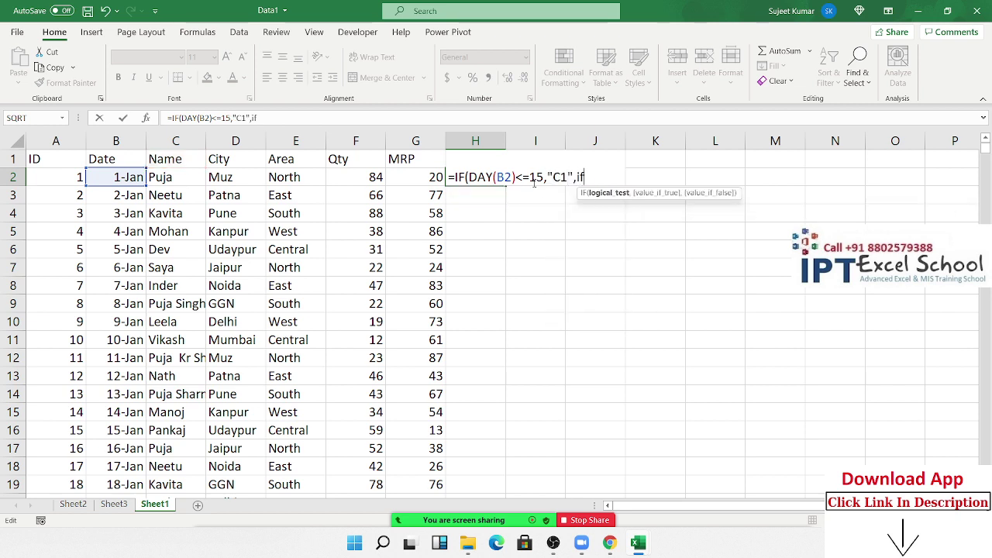
type("(day")
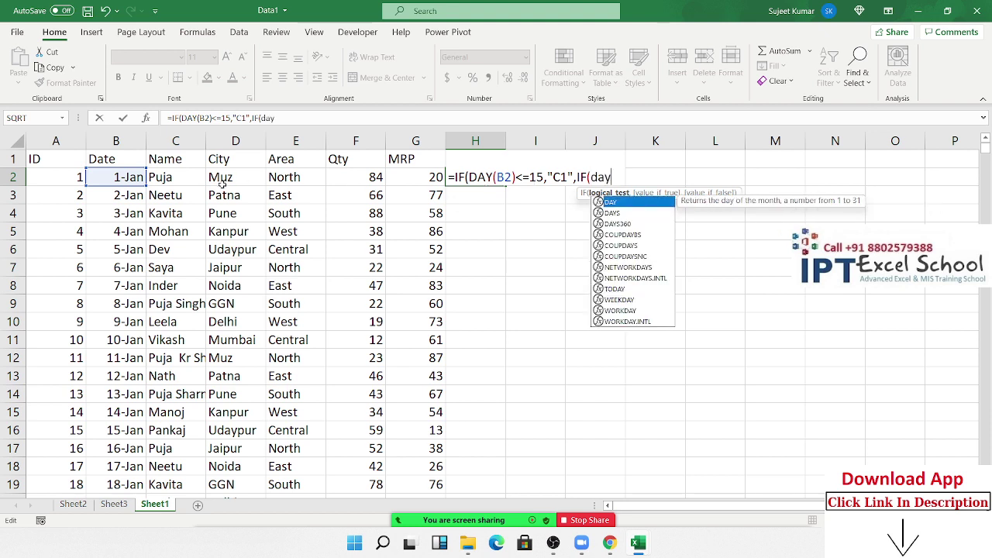
key("Tab")
left_click(102, 177)
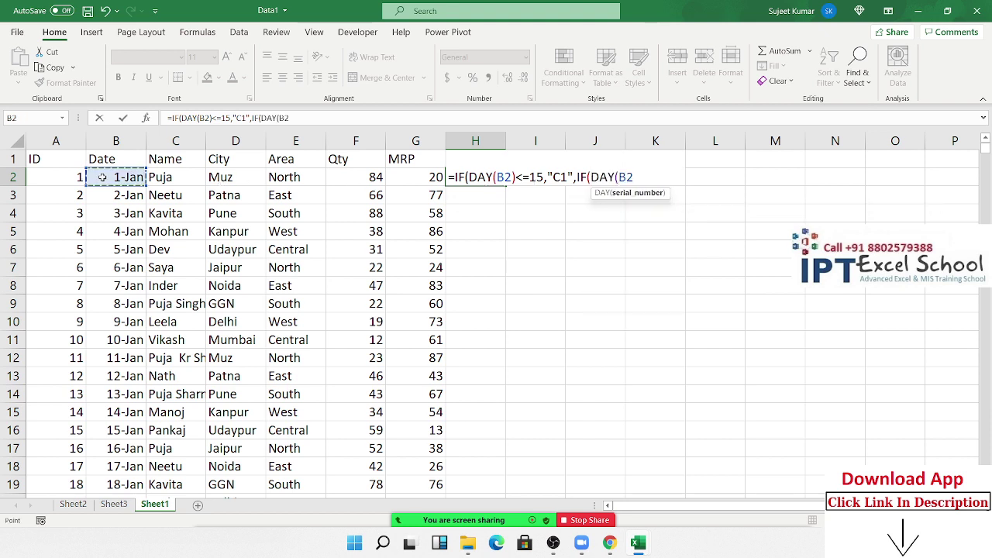
type(")>")
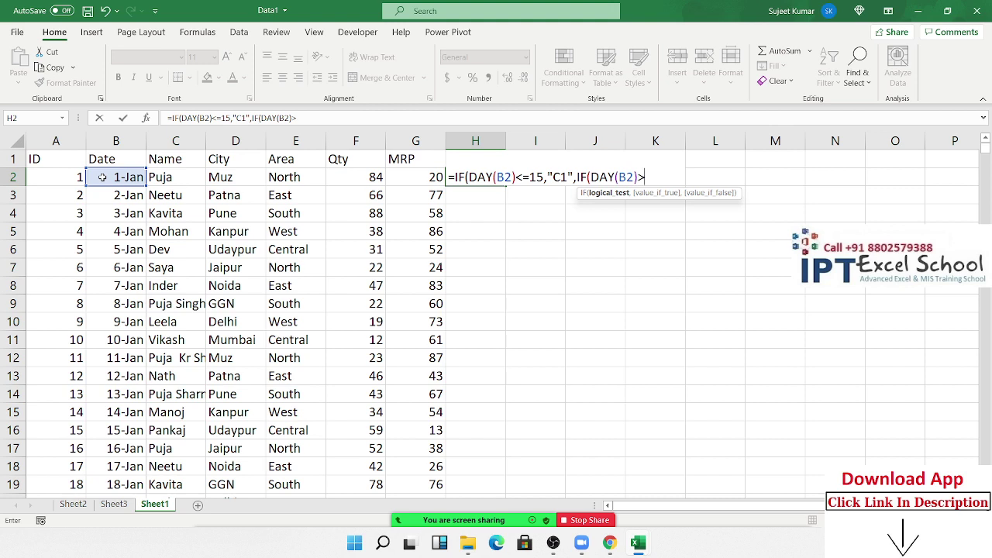
type("15,")
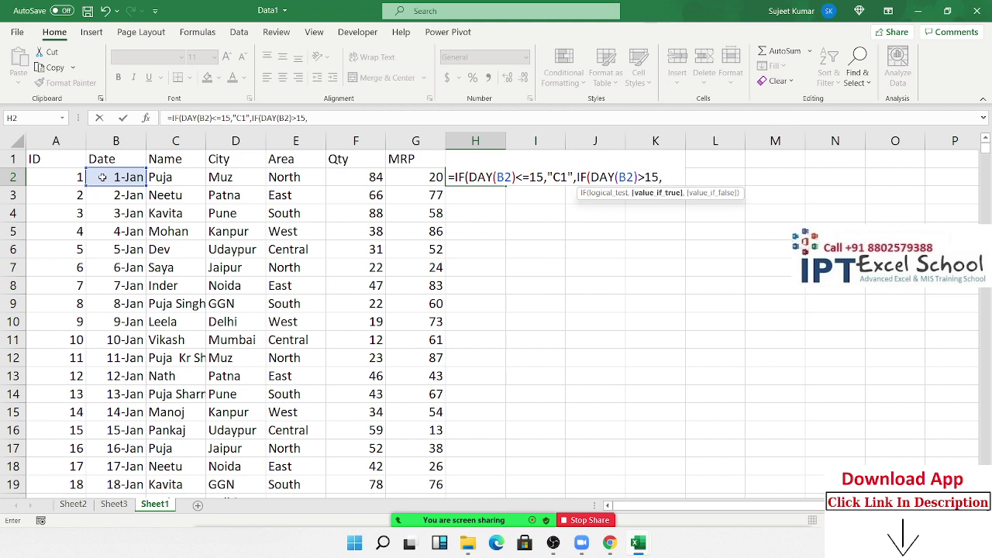
type("\"")
type("C2\"")
key("Return")
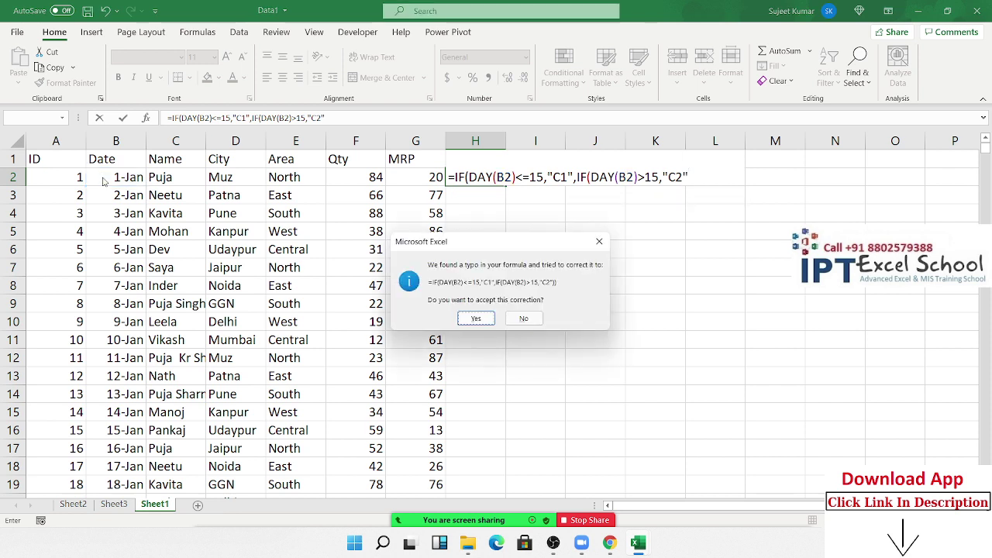
key("Return")
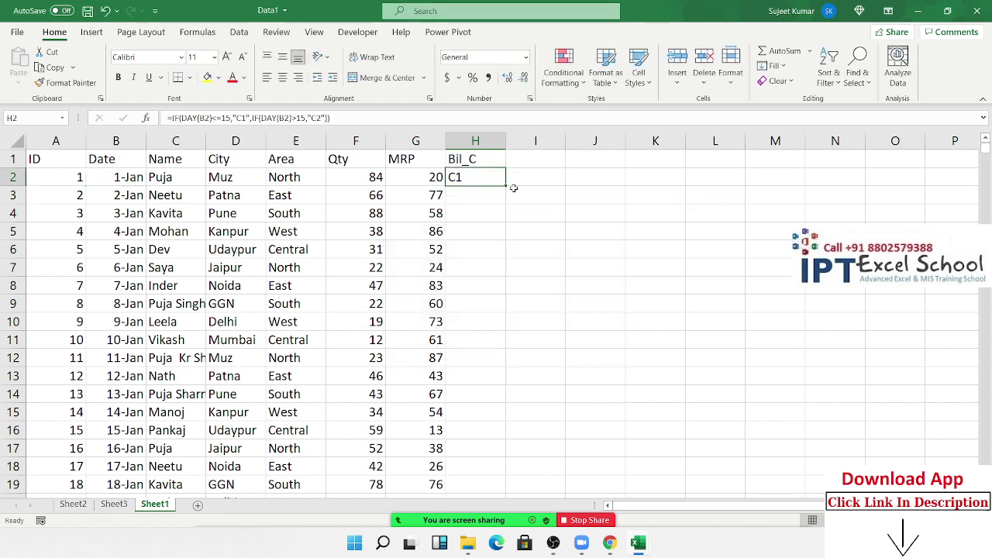
Fill the Bil_C formula down the column and remove Date from the Sheet3 pivot rows.
double_click(505, 186)
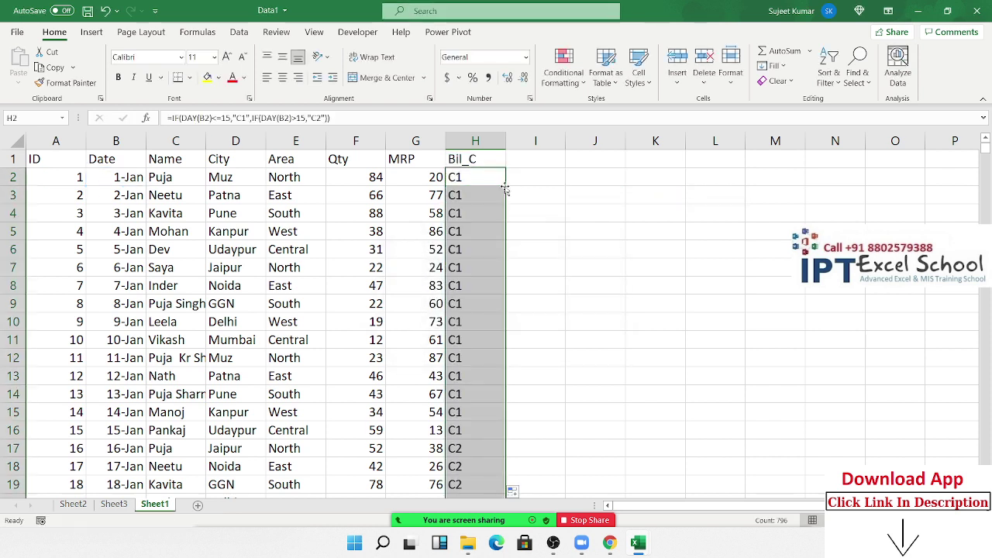
left_click(113, 505)
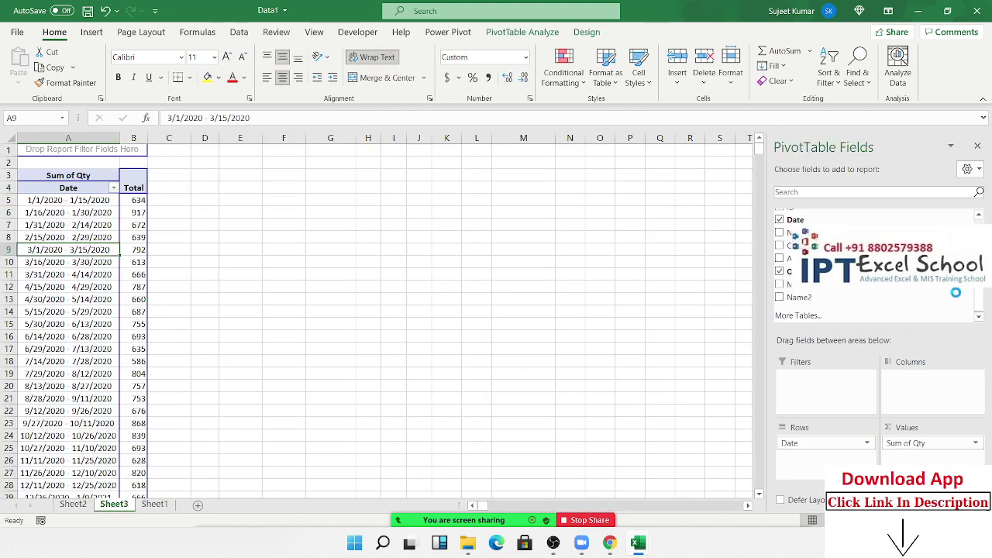
left_click_drag(821, 443, 953, 294)
mouse_move(799, 297)
left_mouse_down()
mouse_move(838, 407)
mouse_move(798, 315)
left_mouse_up()
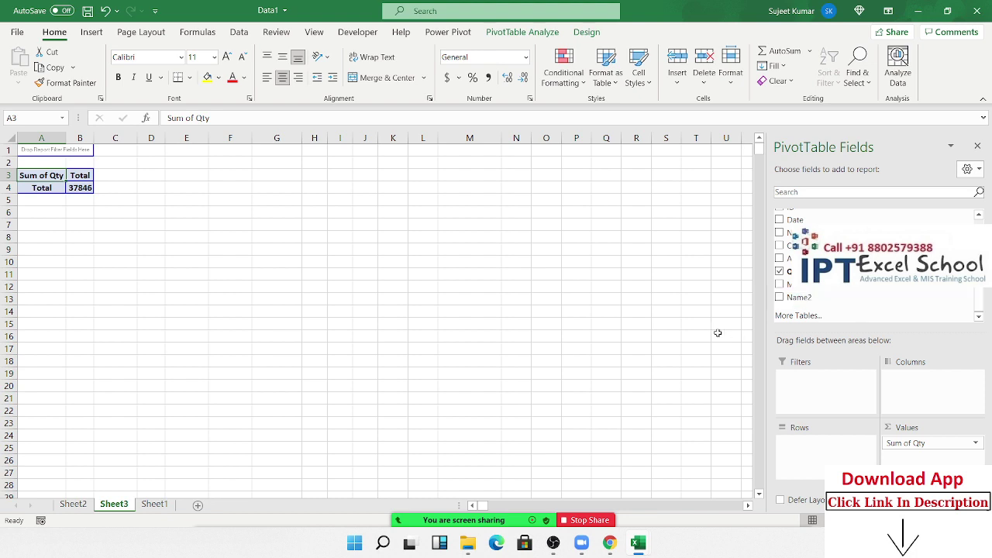
Clear the Bil_C column H from the Sheet1 data.
left_click(154, 505)
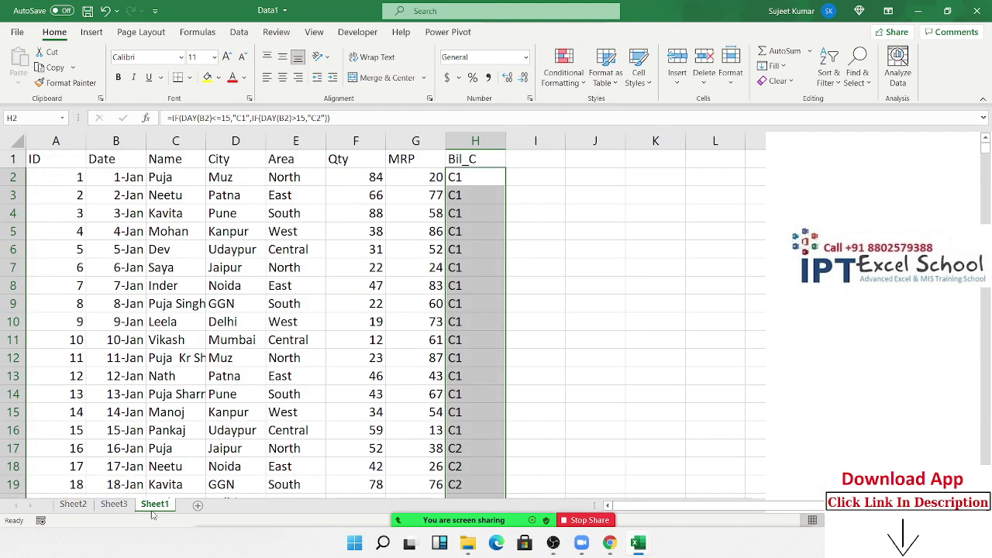
left_click(34, 158)
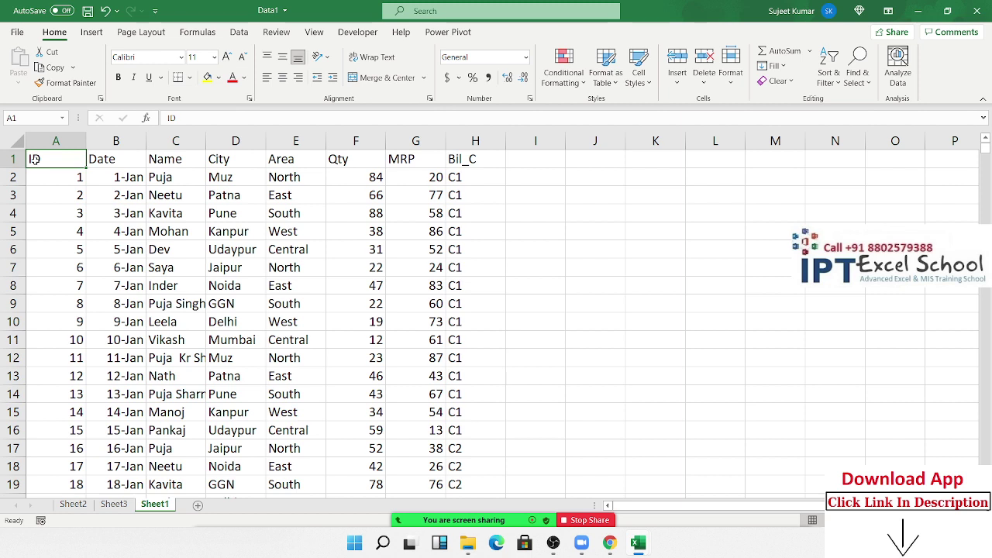
left_click(459, 142)
left_click_drag(459, 142, 466, 142)
key("Delete")
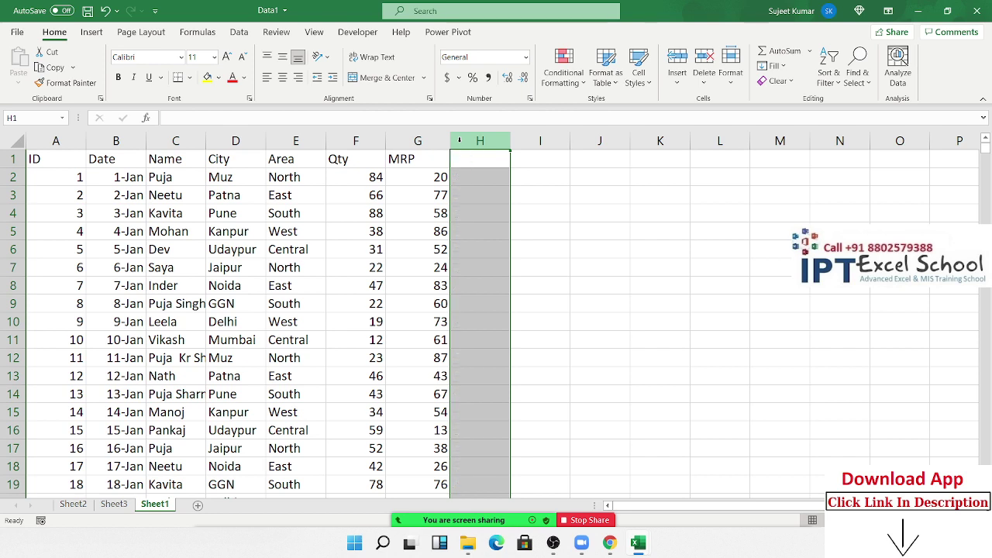
left_click(65, 159)
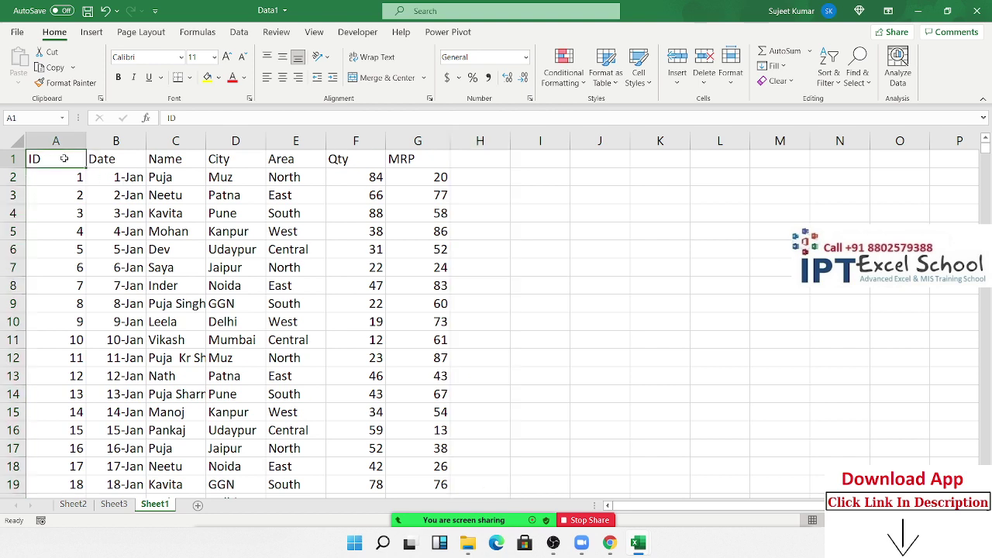
Insert a PivotTable on a new sheet with Name in Rows and Sum of Qty in Values.
left_click(91, 32)
left_click(24, 62)
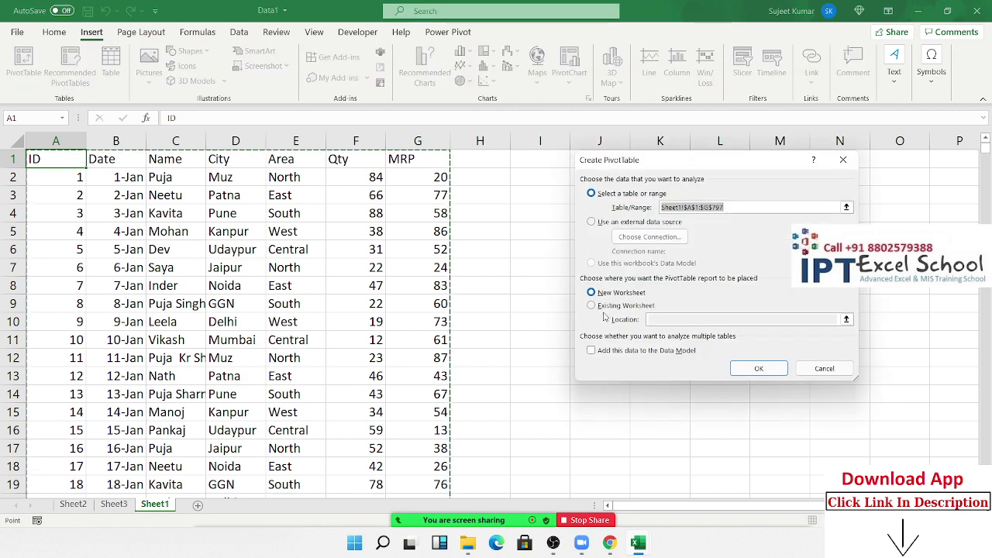
left_click(759, 369)
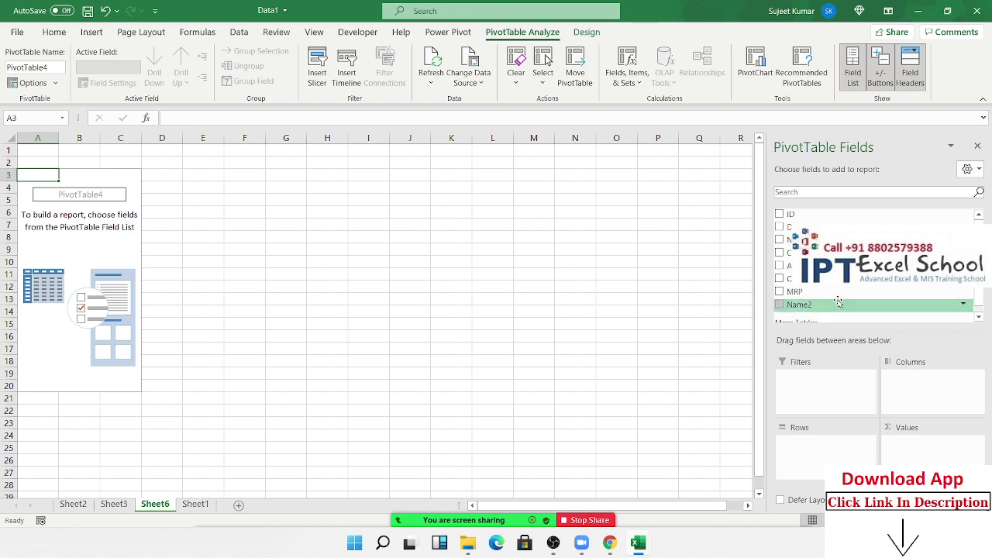
left_click(779, 239)
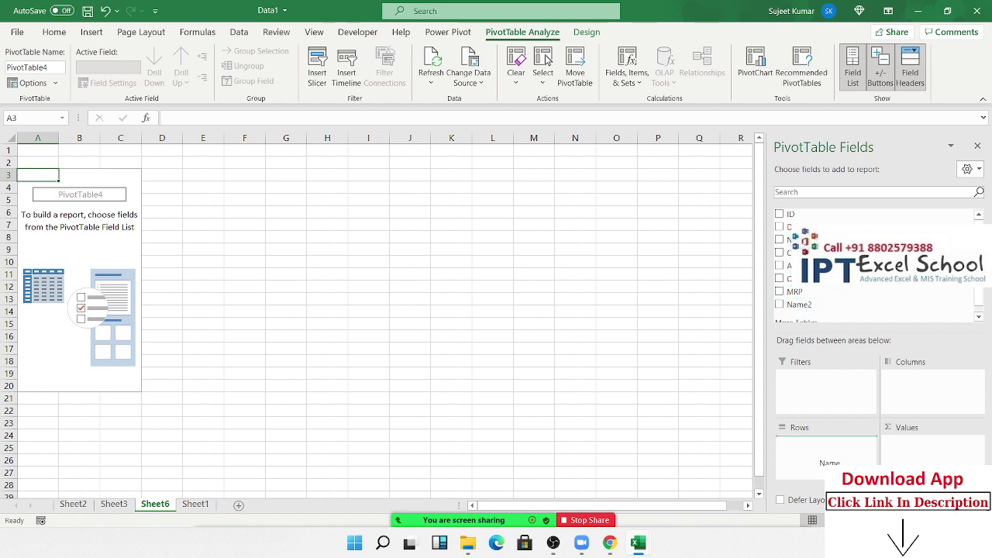
left_click_drag(791, 279, 900, 444)
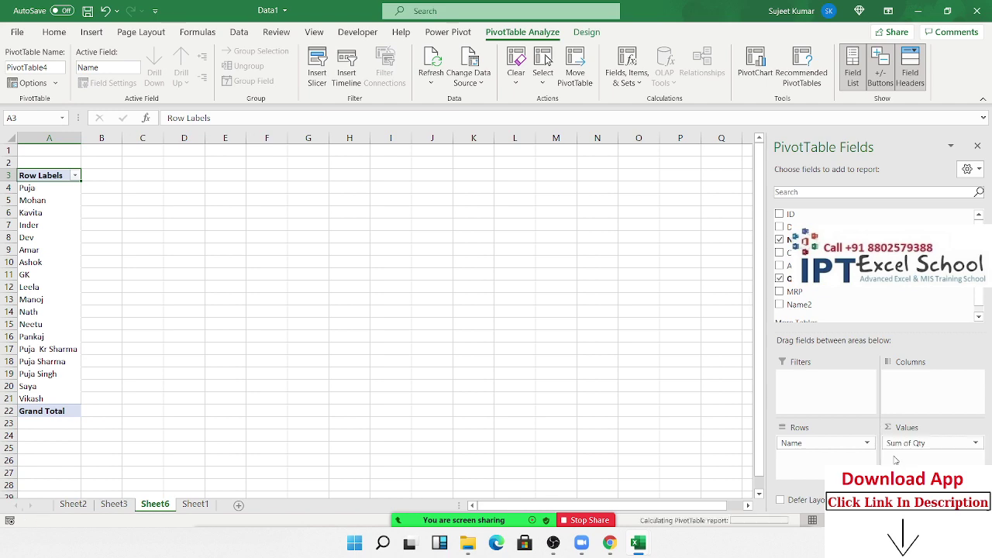
left_click_drag(109, 398, 118, 190)
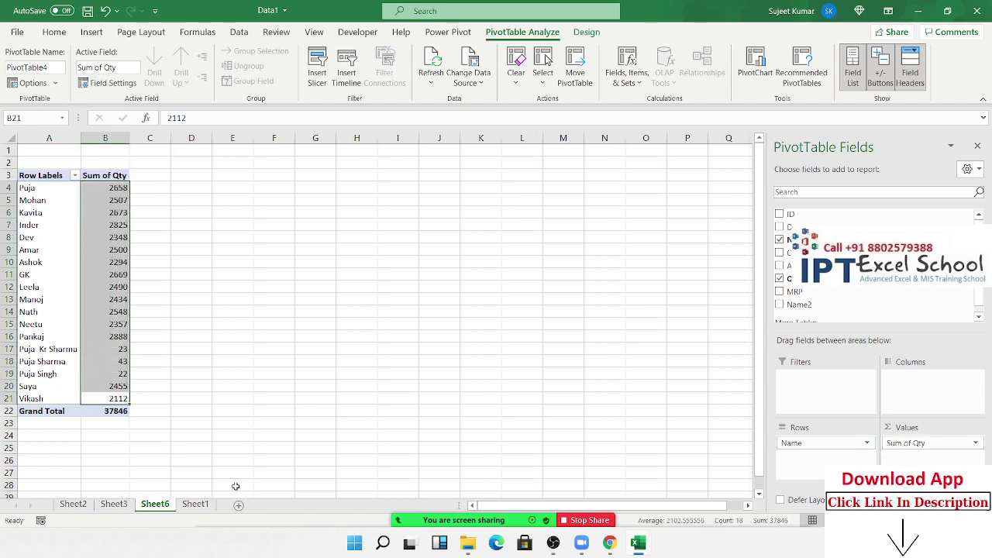
On Sheet1, enter the label Target in C798, below the last data row.
left_click(195, 505)
left_click(110, 397)
key("ctrl+Down")
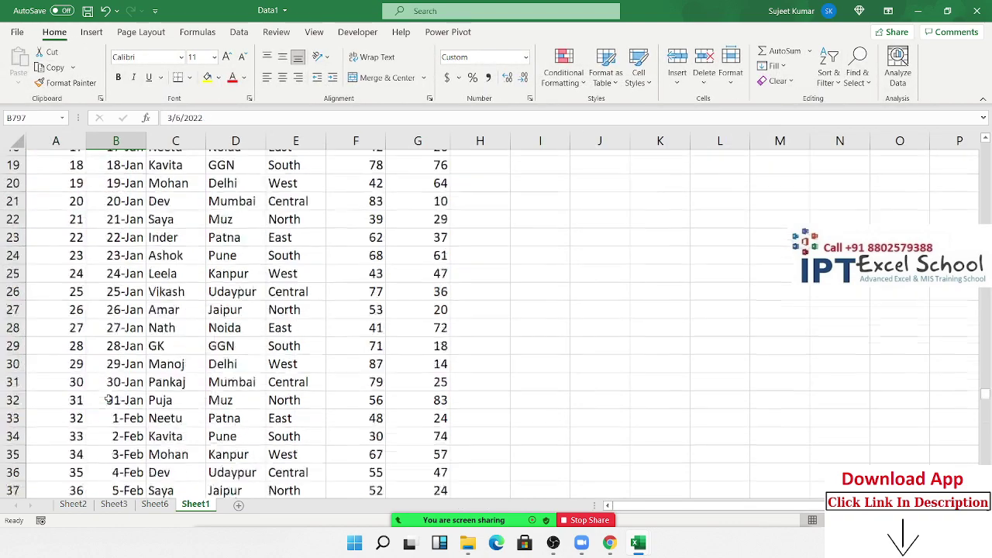
key("Down")
key("Up")
key("Left")
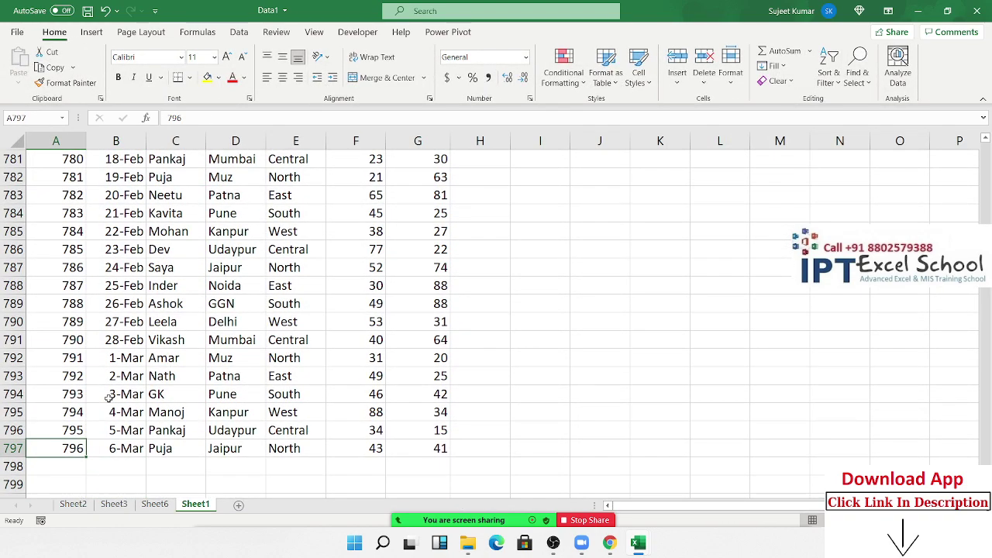
key("Down")
key("Right")
key("Right")
key("Right")
key("Left")
type("T")
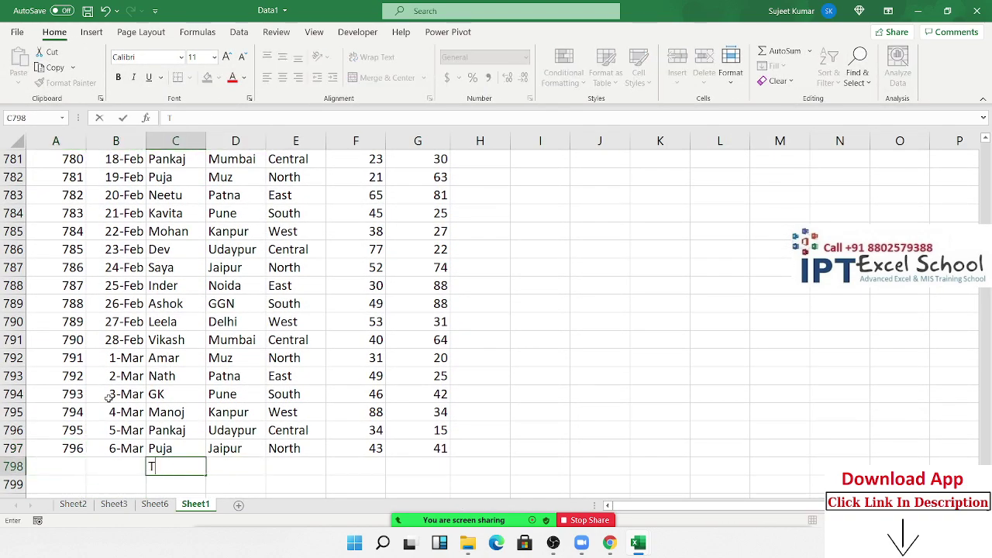
type("arget")
key("Right")
key("Right")
key("Right")
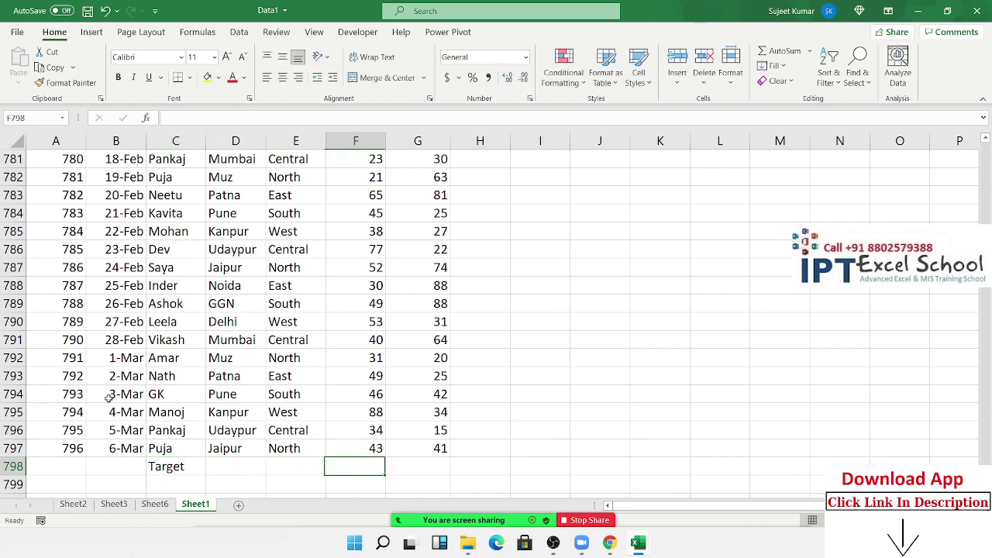
key("Right")
Enter 3000 as the Target quantity in F798.
key("Left")
type("3")
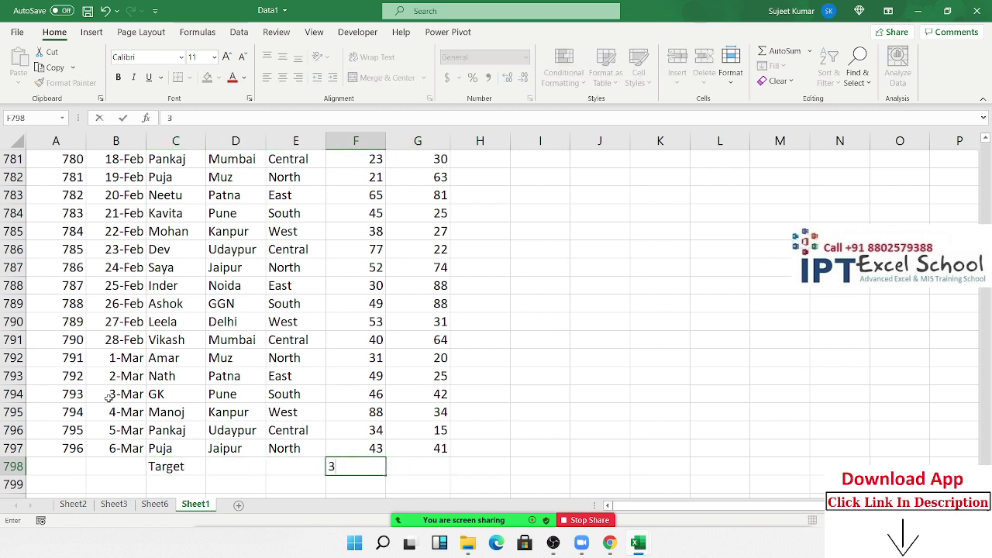
type("000")
key("Return")
scroll(4, 494, "up", 1)
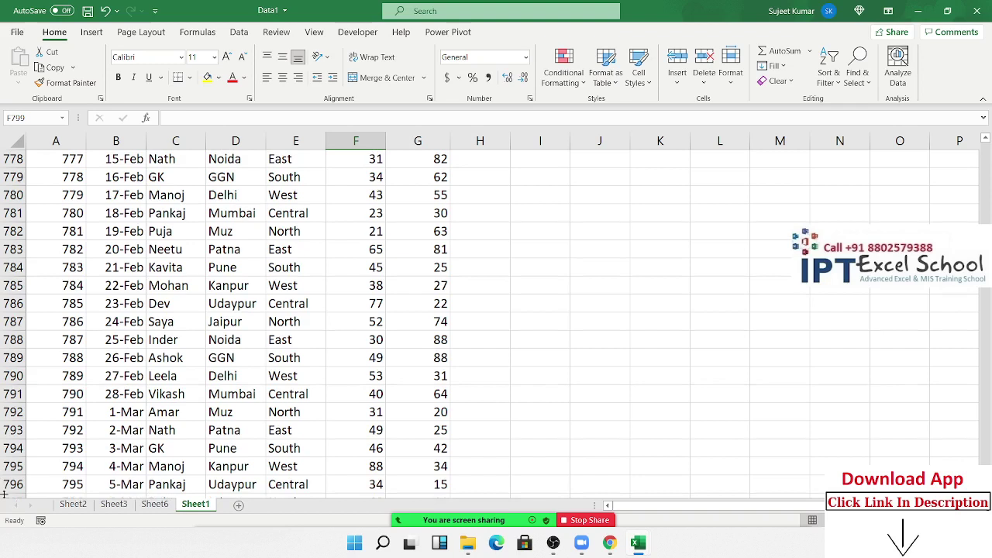
left_click(154, 504)
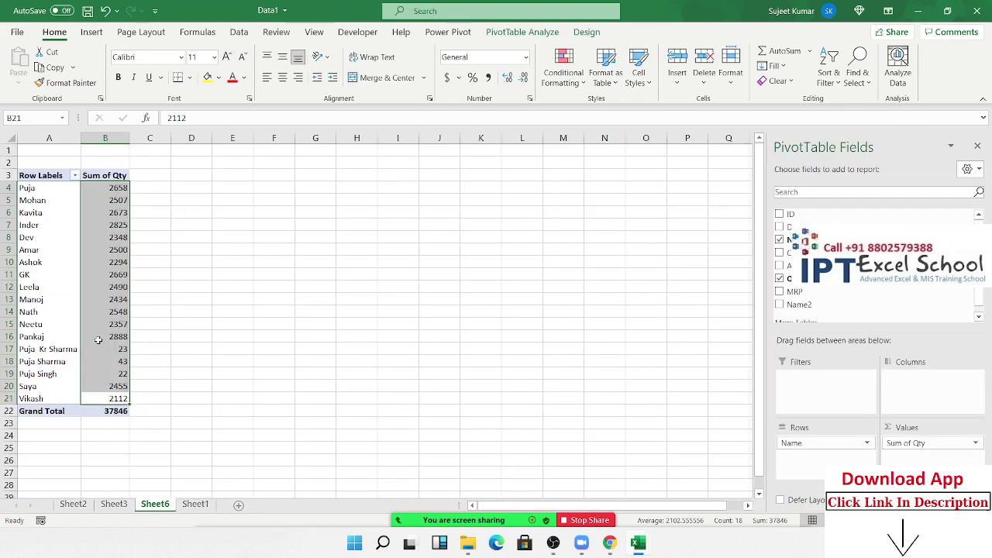
left_click(101, 313)
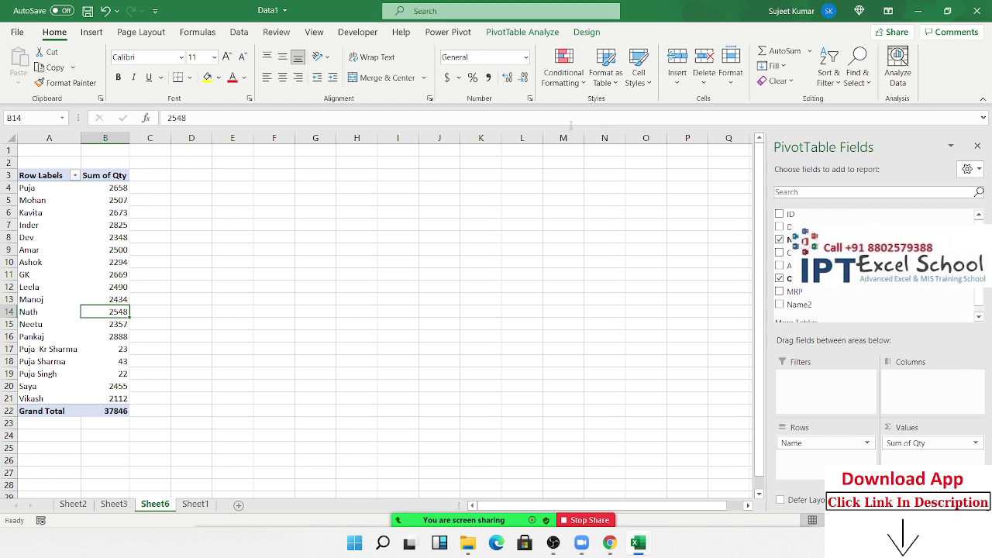
left_click(562, 87)
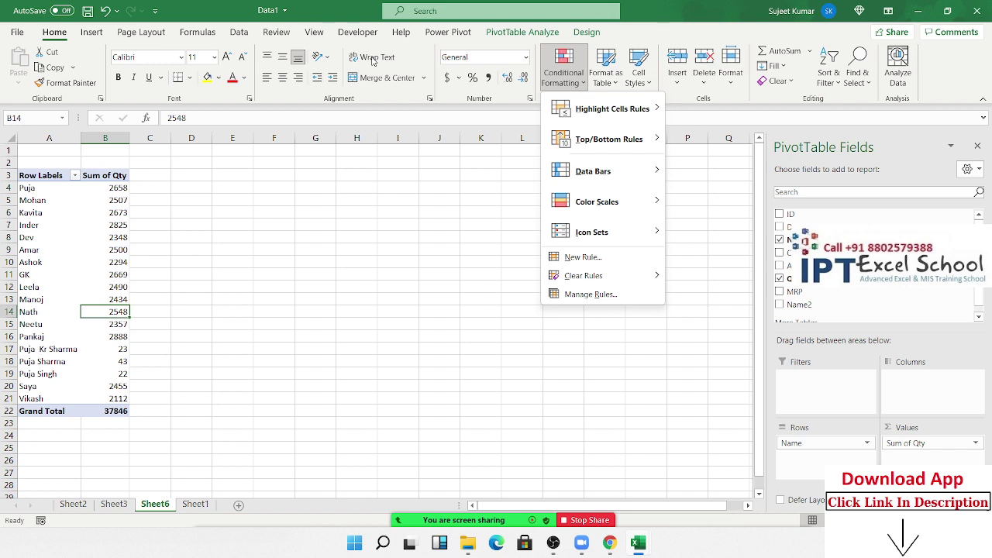
left_click(196, 504)
left_click(195, 504)
Change the Sheet6 pivot's data source to Sheet1!$A$1:$G$798 to include the Target row.
scroll(69, 461, "up", 3)
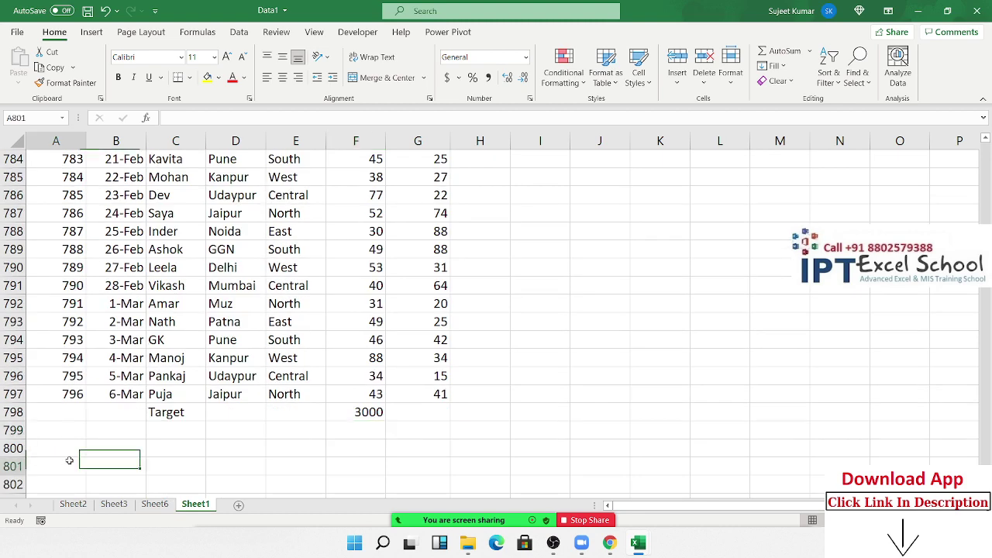
left_click(13, 394)
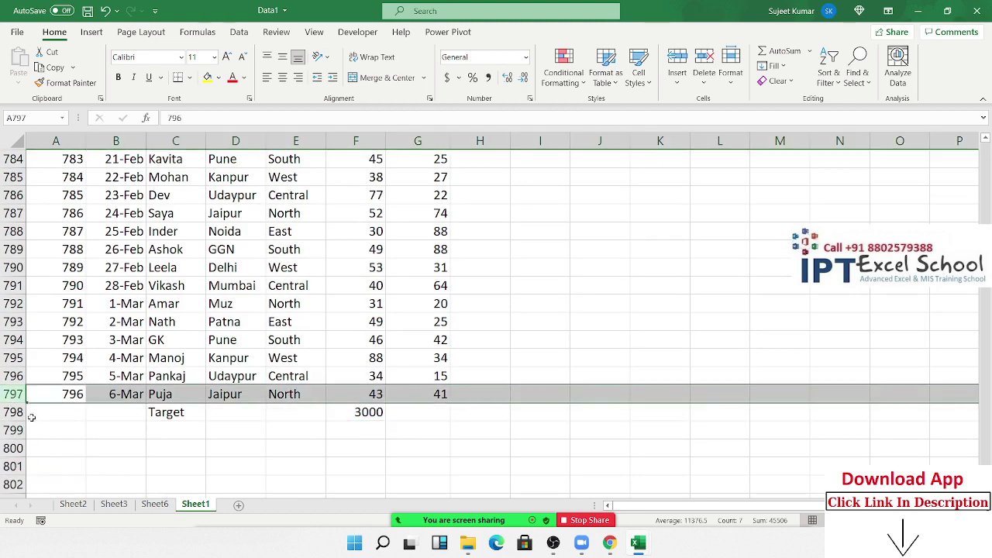
left_click(14, 411)
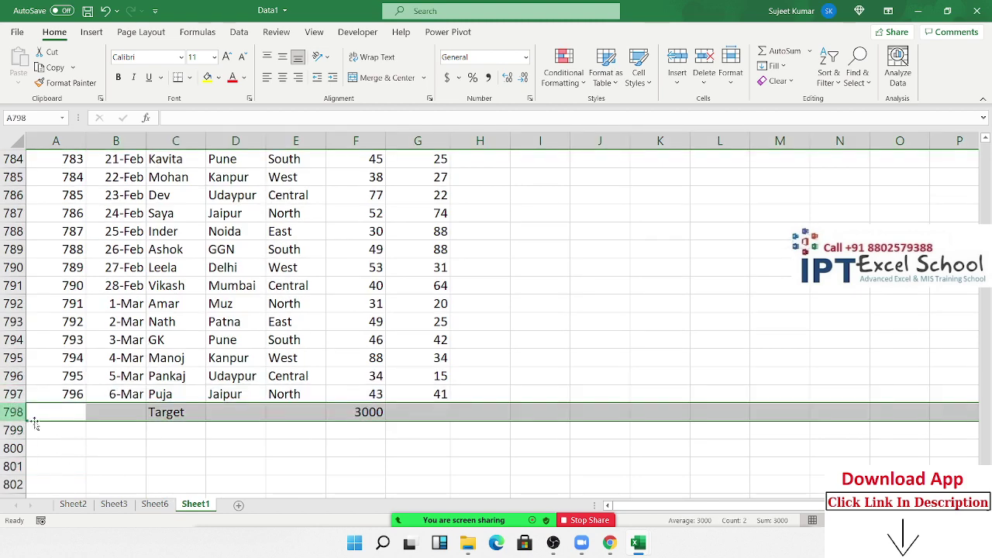
left_click(155, 504)
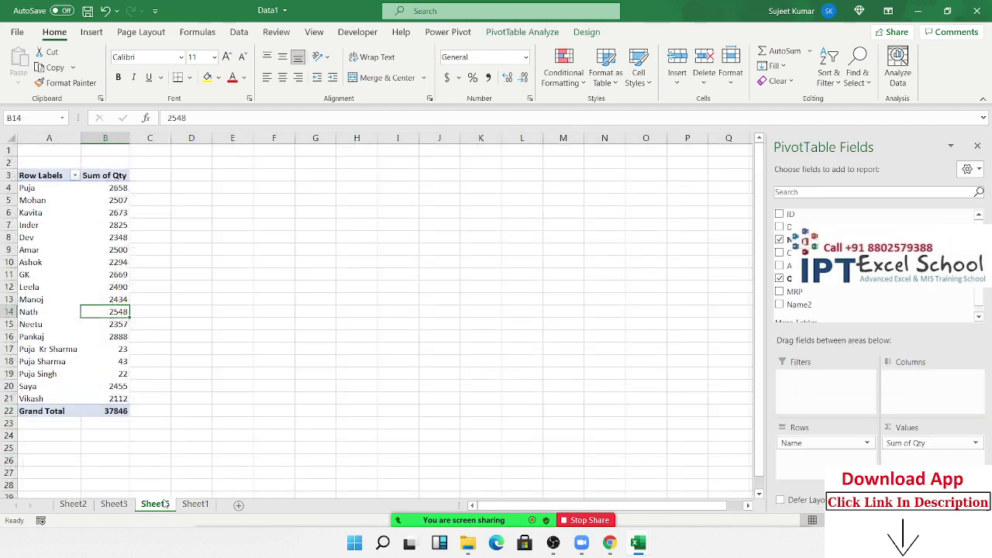
left_click(521, 36)
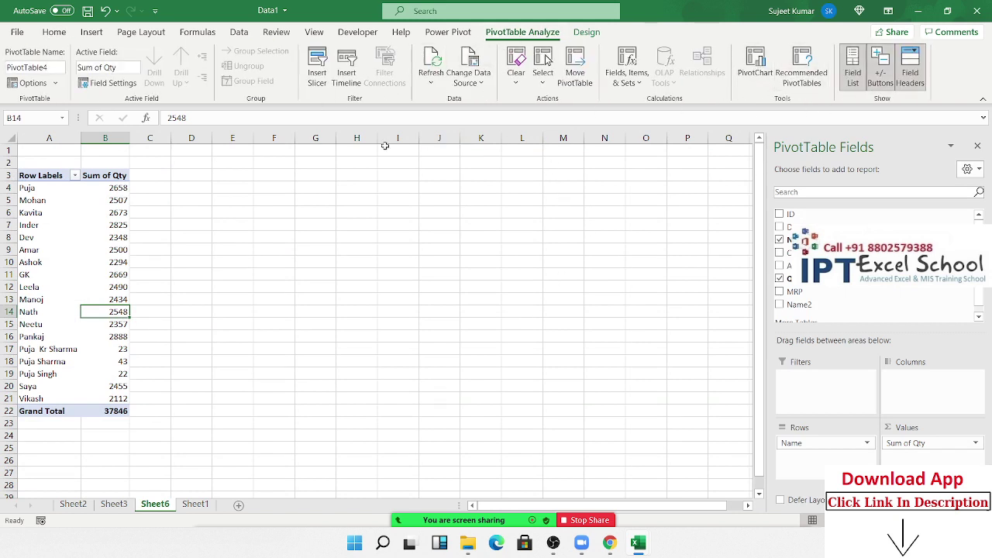
left_click(473, 90)
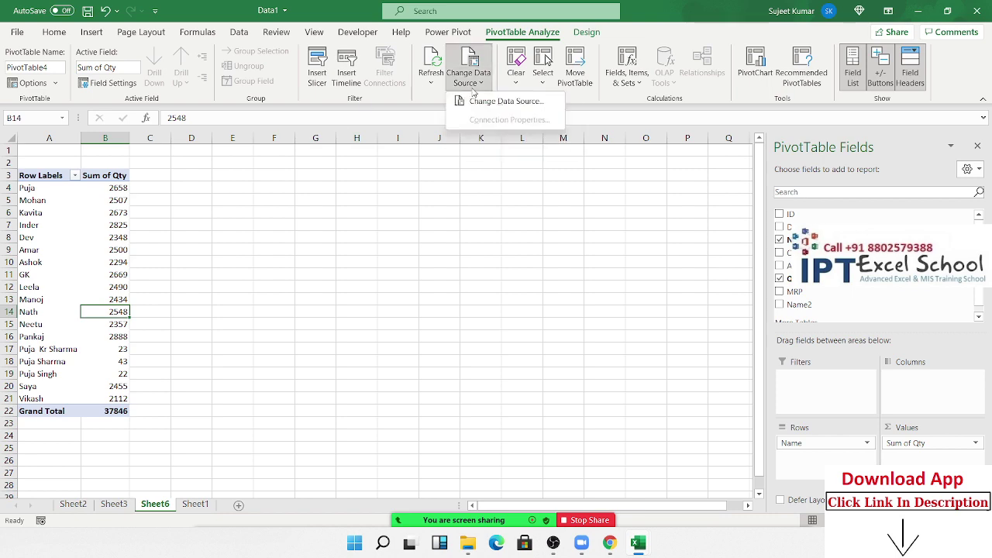
left_click(505, 101)
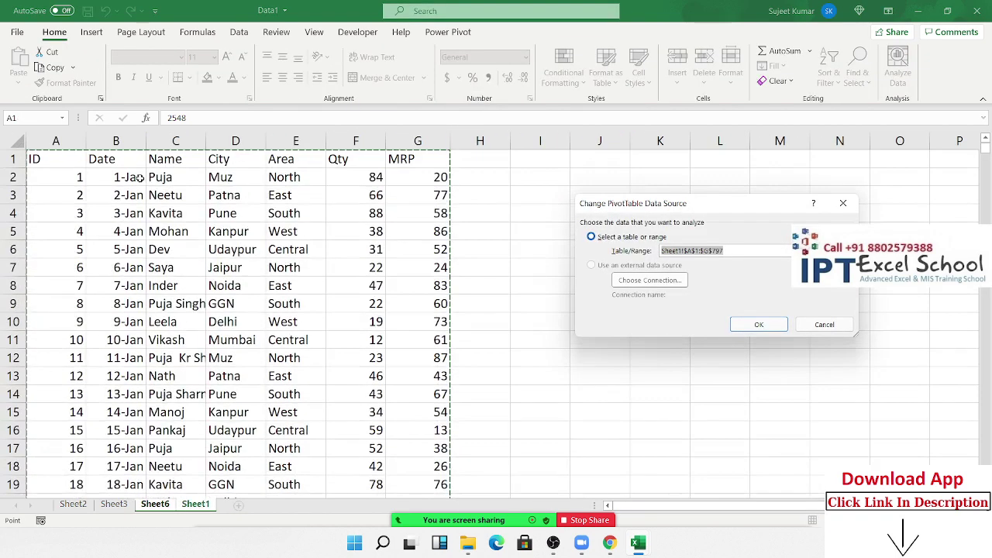
left_click(57, 159)
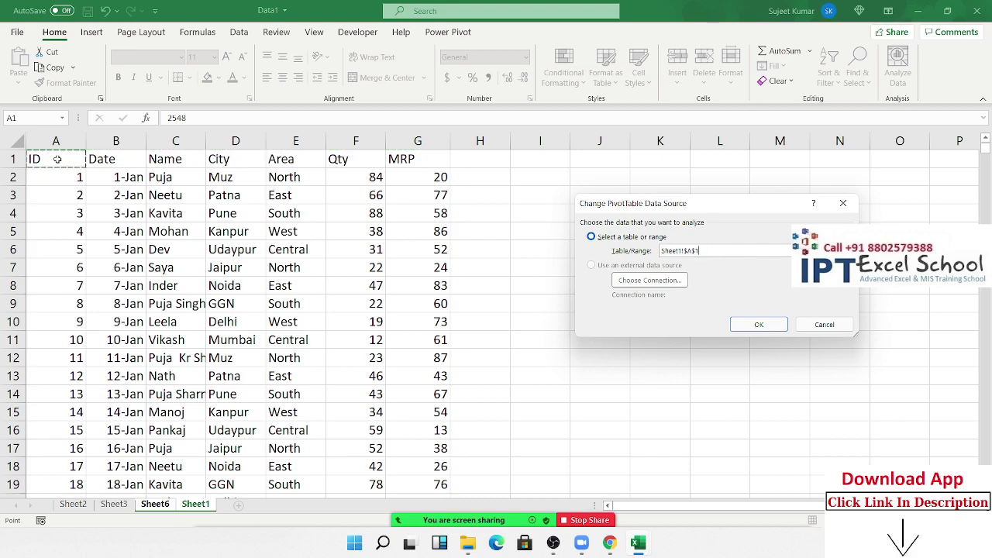
key("ctrl+shift+Right")
key("ctrl+shift+Down")
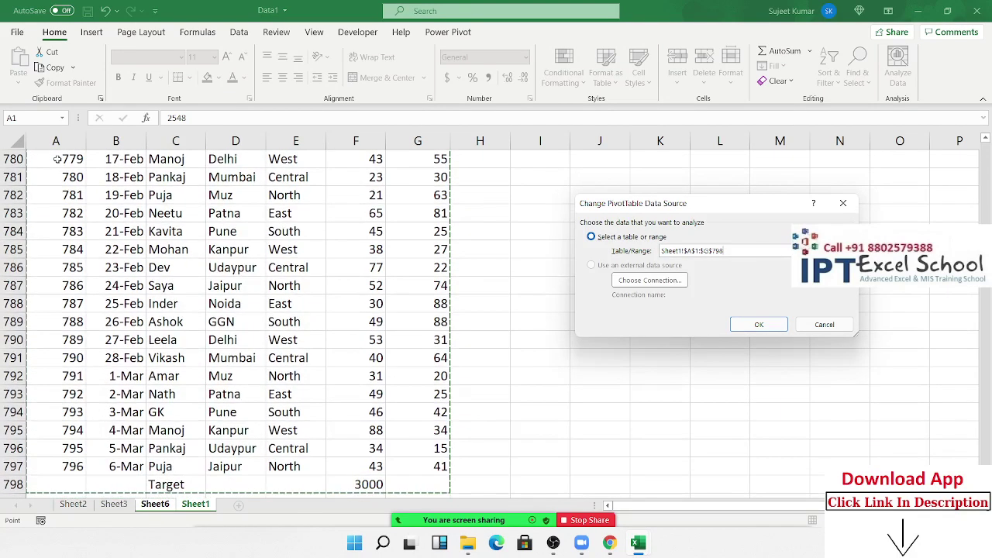
left_click(766, 326)
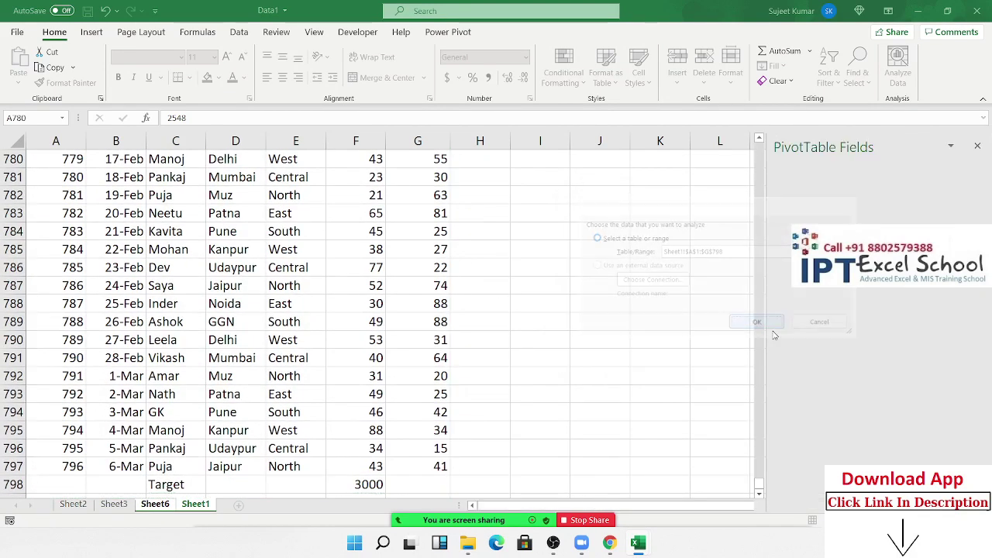
Add a second Qty field to the pivot values as Sum of Qty2.
left_click(29, 419)
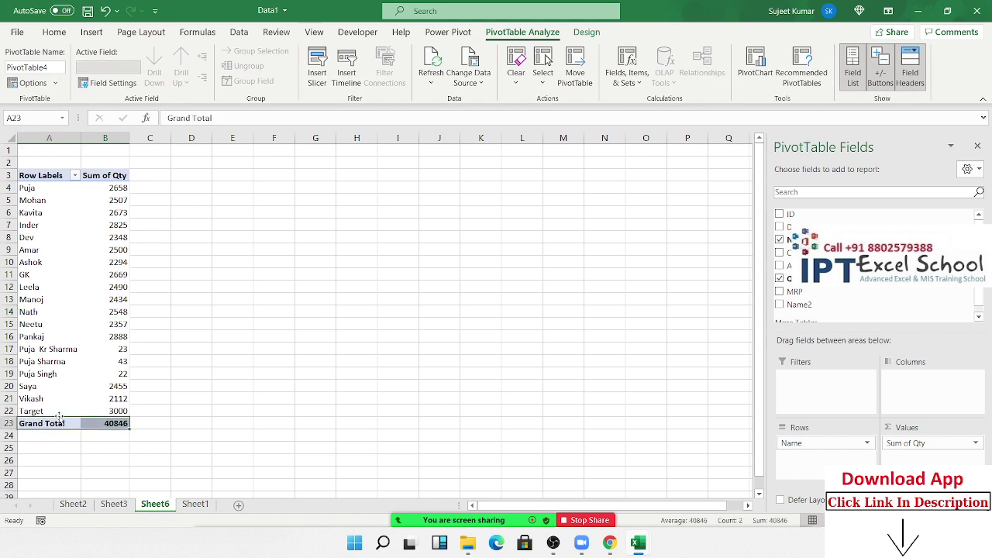
left_click(108, 411)
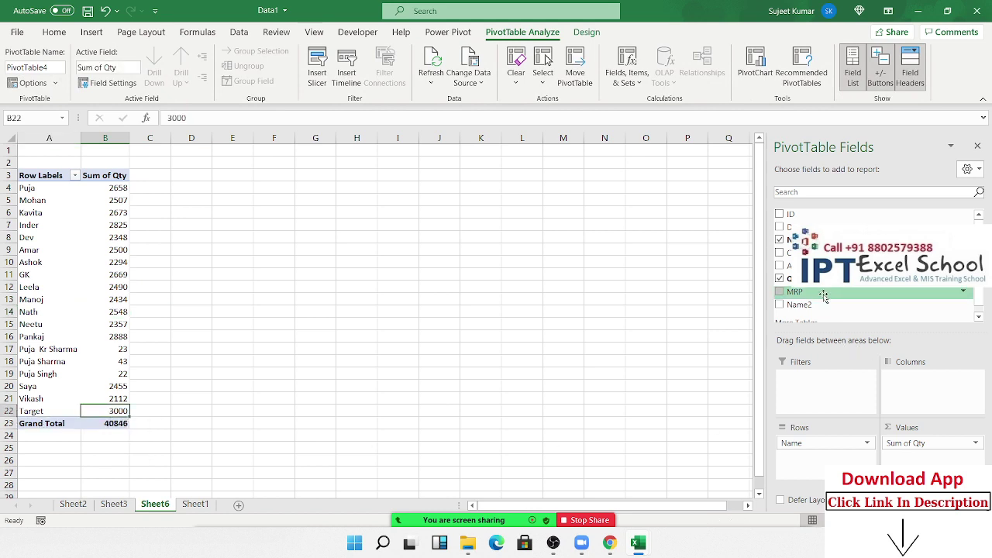
left_click_drag(822, 279, 912, 459)
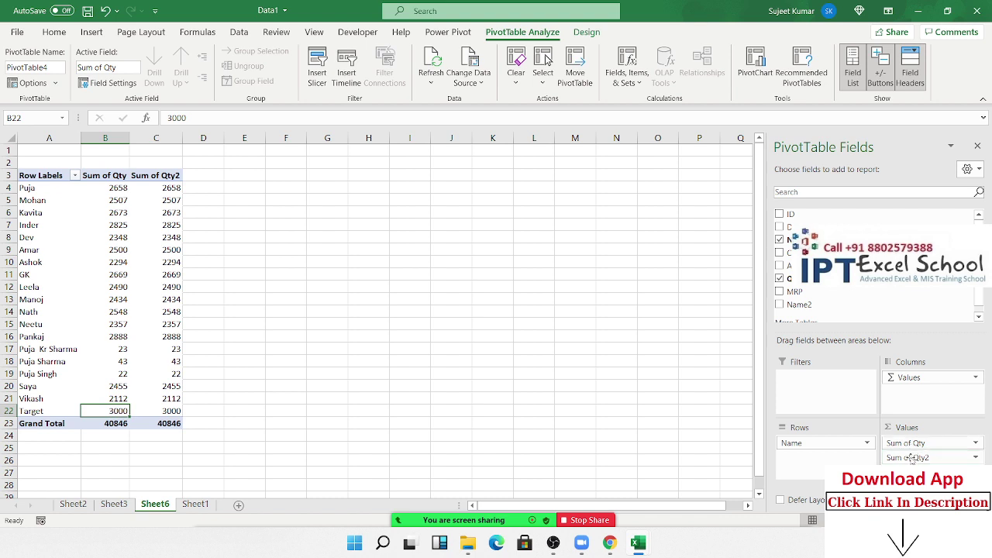
Show Sum of Qty2 as % Of, with base field Name and base item Target.
left_click(912, 459)
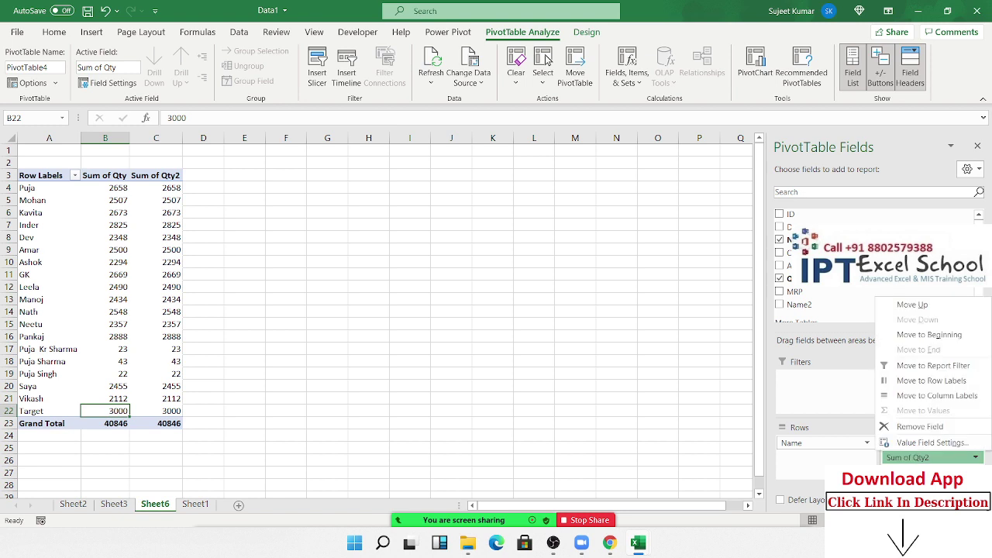
left_click(948, 442)
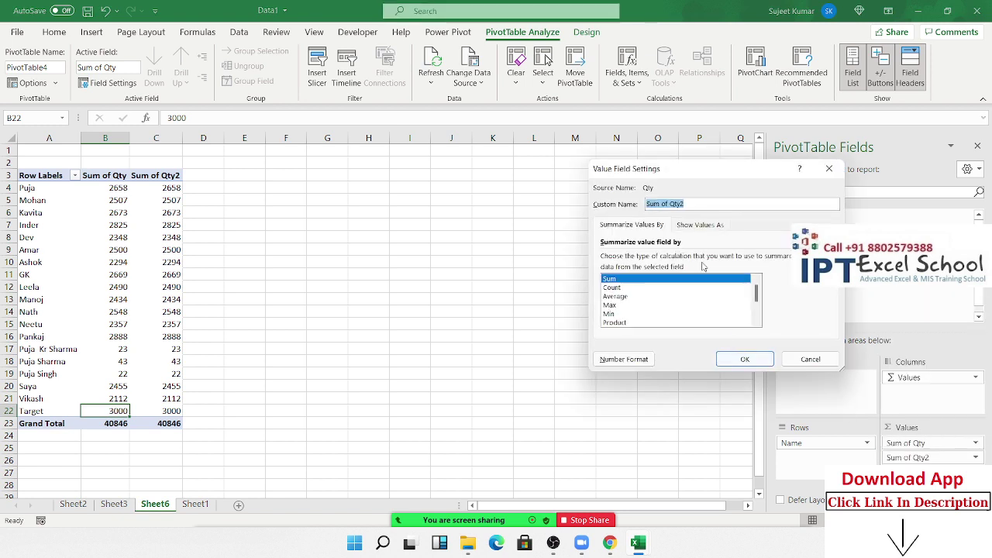
left_click(693, 231)
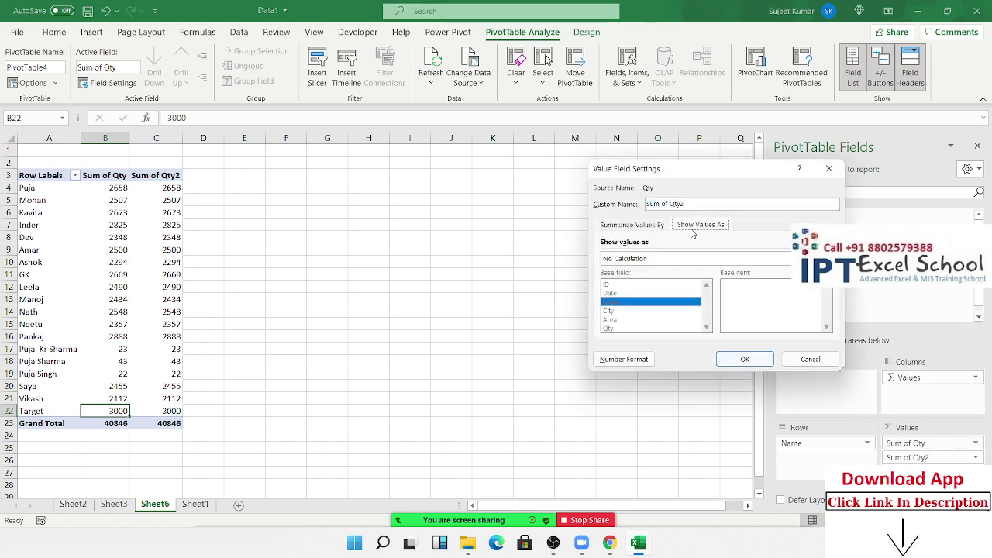
left_click(655, 261)
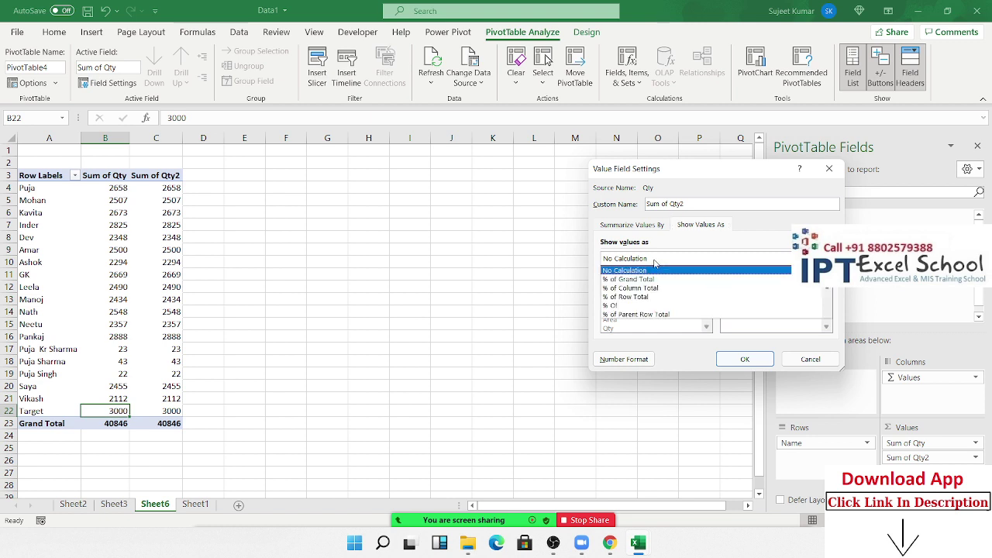
scroll(654, 308, "down", 1)
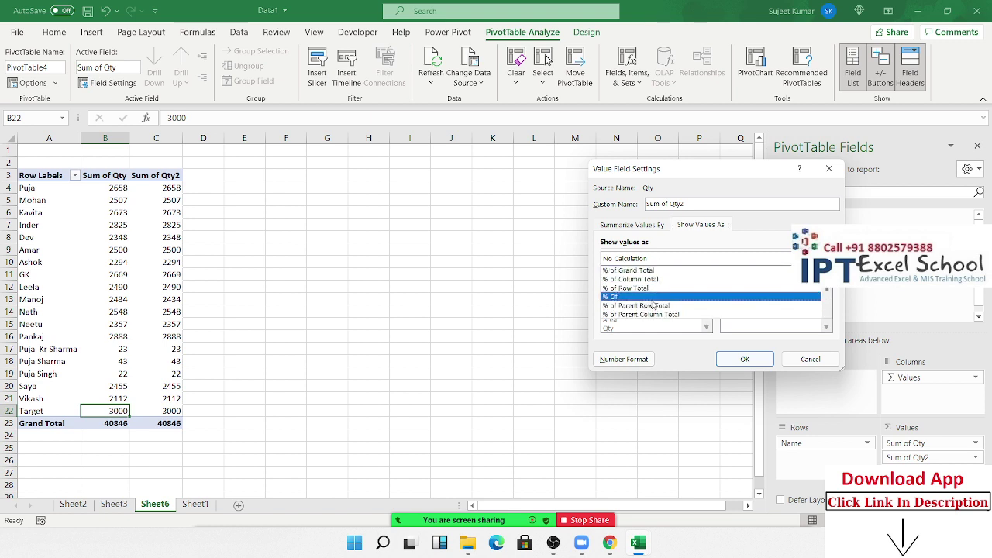
left_click(654, 299)
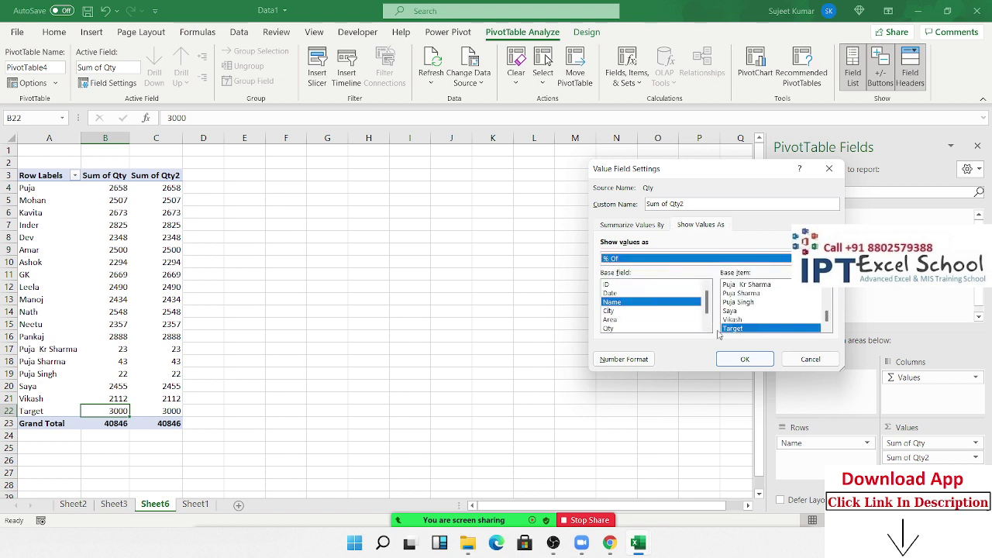
left_click(761, 360)
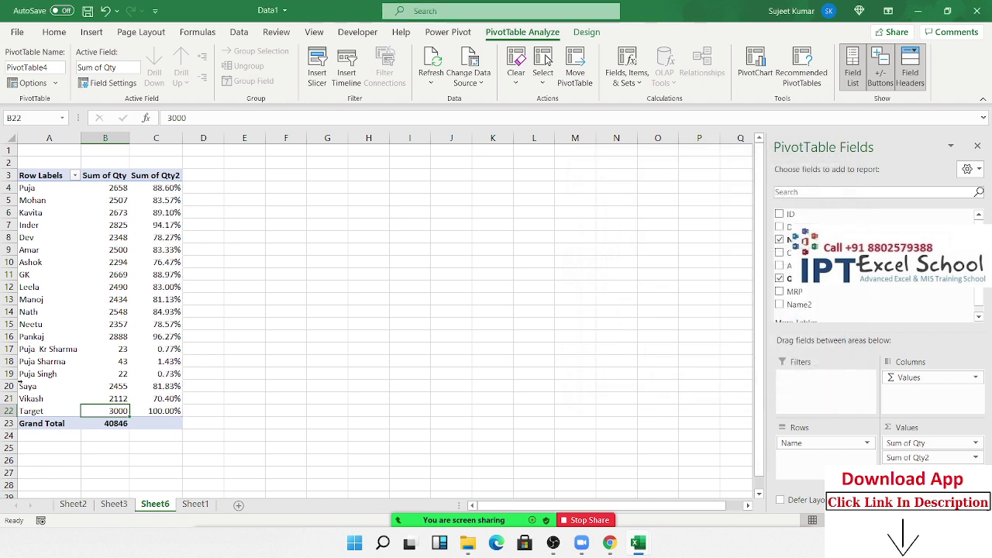
left_click_drag(155, 411, 168, 186)
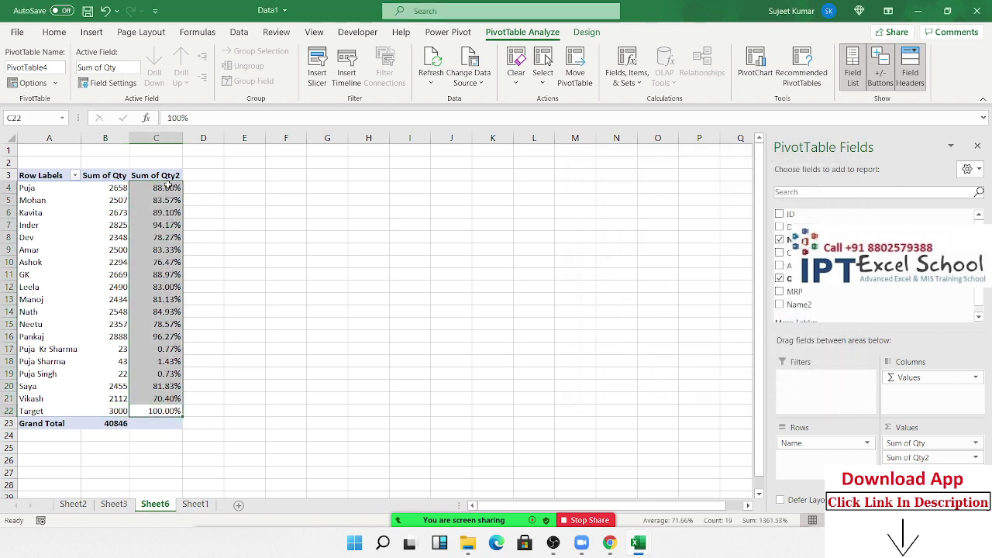
left_click(931, 457)
left_click(903, 440)
left_click(698, 224)
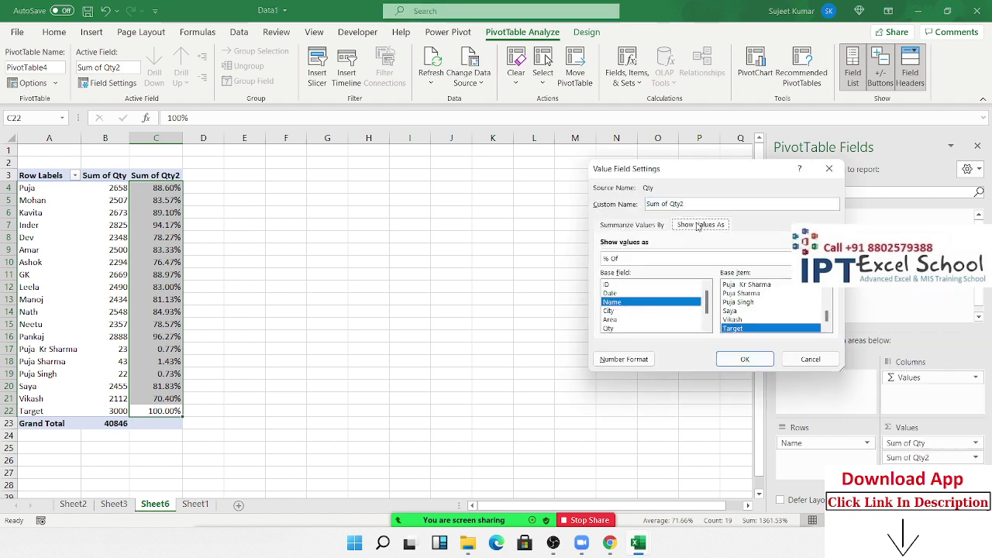
left_click(680, 259)
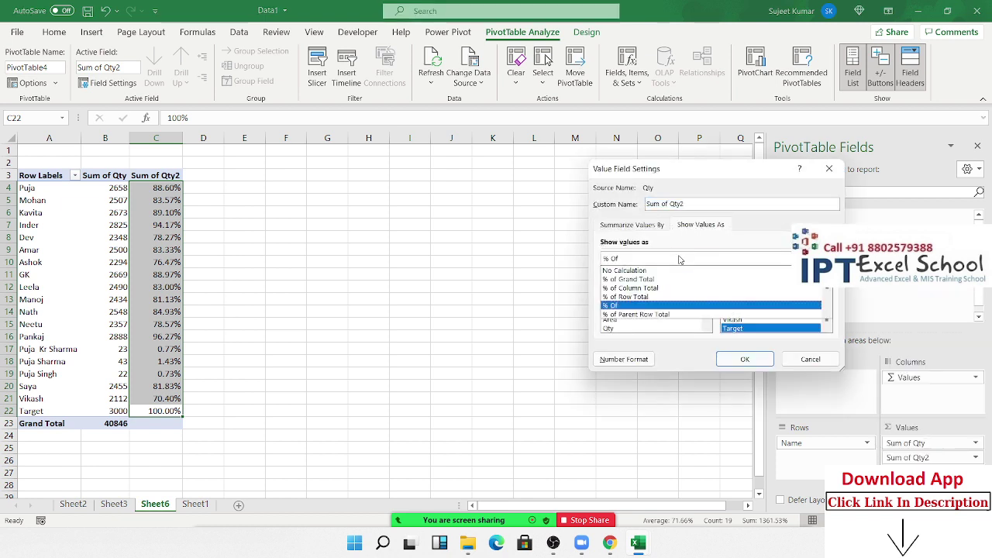
scroll(680, 279, "down", 2)
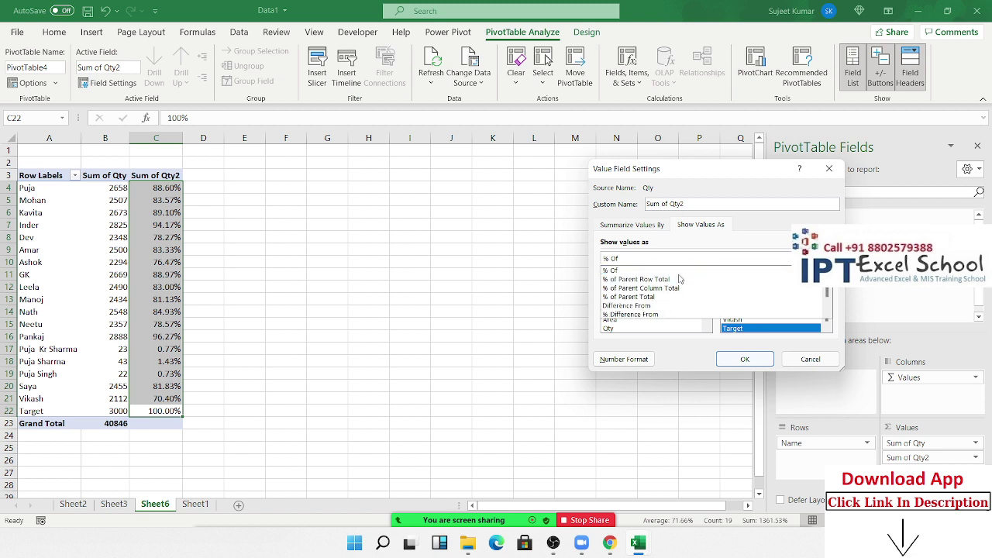
scroll(680, 279, "down", 1)
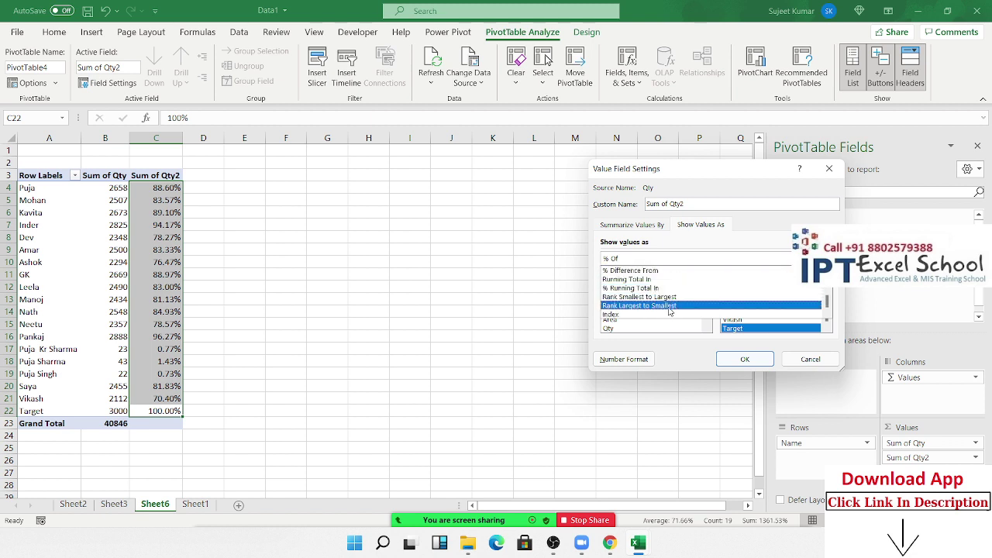
scroll(669, 302, "up", 1)
scroll(670, 303, "up", 1)
scroll(670, 302, "up", 1)
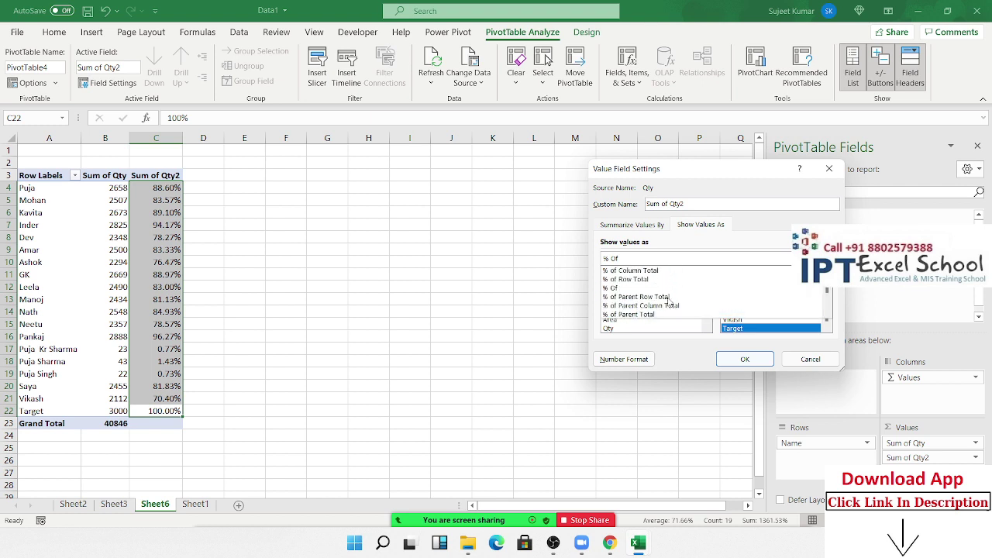
scroll(670, 302, "up", 1)
scroll(670, 302, "down", 2)
scroll(670, 302, "down", 2)
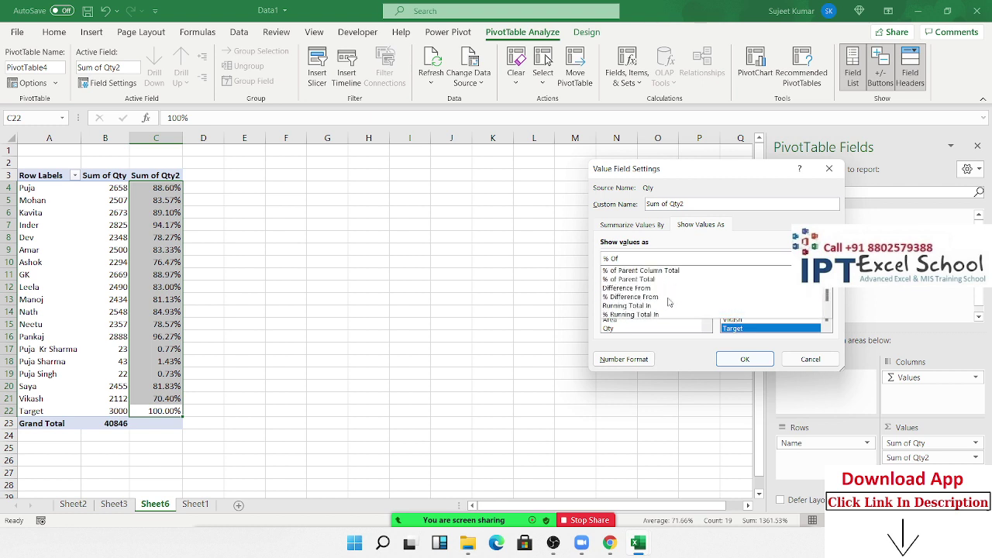
scroll(670, 302, "down", 1)
scroll(670, 303, "up", 2)
scroll(670, 302, "up", 1)
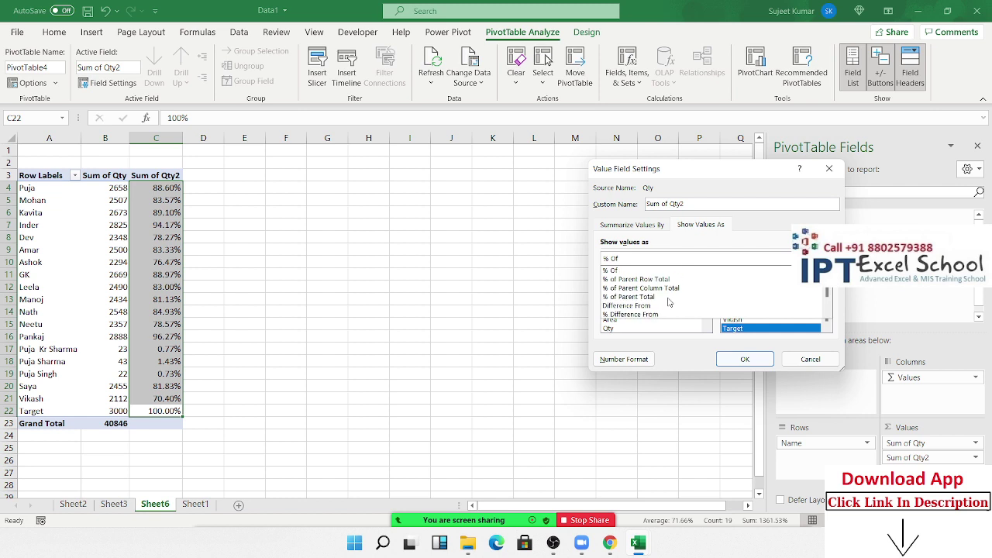
scroll(669, 302, "up", 2)
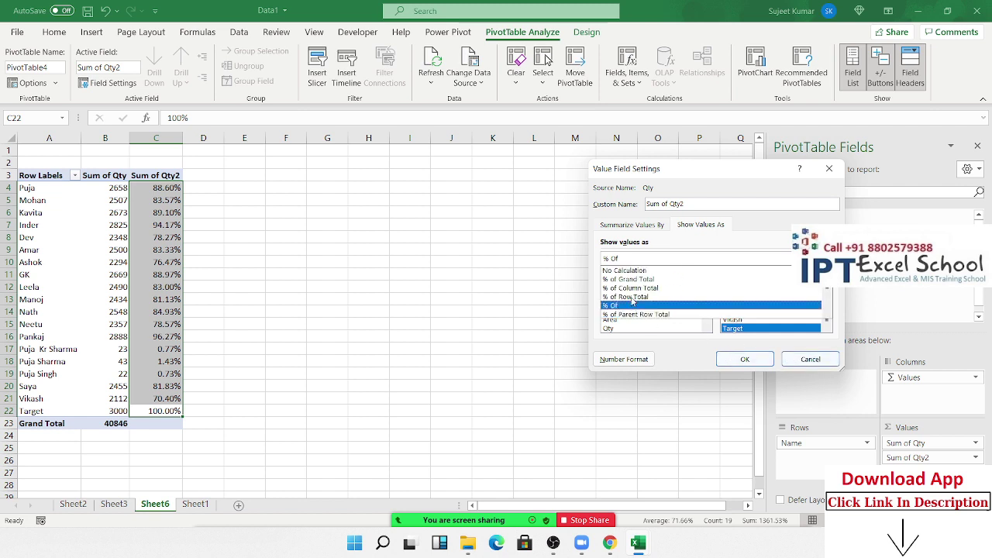
scroll(651, 300, "down", 1)
scroll(637, 300, "up", 1)
left_click(632, 307)
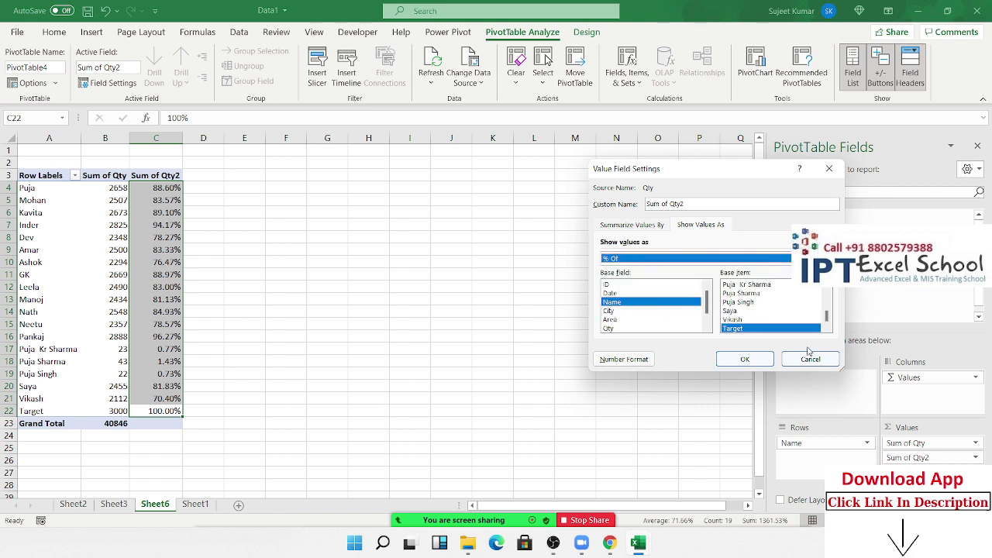
left_click(811, 360)
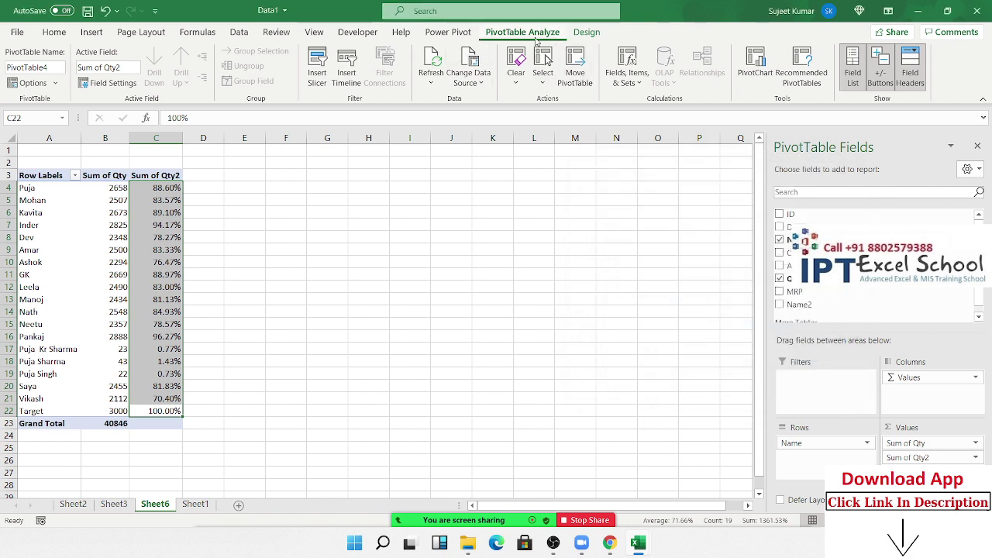
Remove Sum of Qty2 from the pivot values, leaving Sum of Qty by Name totalling 40846.
left_click(480, 81)
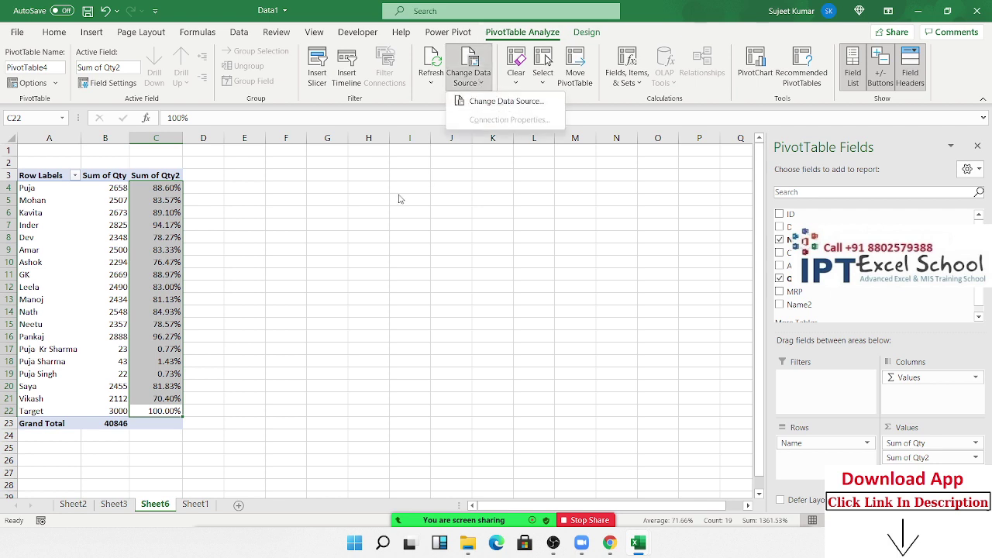
left_click(162, 244)
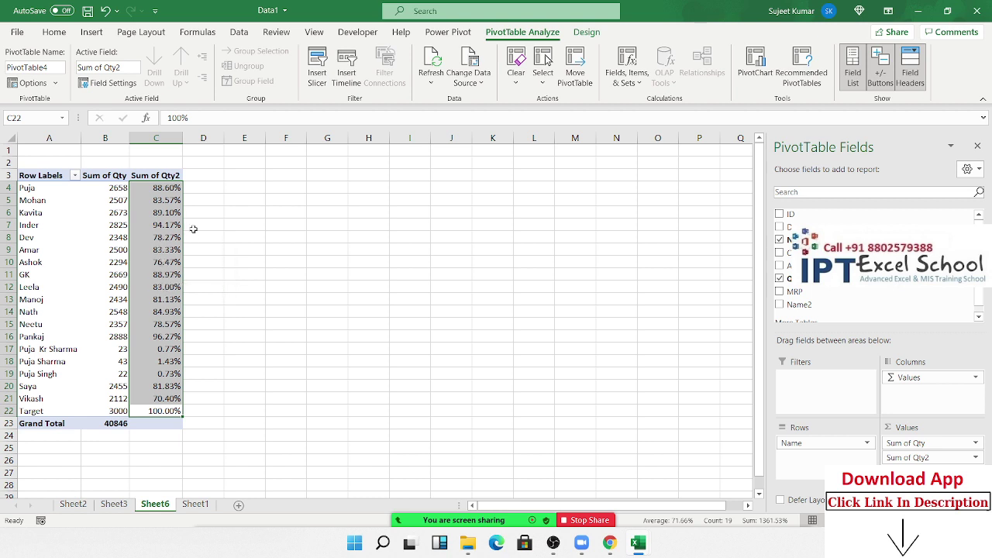
left_click(156, 224)
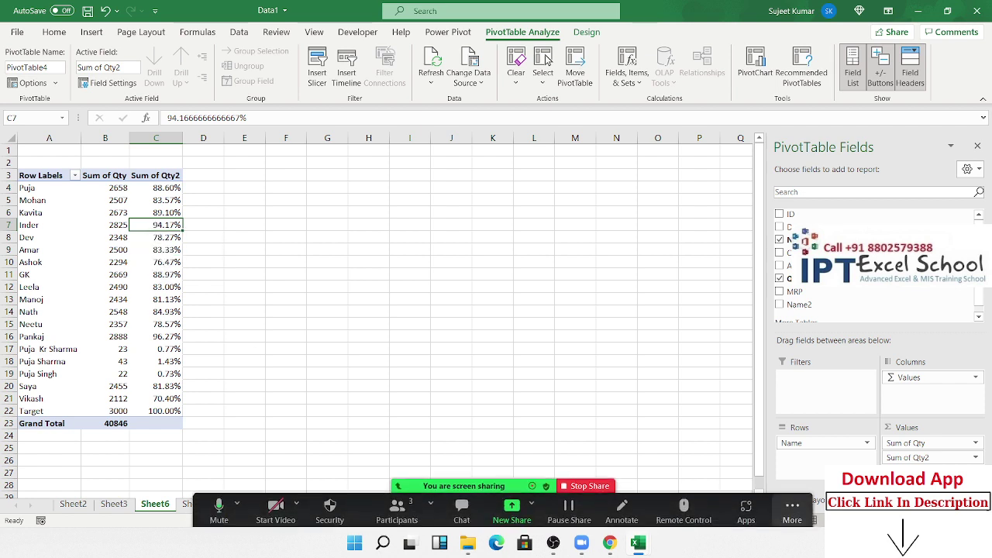
left_click_drag(907, 457, 648, 334)
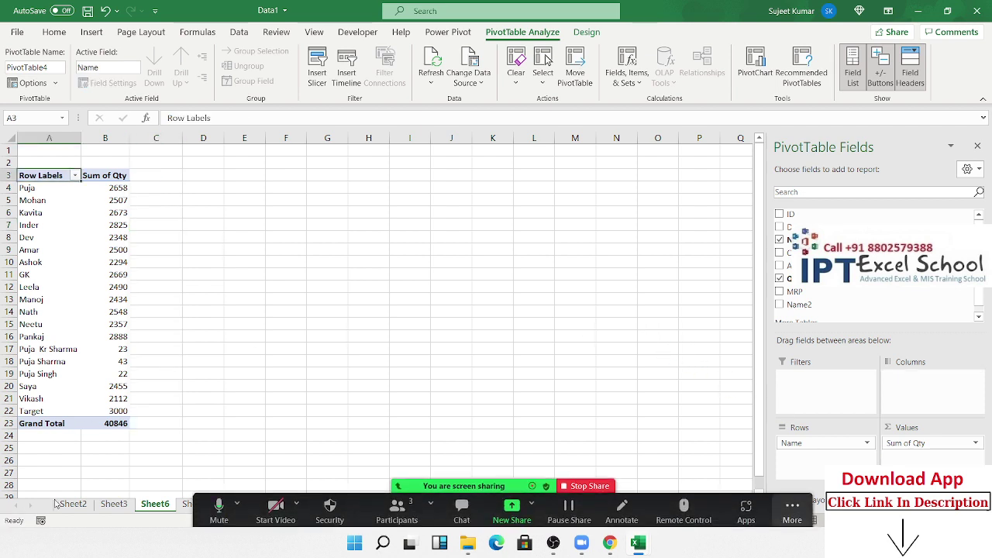
left_click(203, 349)
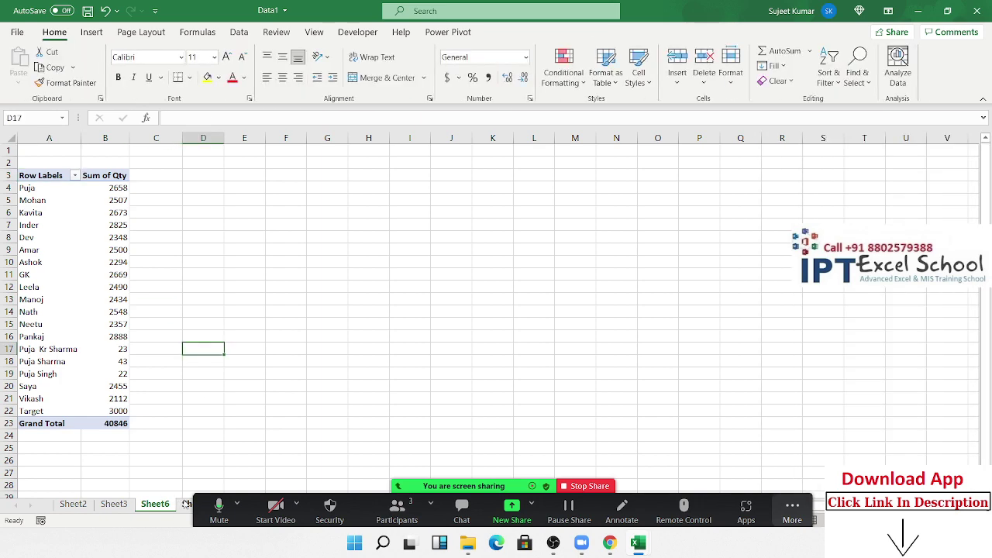
On Sheet1, enter the header Target in cell H1.
left_click(187, 504)
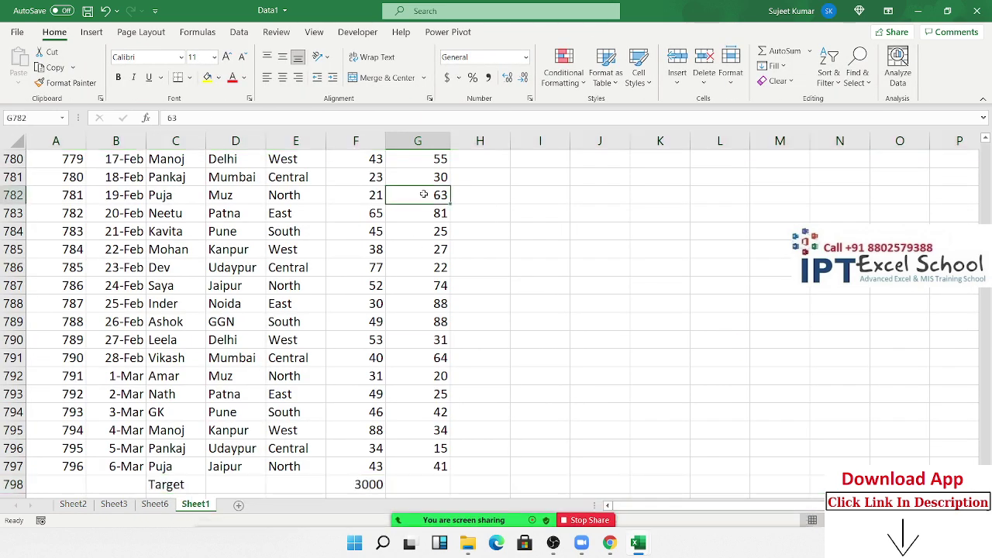
key("ctrl+Up")
key("Right")
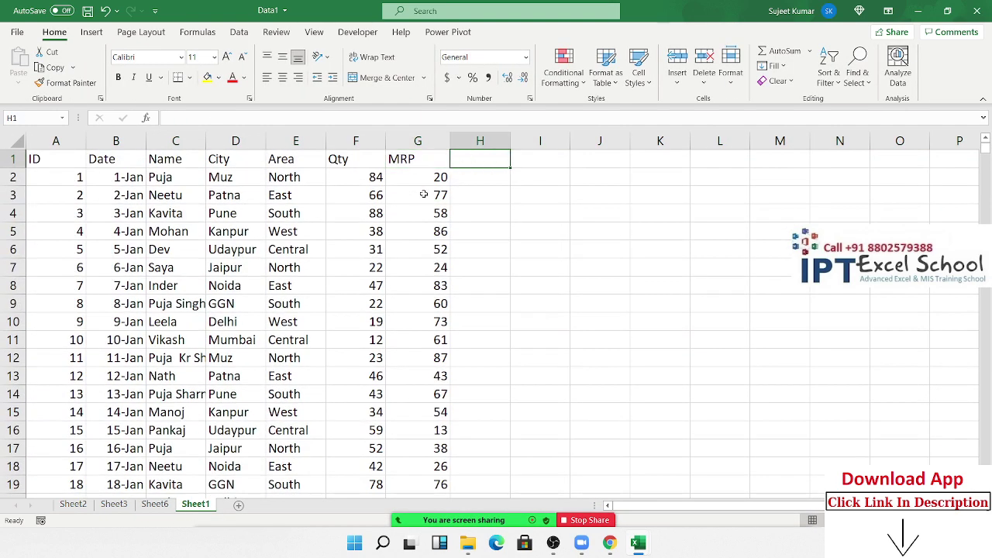
type("Target")
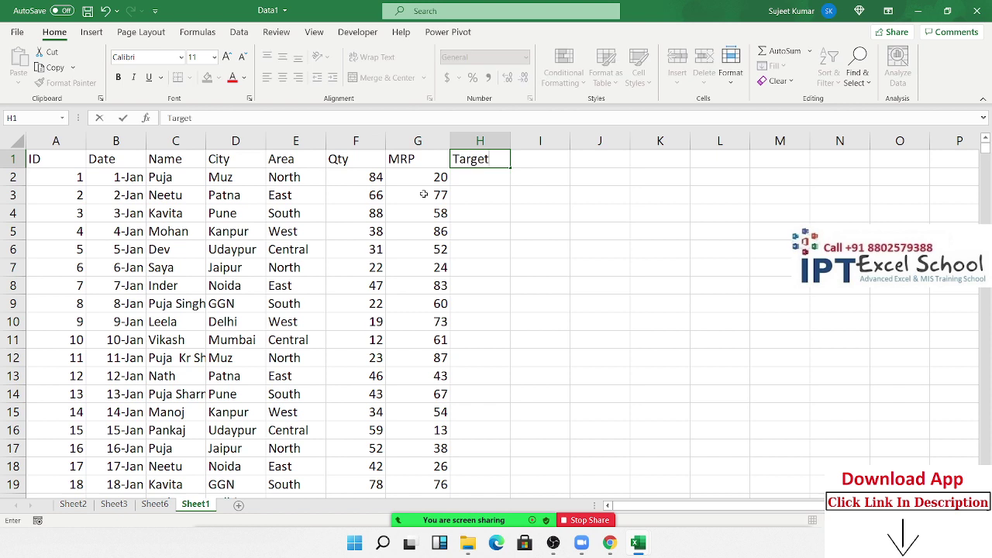
key("Return")
Fill the Target column with =RANDBETWEEN(10,90) from H2 down.
type("=")
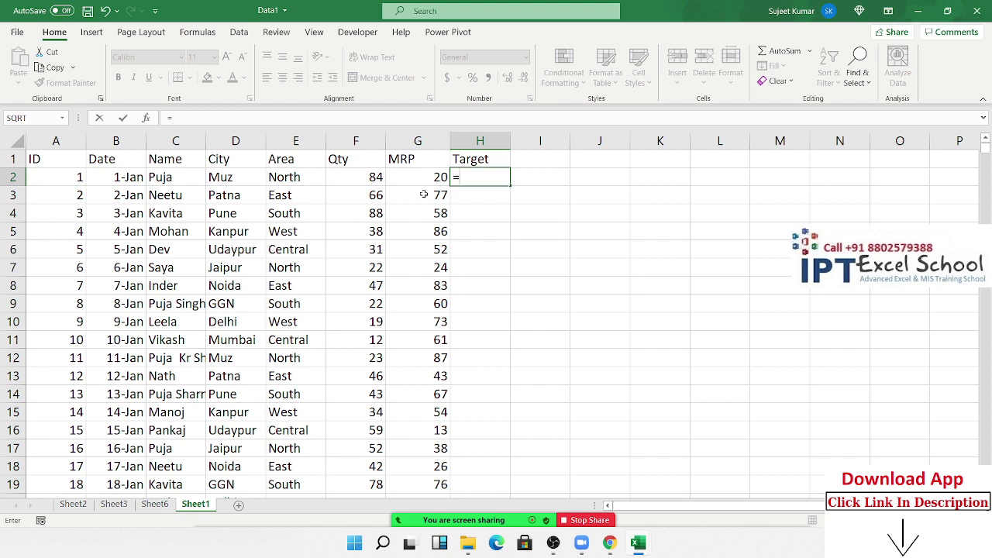
type("ran")
key("Down")
key("Down")
key("Tab")
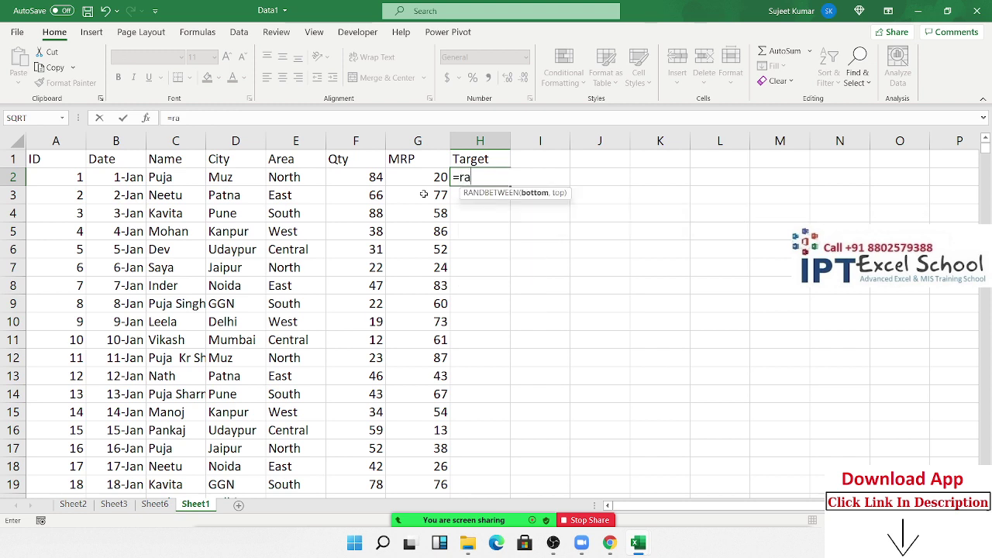
type("10,90")
key("Return")
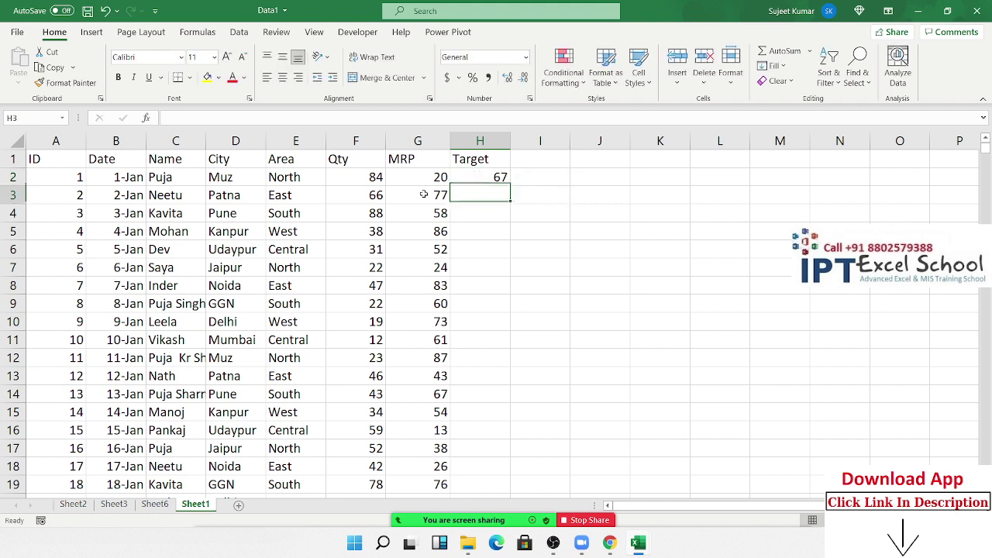
key("Up")
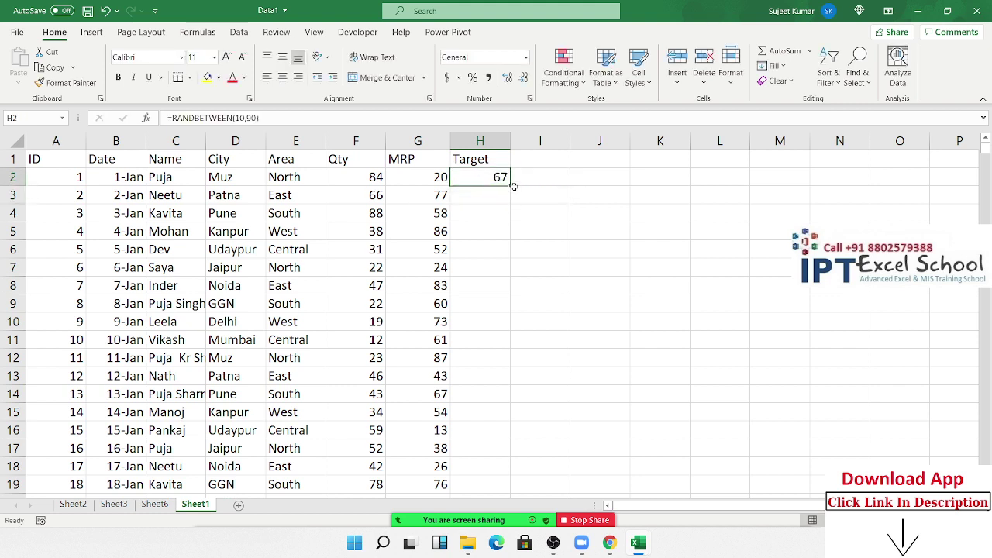
double_click(514, 186)
Copy the Target column and paste it back as fixed values.
key("ctrl+c")
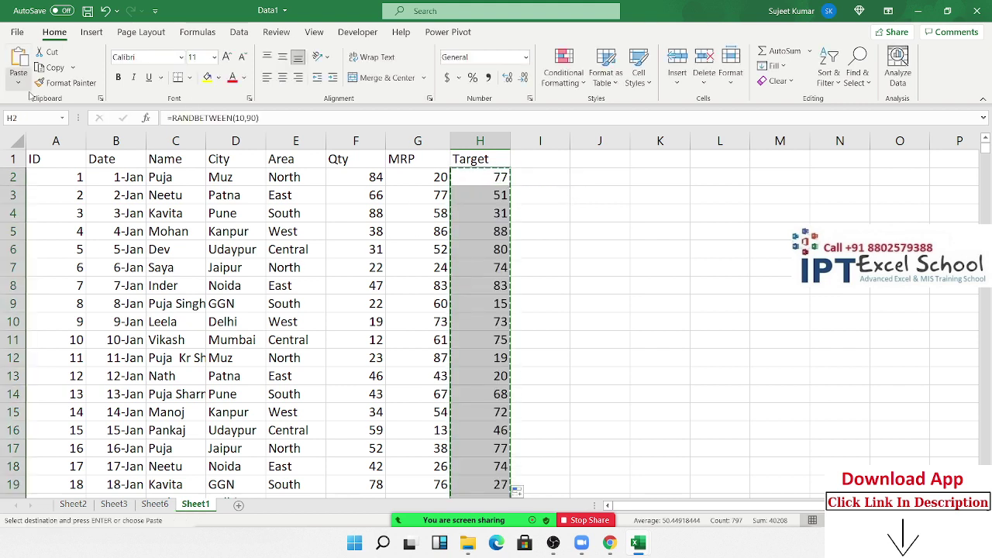
left_click(19, 82)
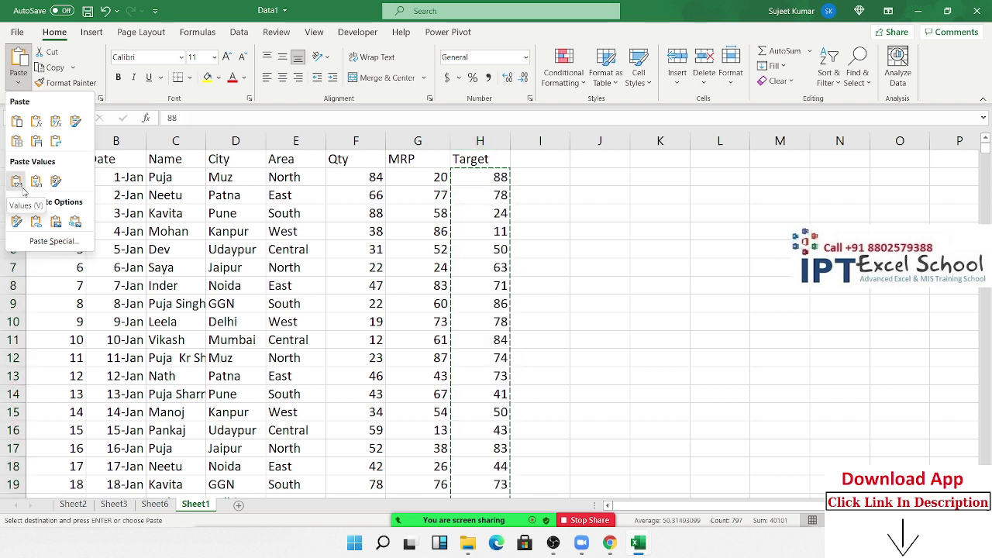
left_click(21, 184)
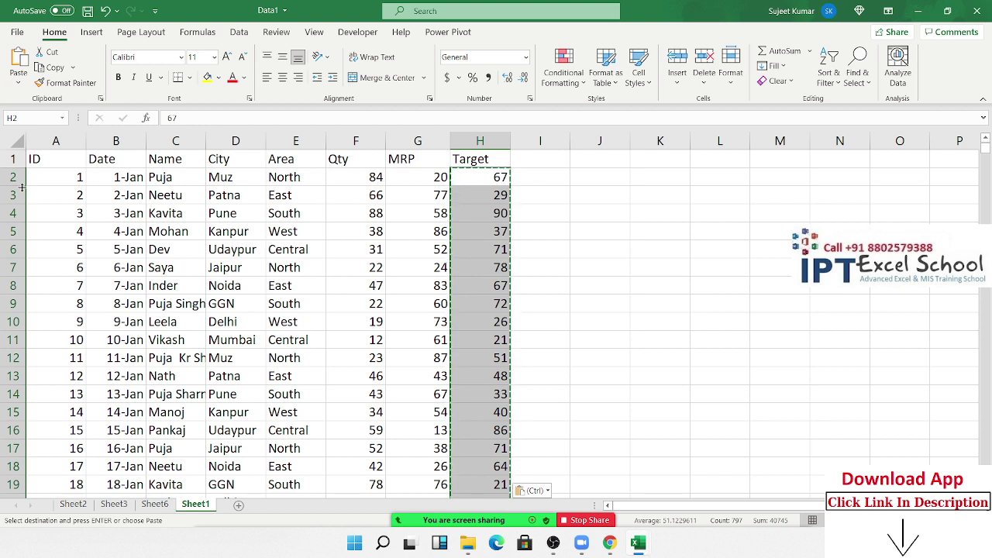
left_click_drag(58, 231, 455, 249)
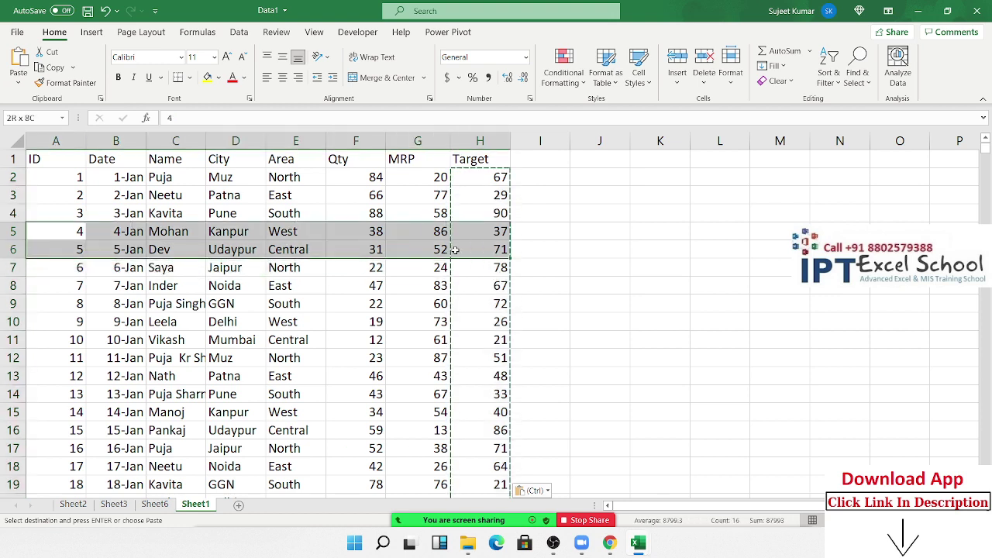
Compare the Sheet6 pivot with the Sheet1 source data.
left_click(165, 505)
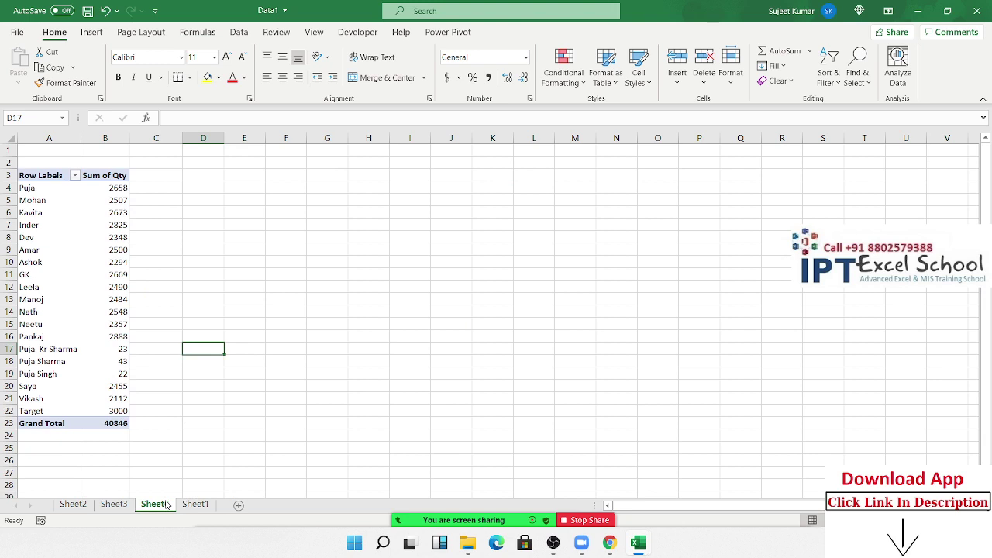
left_click(90, 273)
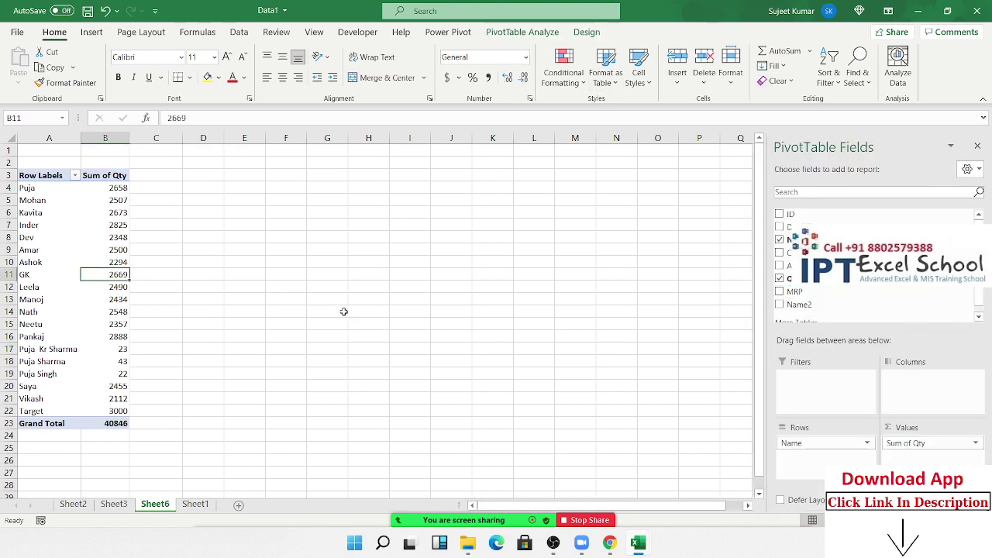
left_click(196, 505)
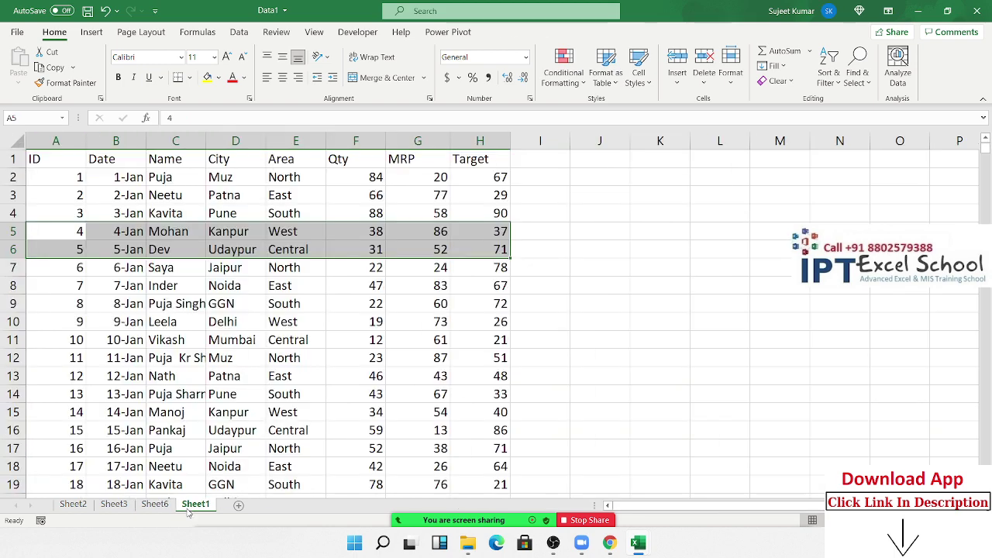
left_click(154, 504)
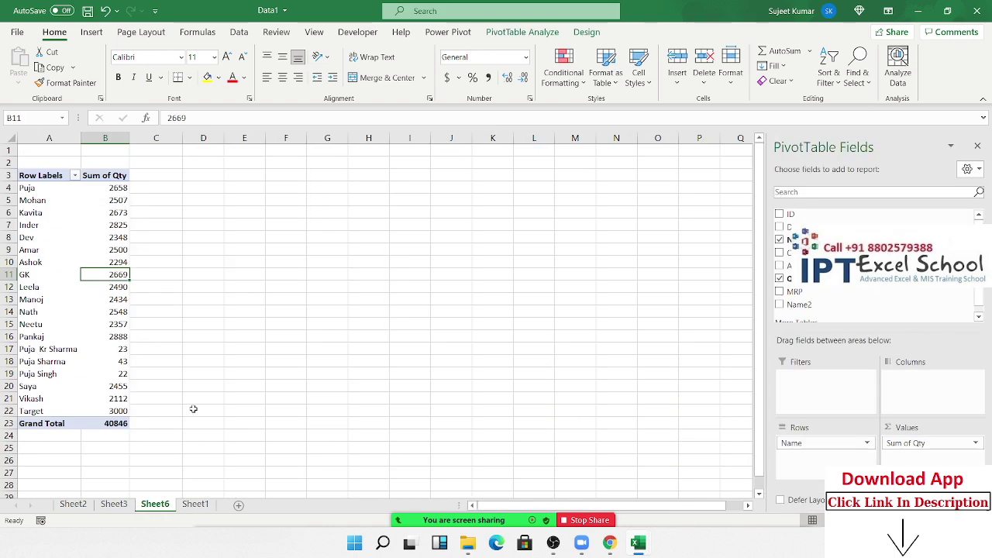
left_click(564, 66)
Change the pivot's data source to Sheet1!$A$1:$H$797, dropping the Target row.
left_click(522, 32)
left_click(468, 81)
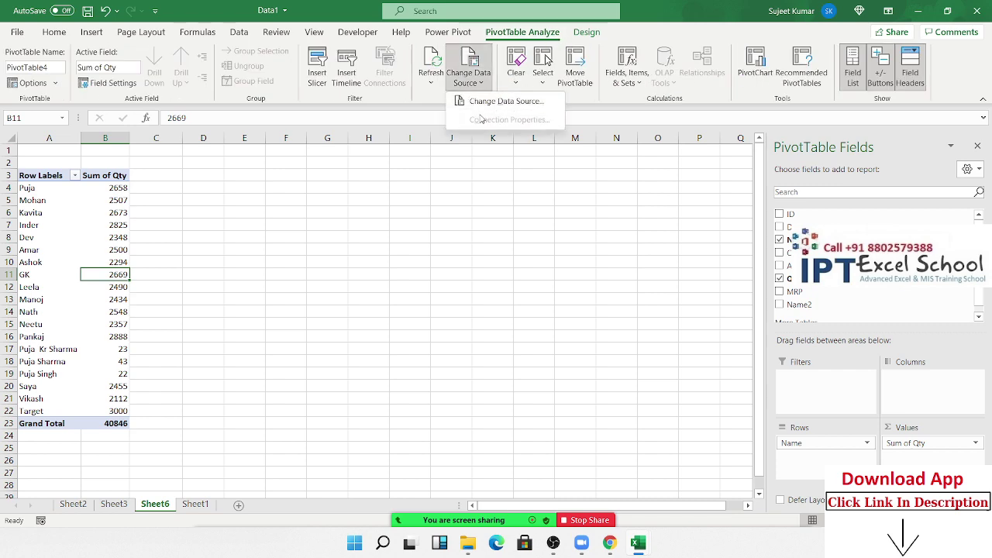
left_click(486, 104)
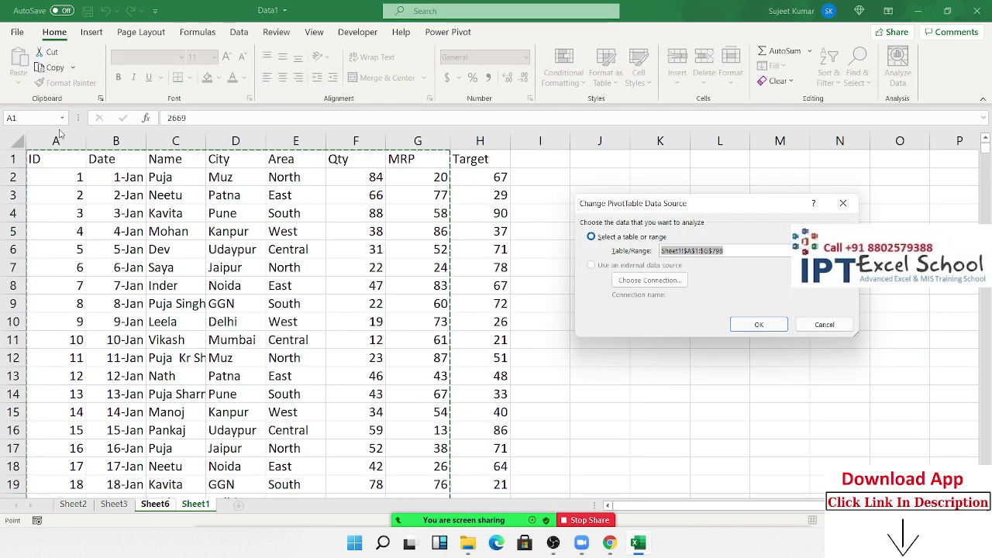
left_click(46, 158)
key("ctrl+shift+Right")
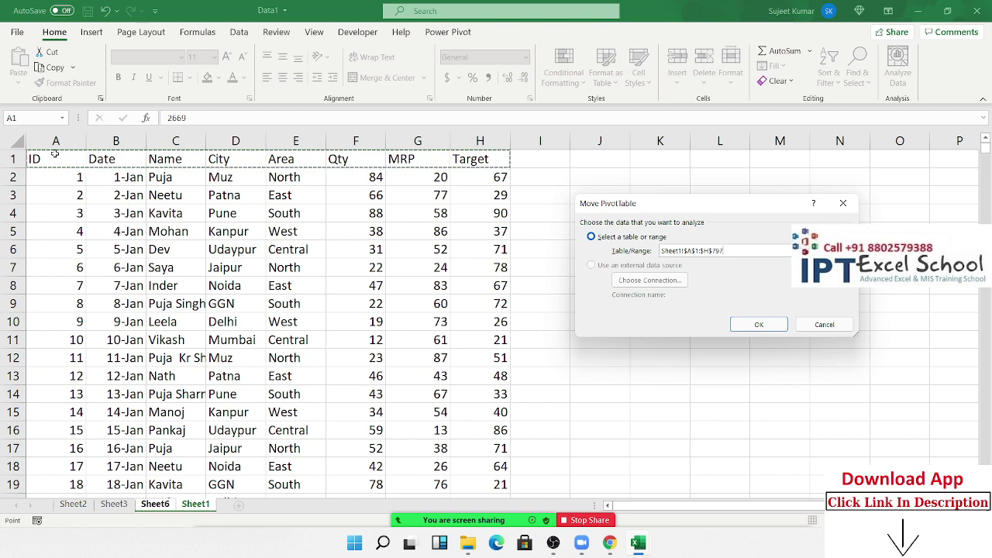
key("ctrl+shift+Down")
left_click(741, 329)
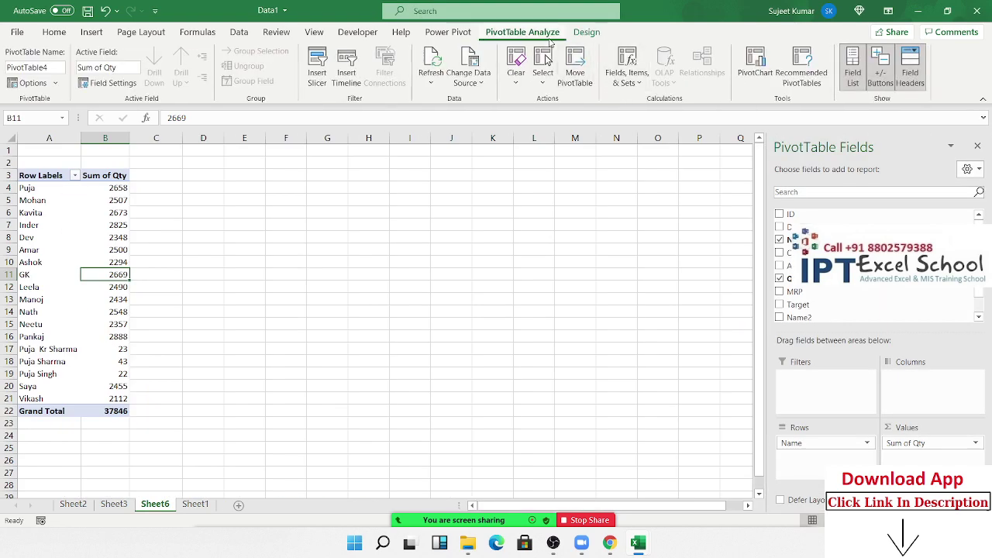
Begin a calculated field from Fields, Items & Sets, then cancel it.
left_click(627, 77)
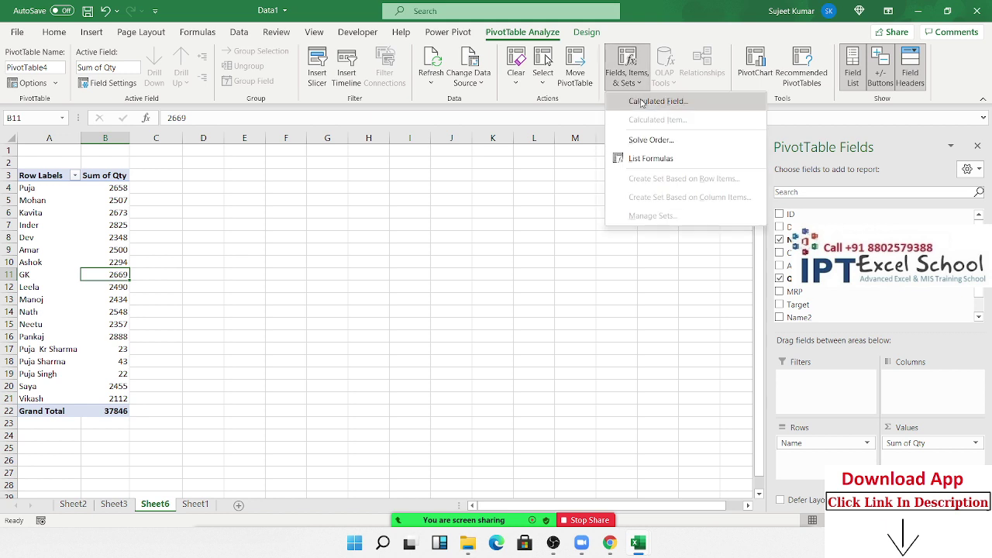
left_click(642, 101)
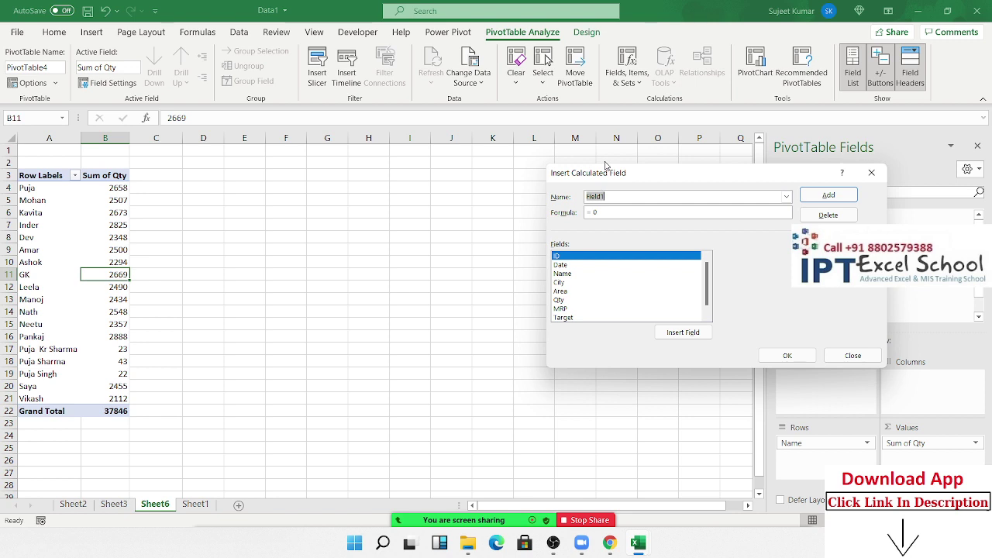
key("Escape")
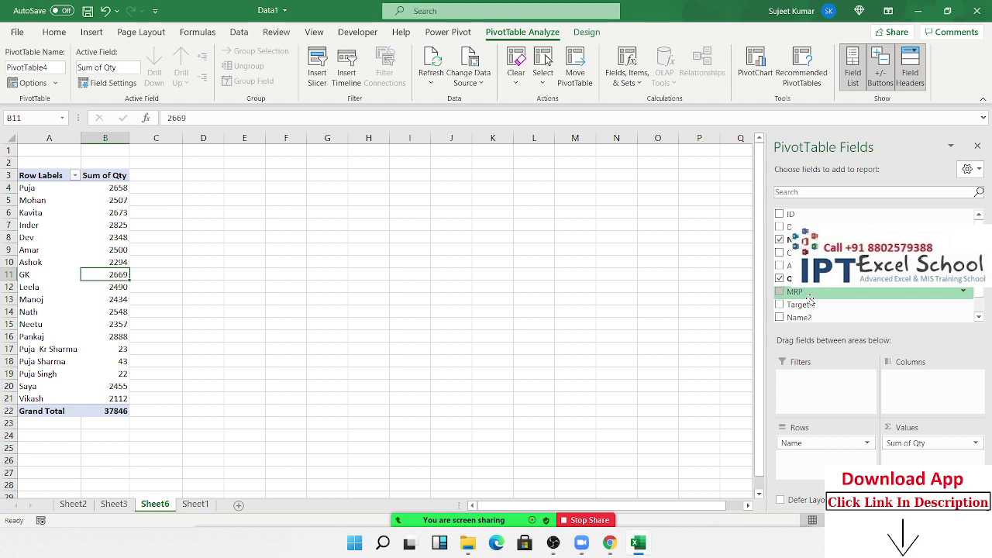
Add MRP to Values and summarize it as Average of MRP.
left_click_drag(810, 300, 930, 457)
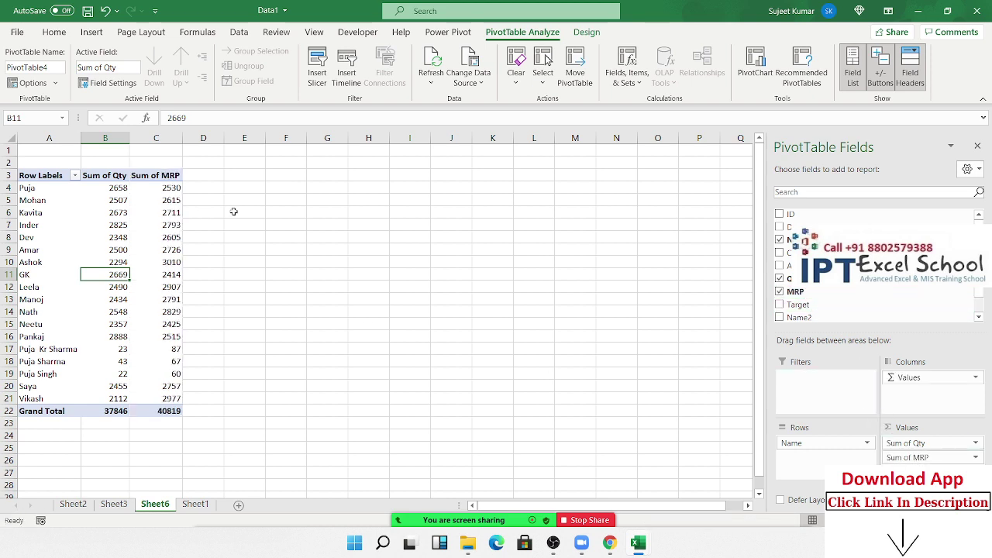
left_click(975, 458)
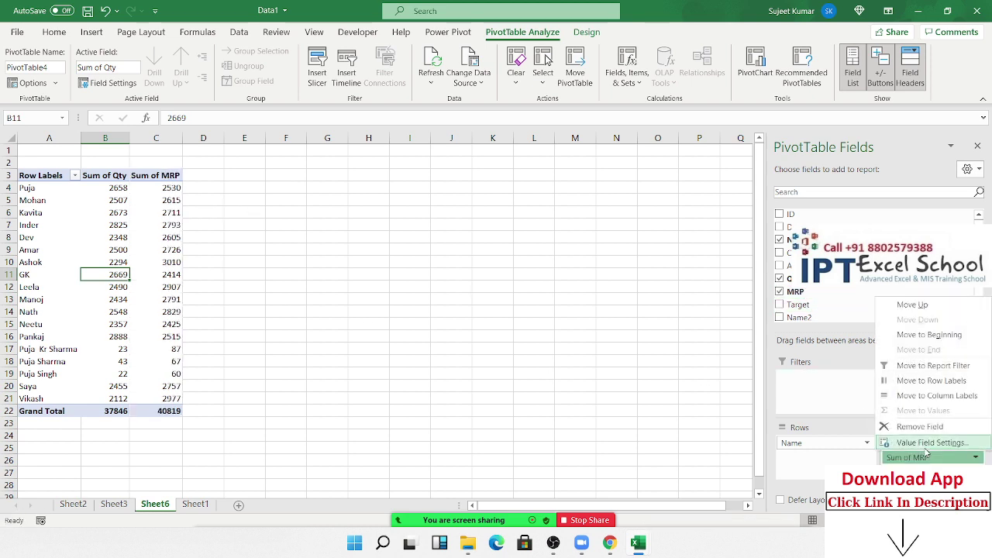
left_click(891, 444)
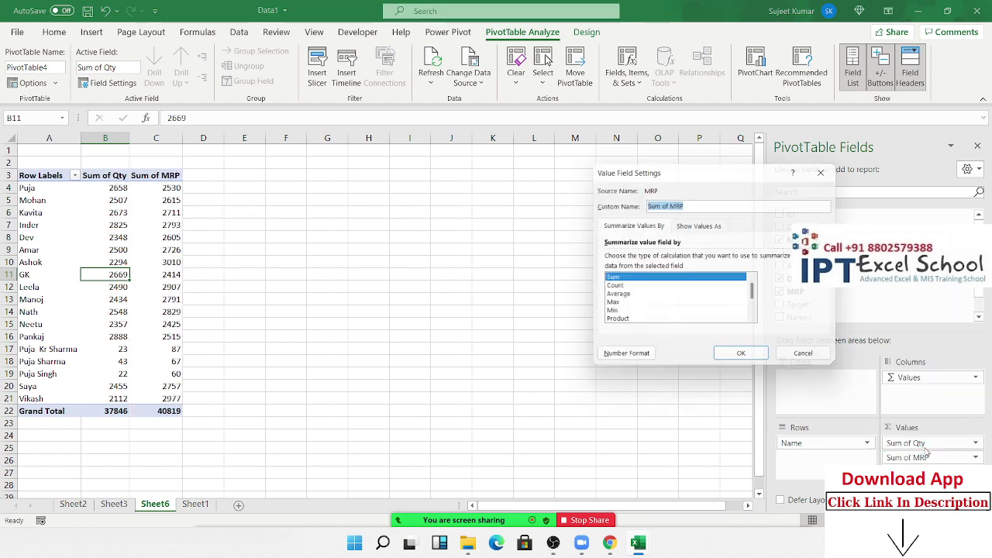
left_click(617, 296)
left_click(612, 304)
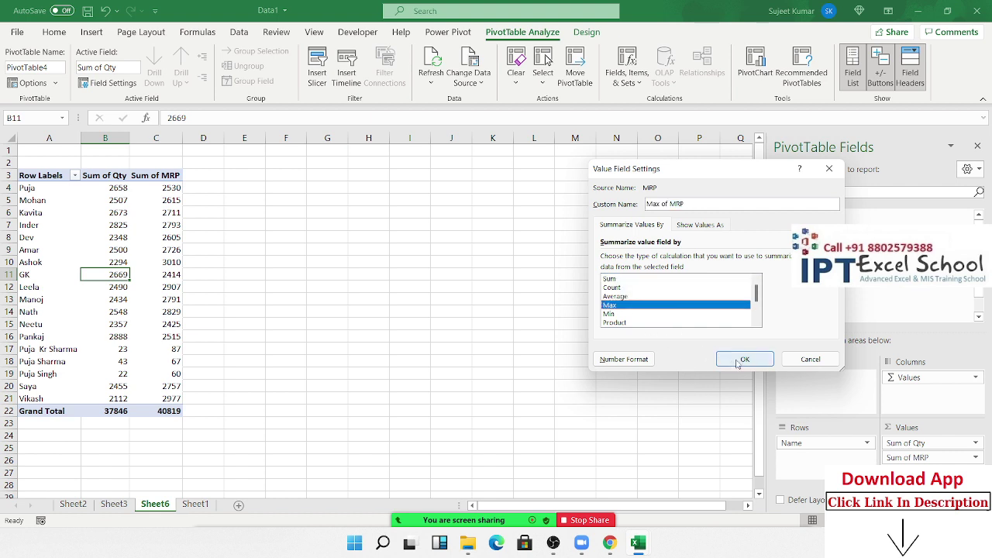
left_click(617, 296)
left_click(745, 359)
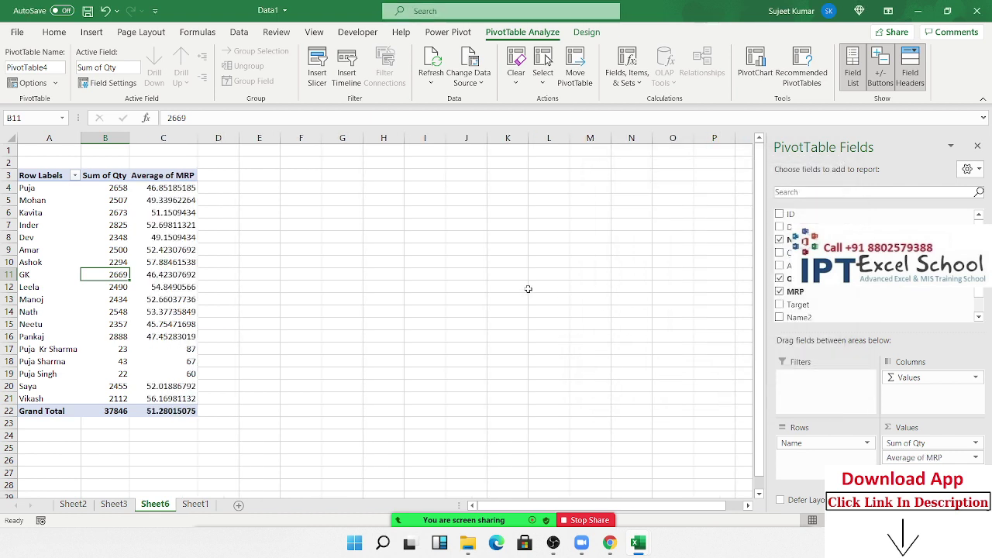
left_click(634, 81)
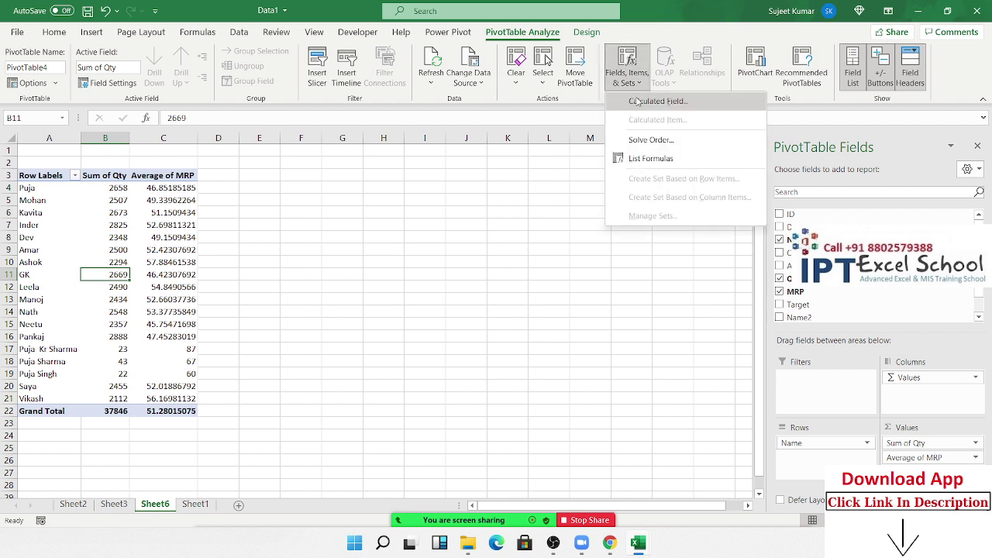
Create the %Yeld calculated field with formula =Qty/Target.
left_click(636, 102)
type("%Yeld")
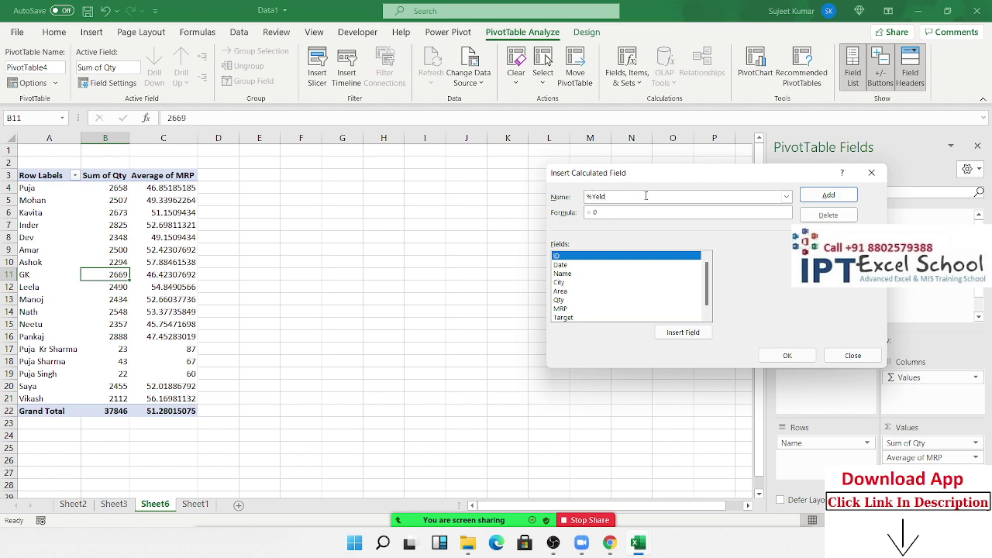
scroll(634, 279, "down", 1)
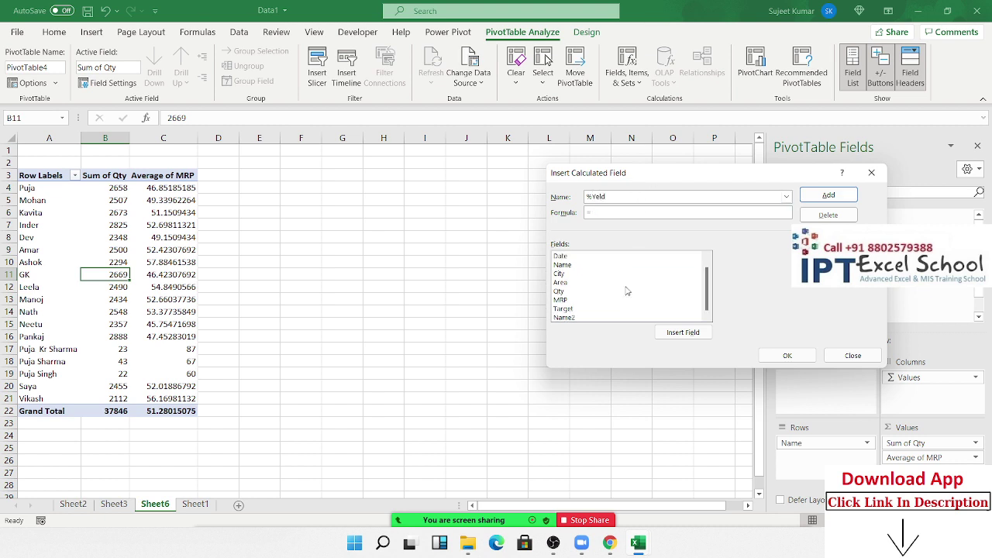
double_click(573, 293)
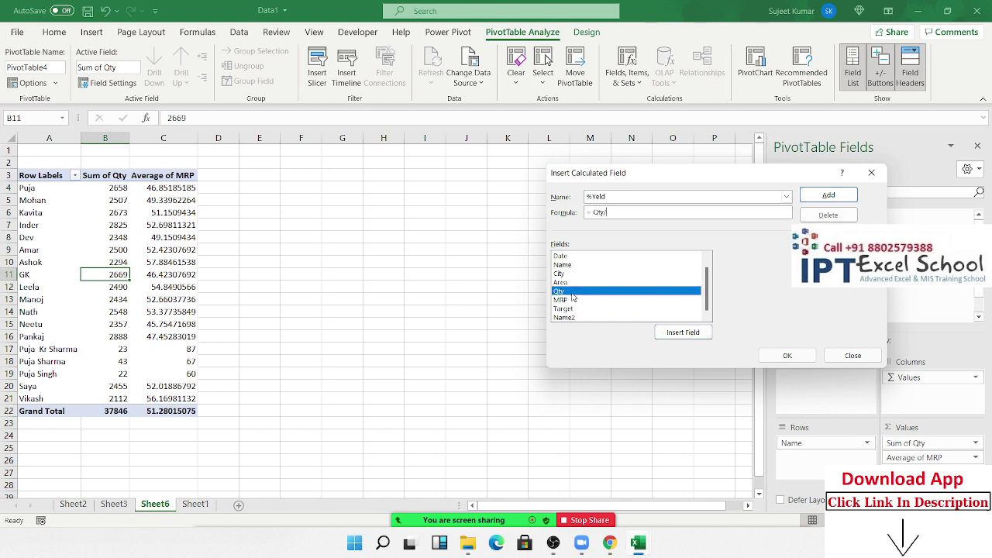
double_click(572, 308)
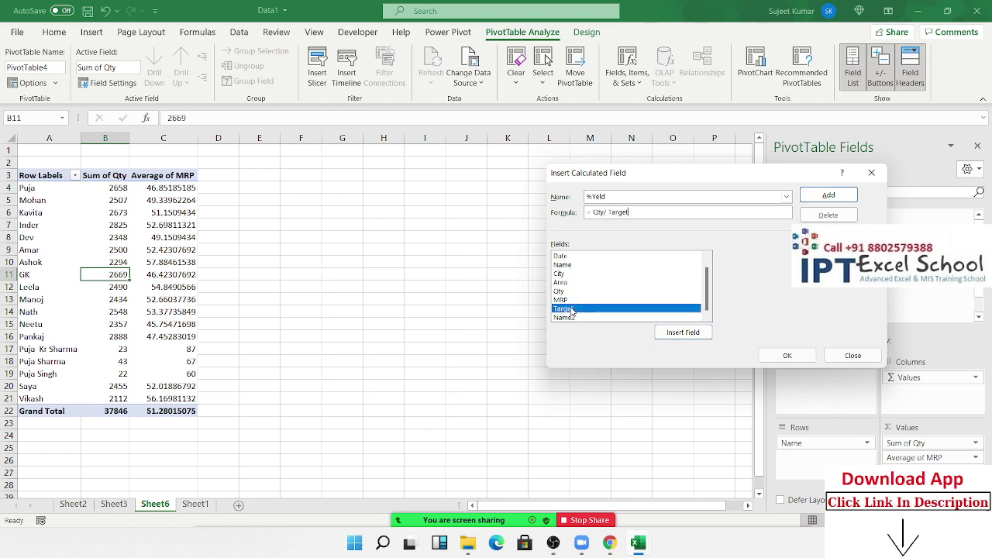
left_click(828, 195)
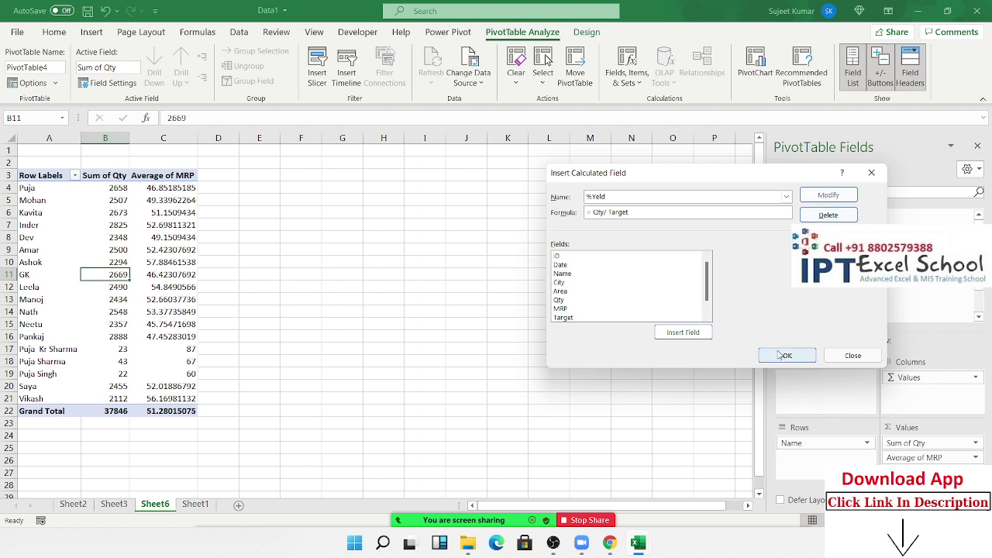
left_click(780, 356)
Format the %Yeld values in D4:D21 with Percent Style.
left_click(243, 187)
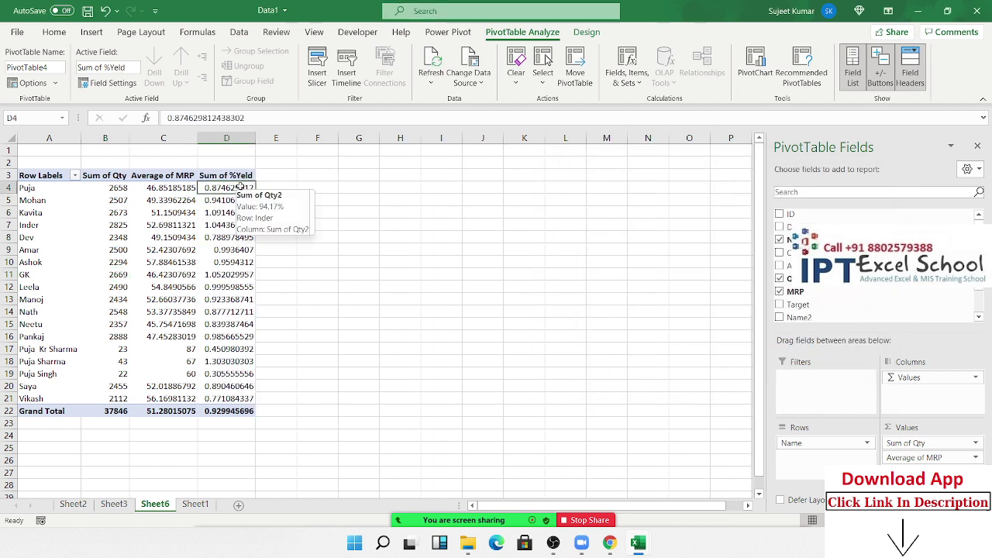
key("ctrl+shift+Down")
key("shift+Up")
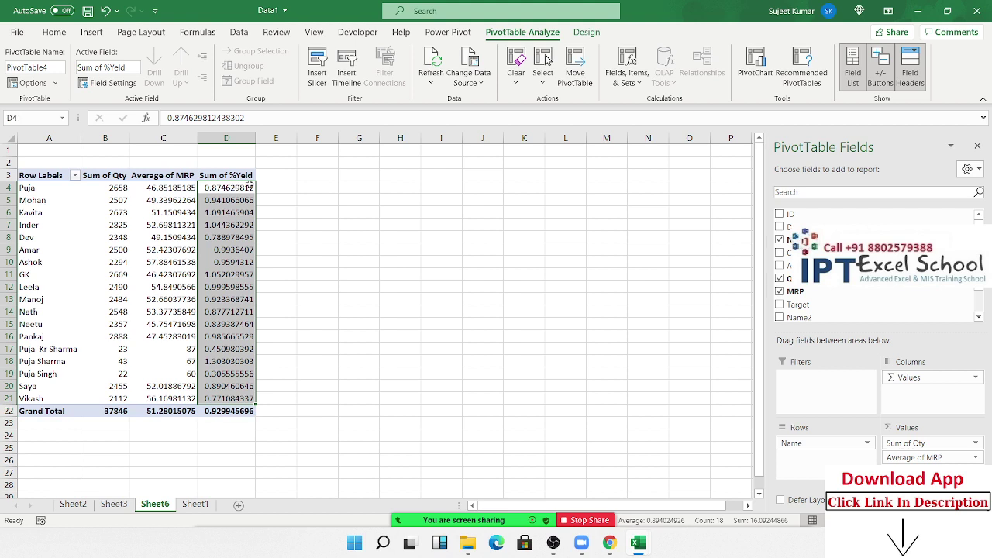
left_click(54, 32)
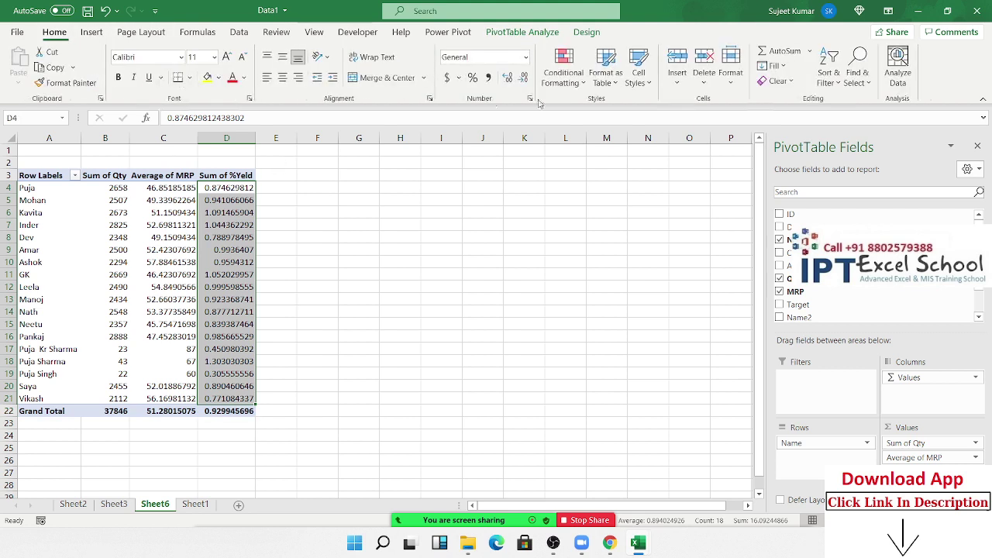
left_click(472, 78)
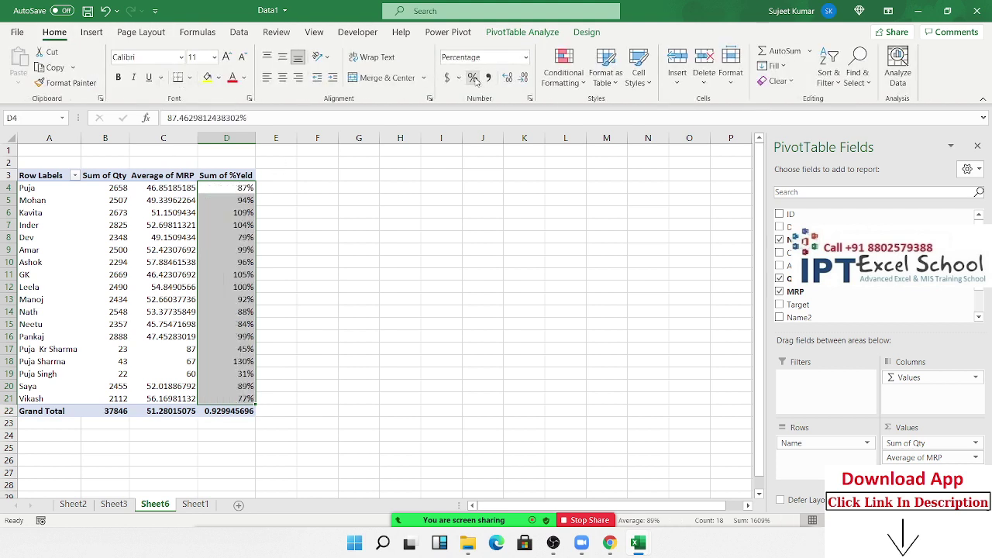
Check Puja's and Mohan's Sum of Qty and Average of MRP values.
left_click(112, 187)
mouse_move(147, 198)
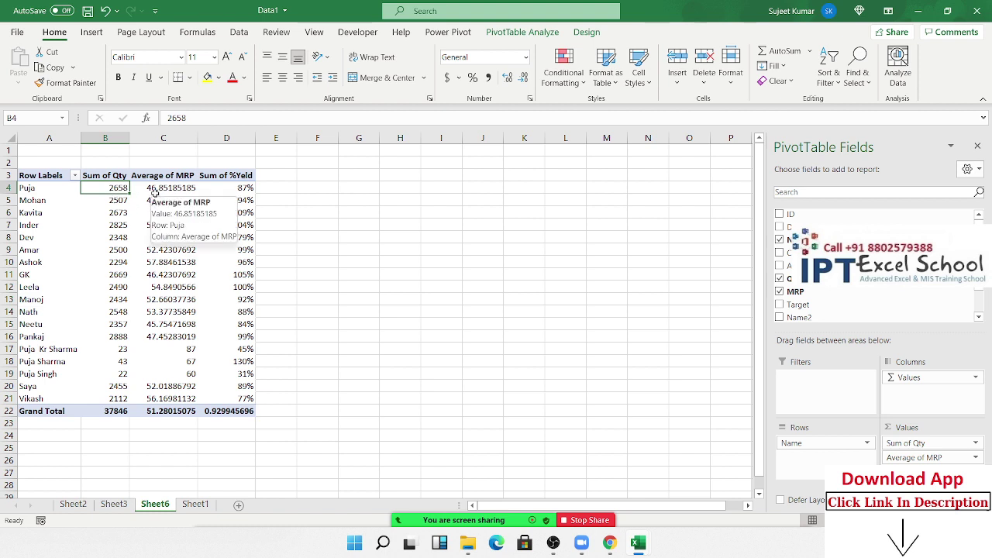
left_click(156, 191)
left_click(112, 188)
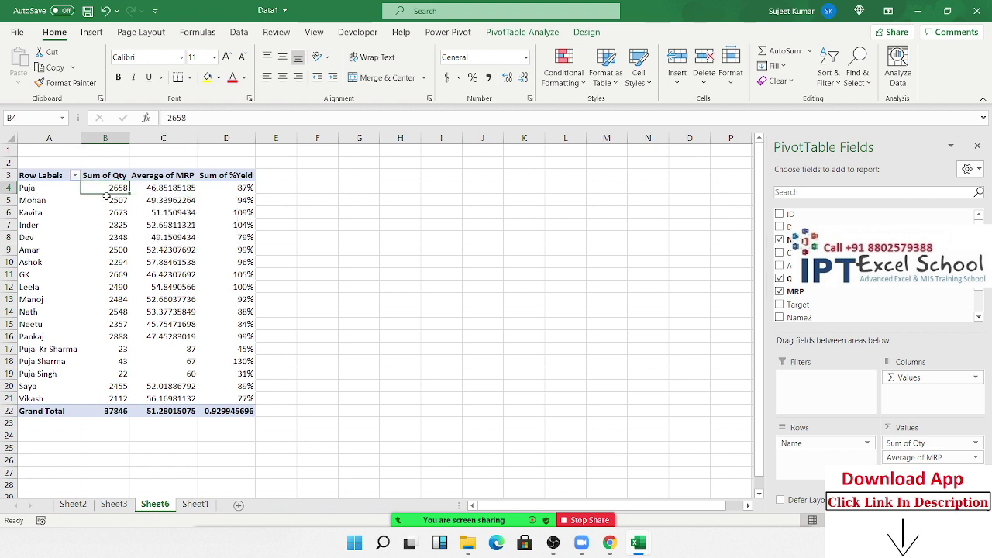
left_click(147, 200)
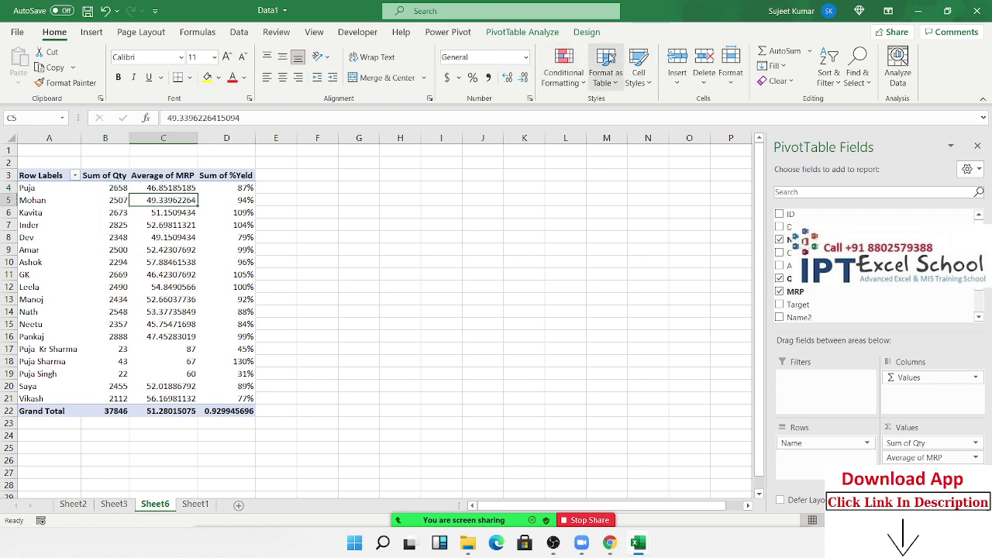
Add the Total calculated field with formula =Qty*MRP.
left_click(522, 32)
left_click(626, 76)
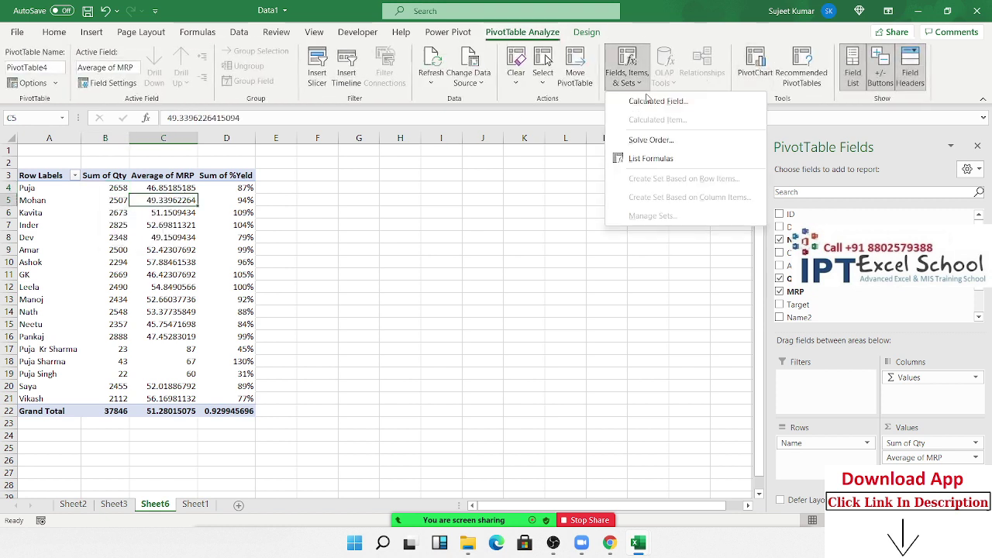
left_click(647, 102)
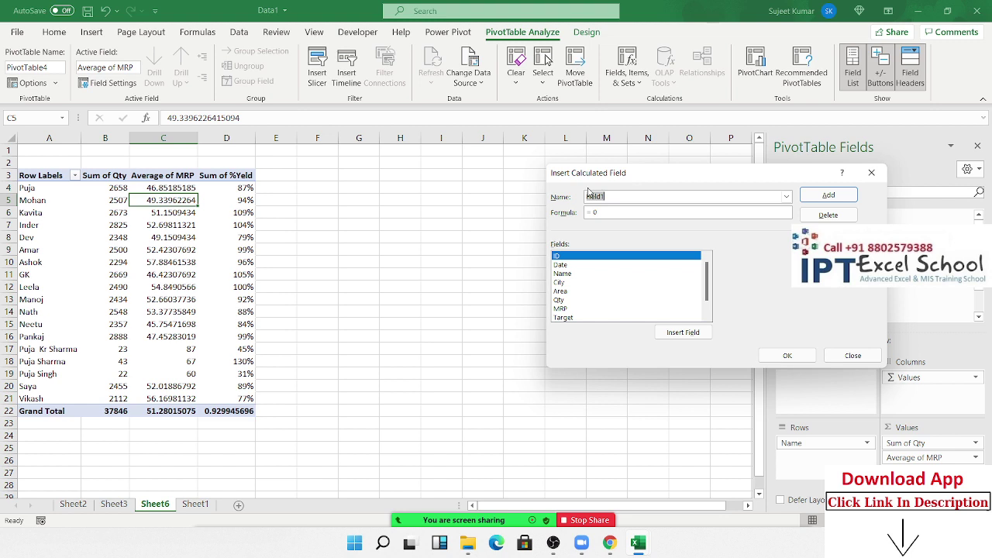
type("S")
double_click(569, 302)
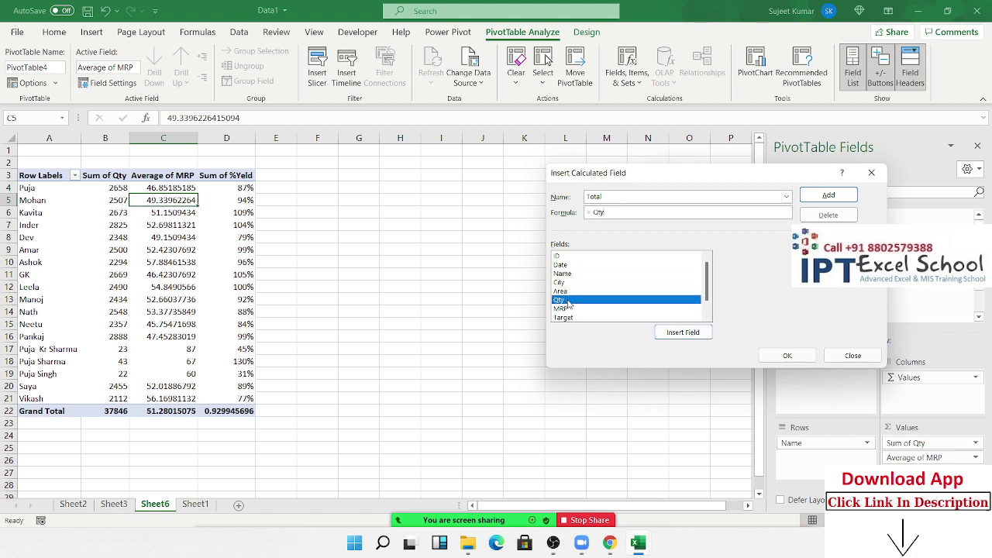
double_click(563, 310)
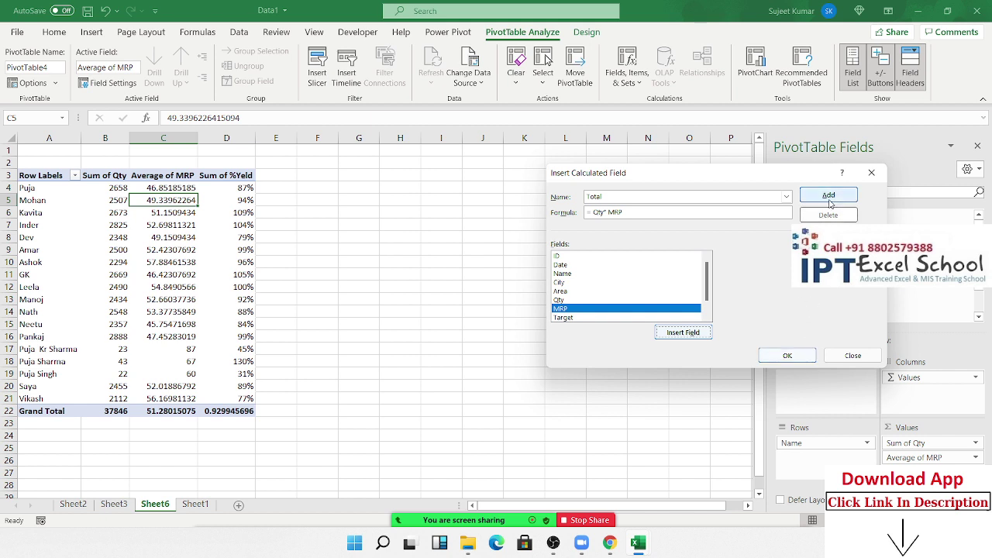
left_click(828, 195)
left_click(785, 359)
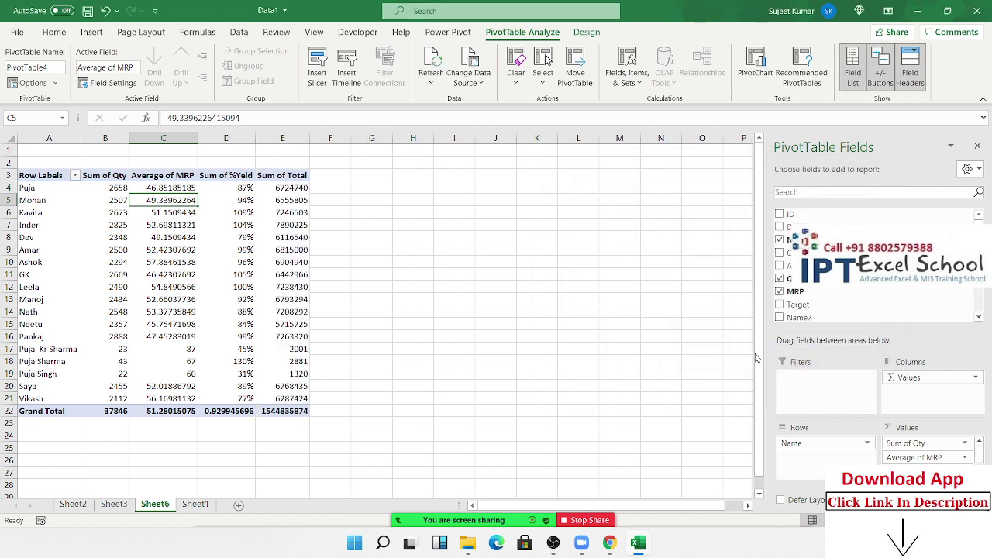
left_click_drag(276, 188, 276, 313)
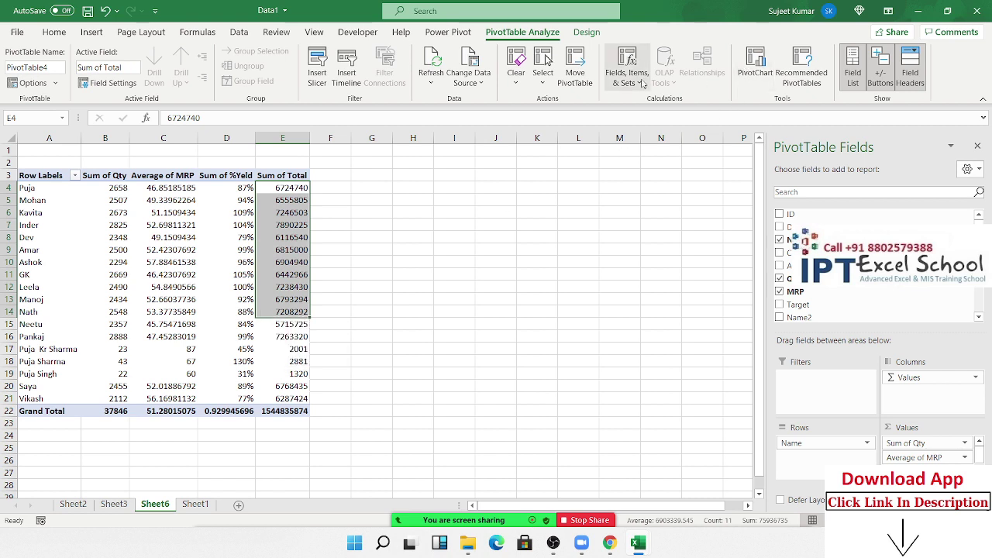
Add the GST calculated field with formula =Total*18%.
left_click(642, 84)
left_click(644, 100)
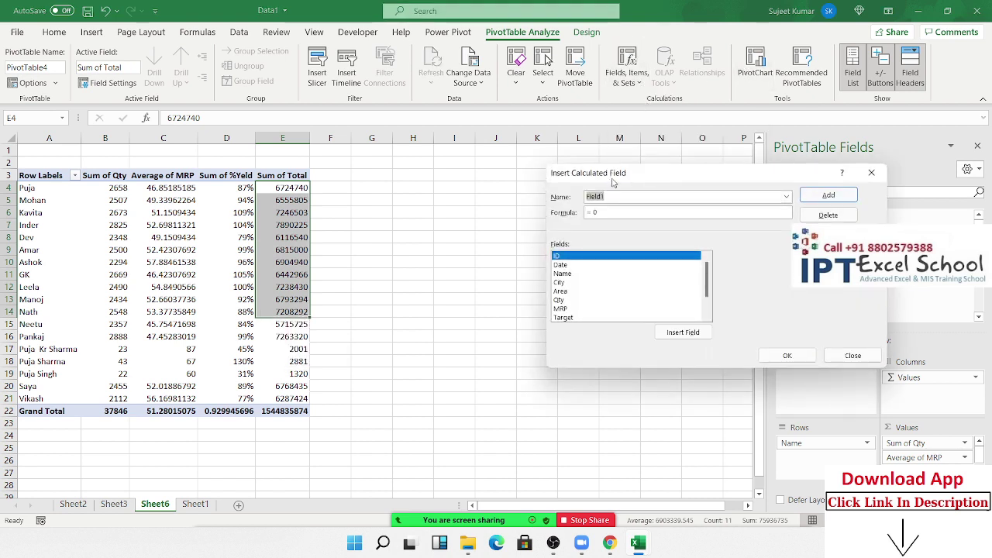
type("GST")
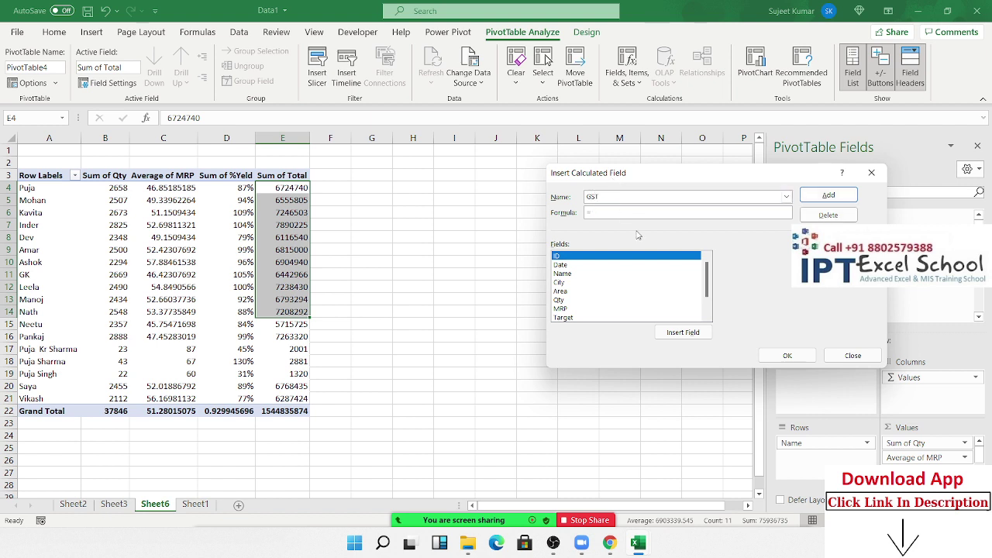
scroll(589, 294, "down", 2)
double_click(559, 317)
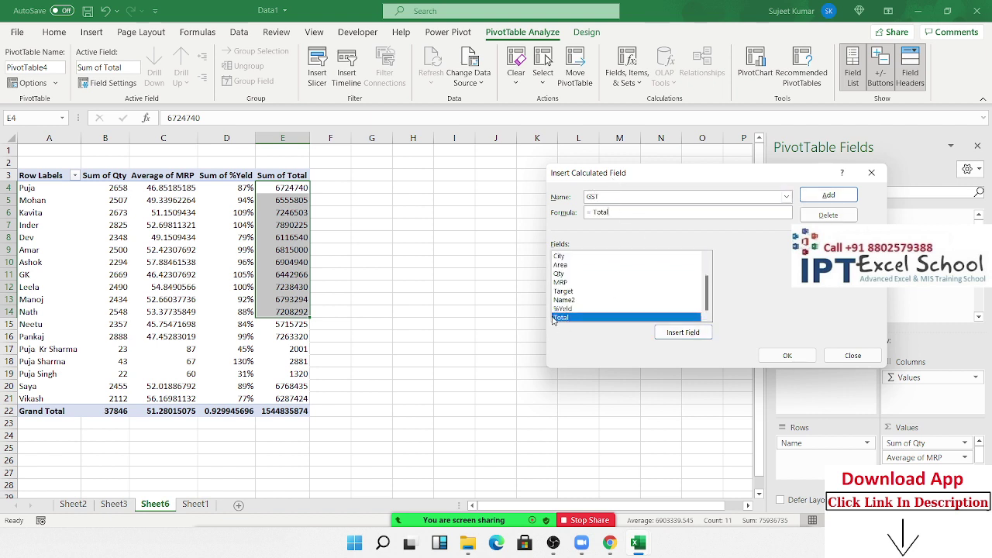
type("*")
left_click(828, 195)
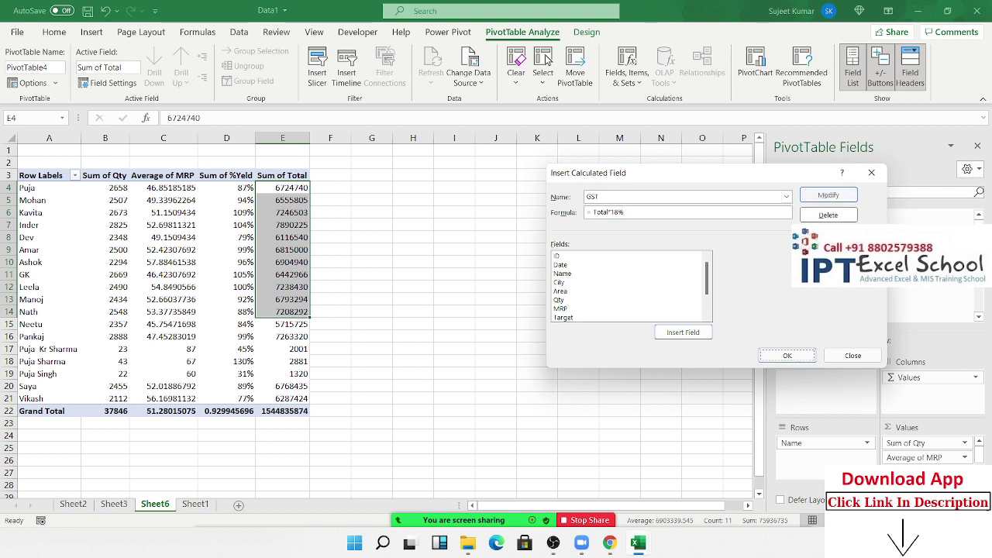
left_click(783, 355)
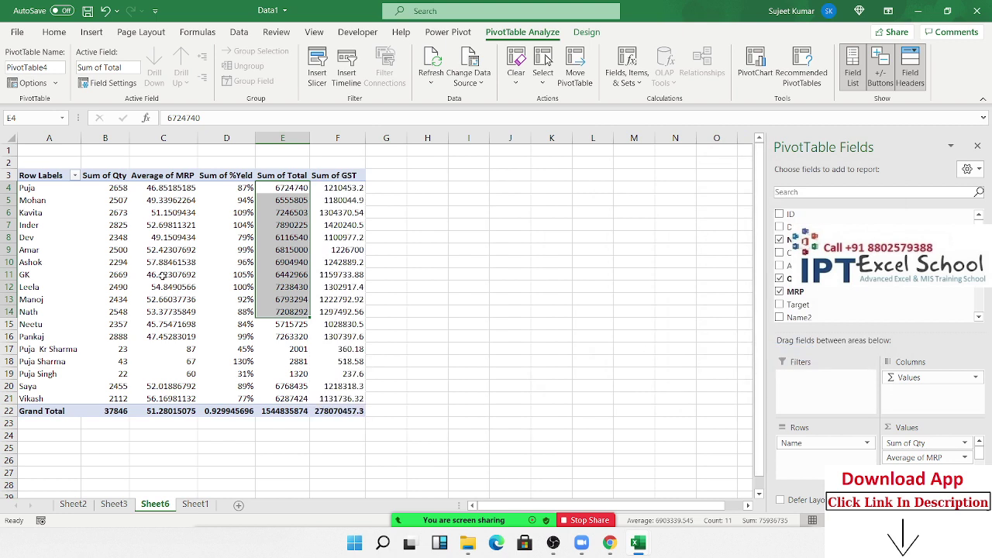
left_click_drag(163, 275, 162, 264)
left_click(635, 81)
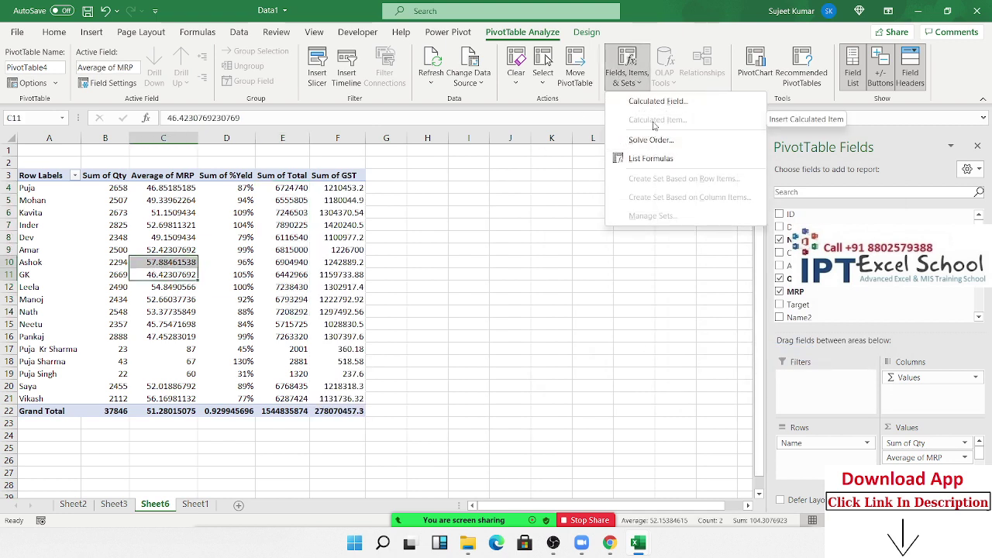
Try a calculated item on the Amar row, dismiss the averages warning, then view Sheet1.
left_click(49, 287)
left_click(39, 170)
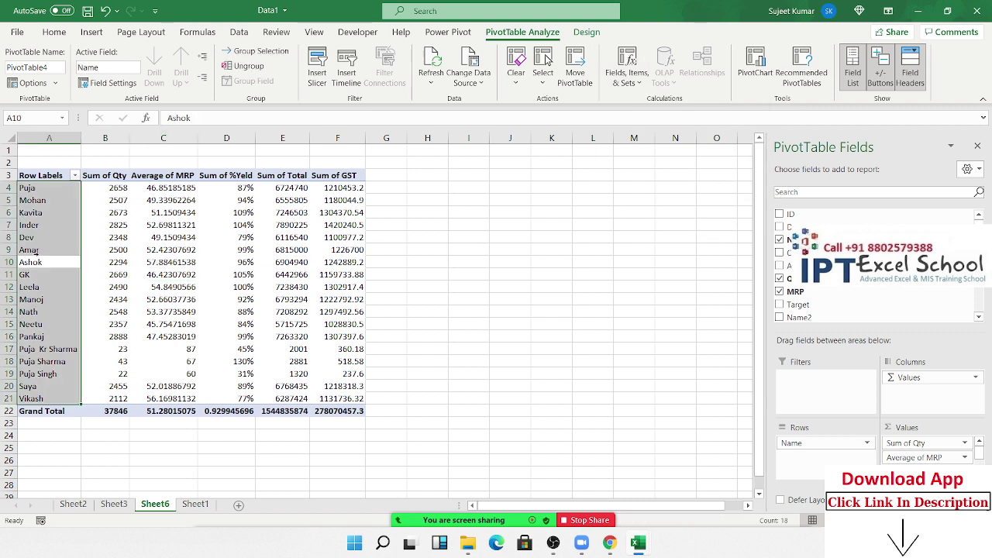
left_click(19, 250)
left_click(626, 76)
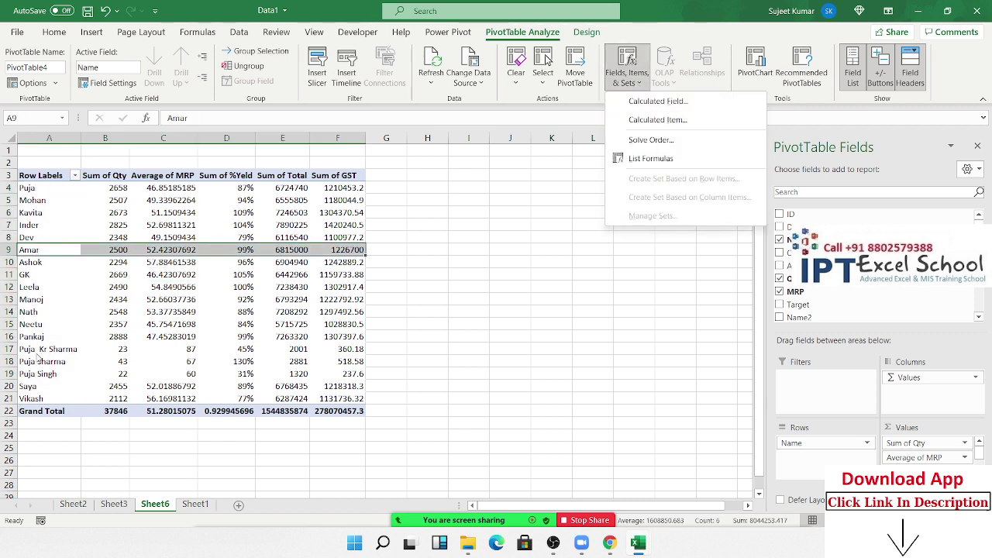
left_click(658, 121)
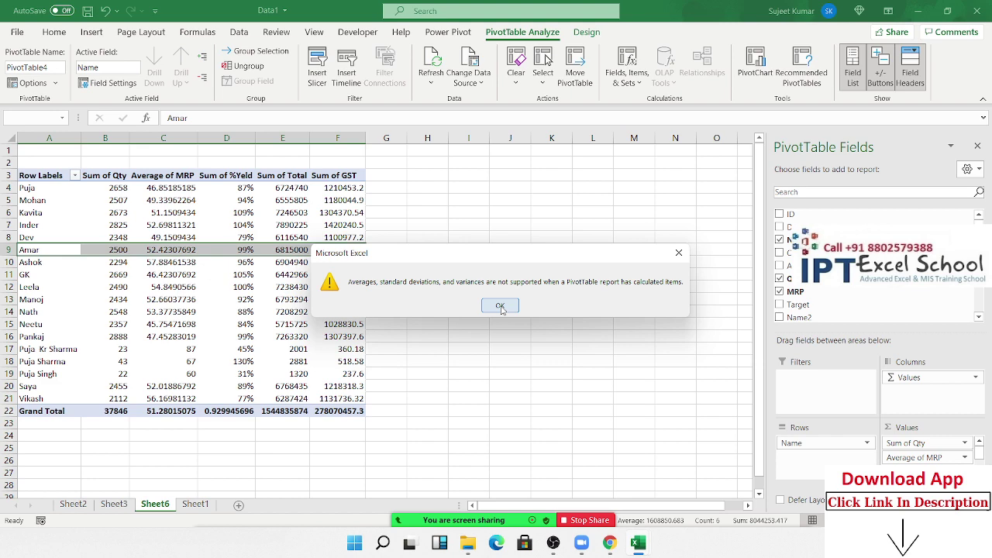
left_click(501, 306)
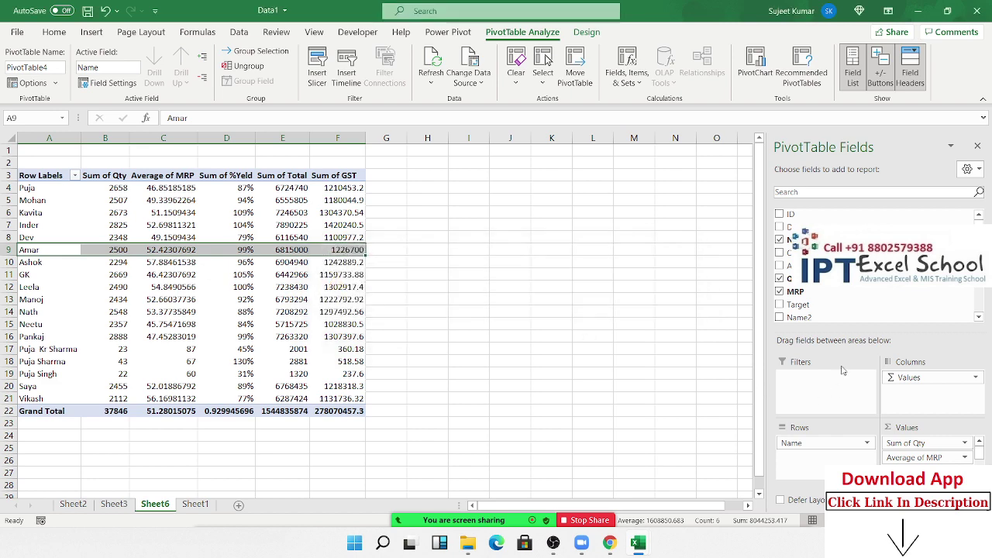
left_click(196, 504)
left_click(116, 266)
Copy the Sheet1 data range A1:H797 and paste it into a new workbook, Book2.
key("ctrl+Up")
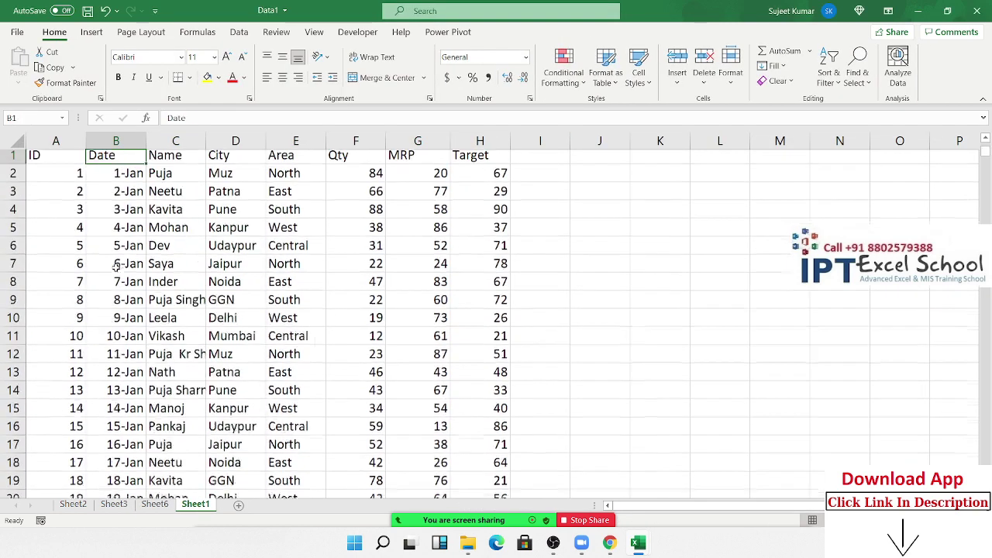
key("ctrl+Home")
key("ctrl+shift+Right")
key("ctrl+shift+Down")
key("ctrl+c")
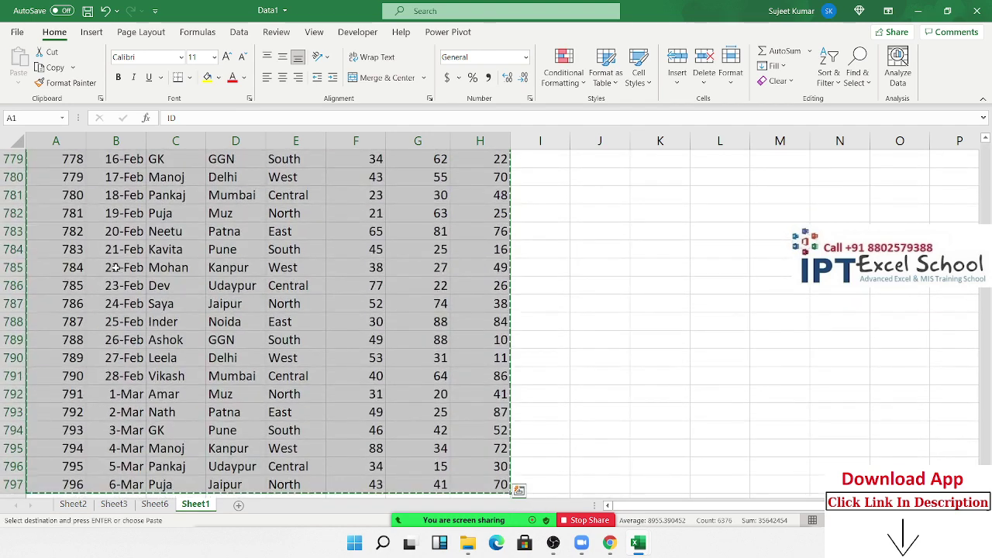
key("ctrl+n")
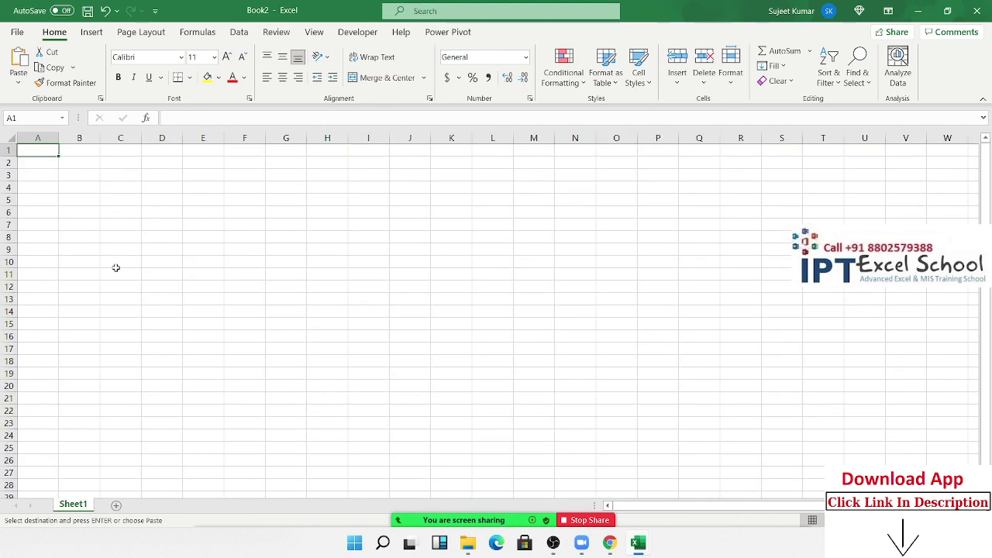
key("ctrl+v")
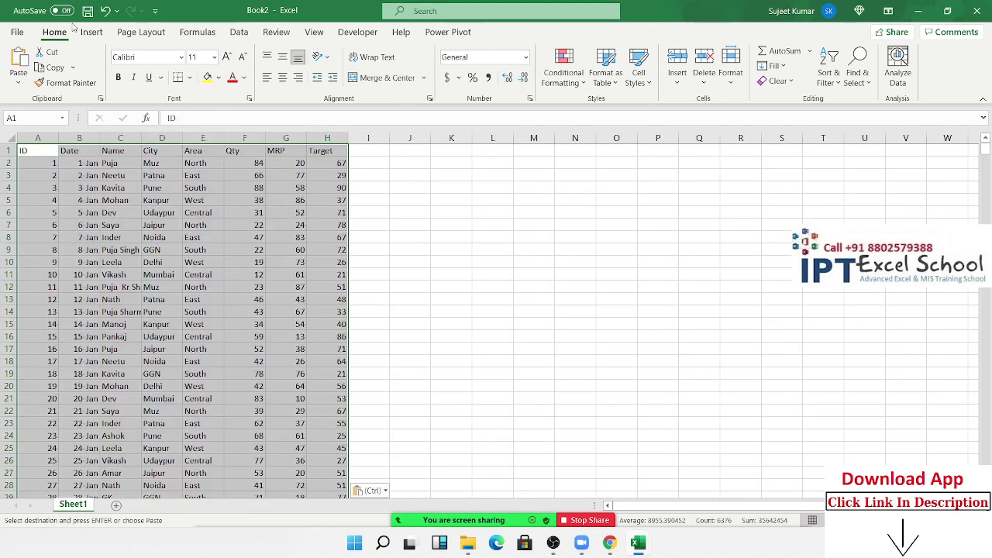
Insert a PivotTable on a new sheet with Name in Rows and Sum of Qty.
left_click(88, 32)
left_click(24, 62)
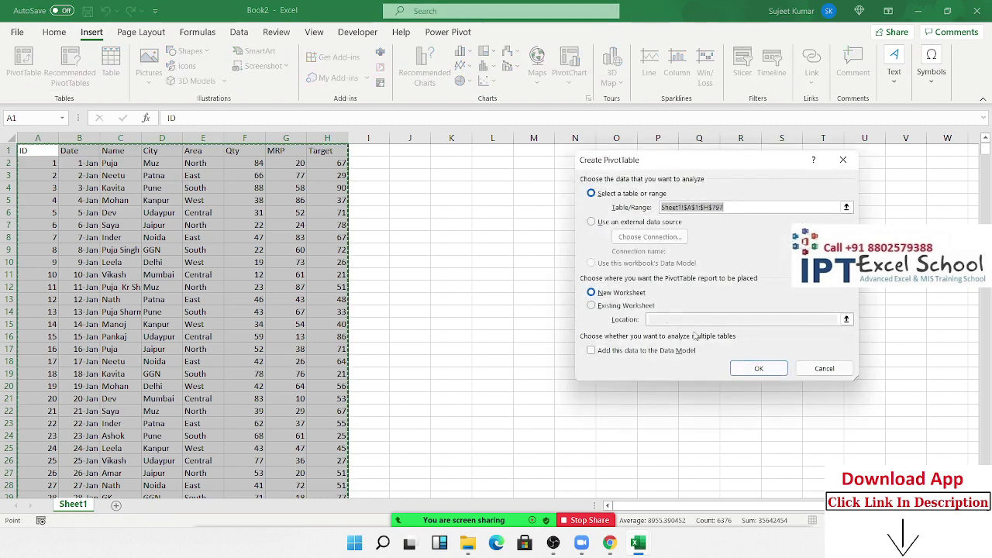
left_click(746, 365)
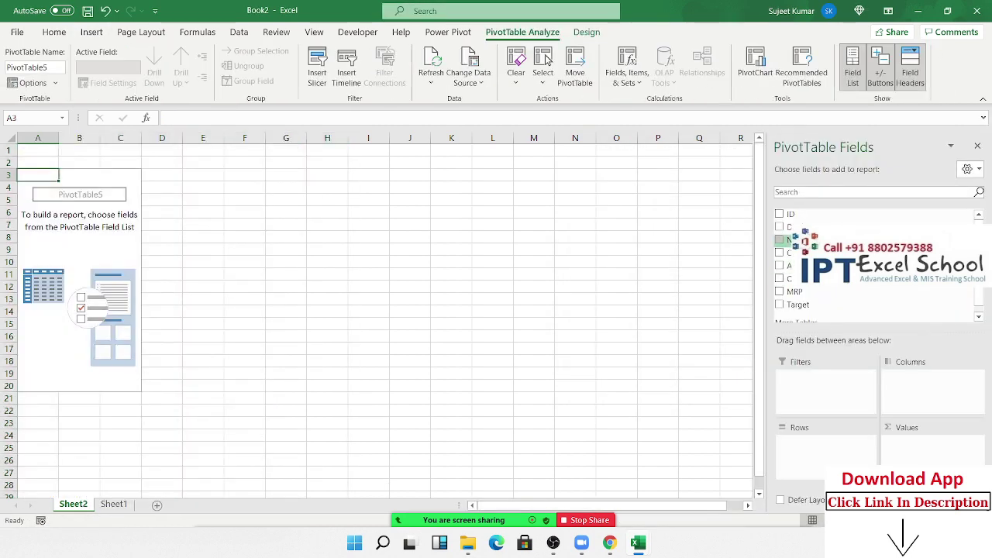
scroll(826, 291, "up", 1)
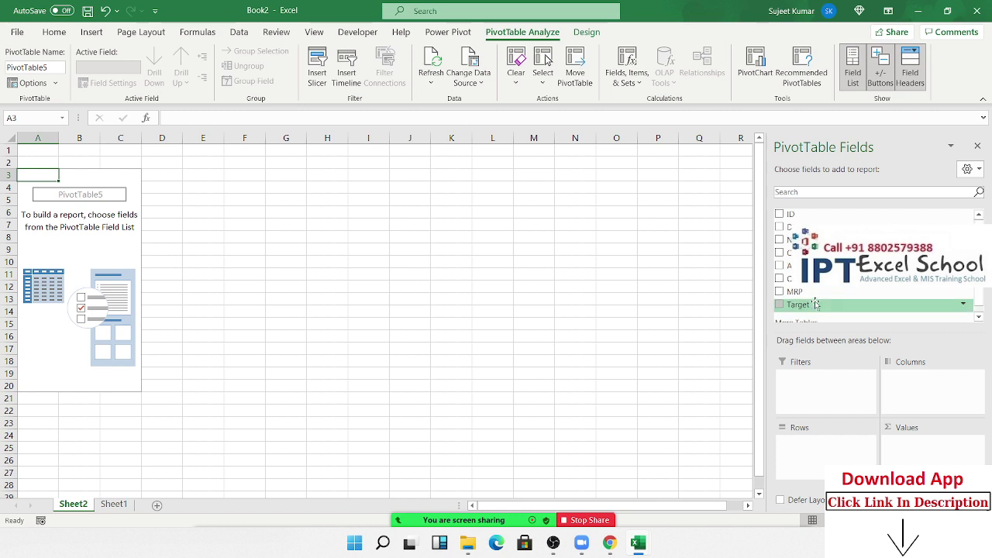
mouse_move(799, 239)
left_mouse_down()
mouse_move(830, 410)
mouse_move(822, 443)
left_mouse_up()
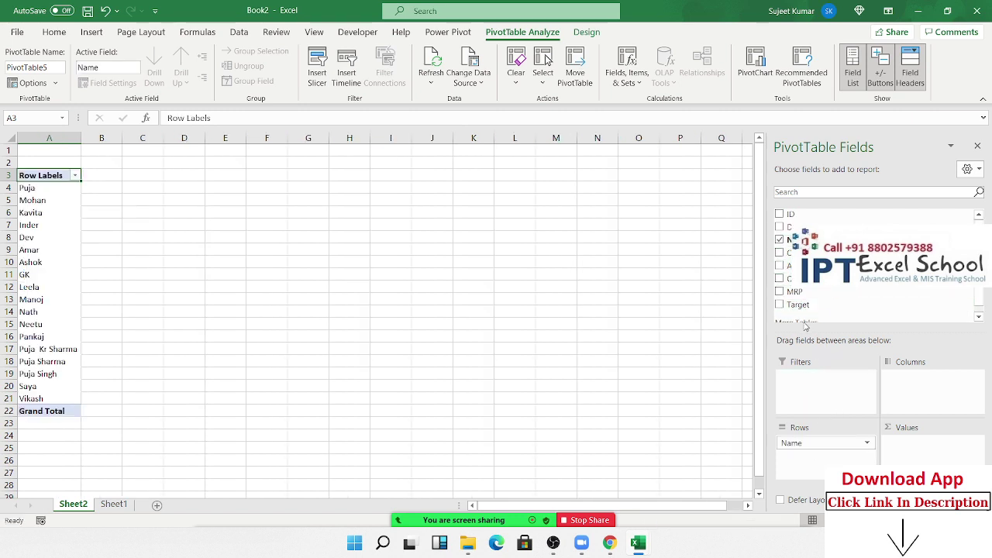
left_click_drag(799, 292, 906, 442)
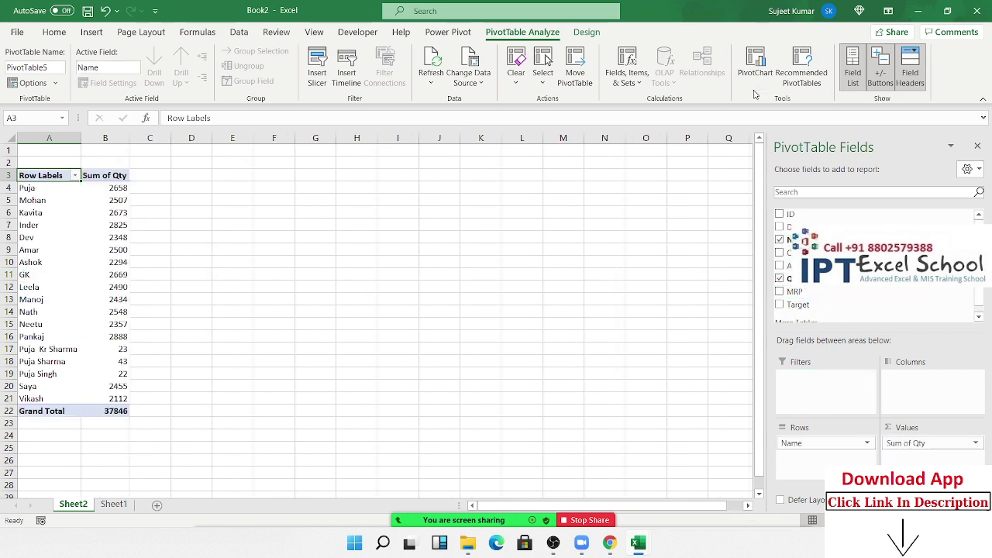
left_click(639, 81)
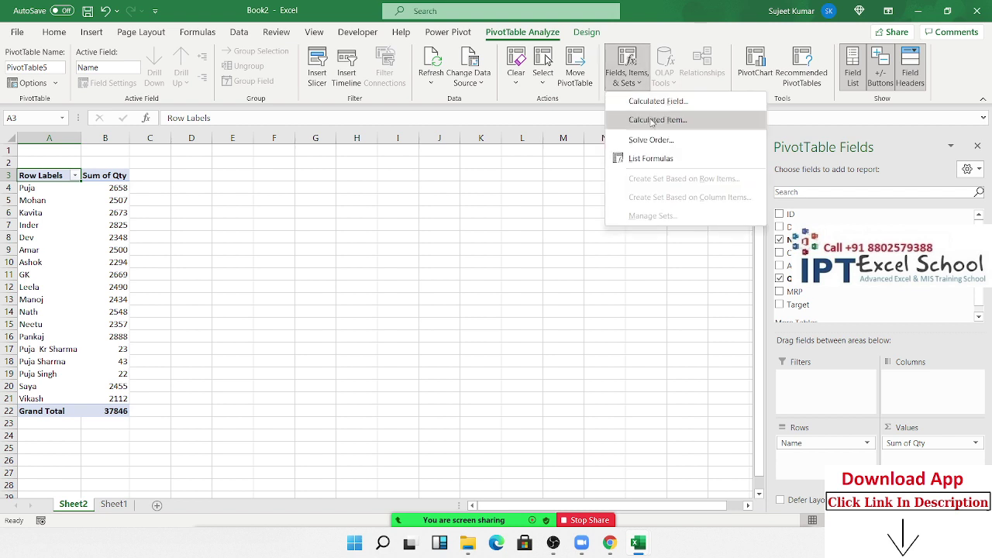
left_click(653, 121)
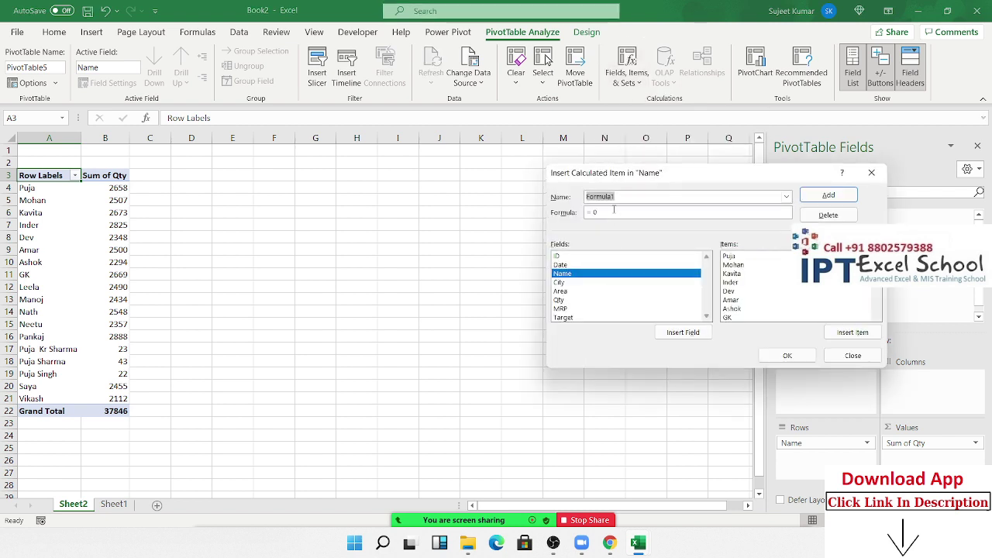
type("Pu")
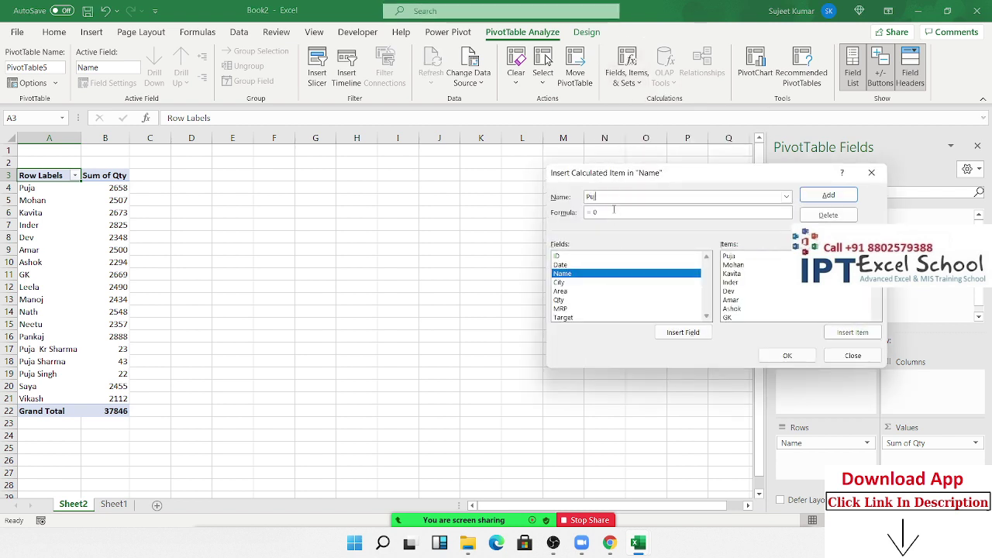
type("ja")
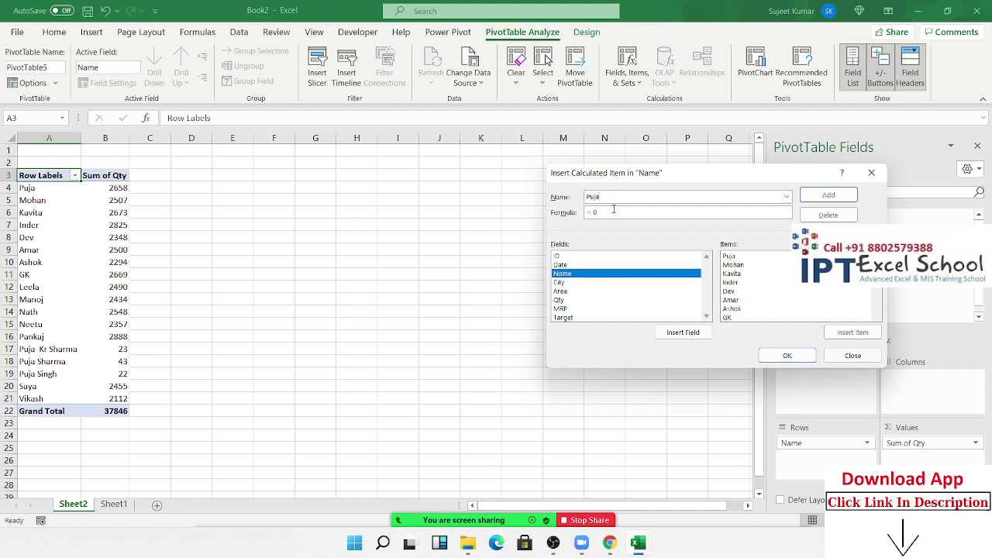
type("_All")
left_click(731, 257)
left_click(852, 334)
type("+")
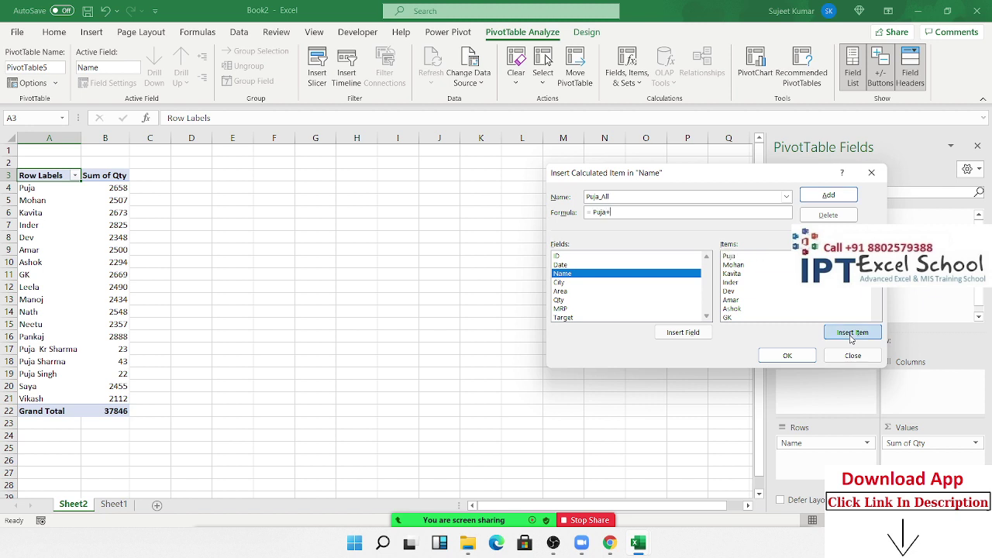
scroll(768, 314, "down", 2)
scroll(767, 310, "down", 1)
left_click(769, 284)
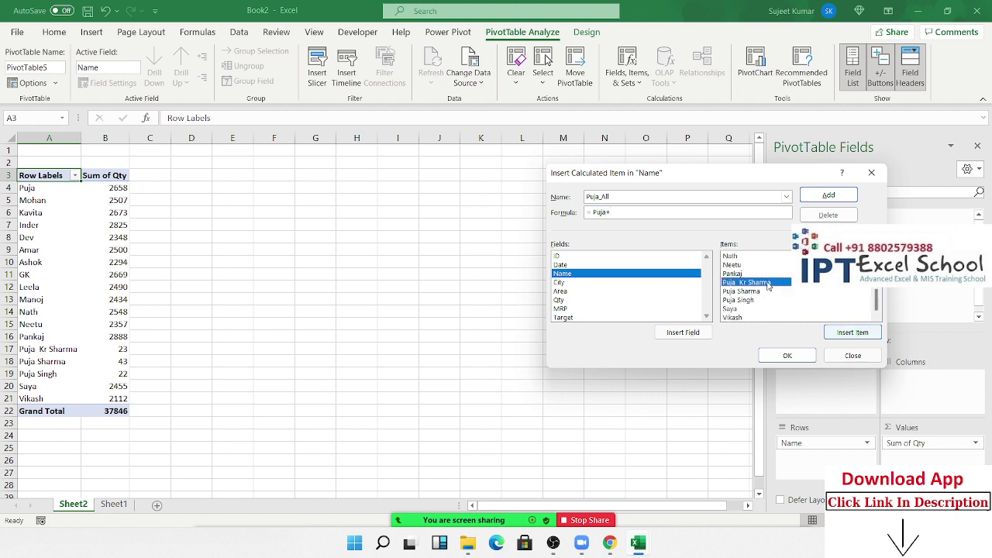
left_click(853, 332)
type("+")
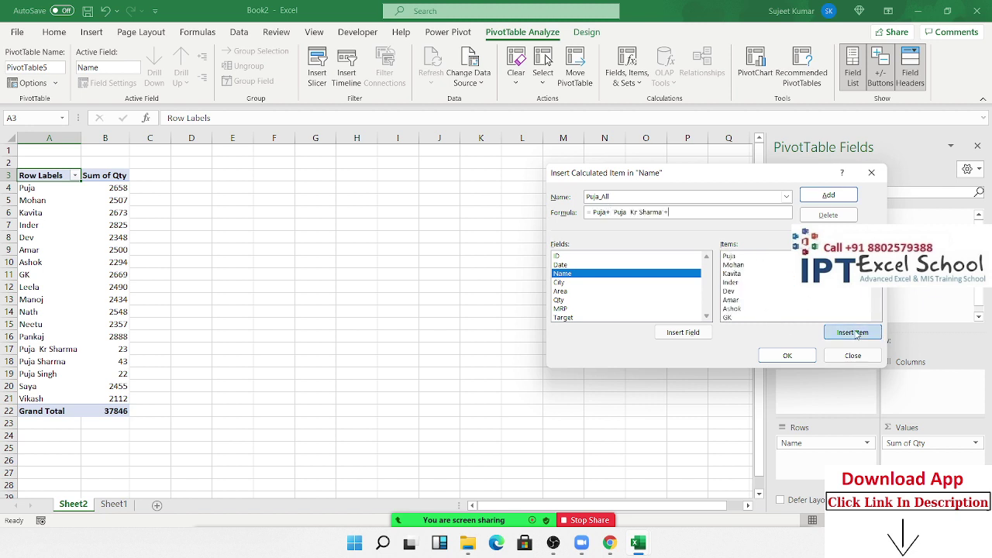
scroll(834, 293, "down", 3)
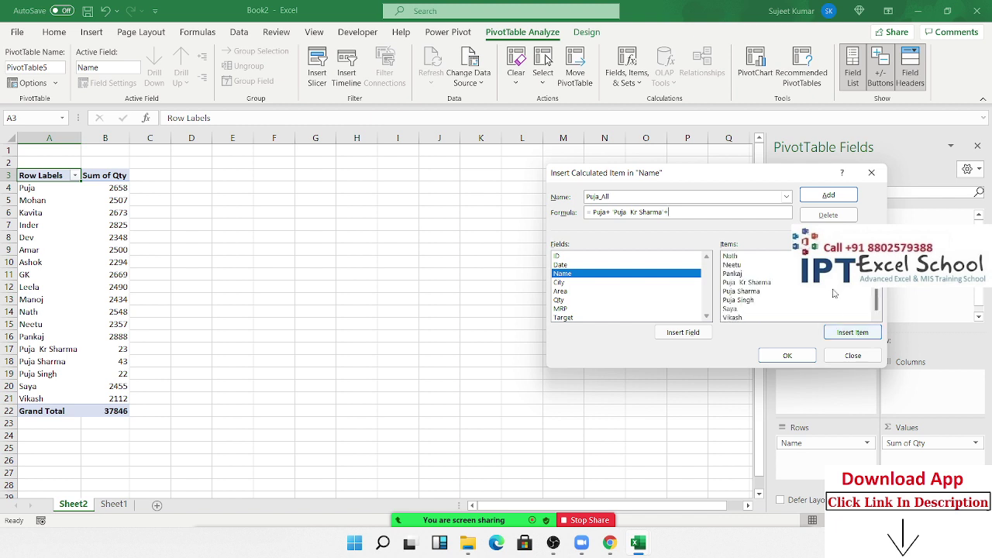
left_click(755, 291)
left_click(853, 332)
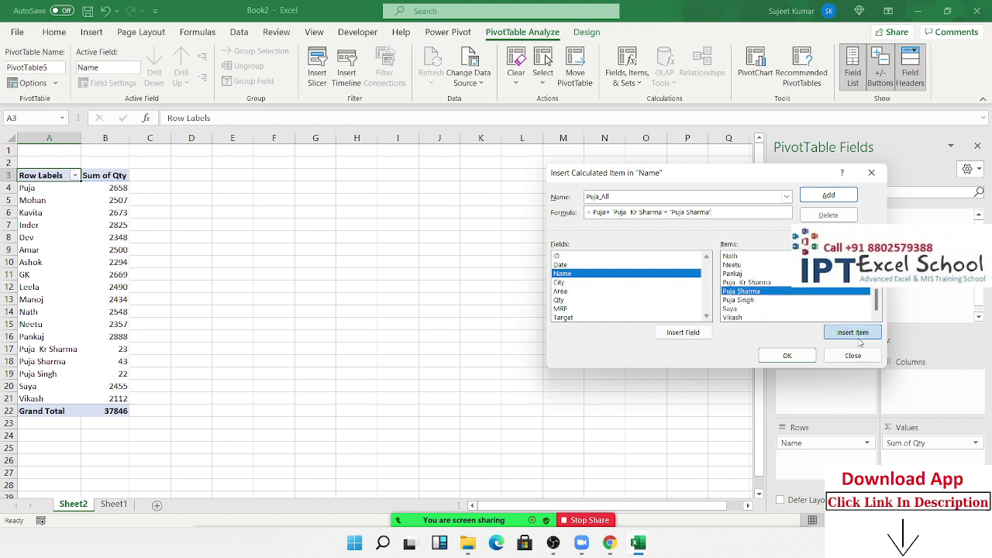
type("+")
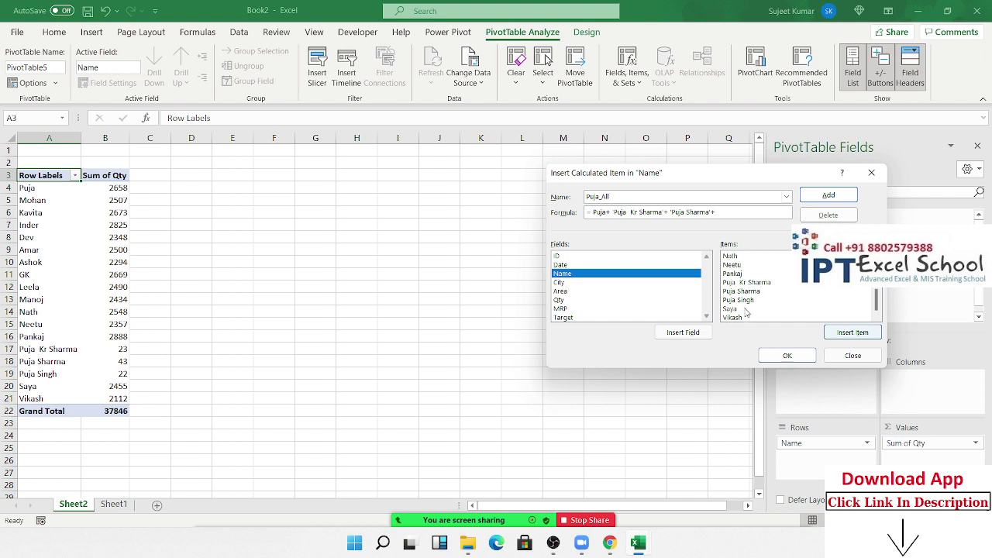
left_click(746, 300)
left_click(853, 332)
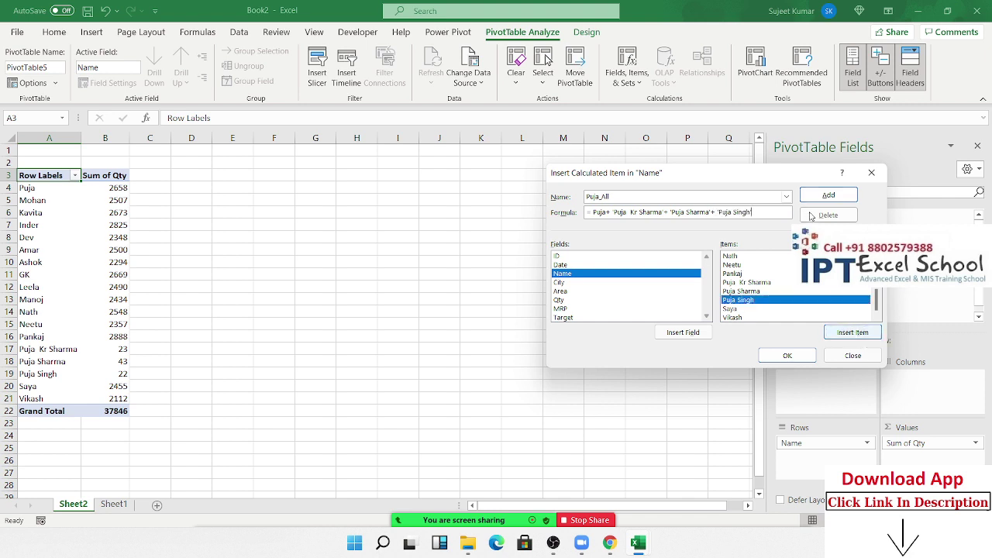
left_click(829, 196)
Apply the Puja_All item, then go to the Data1 workbook's Sheet6 pivot.
left_click(788, 356)
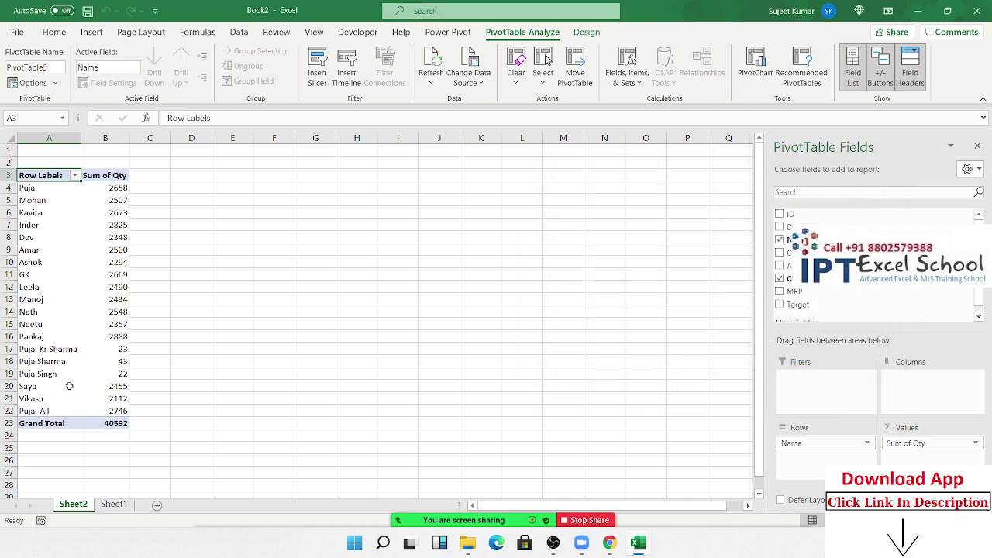
left_click_drag(46, 411, 93, 410)
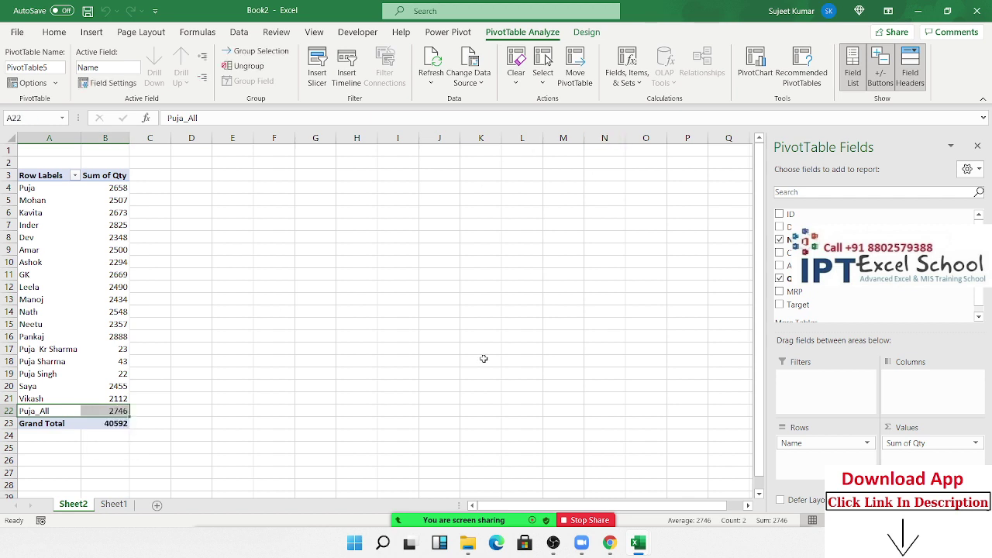
mouse_move(633, 545)
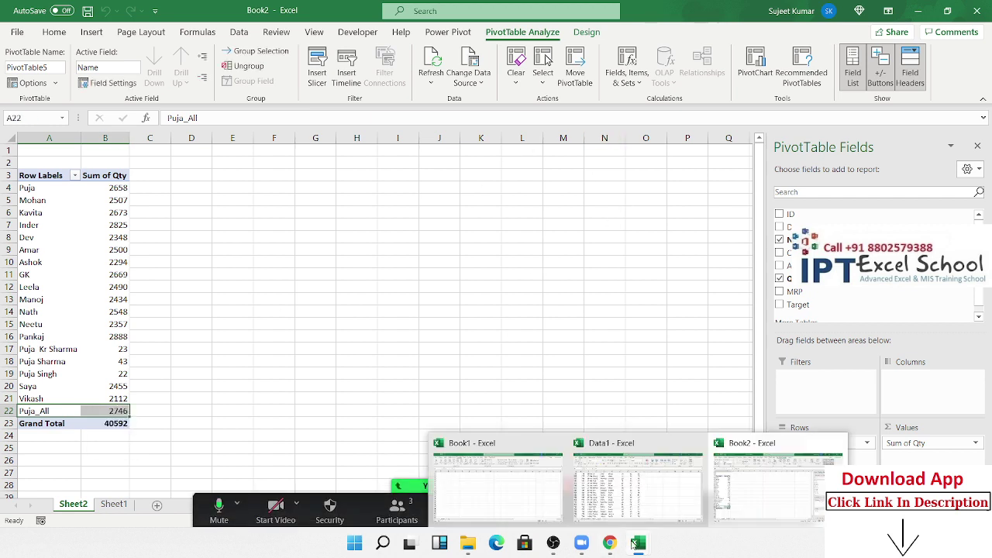
left_click(679, 515)
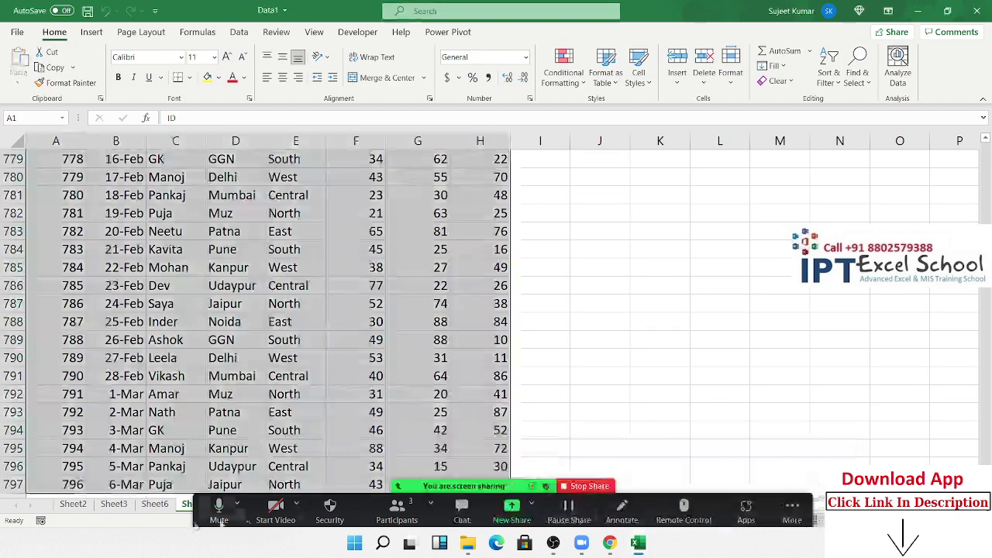
left_click(426, 384)
left_click(155, 504)
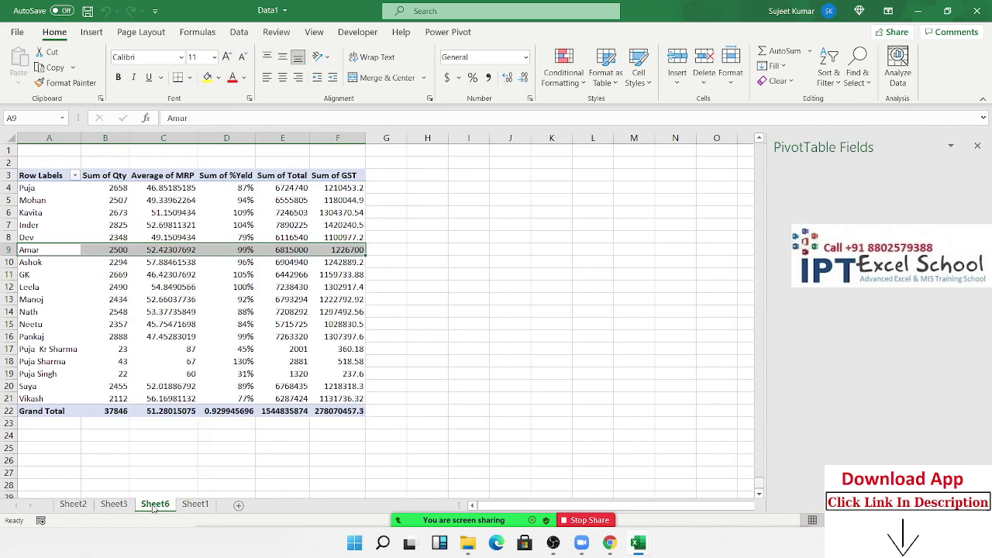
List the pivot's formulas (%Yeld, Total, GST) on a new sheet, then close Data1.
left_click(248, 299)
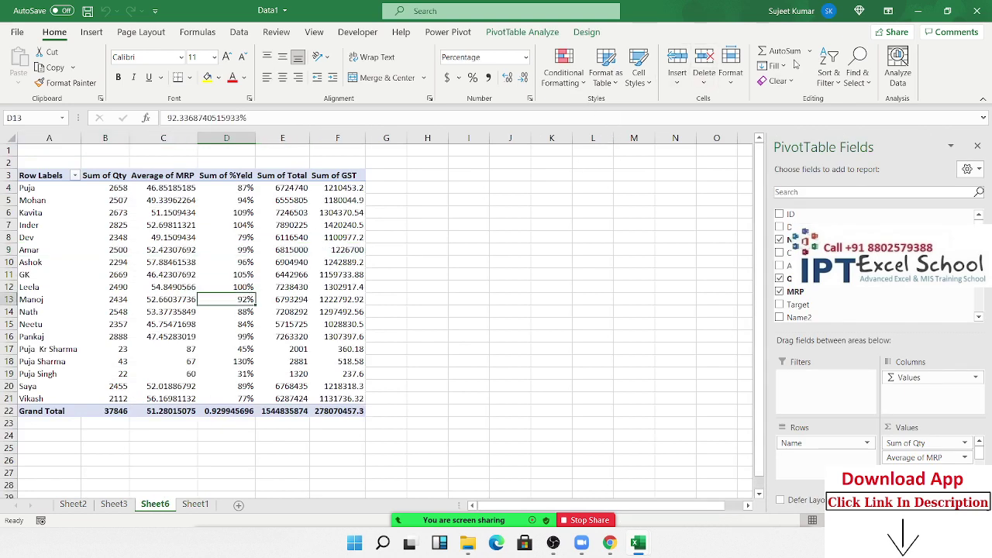
left_click(522, 32)
left_click(626, 74)
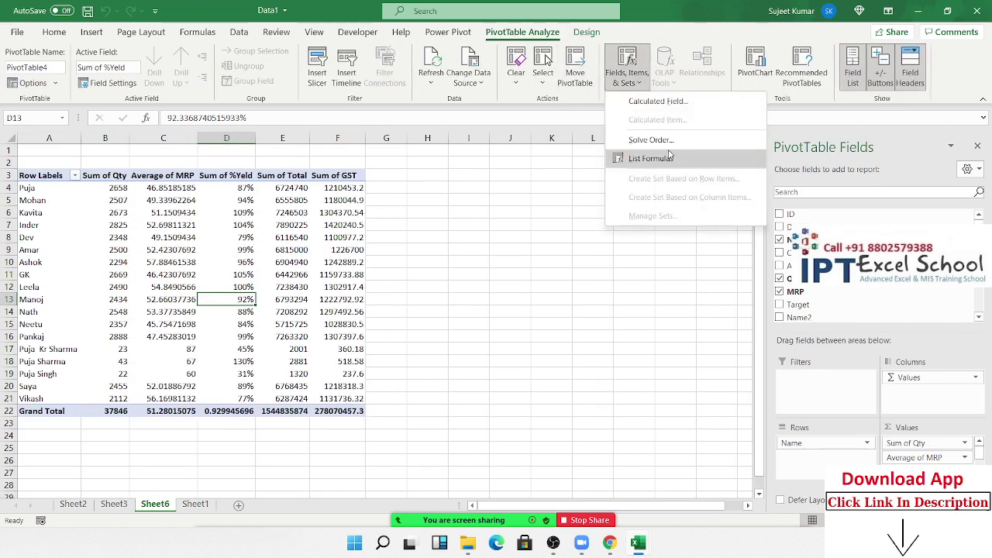
left_click(651, 158)
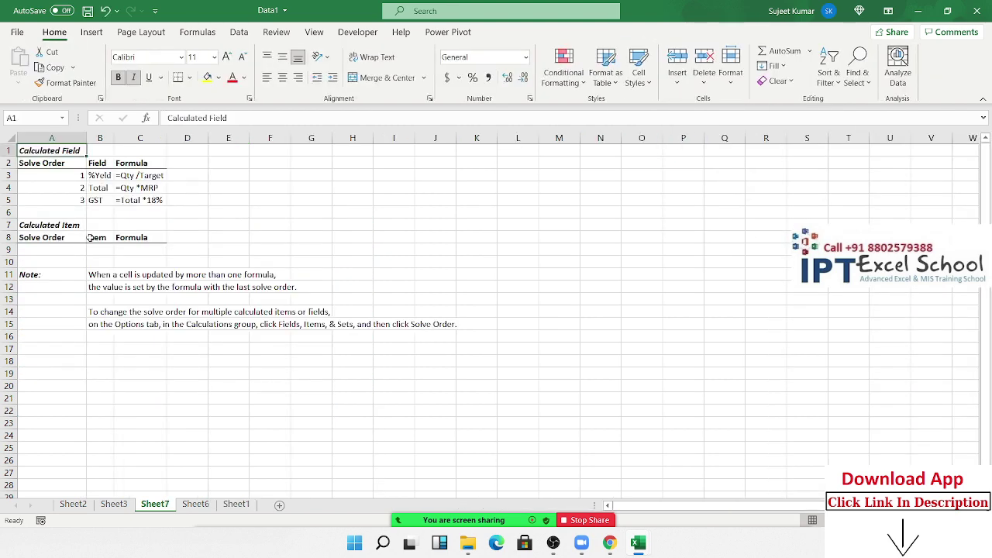
left_click_drag(82, 176, 256, 381)
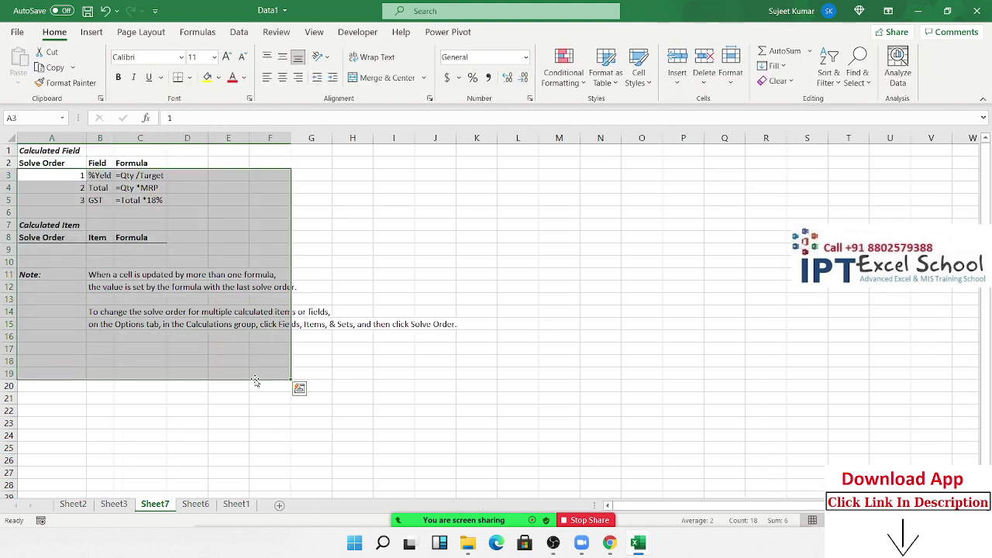
left_click(977, 10)
Discard Data1's changes and insert a blank Sheet3 after Book2's Sheet1 tab.
left_click(496, 298)
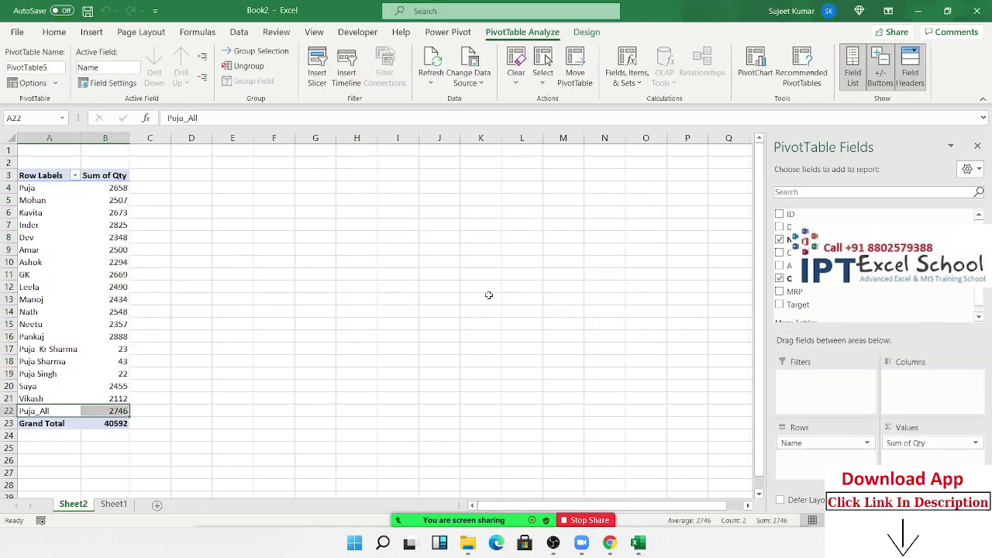
left_click(116, 505)
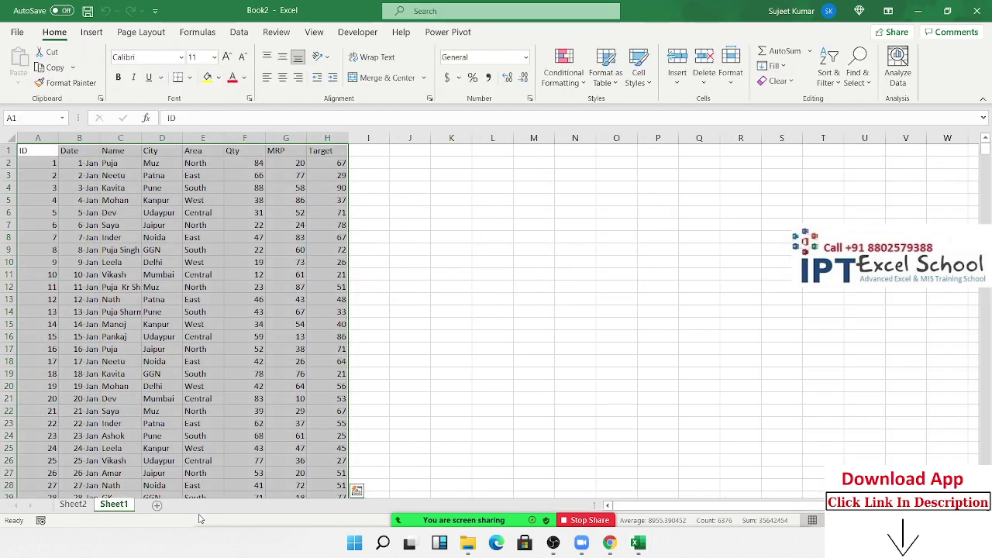
left_click(157, 505)
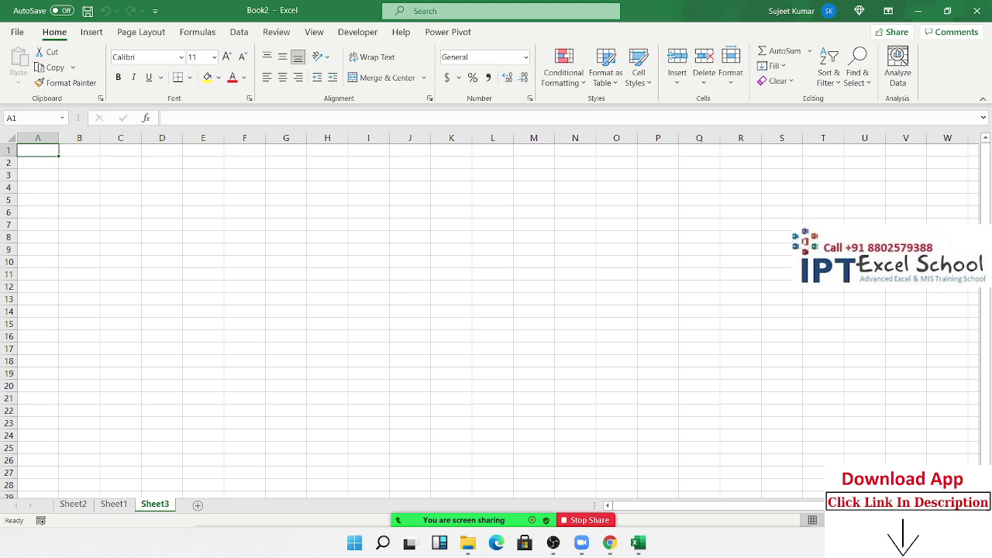
left_click(113, 505)
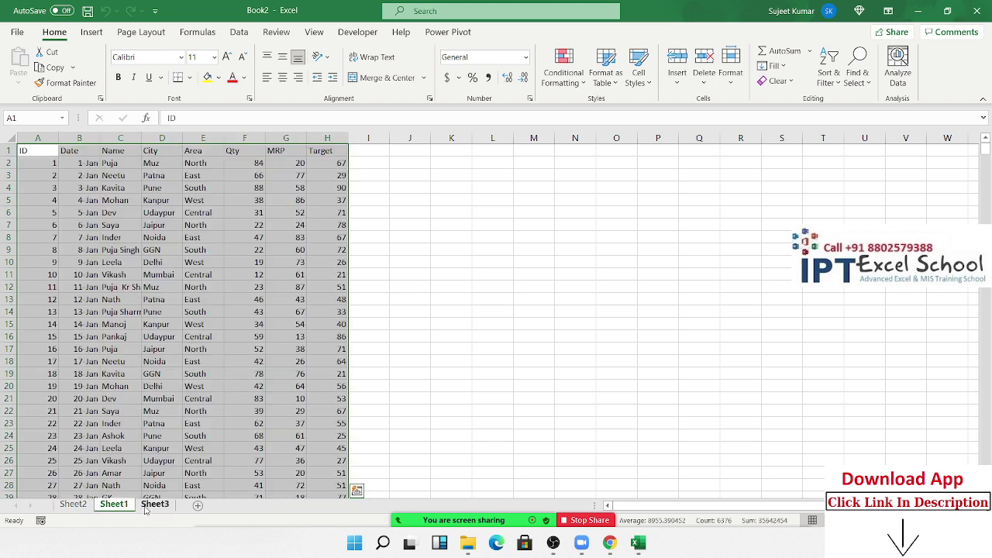
left_click(149, 506)
mouse_move(632, 536)
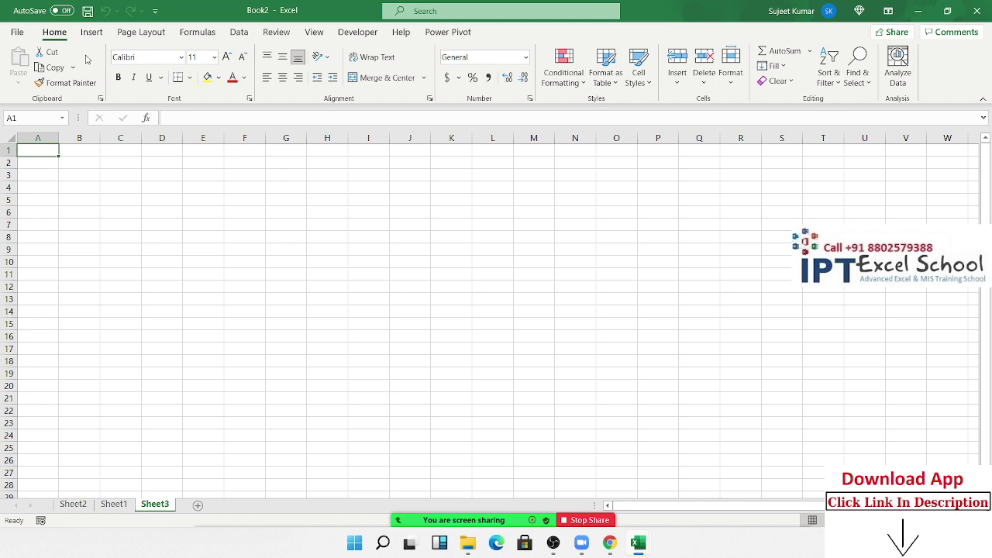
Start a PivotTable from an external connection, browsing to the Desktop\Data1 workbook.
left_click(91, 32)
left_click(25, 72)
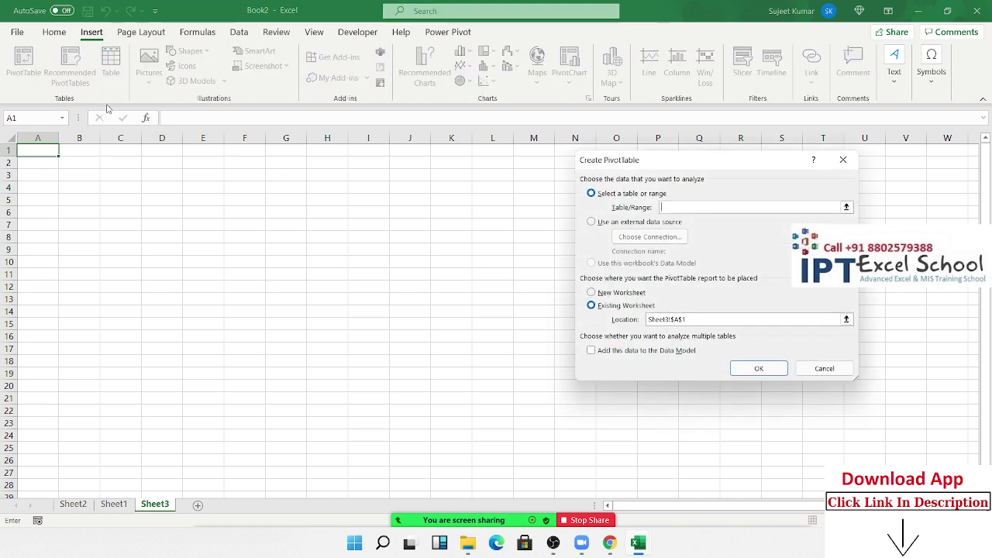
left_click(652, 223)
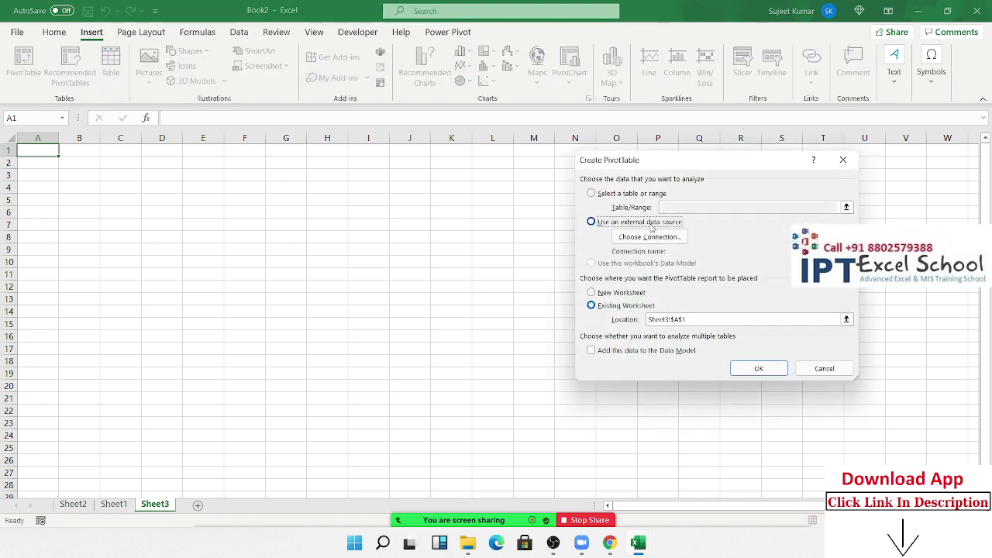
left_click(650, 237)
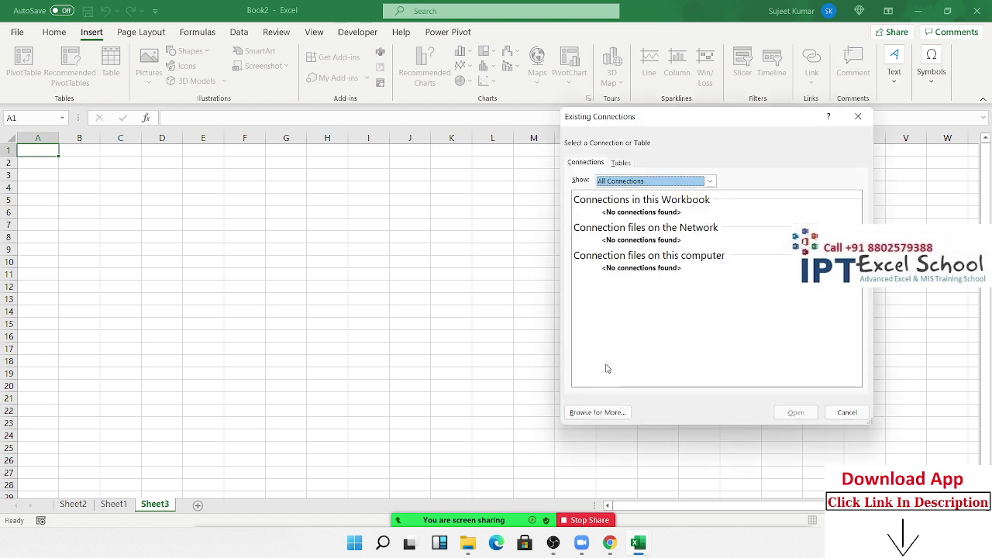
left_click(603, 416)
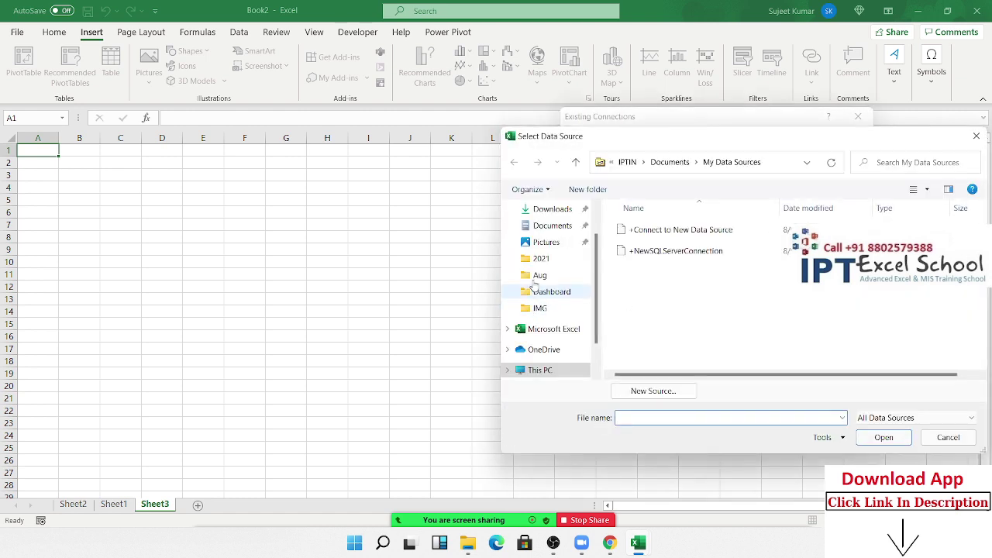
scroll(545, 252, "up", 1)
left_click(547, 234)
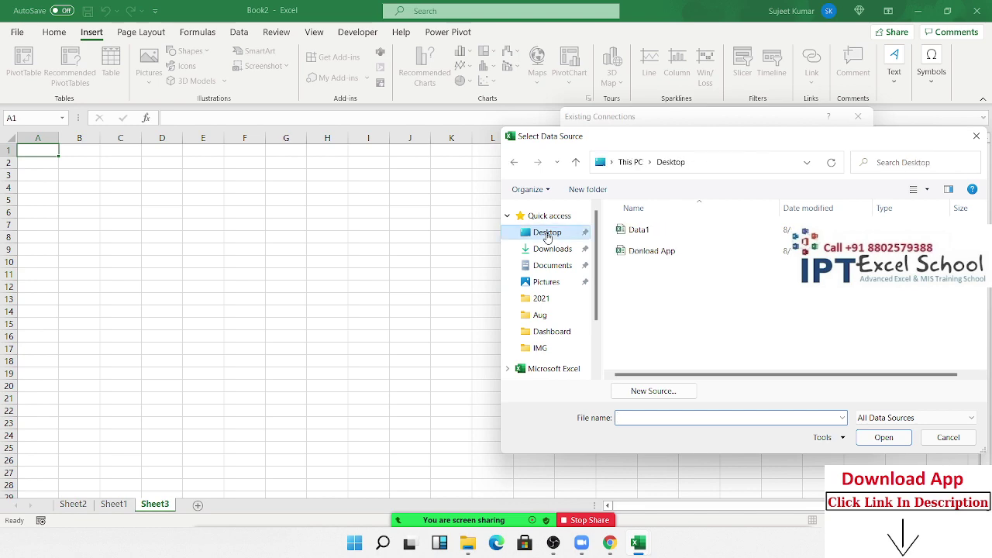
left_click(646, 234)
left_click(884, 437)
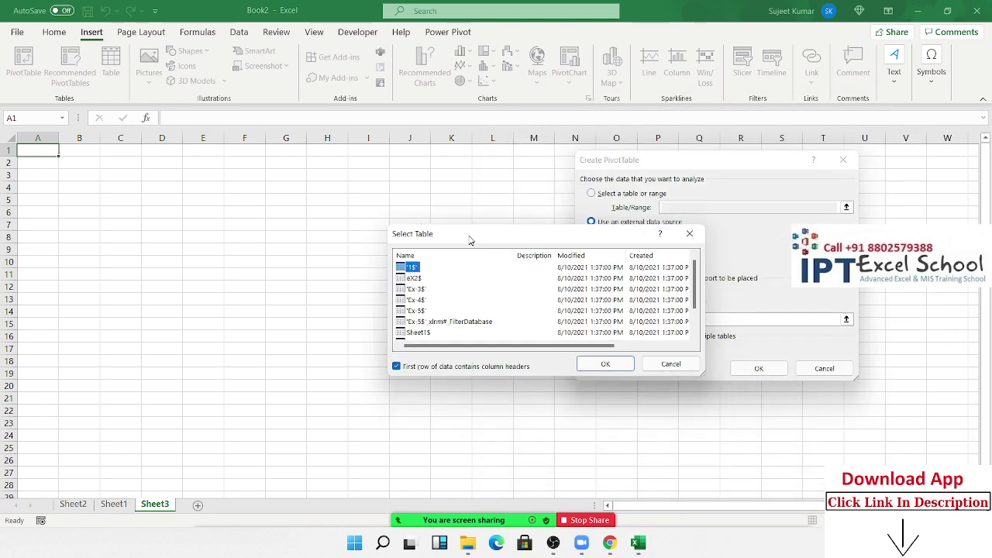
Choose the Sheet1$ table and create the empty PivotTable6 on Sheet3.
left_click_drag(758, 375, 471, 240)
left_click(430, 332)
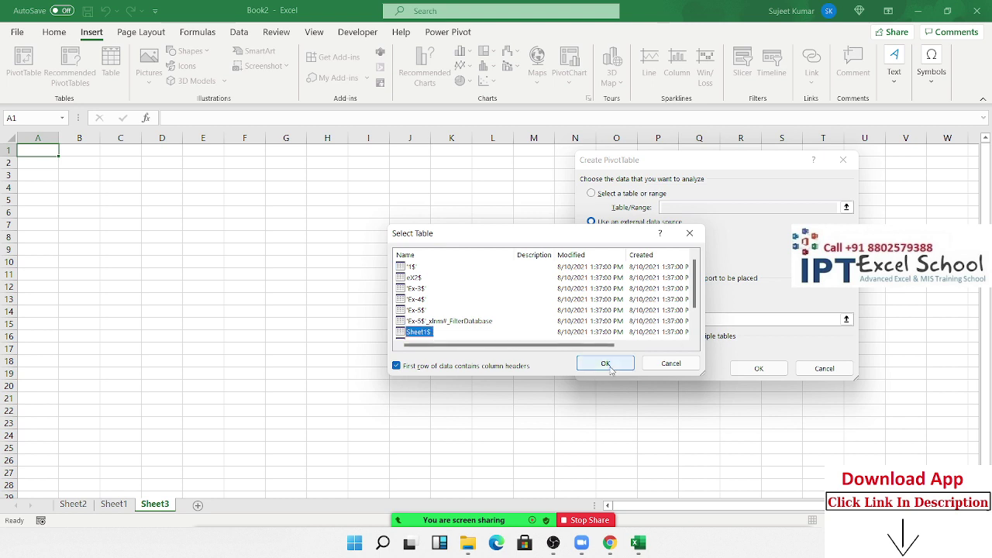
left_click(606, 363)
left_click(770, 372)
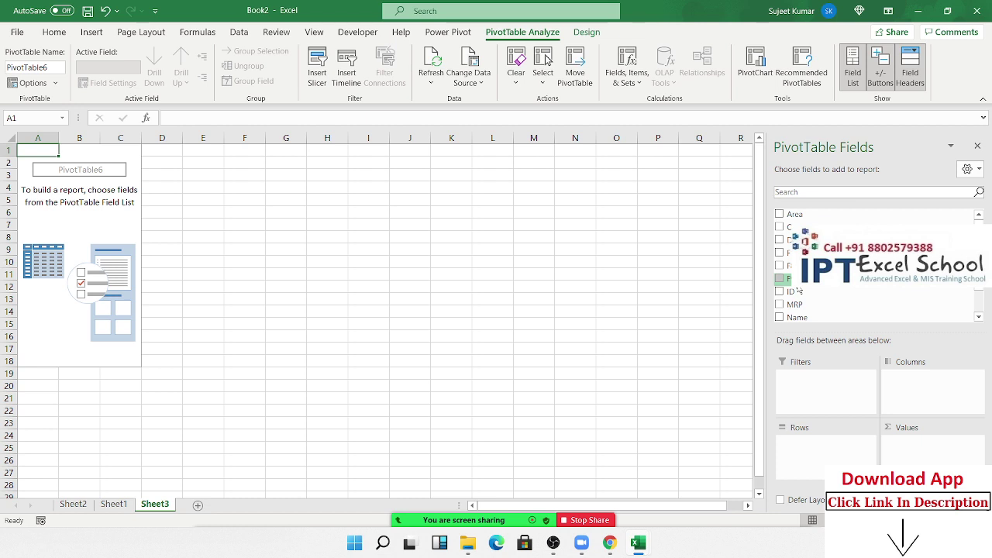
Reopen Data1 read-only from the desktop and check the extent of its Sheet1 data.
key("super+d")
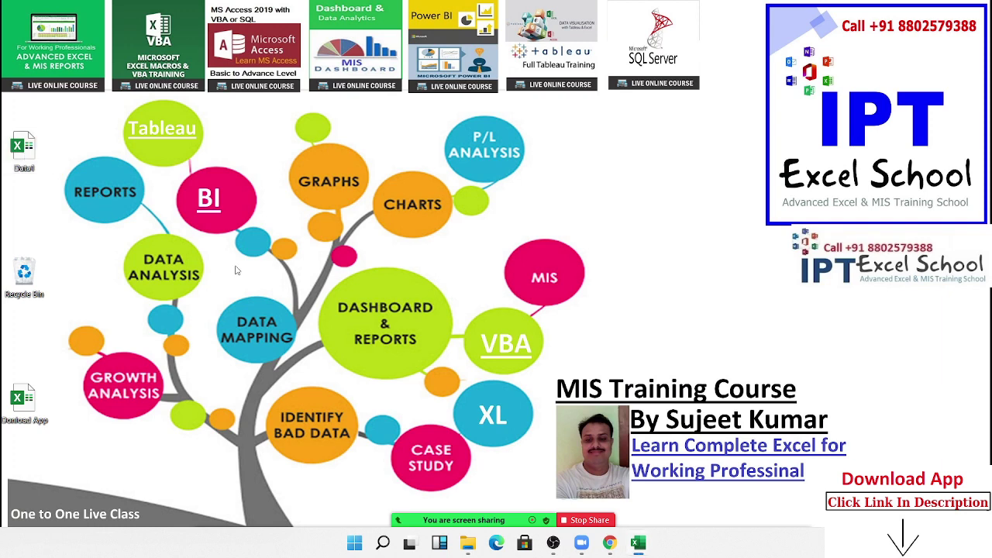
left_click(643, 545)
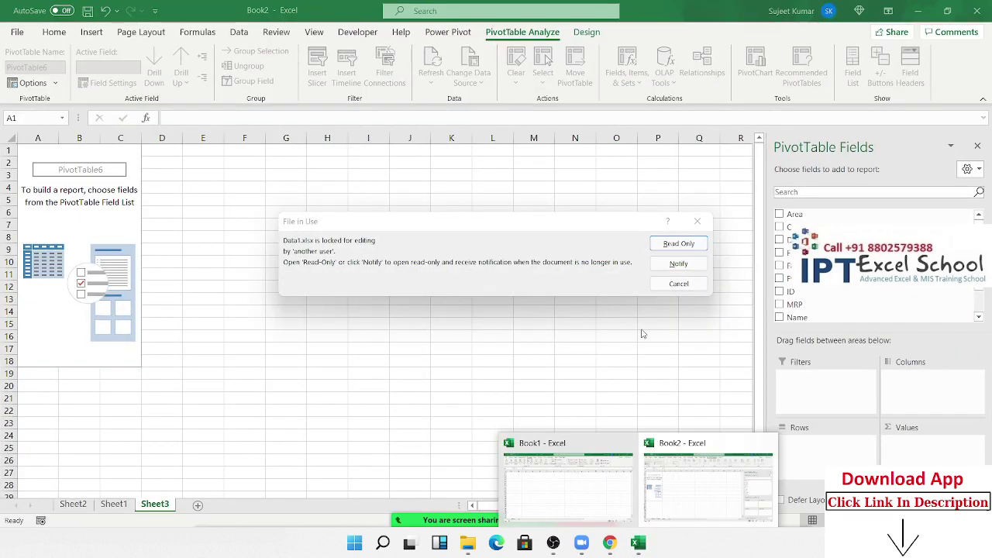
left_click(666, 244)
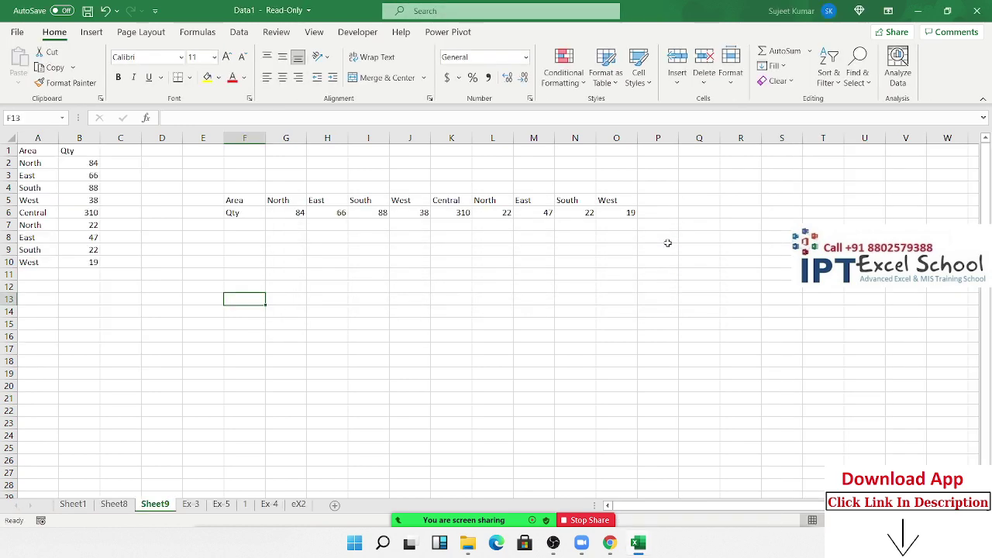
left_click(73, 504)
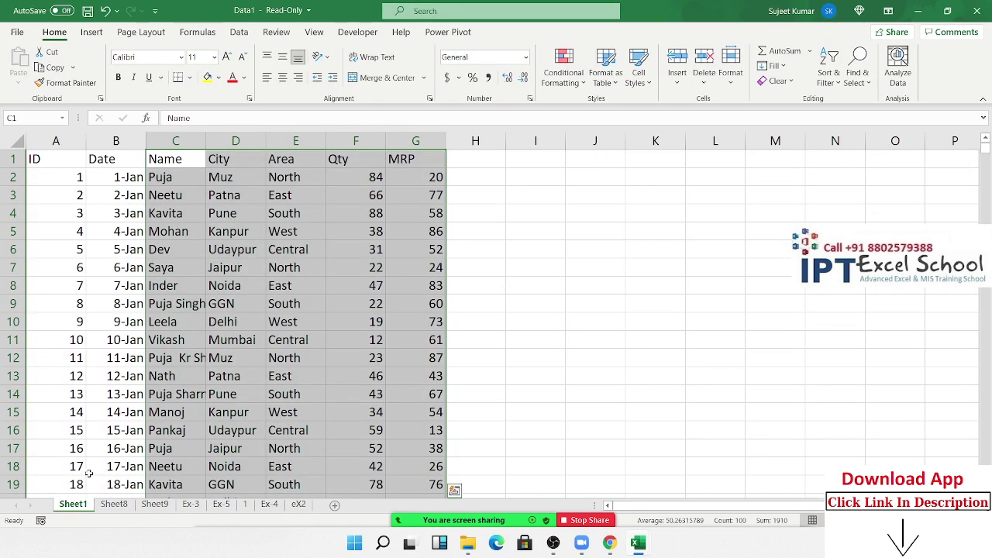
left_click(491, 270)
key("ctrl+Down")
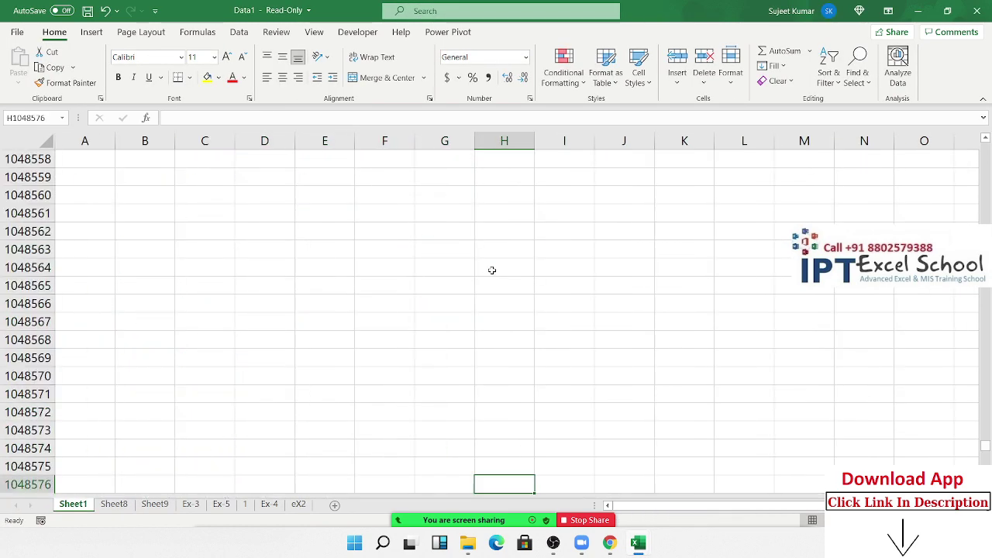
key("ctrl+Right")
key("ctrl+Up")
key("ctrl+Left")
key("ctrl+Left")
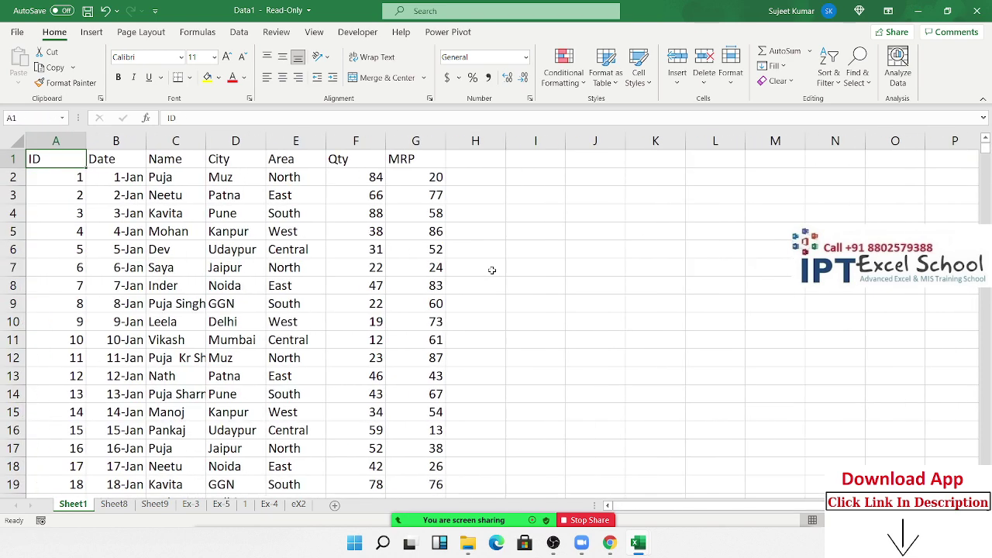
Close the Data1 workbook to return to Book2's Sheet3.
left_click(947, 11)
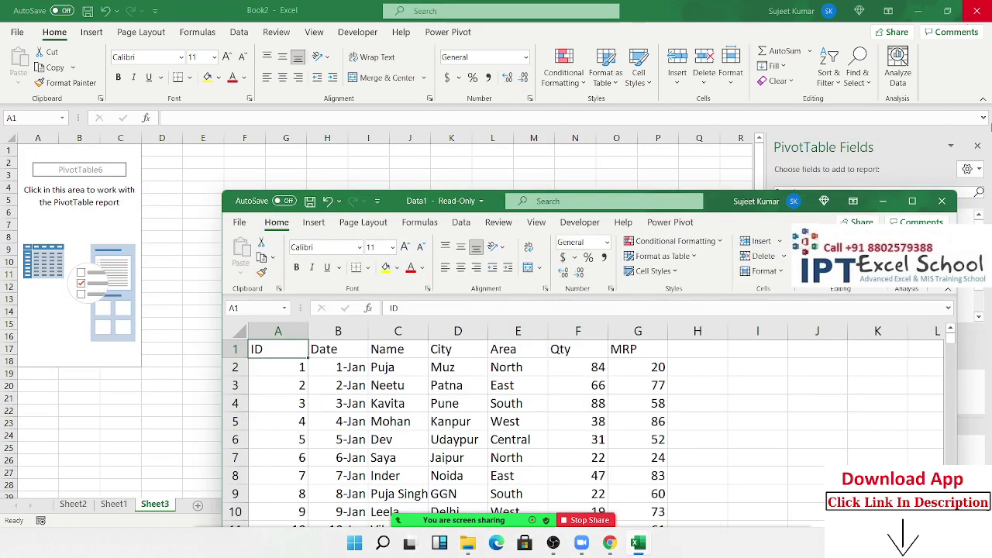
left_click(952, 200)
left_click(458, 314)
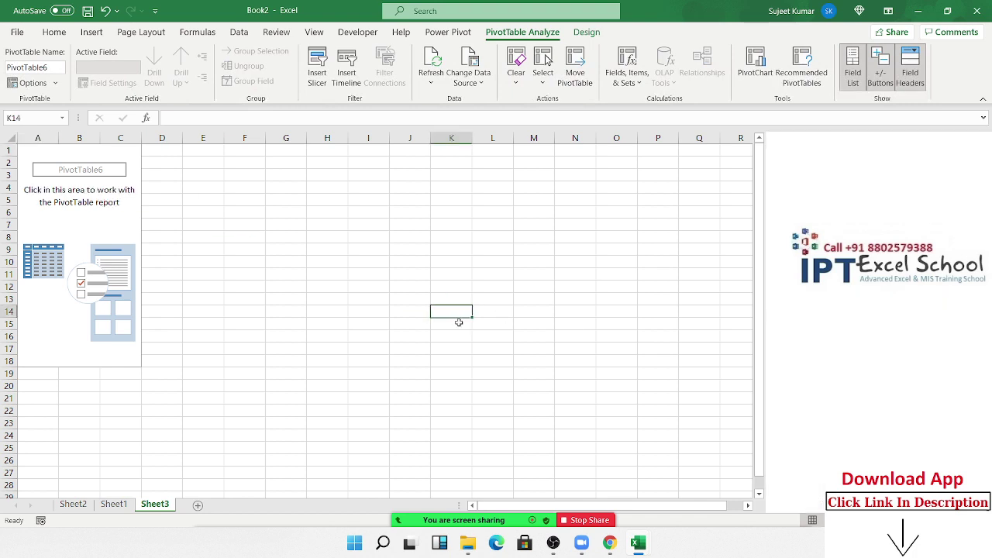
Add a new worksheet and start a PivotTable using an external data connection.
left_click(197, 505)
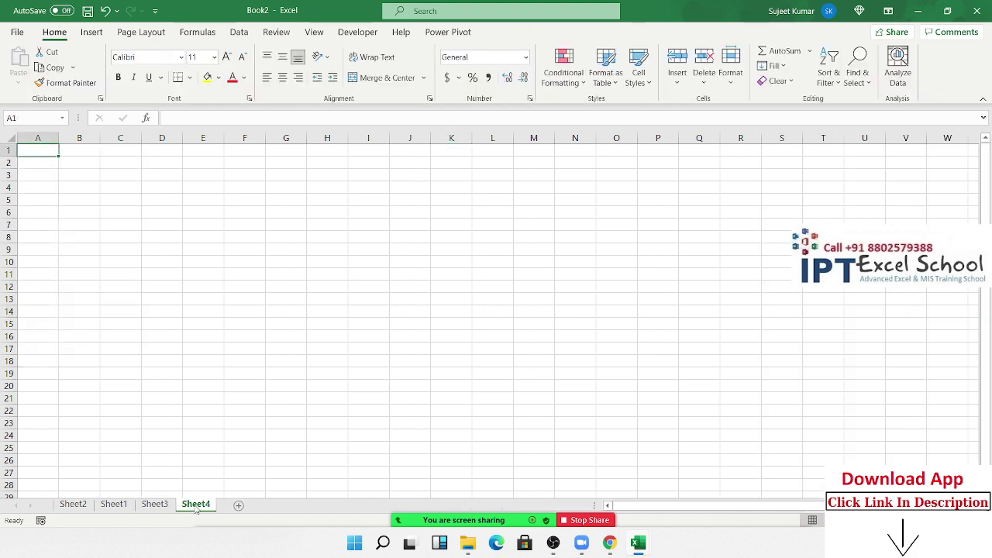
left_click(90, 32)
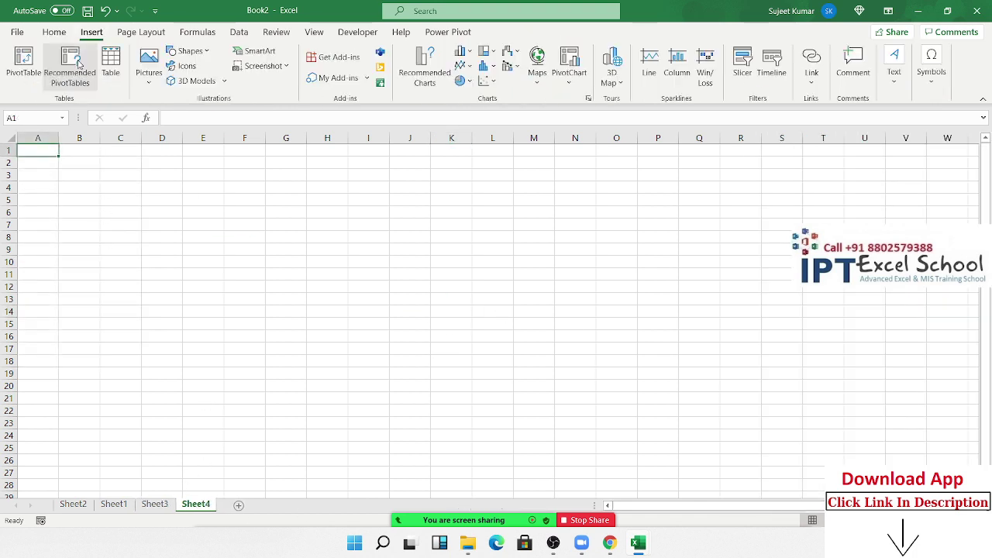
left_click(23, 77)
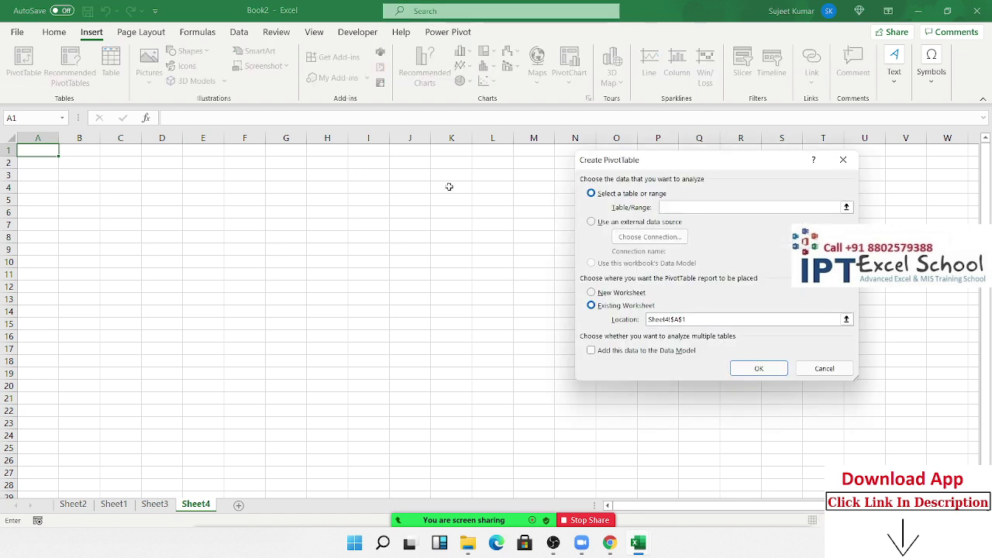
left_click(592, 223)
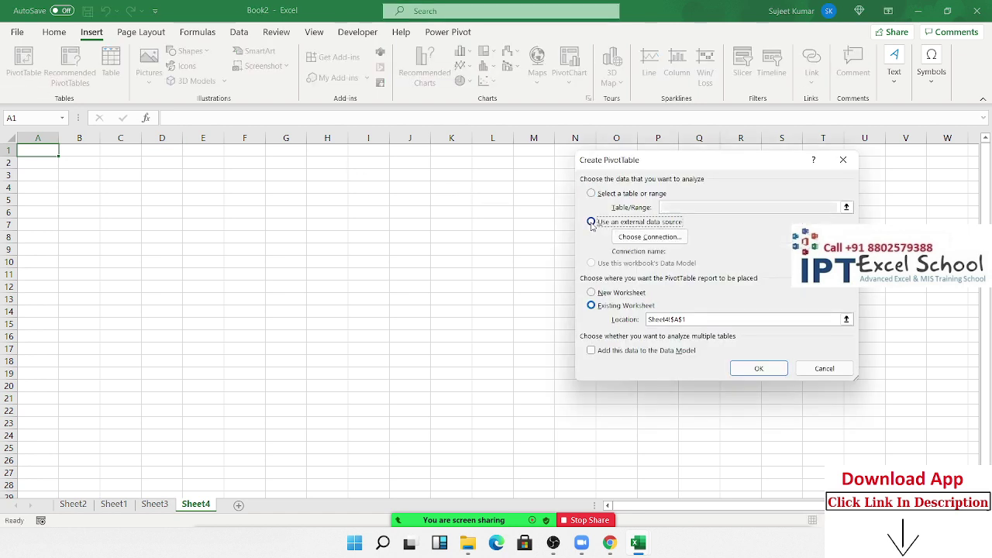
left_click(679, 240)
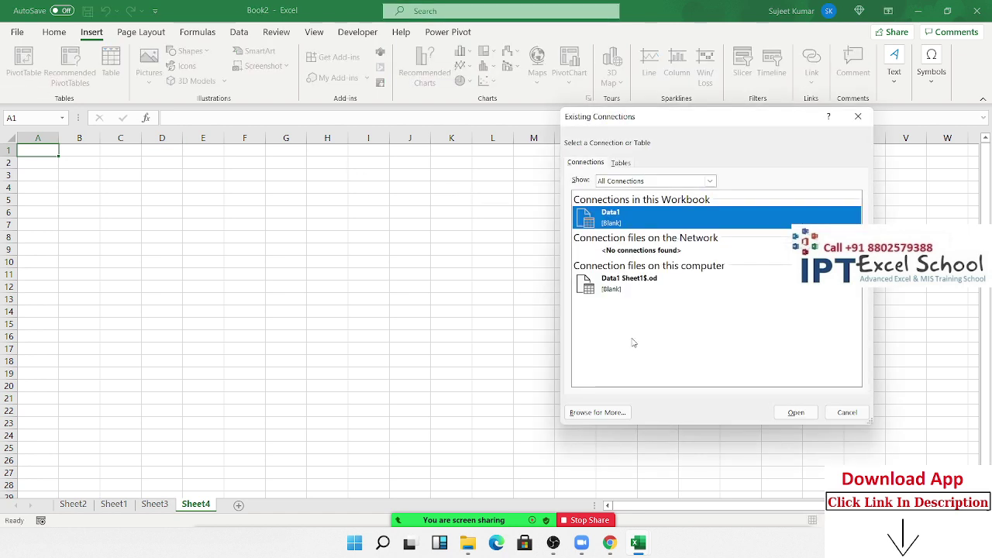
left_click(598, 412)
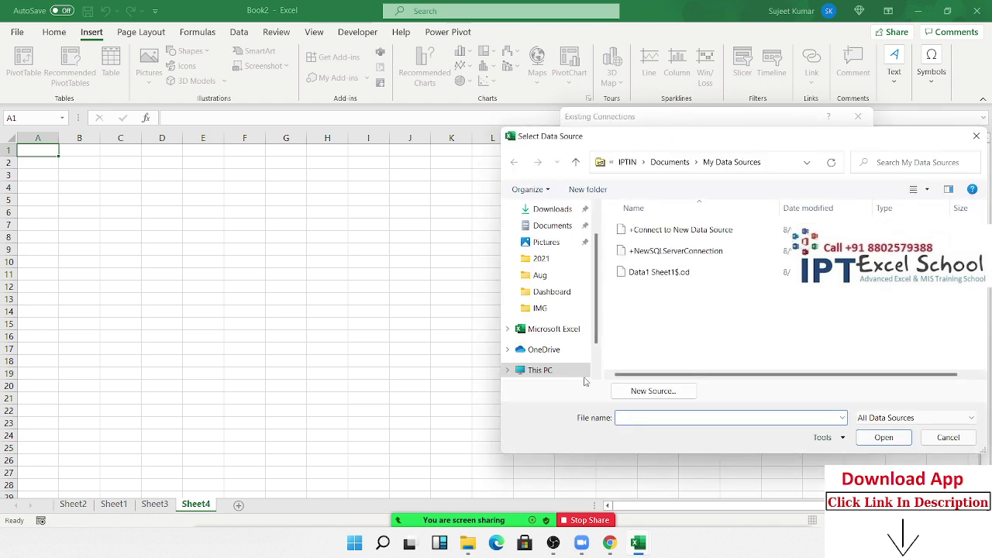
Pick Documents\Database1 and its Data table to create empty PivotTable7 on Sheet4.
left_click(556, 225)
left_click(703, 339)
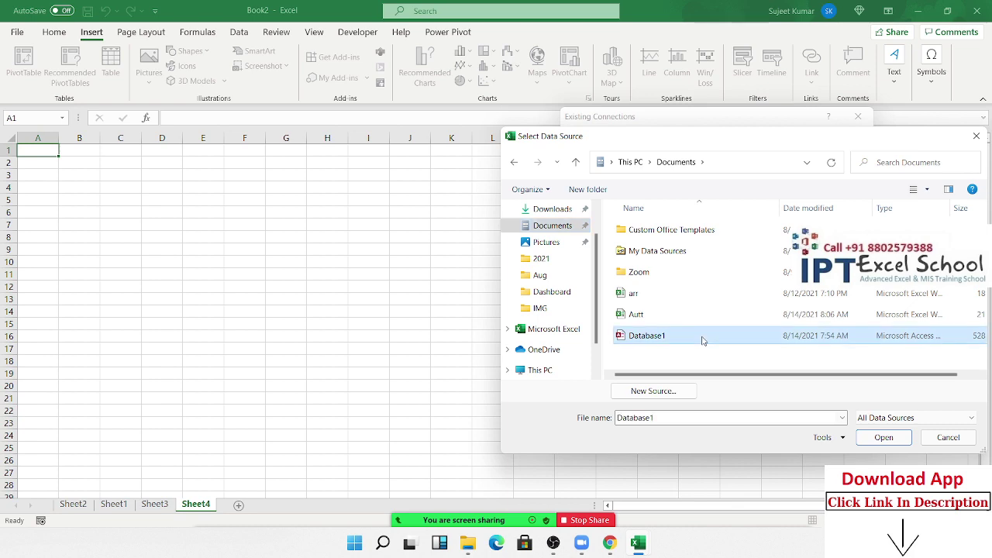
left_click(883, 438)
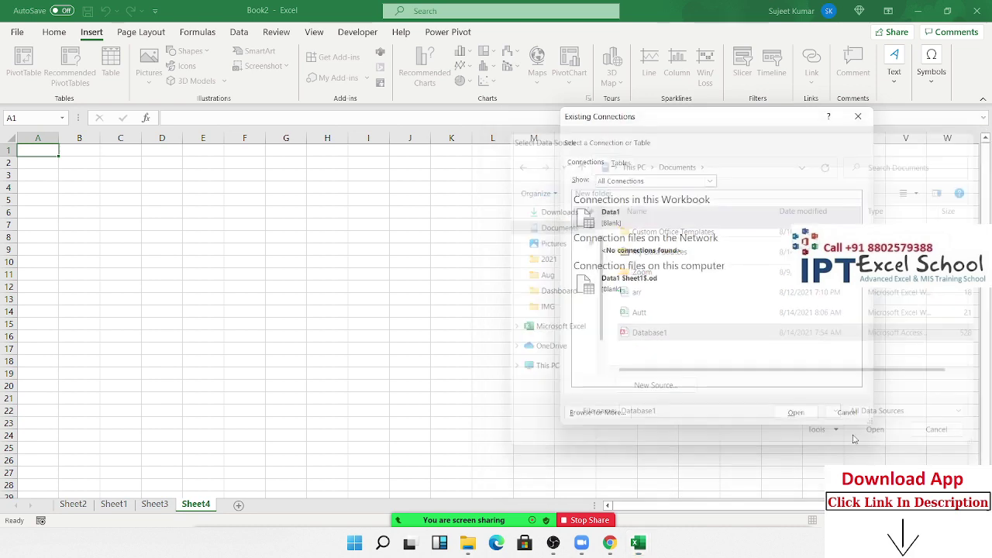
left_click_drag(748, 364, 355, 165)
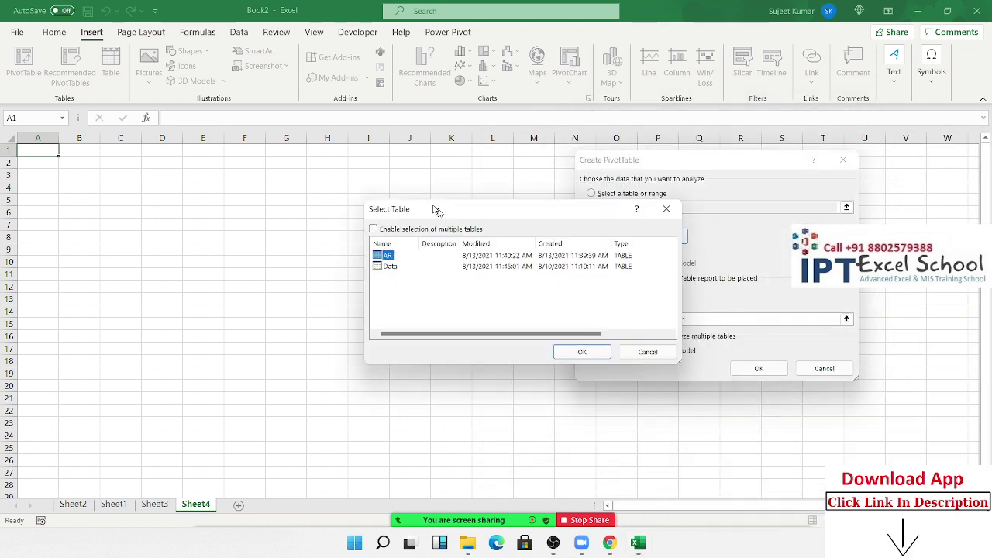
left_click(307, 221)
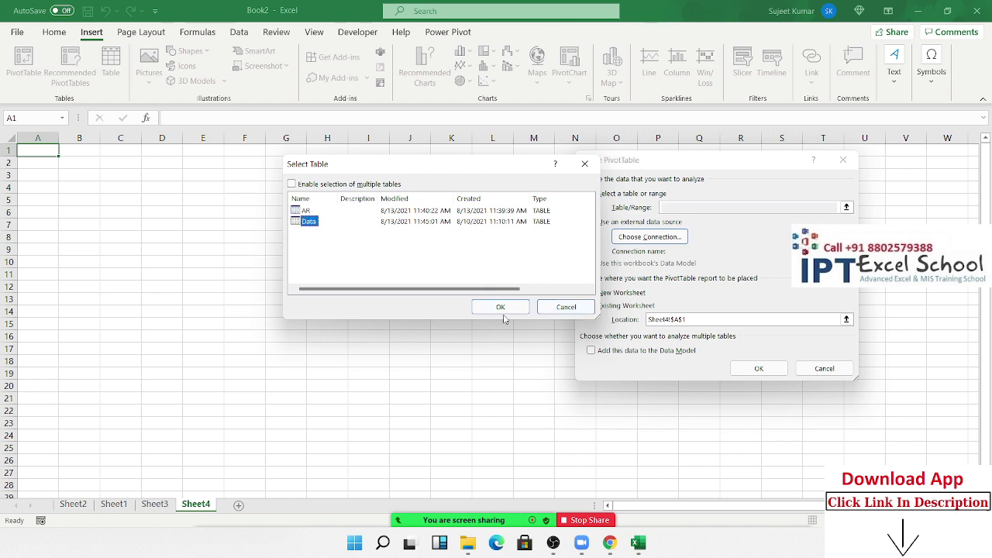
left_click(501, 308)
left_click(756, 369)
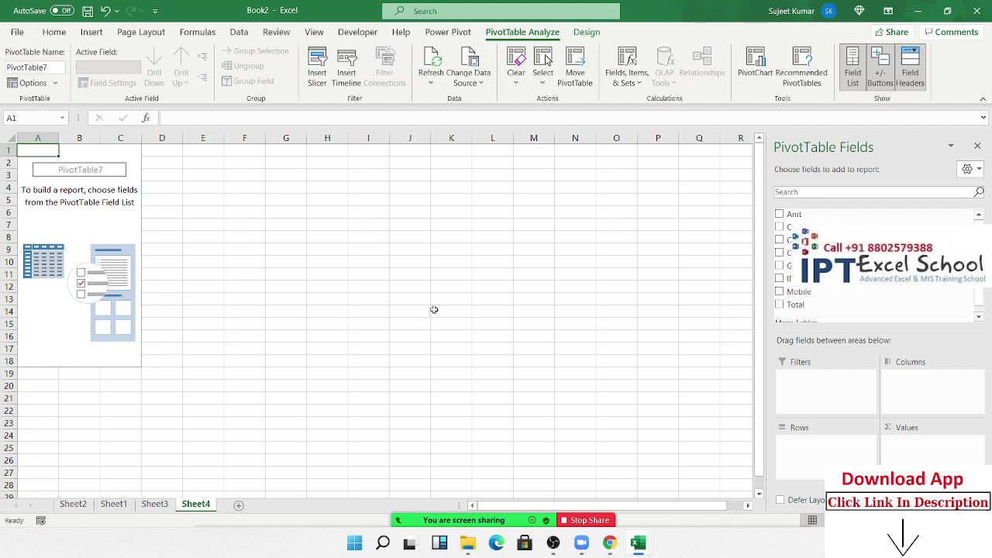
left_click(123, 504)
Group Sheet3 and Sheet4 and permanently delete them.
left_click(164, 506)
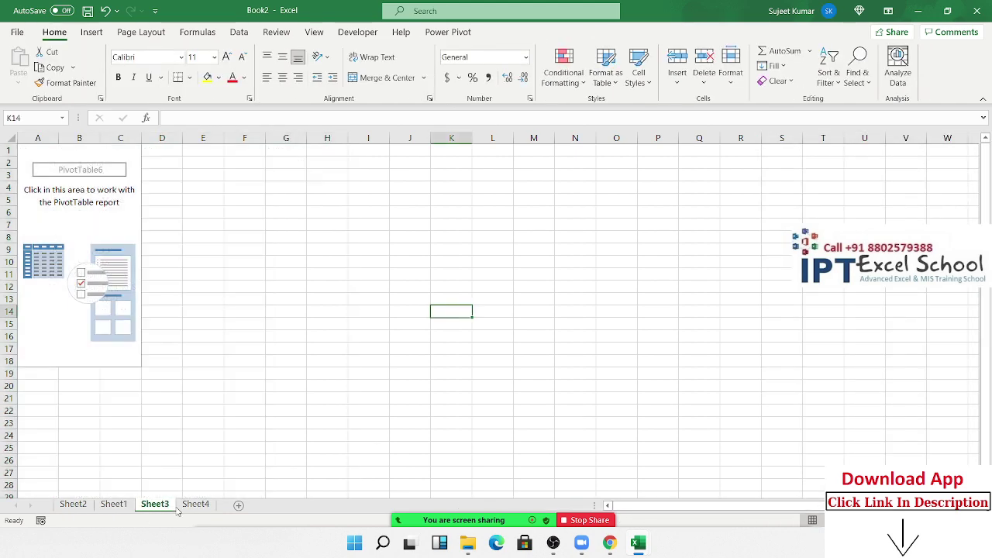
left_click(185, 506, "ctrl")
right_click(186, 506)
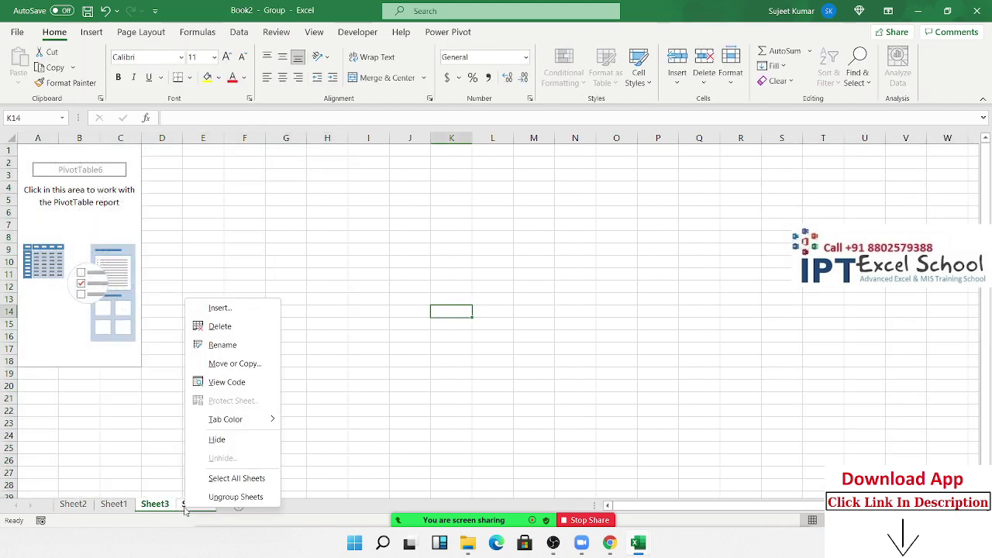
left_click(257, 326)
left_click(476, 304)
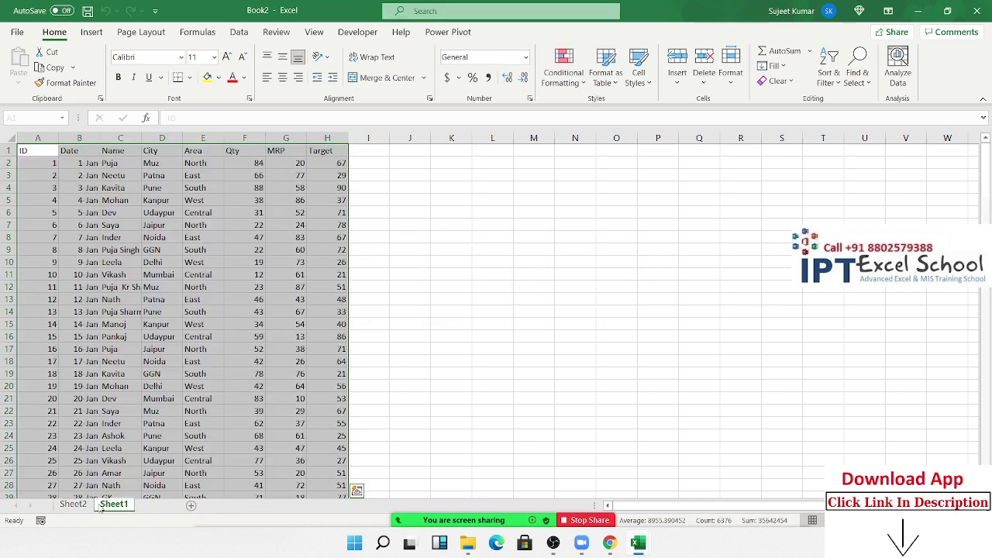
Permanently delete Sheet2 as well.
left_click(82, 510)
right_click(83, 510)
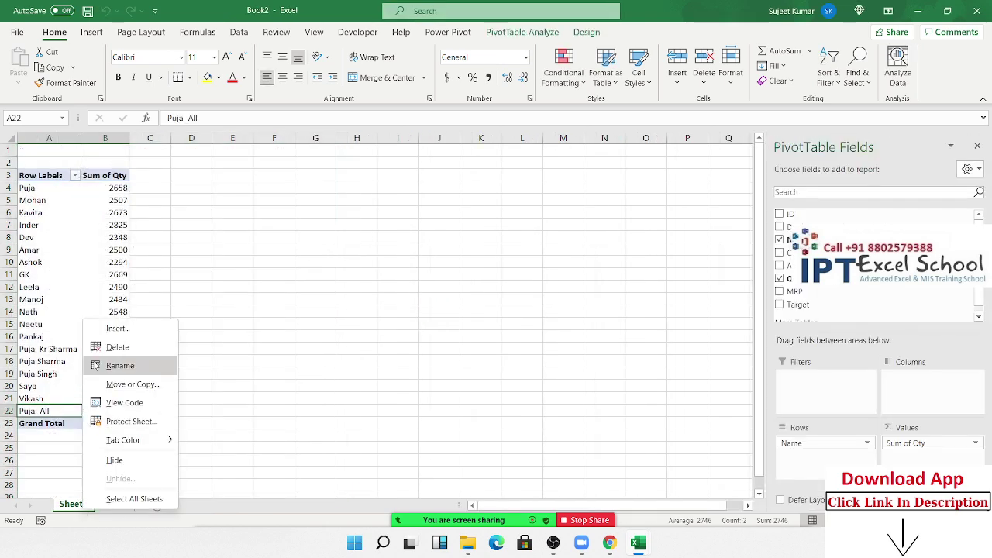
left_click(109, 349)
left_click(475, 305)
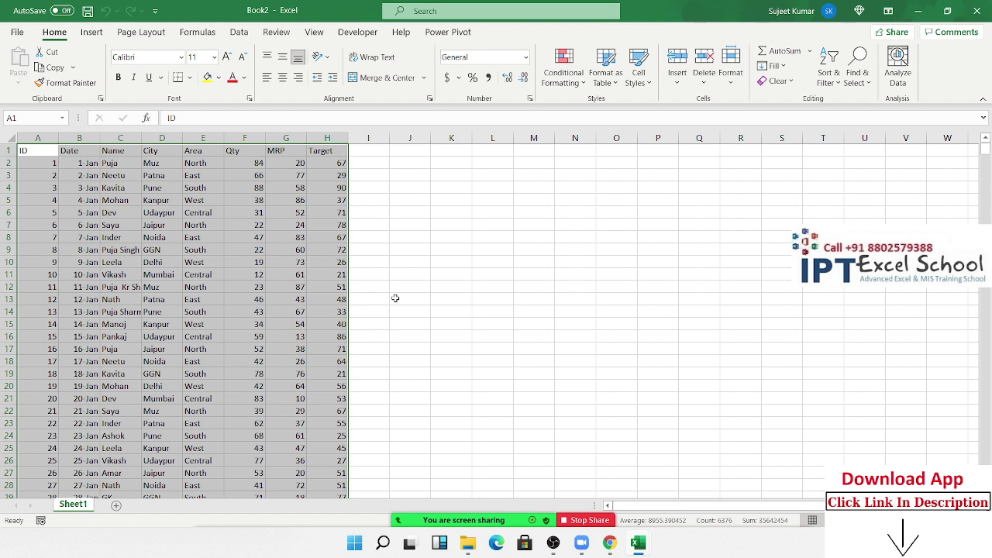
Insert a PivotTable from the Sheet1 range A1:H797 on a new worksheet.
left_click(93, 221)
left_click(55, 153)
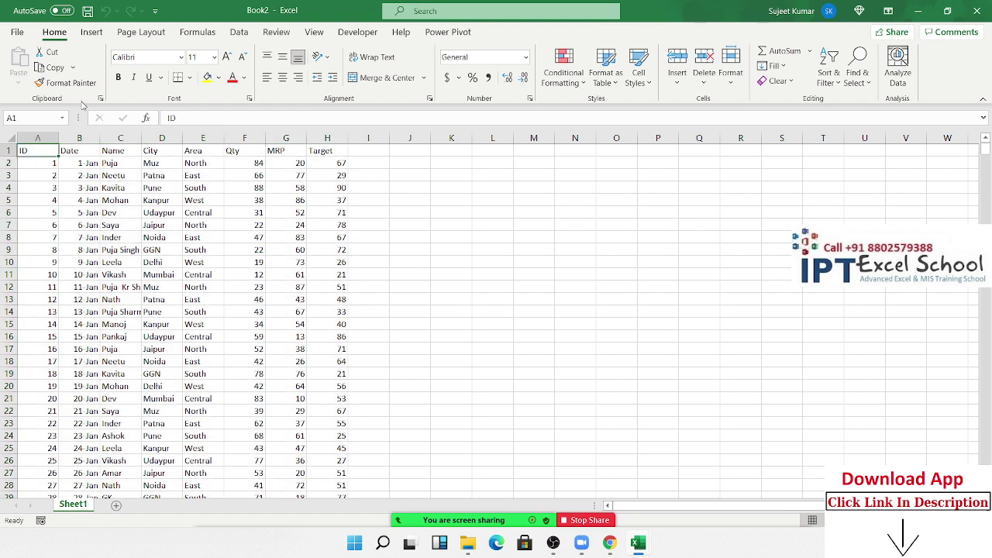
left_click(92, 32)
left_click(23, 62)
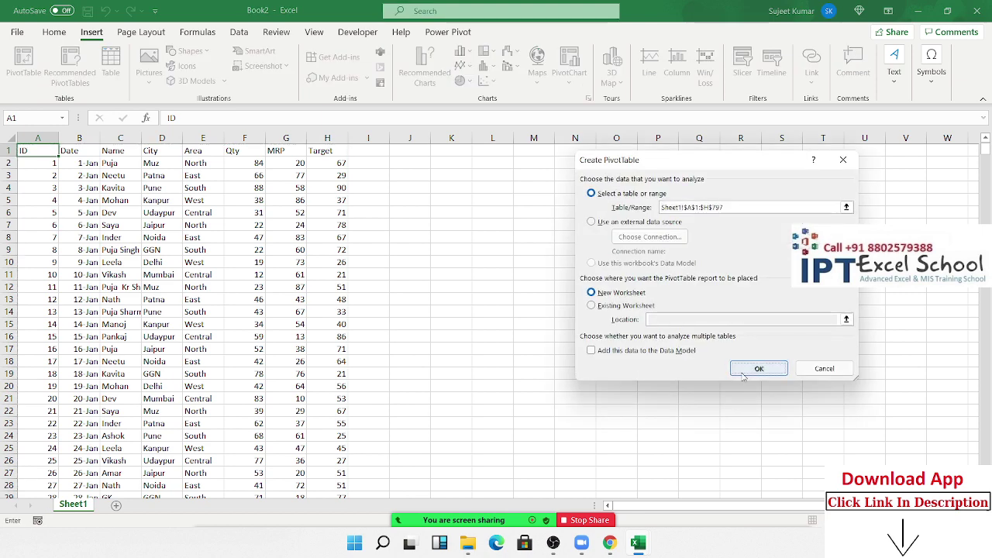
left_click(753, 369)
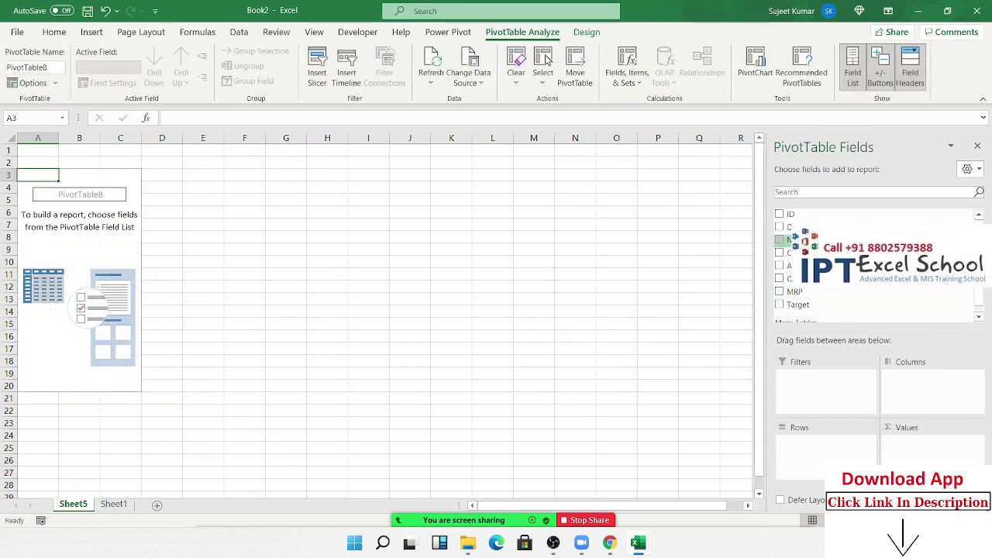
Put Name in Rows and Qty in Values, giving Sum of Qty totalling 37846.
left_click_drag(790, 240, 806, 438)
scroll(853, 295, "down", 2)
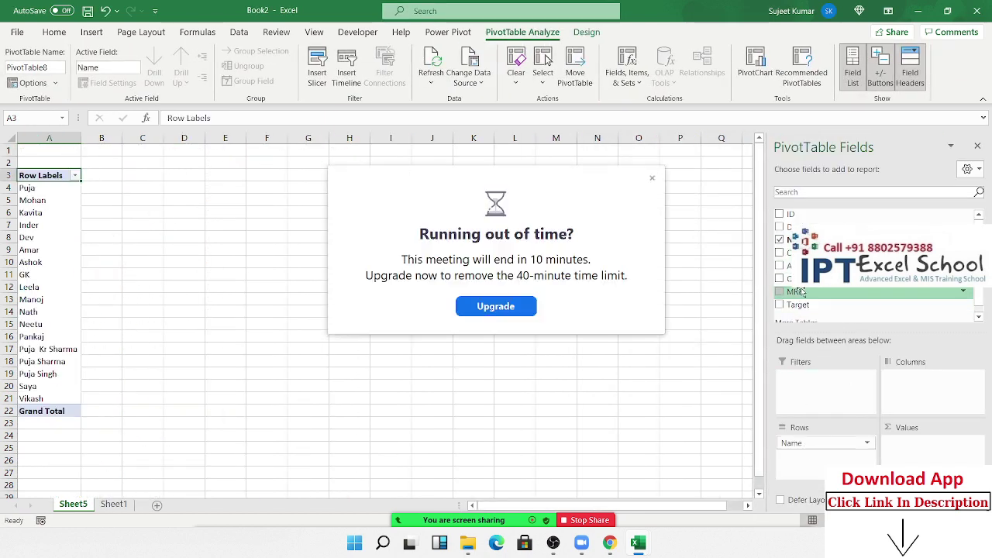
left_click_drag(798, 292, 895, 459)
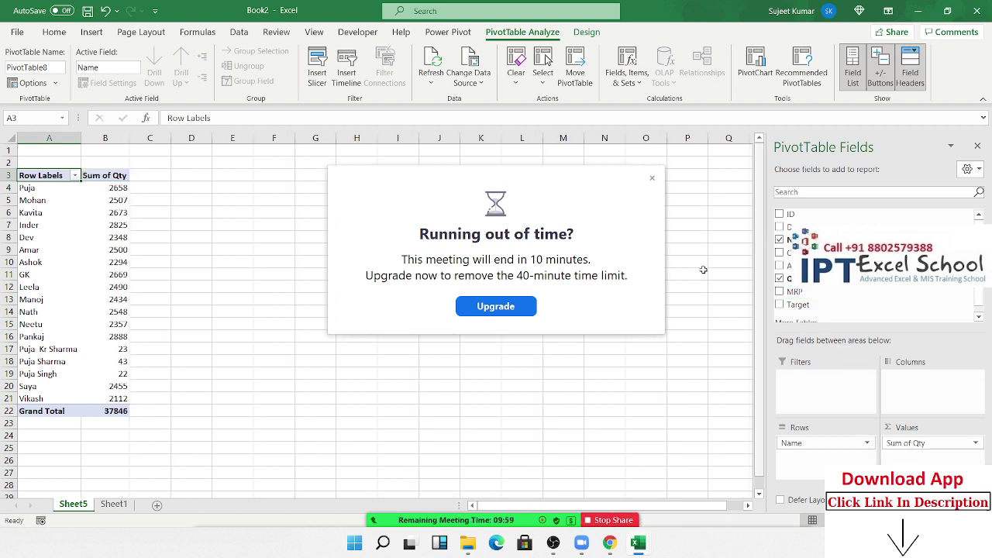
left_click(652, 177)
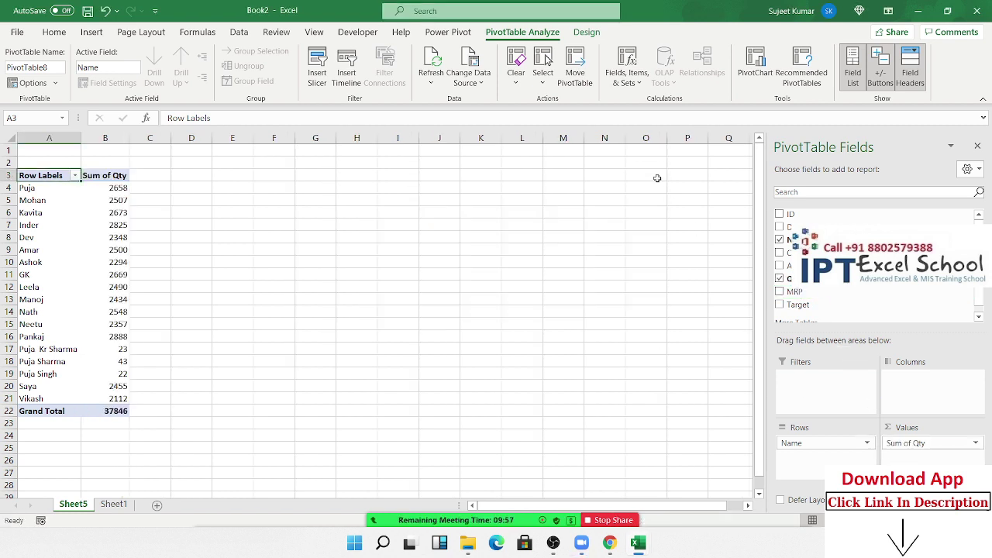
left_click(105, 263)
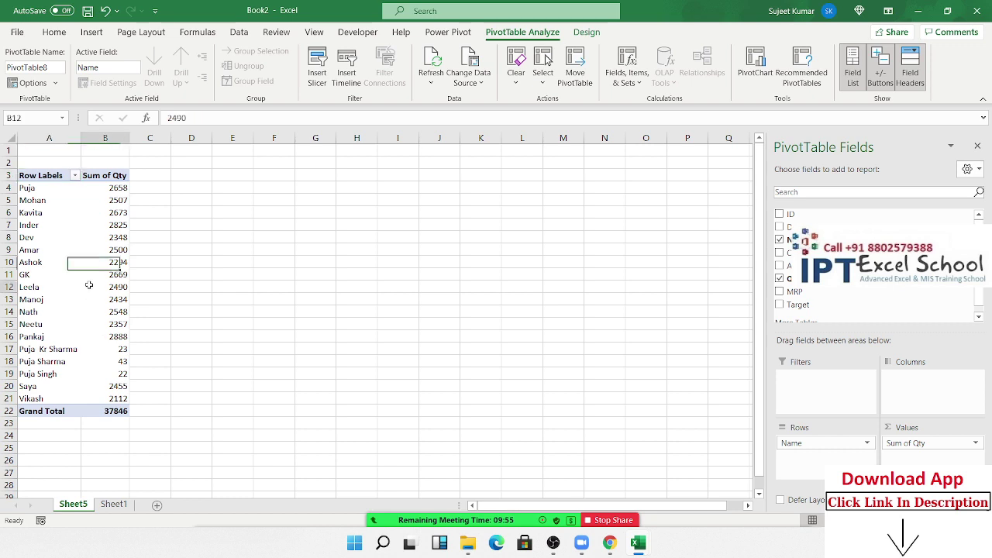
left_click(104, 287)
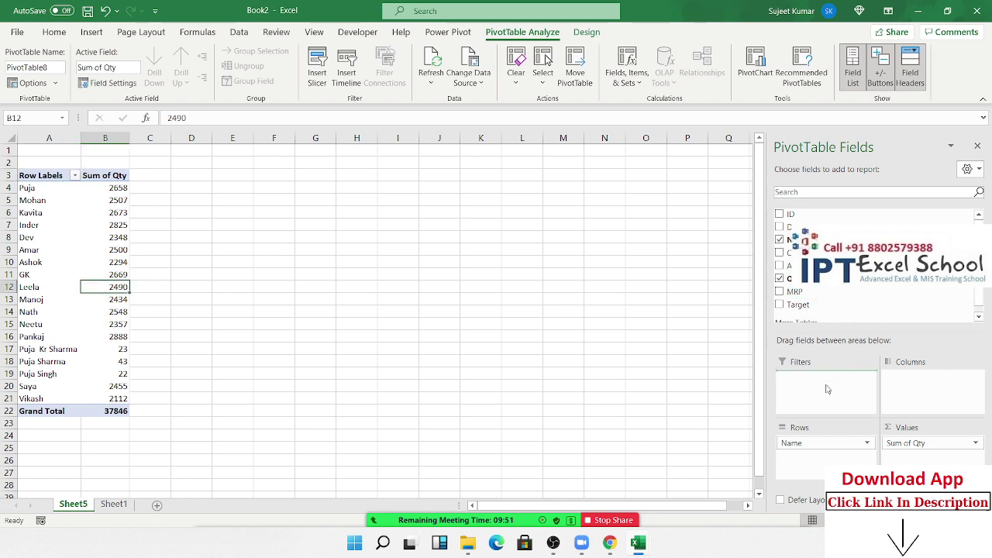
Add City and Area as report filters and filter to Delhi and Central.
left_click_drag(827, 389, 841, 391)
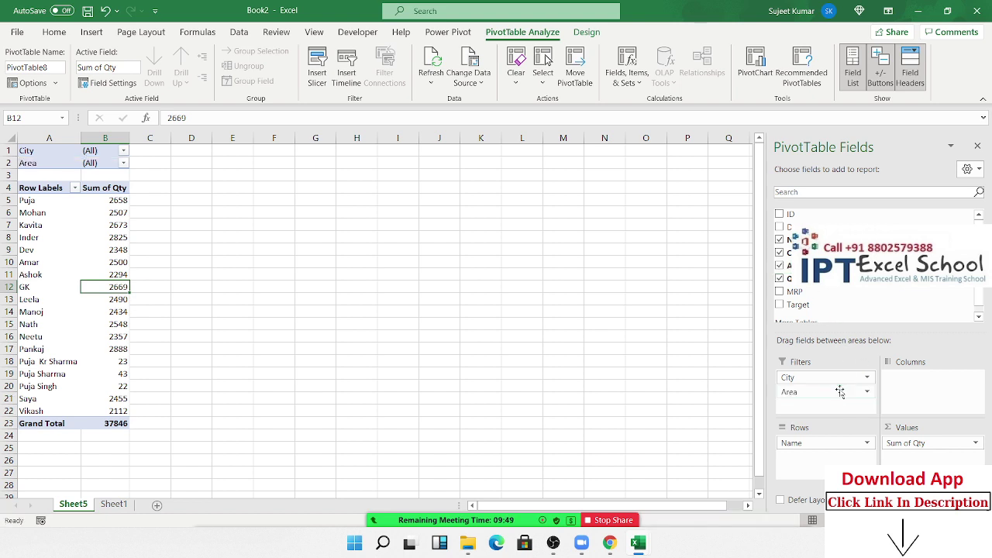
left_click(123, 151)
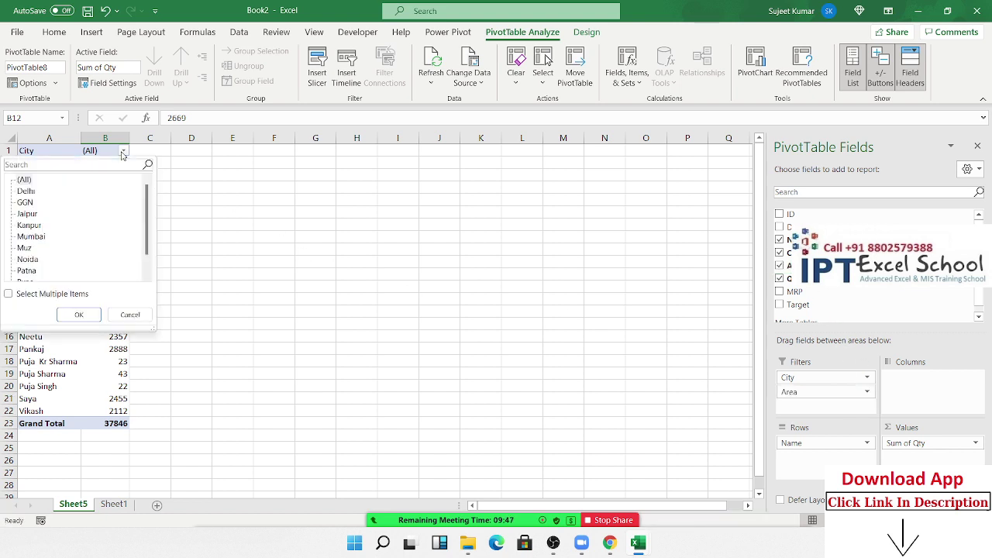
left_click(28, 192)
left_click(78, 314)
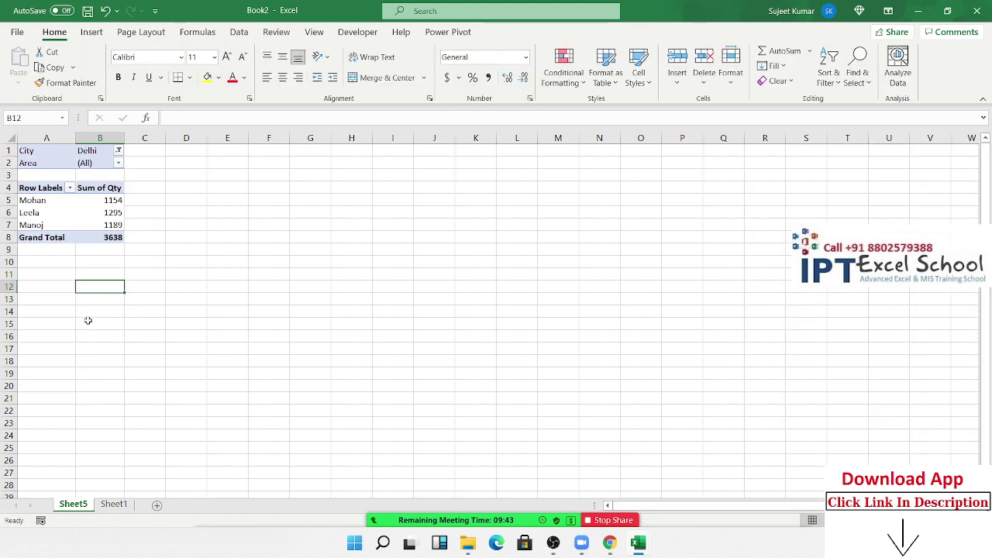
left_click(120, 164)
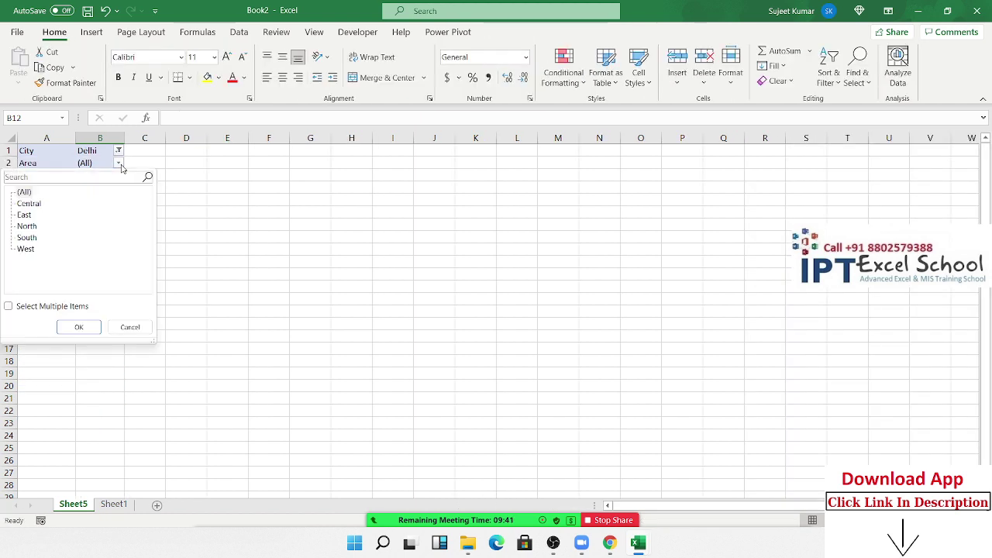
left_click(31, 203)
left_click(80, 326)
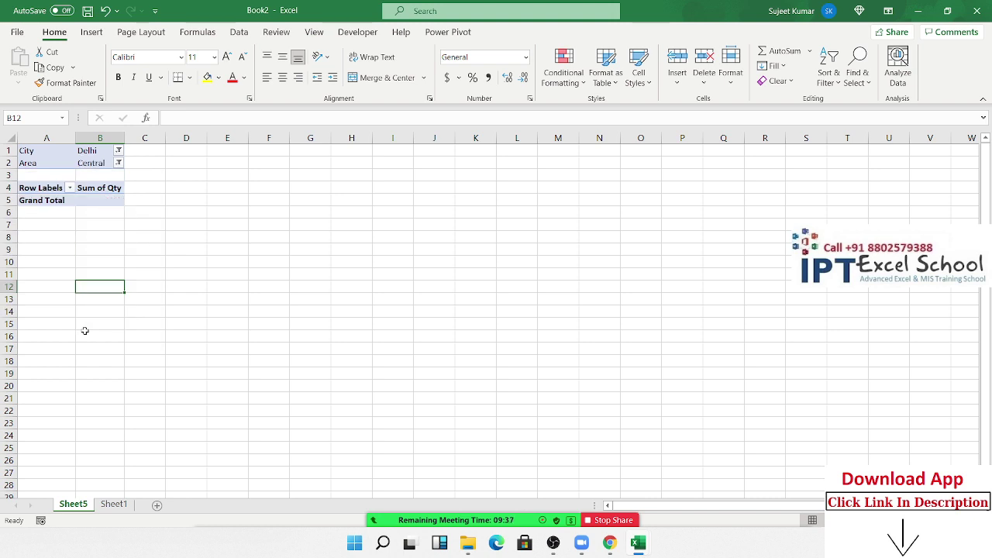
Try the East and West area filters, then remove the Area and City filters.
left_click(118, 166)
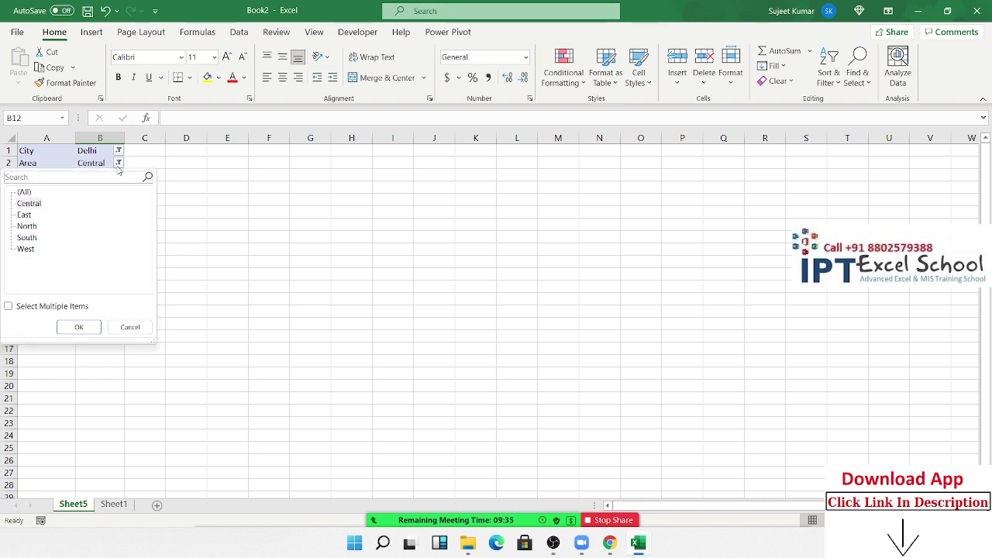
left_click(29, 216)
left_click(78, 327)
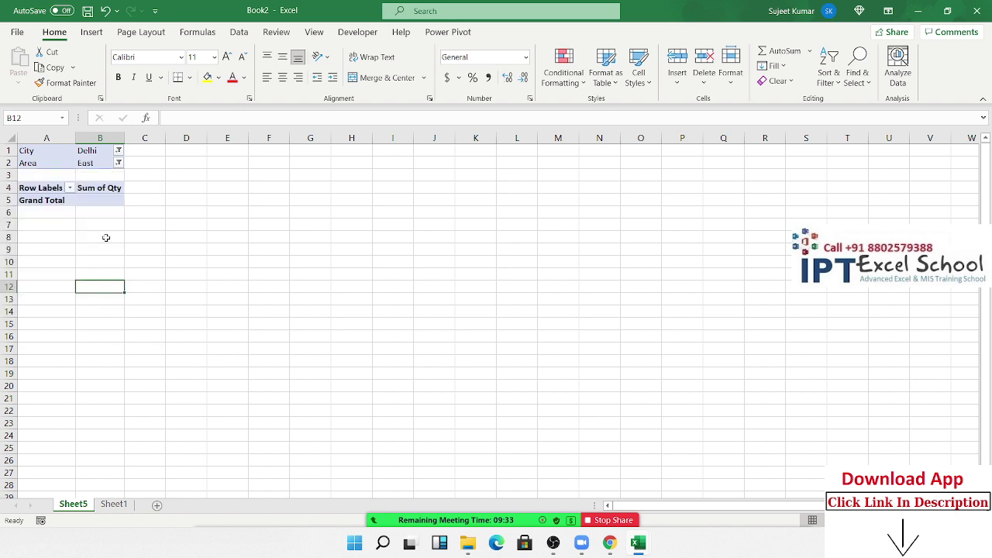
left_click(109, 166)
left_click(119, 164)
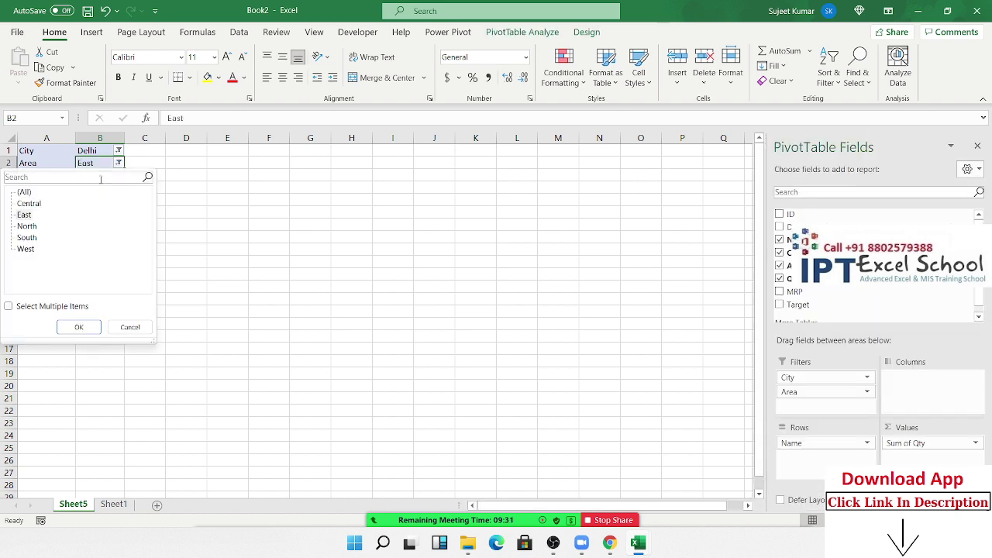
left_click(26, 249)
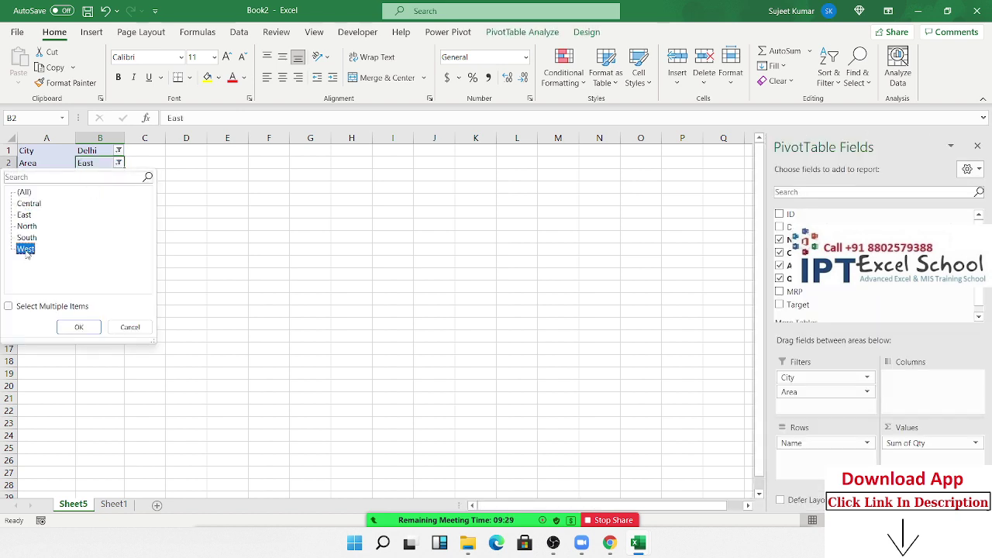
left_click(79, 327)
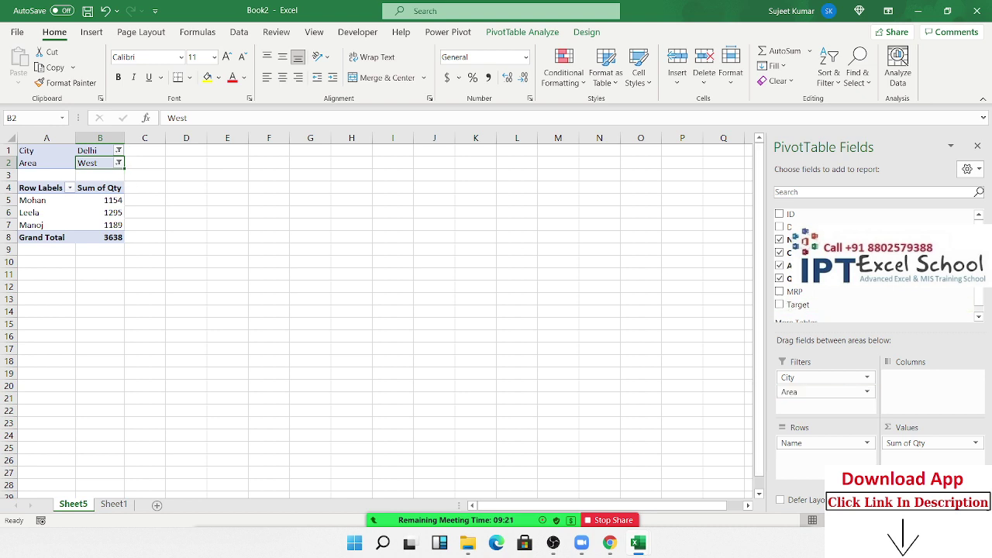
left_click_drag(807, 391, 866, 333)
left_click_drag(837, 378, 868, 290)
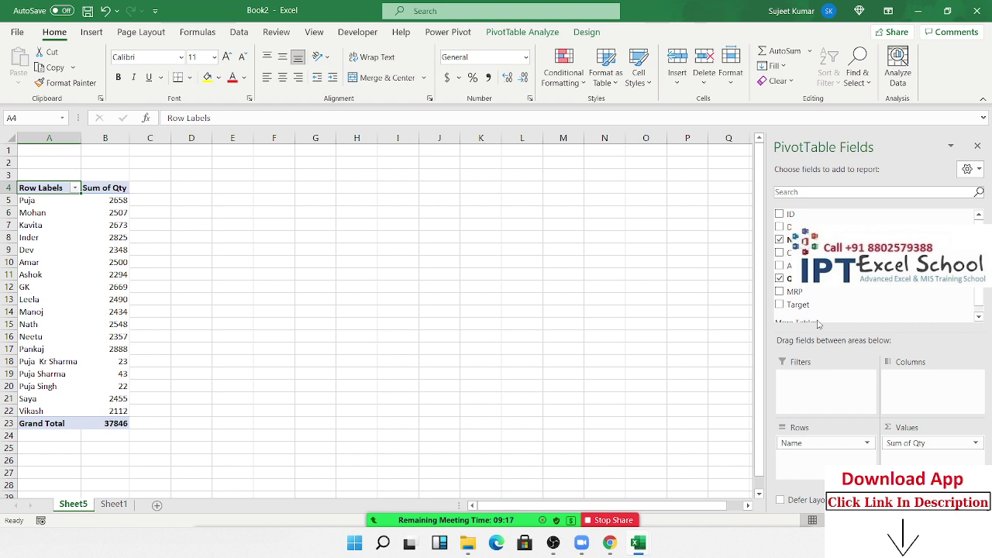
Add MRP to the pivot values and keep its Show Values As at No Calculation.
left_click(795, 291)
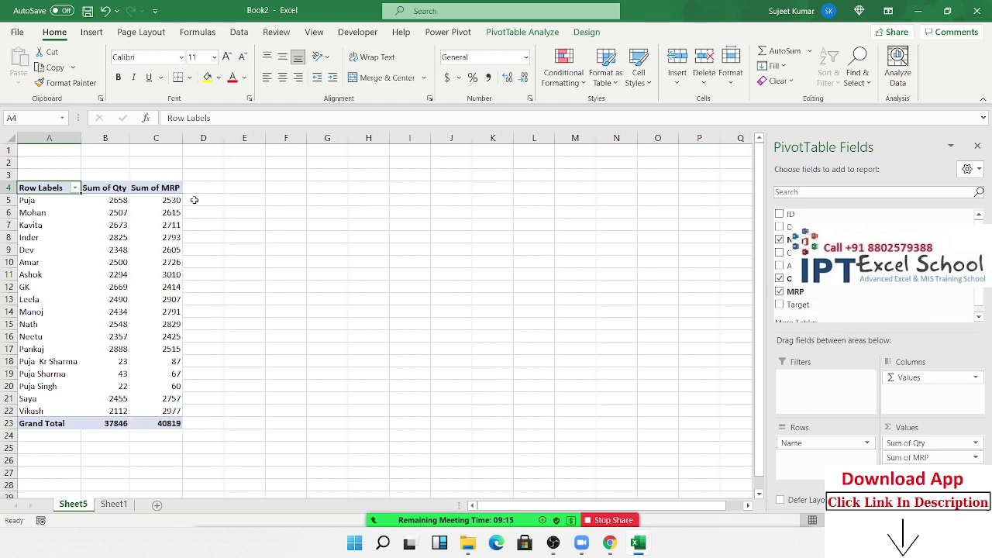
left_click(930, 458)
left_click(915, 442)
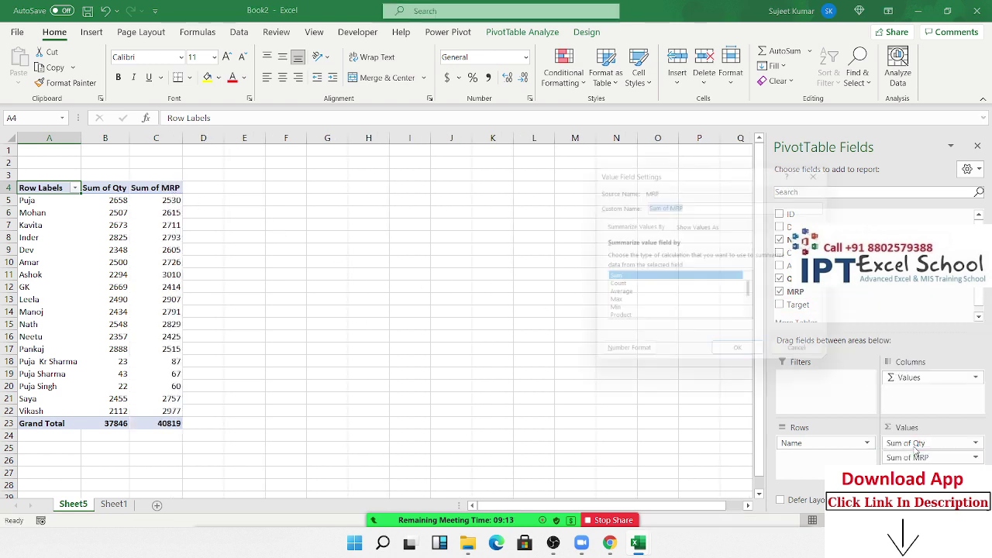
left_click(696, 225)
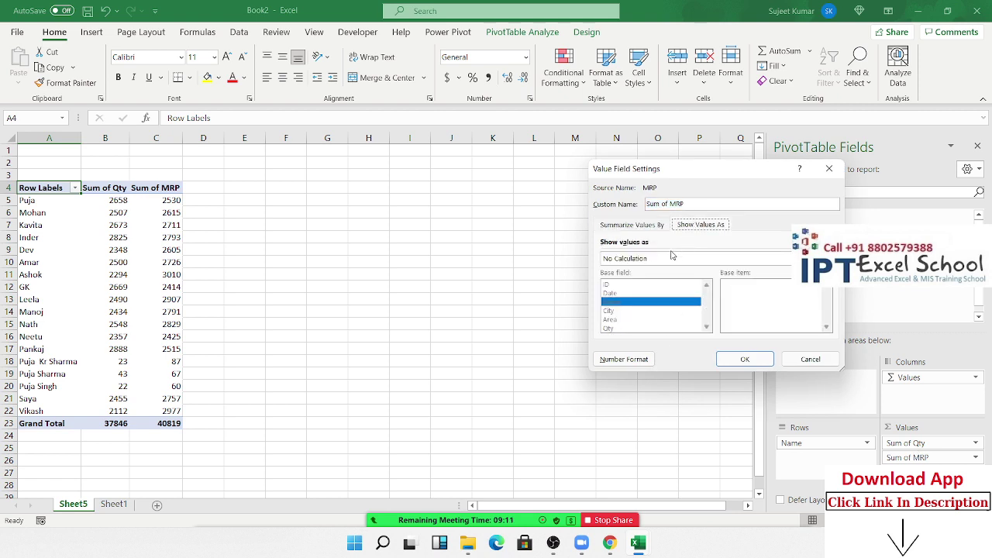
left_click(632, 262)
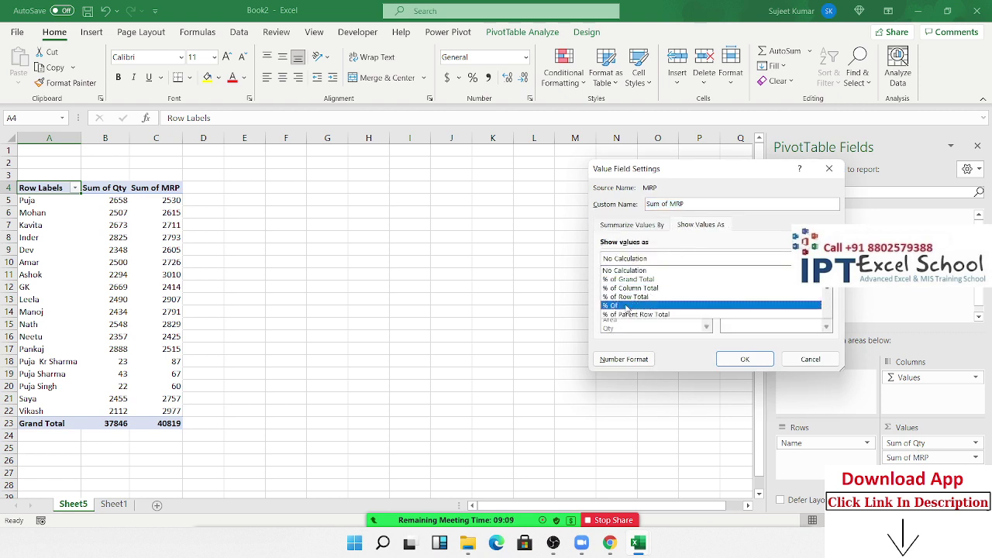
left_click(629, 289)
left_click(631, 261)
left_click(690, 256)
Summarize MRP by Average, giving an Average of MRP column of 51.28015075 overall.
left_click(632, 225)
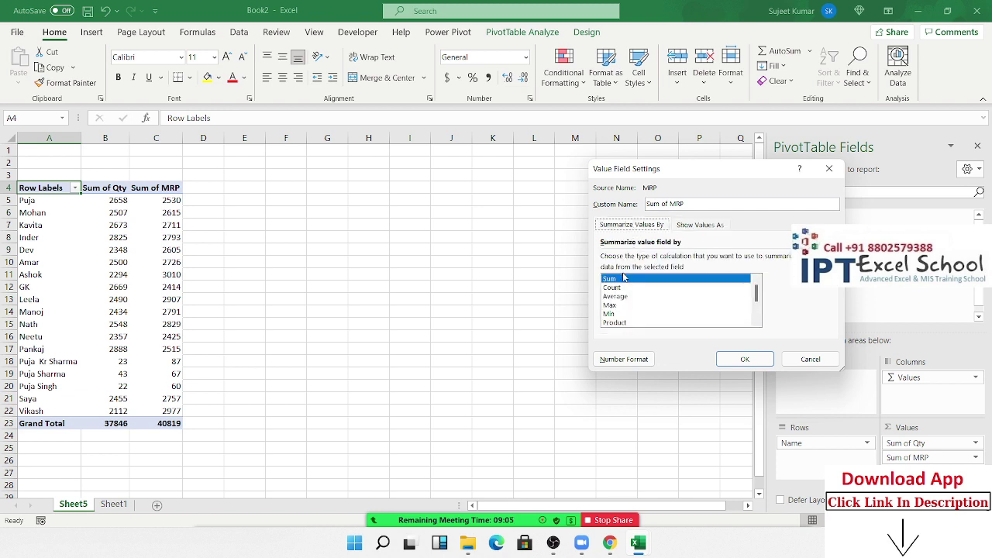
left_click(615, 296)
left_click(690, 225)
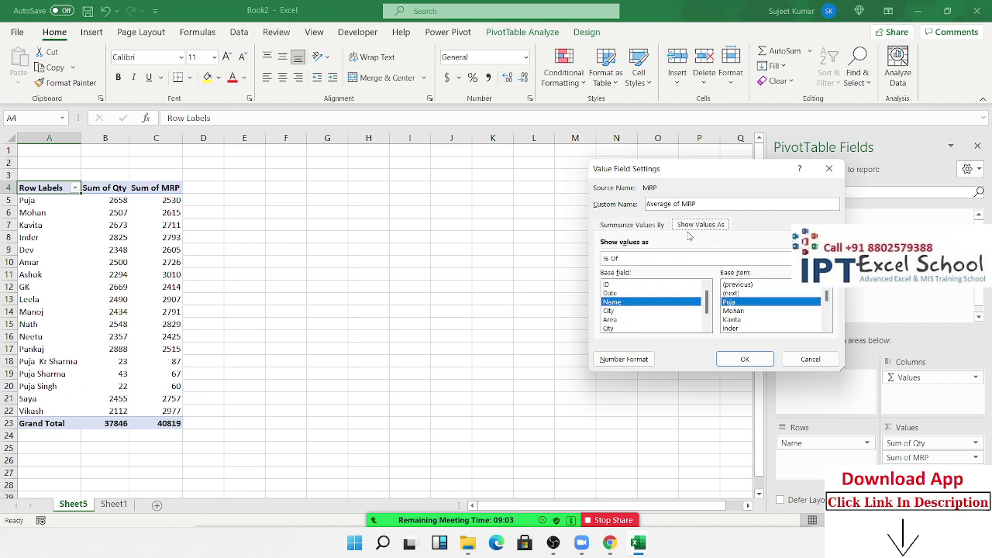
left_click(675, 261)
left_click(693, 259)
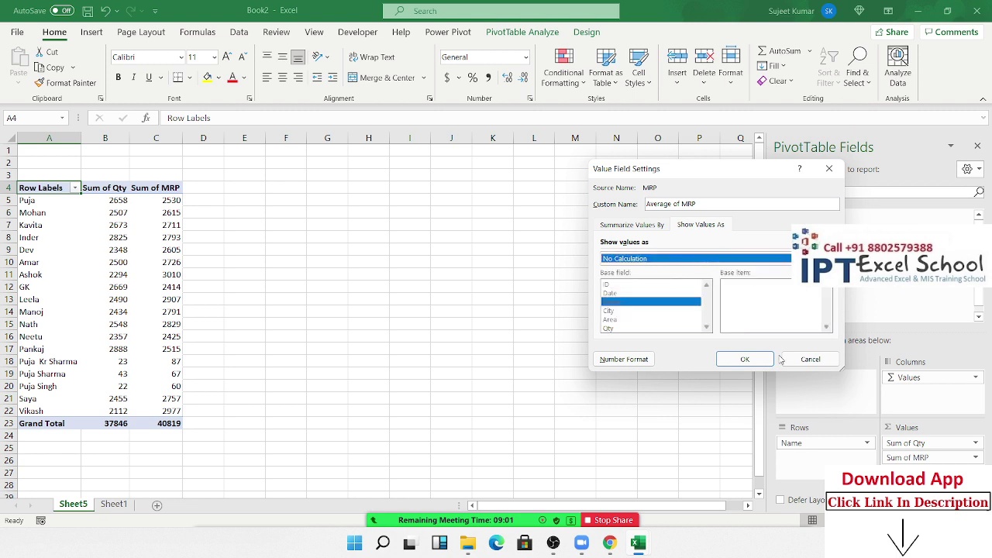
left_click(748, 359)
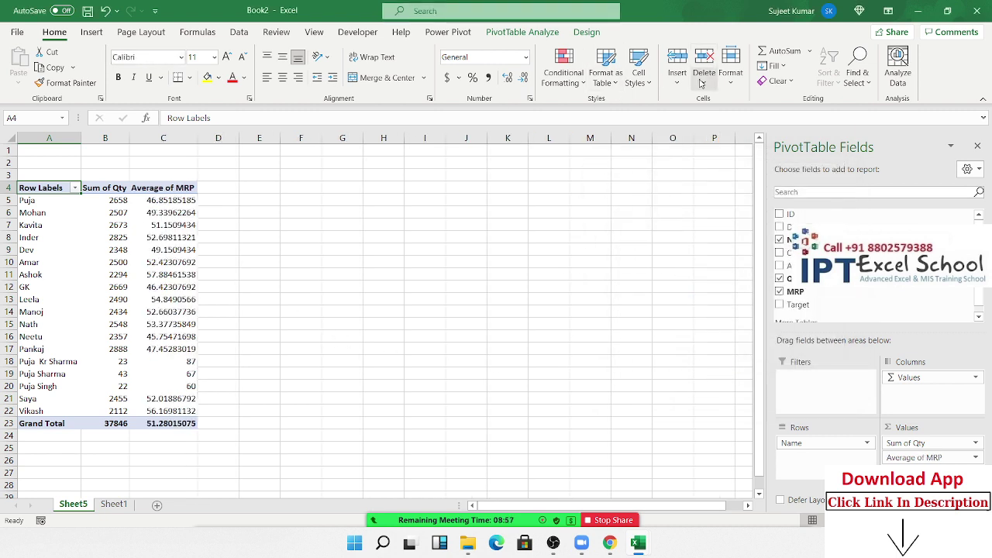
Insert a clustered column PivotChart, then delete it.
left_click(518, 33)
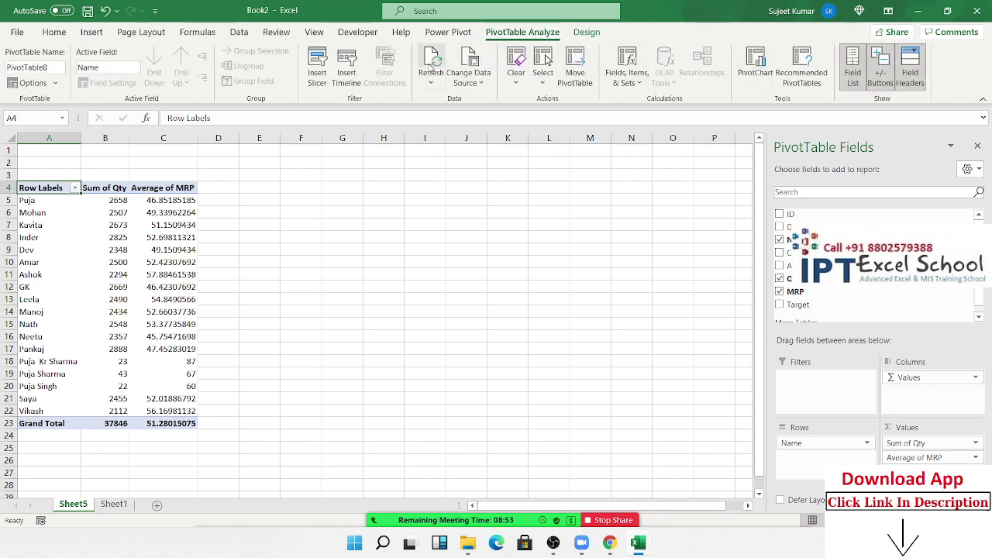
left_click(756, 66)
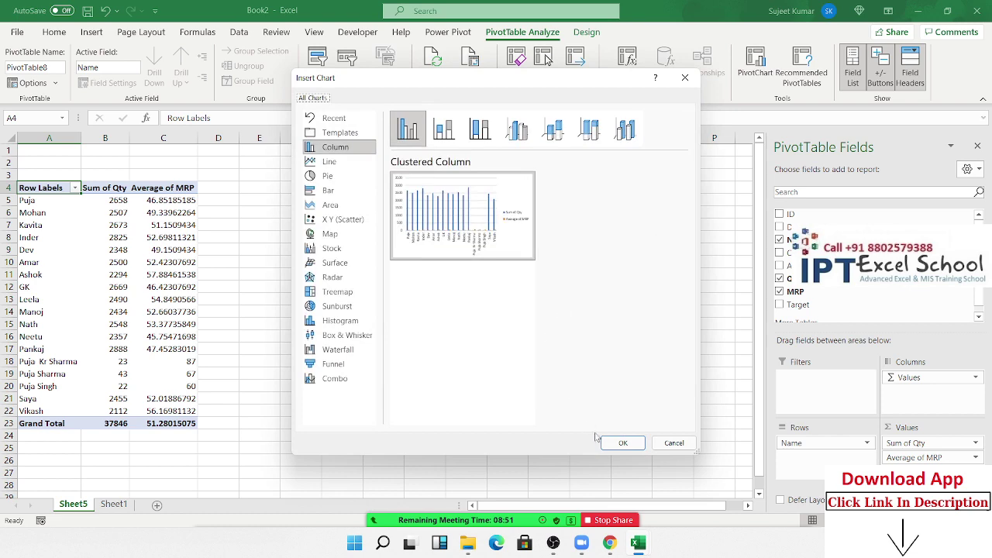
left_click(621, 443)
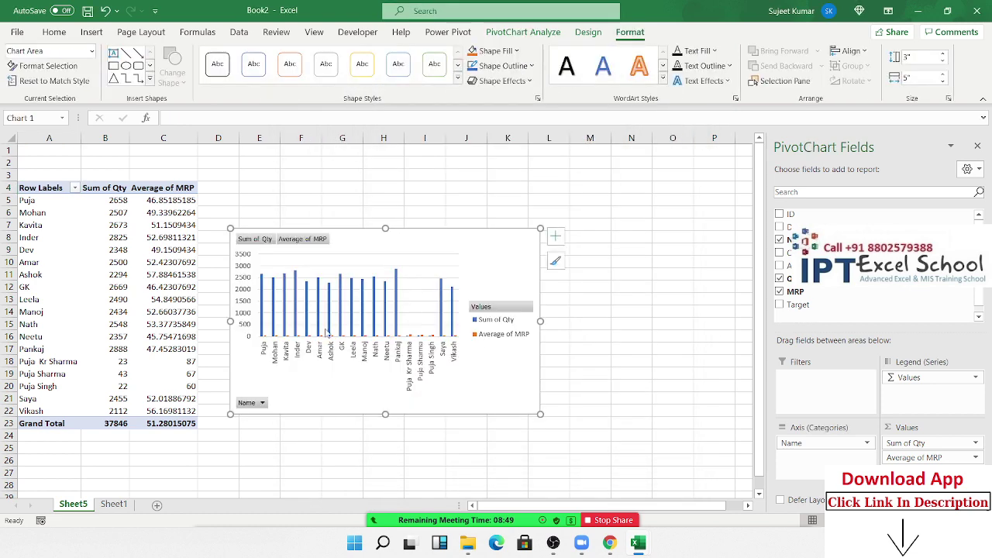
mouse_move(120, 212)
left_mouse_down()
mouse_move(120, 262)
mouse_move(159, 262)
left_mouse_up()
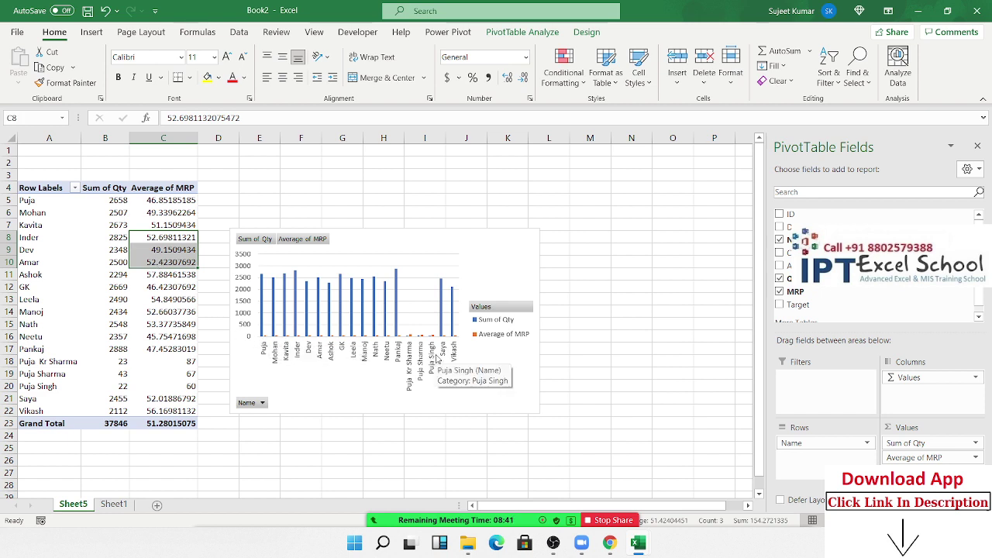
left_click(527, 396)
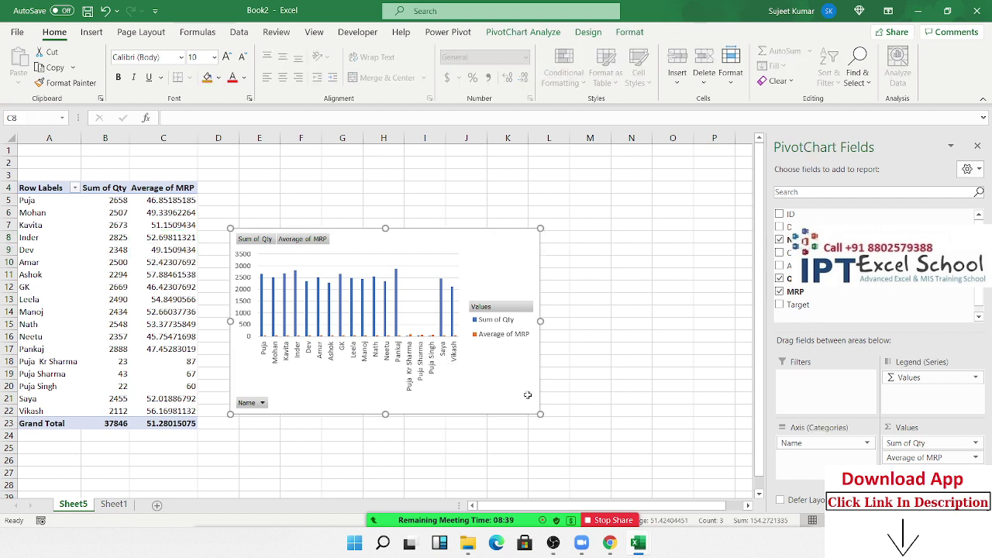
key("Delete")
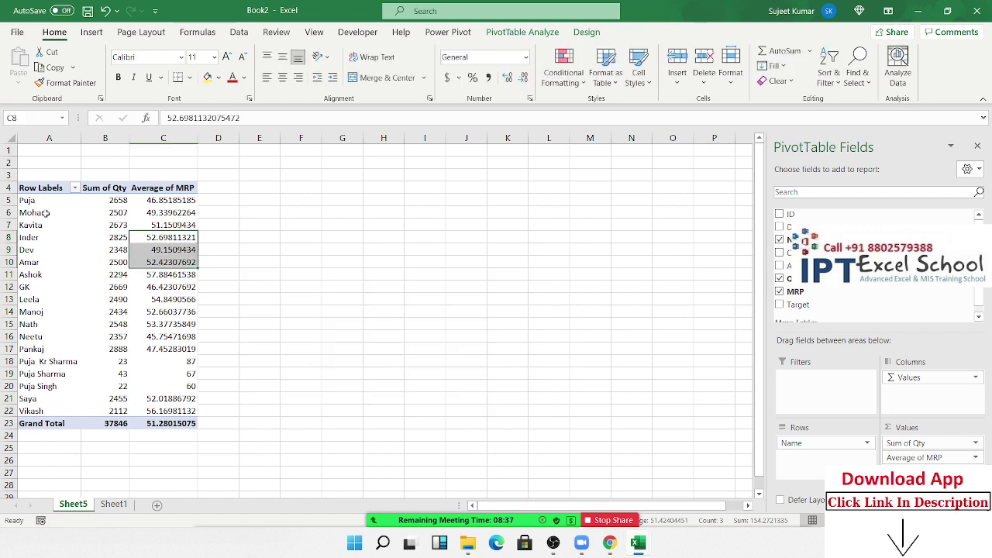
Drag Average of MRP out of Values so only Sum of Qty by Name remains.
left_click_drag(47, 212, 84, 345)
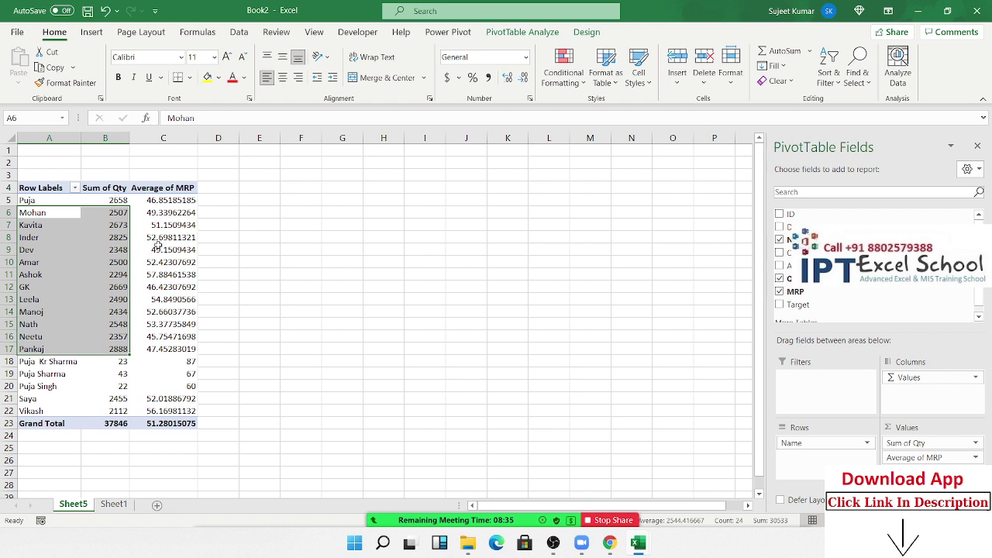
mouse_move(158, 245)
left_click_drag(926, 459, 543, 349)
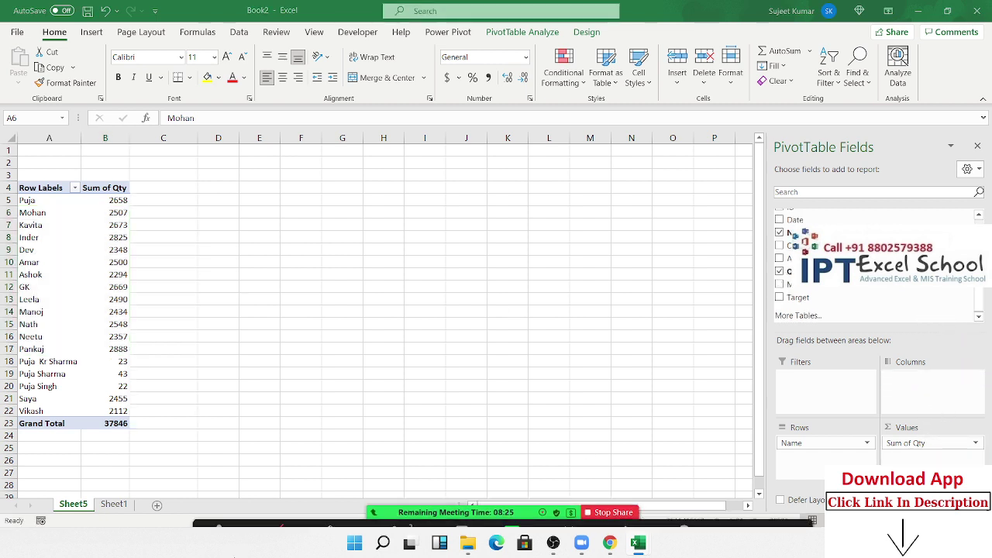
left_click_drag(33, 212, 109, 349)
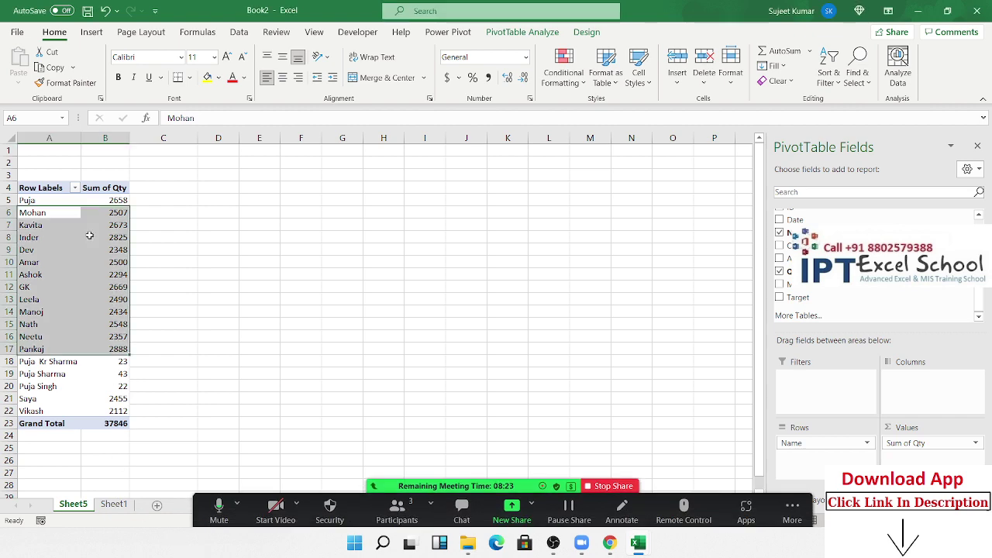
Create a second empty PivotTable from the Sheet1 data at Sheet5 cell F4.
left_click(114, 504)
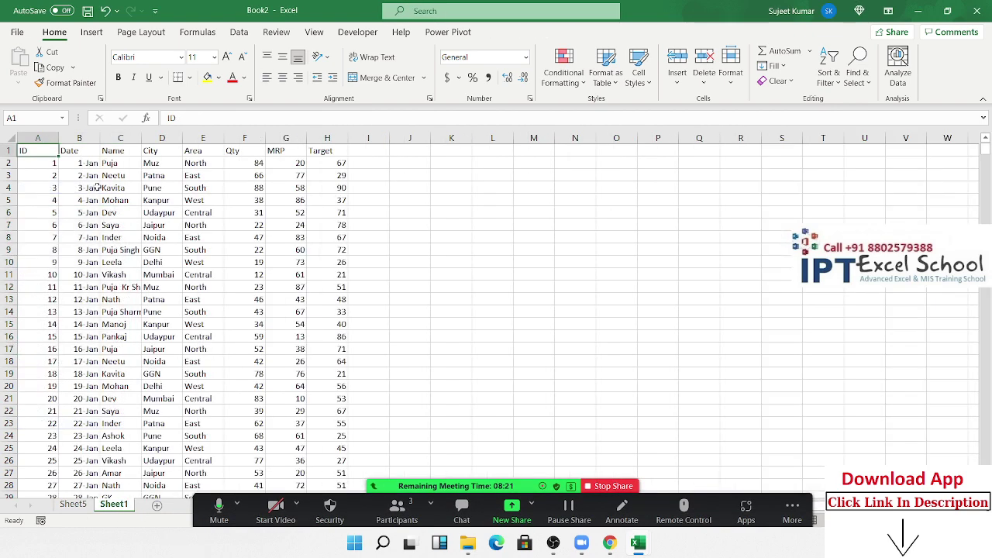
left_click(92, 33)
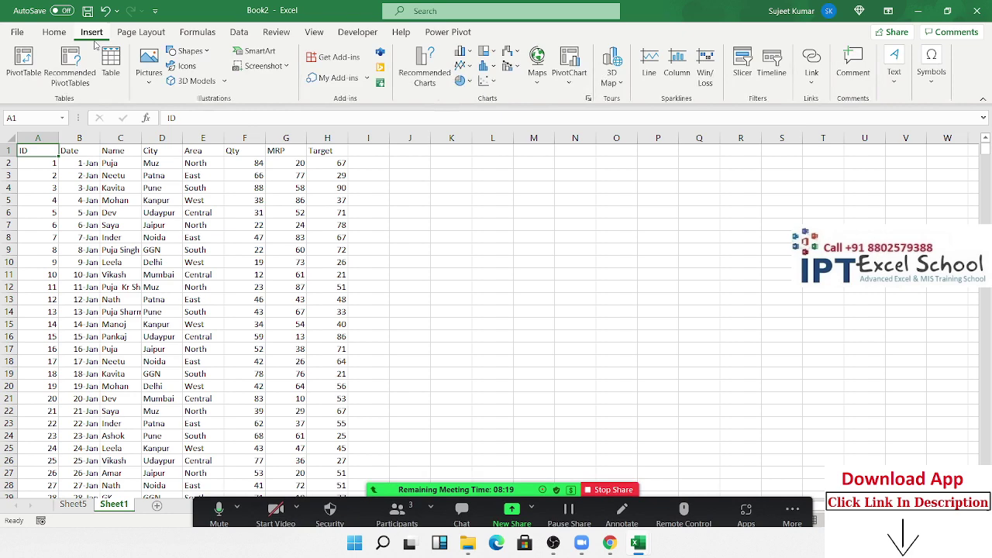
left_click(36, 72)
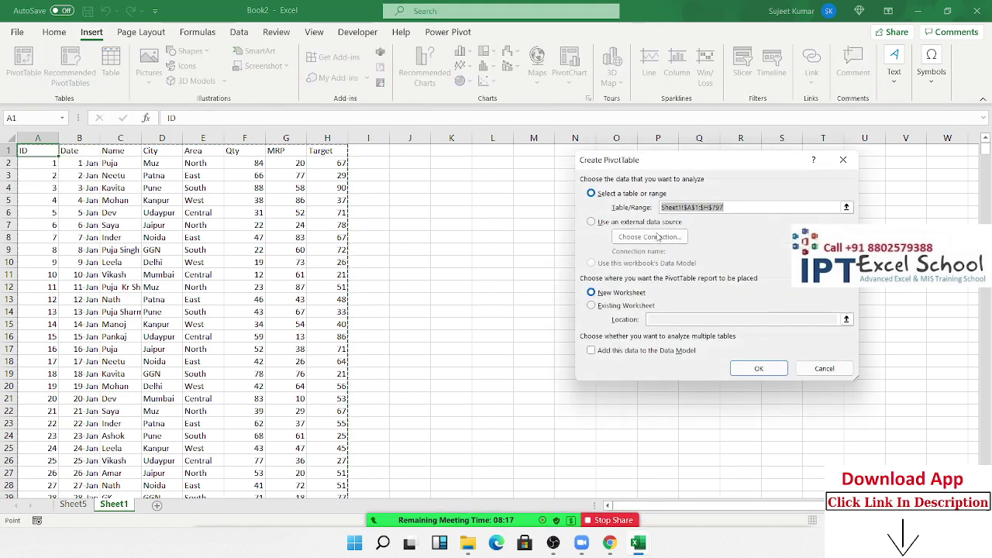
left_click(635, 306)
left_click(73, 505)
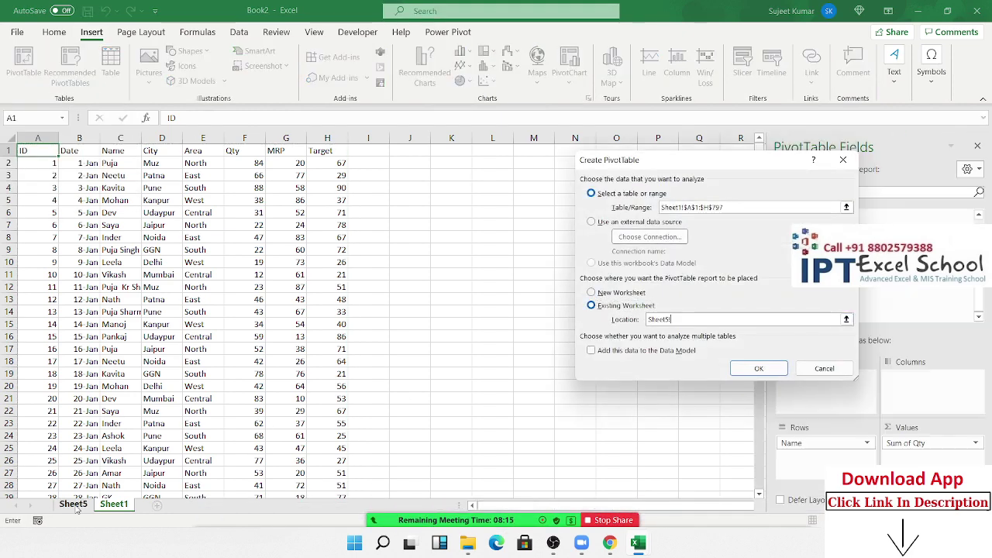
left_click(285, 189)
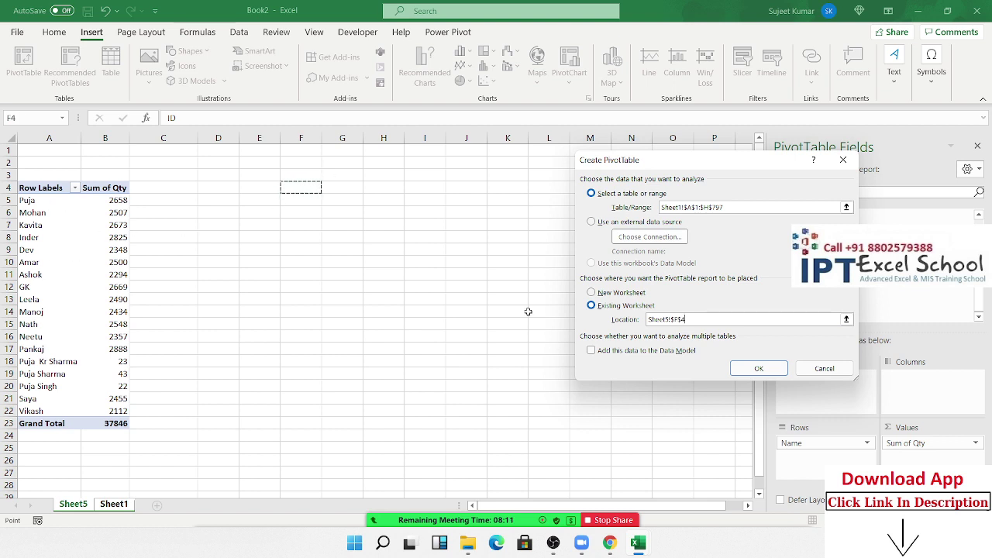
left_click(779, 369)
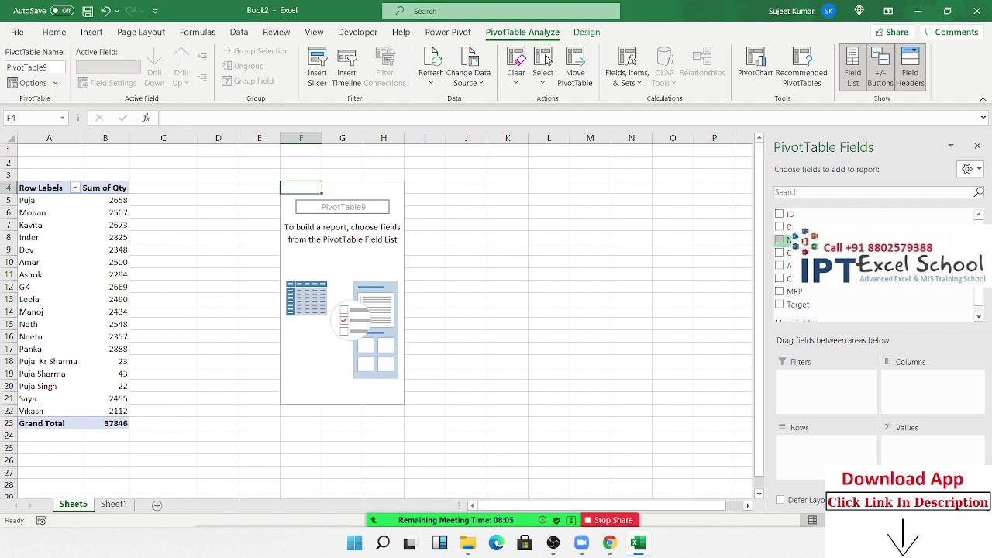
Add Name to rows and MRP summarized as Average, overall 51.28015075.
mouse_move(787, 240)
left_mouse_down()
mouse_move(835, 419)
mouse_move(826, 448)
left_mouse_up()
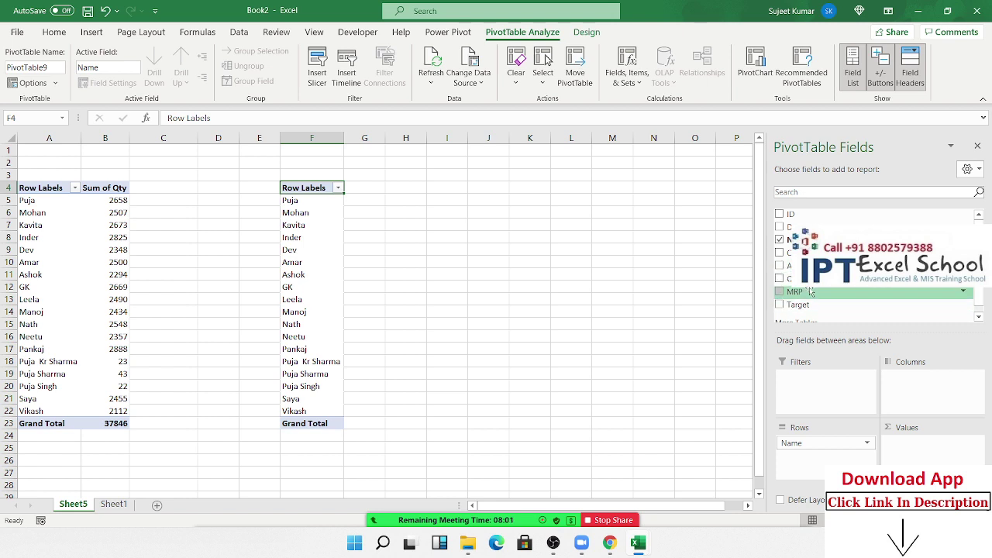
left_click_drag(809, 293, 907, 442)
left_click(906, 443)
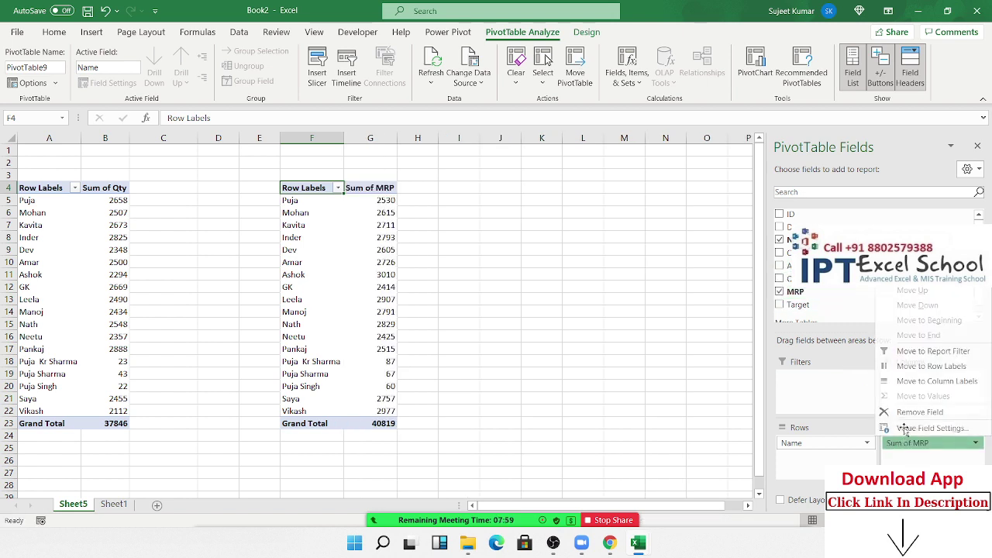
left_click(926, 428)
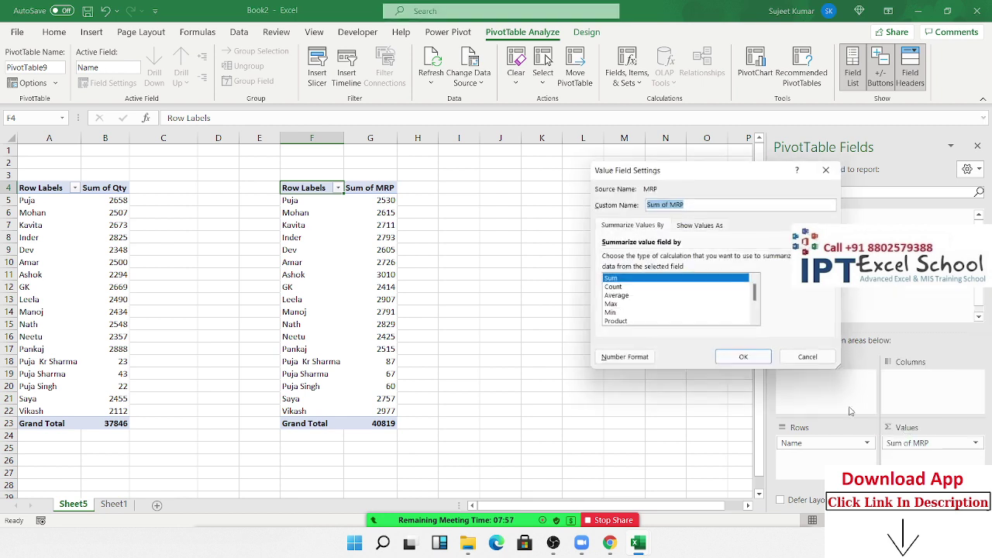
left_click(620, 297)
left_click(743, 359)
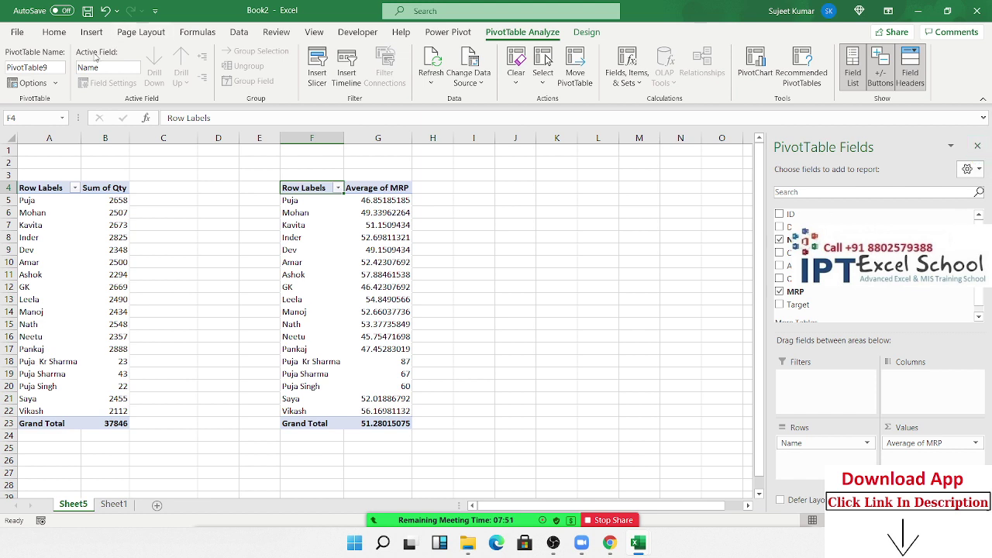
left_click(76, 225)
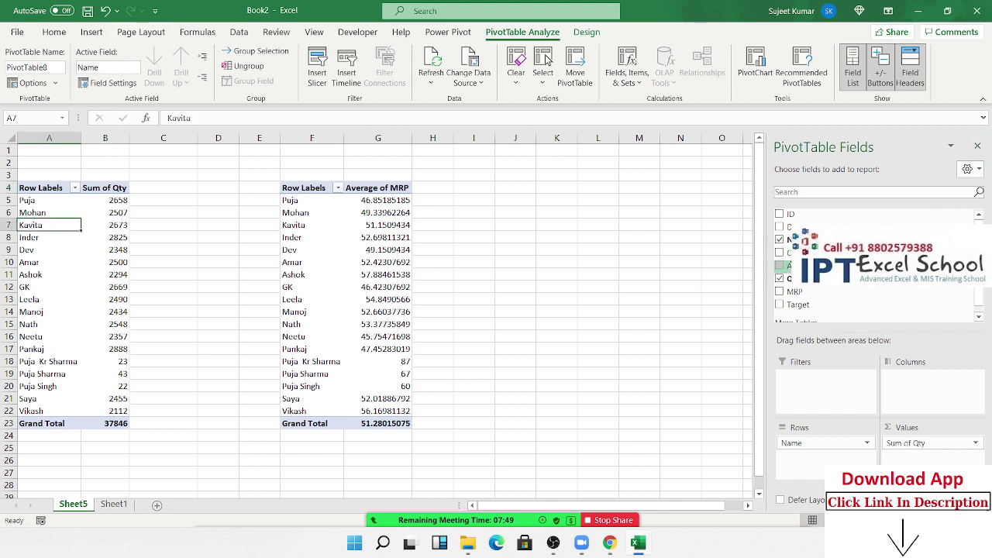
left_click_drag(787, 265, 831, 390)
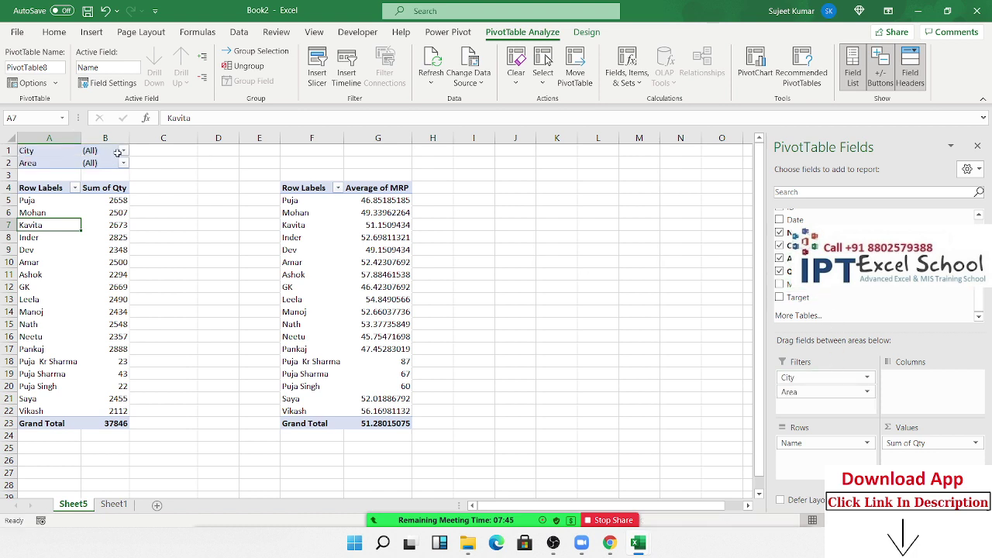
left_click(116, 151)
left_click(124, 151)
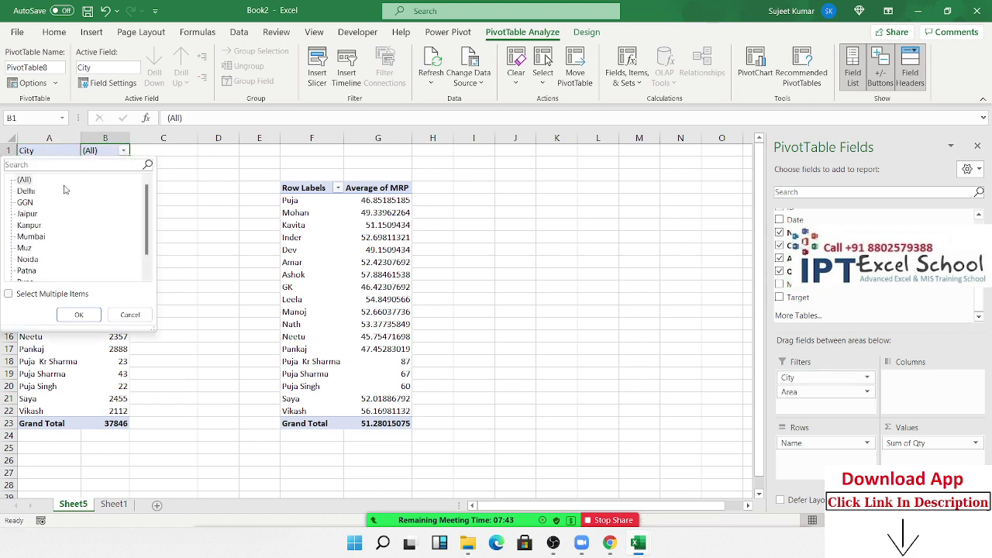
left_click(25, 191)
left_click(78, 315)
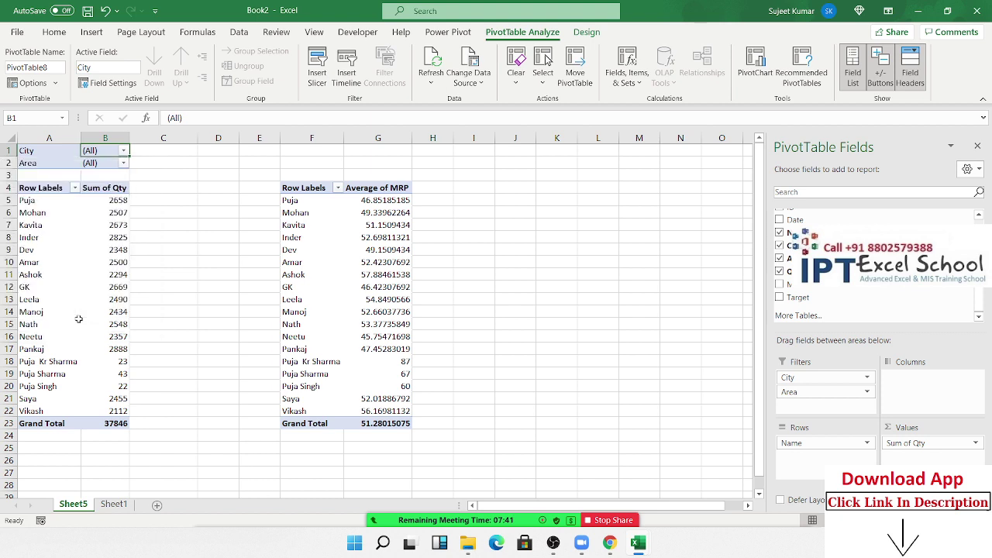
left_click(118, 150)
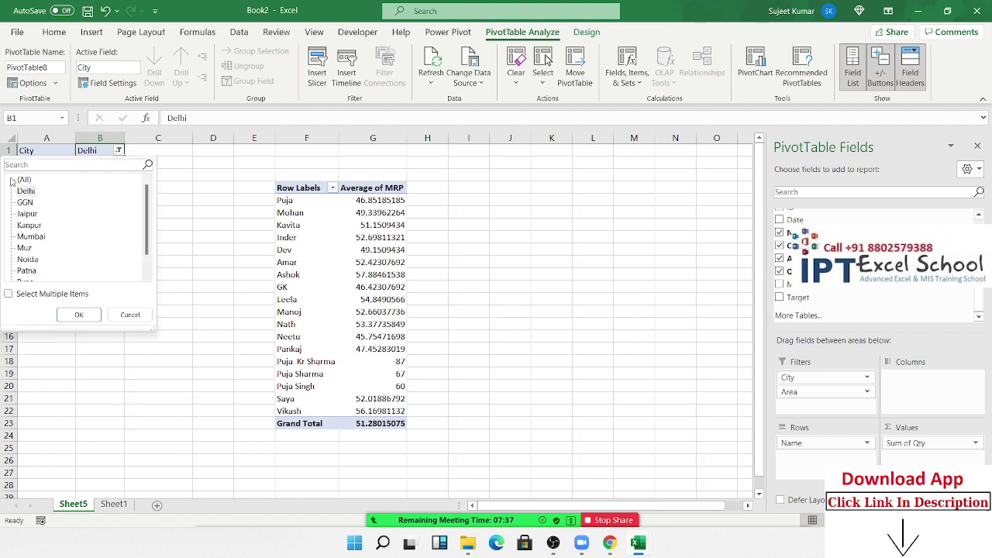
left_click(19, 181)
left_click(80, 313)
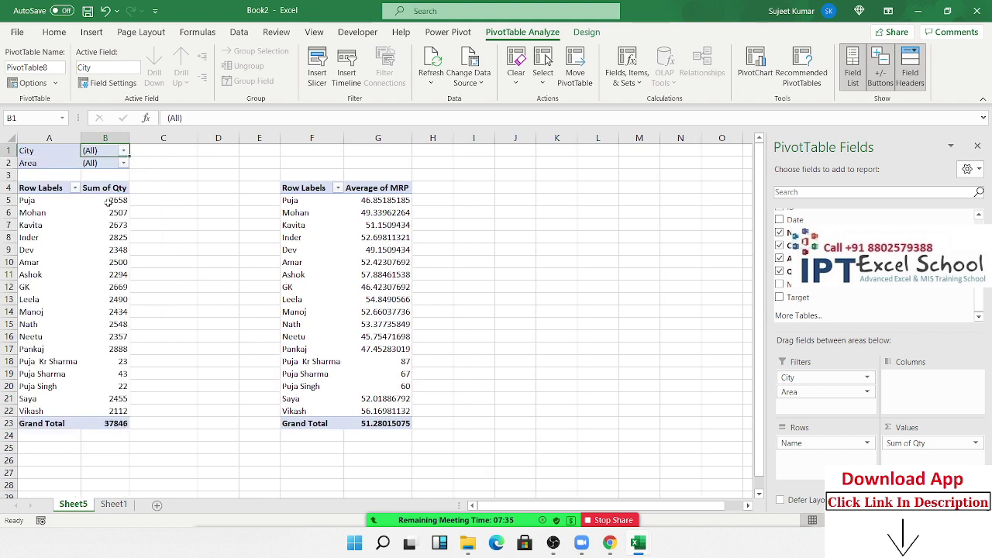
left_click_drag(802, 395, 798, 315)
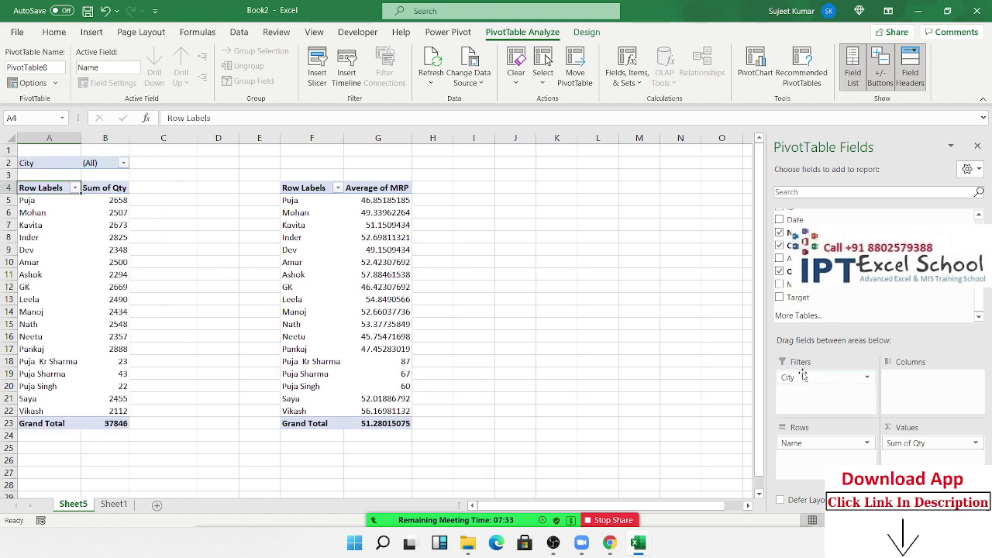
left_click_drag(788, 378, 836, 288)
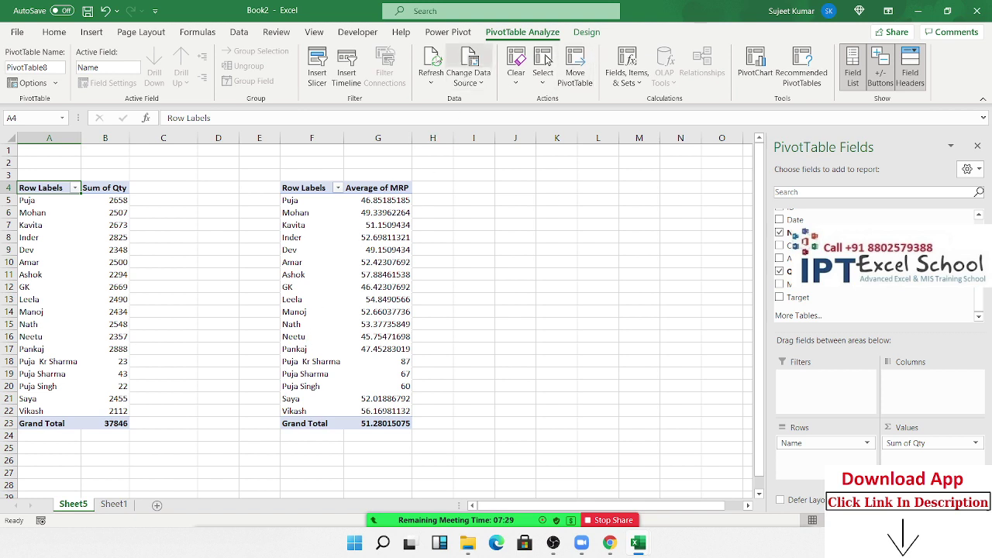
Insert City and Area slicers and place them side by side beside the pivots.
left_click(318, 61)
left_click(653, 208)
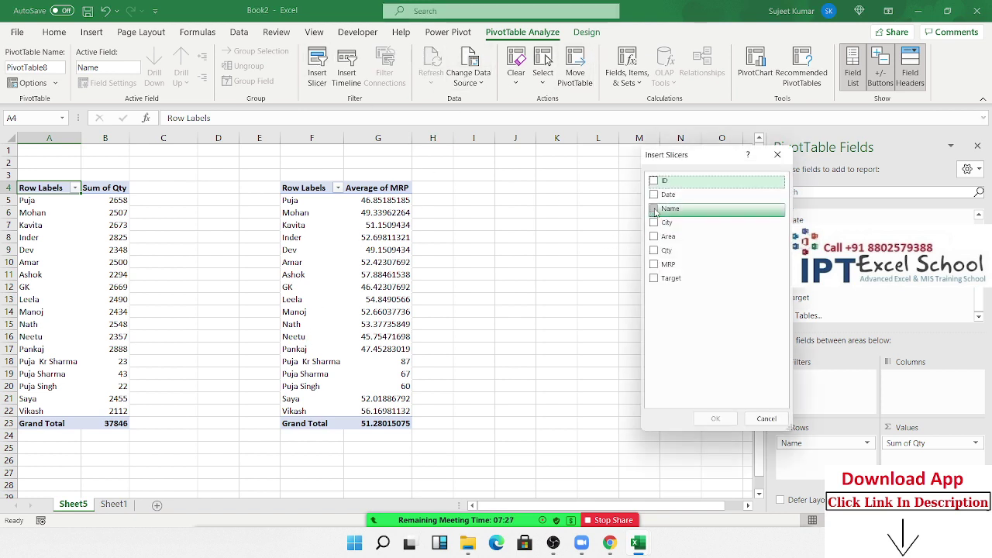
left_click(654, 222)
left_click(654, 209)
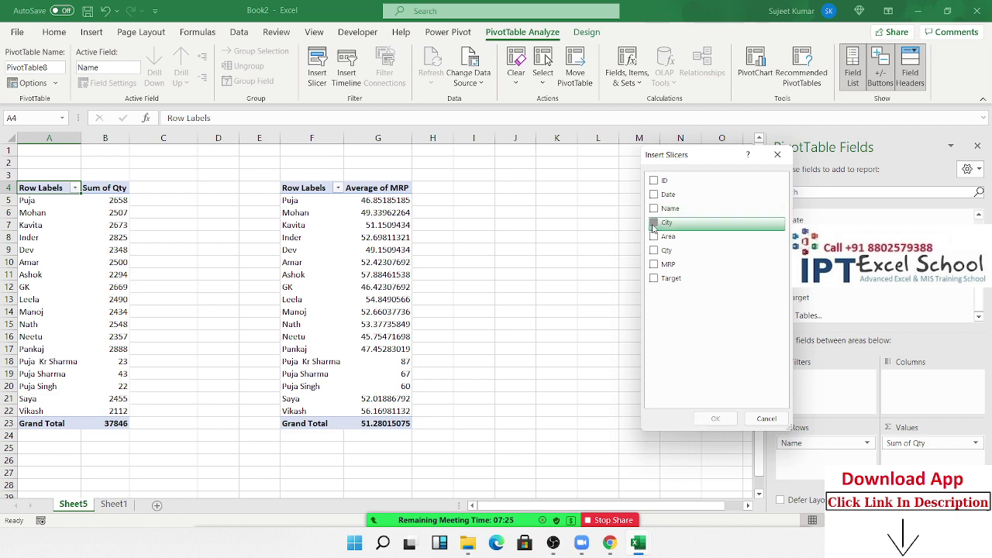
left_click(655, 236)
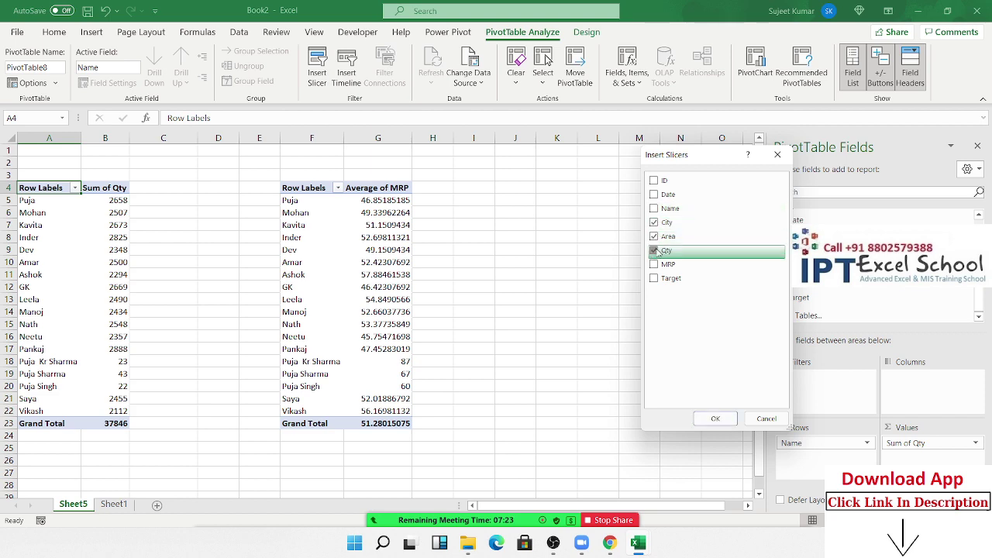
left_click(720, 419)
left_click(639, 359)
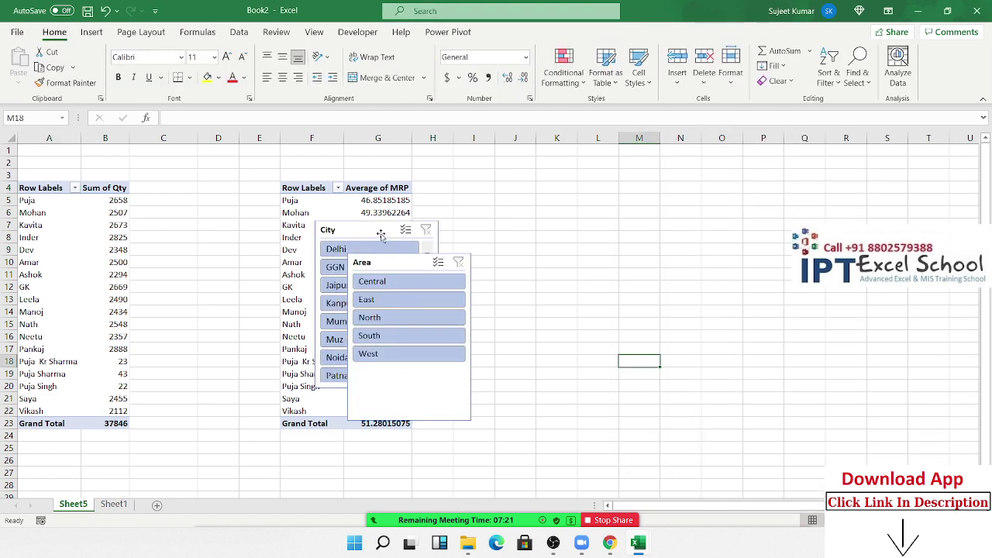
left_click_drag(381, 232, 577, 176)
left_click_drag(397, 261, 705, 173)
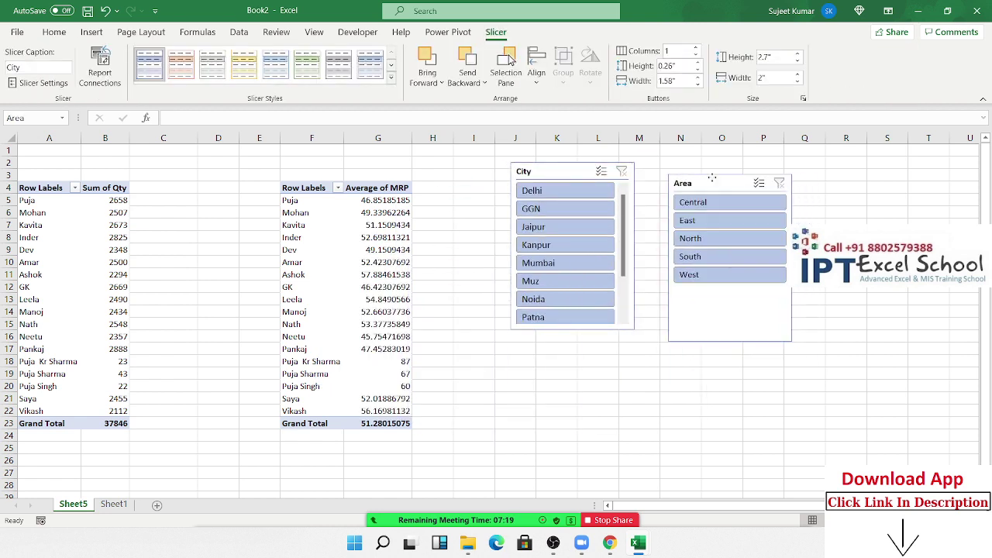
Test the City slicer with Delhi, GGN, Kanpur and Mumbai, then clear the filter.
left_click(581, 191)
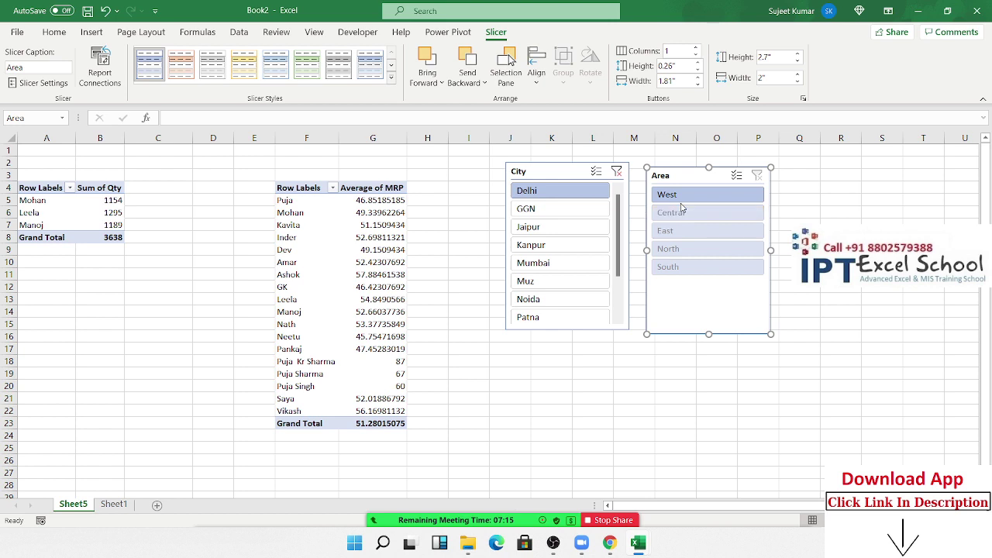
left_click(569, 211)
left_click(523, 247)
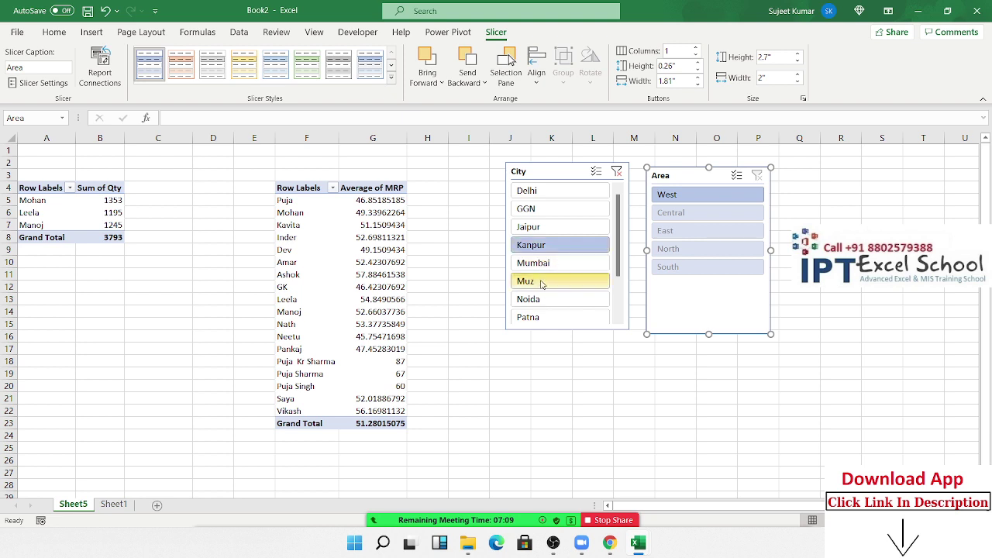
left_click(543, 266)
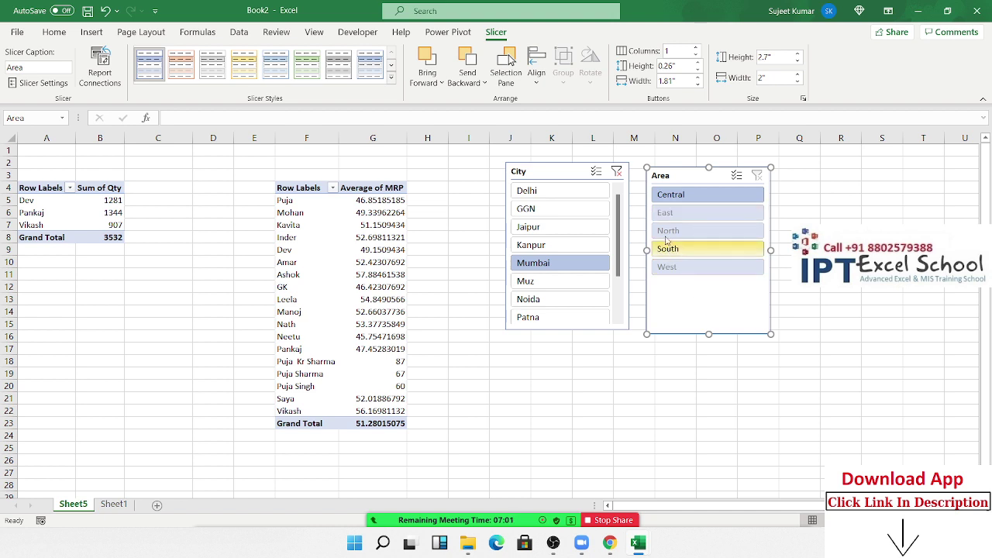
left_click(620, 172)
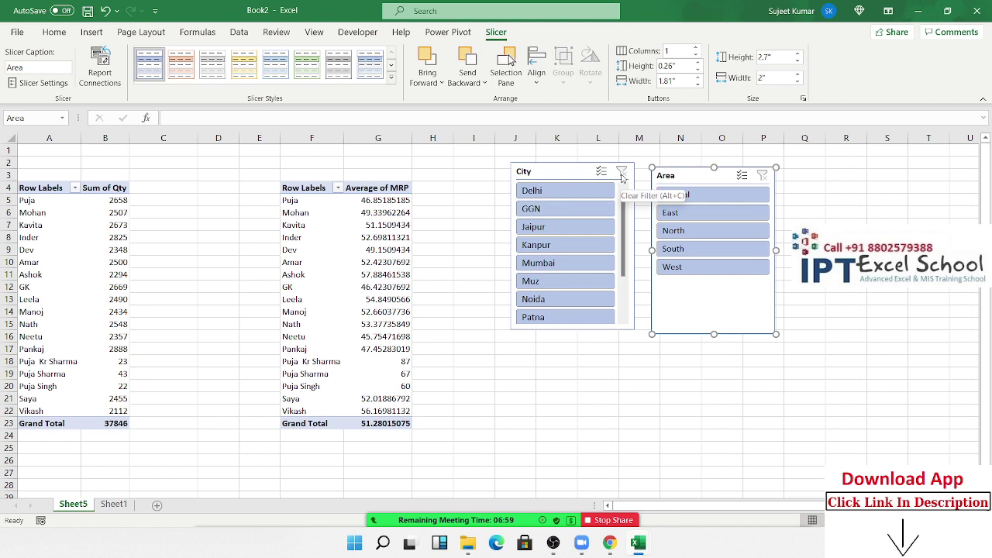
left_click(564, 191)
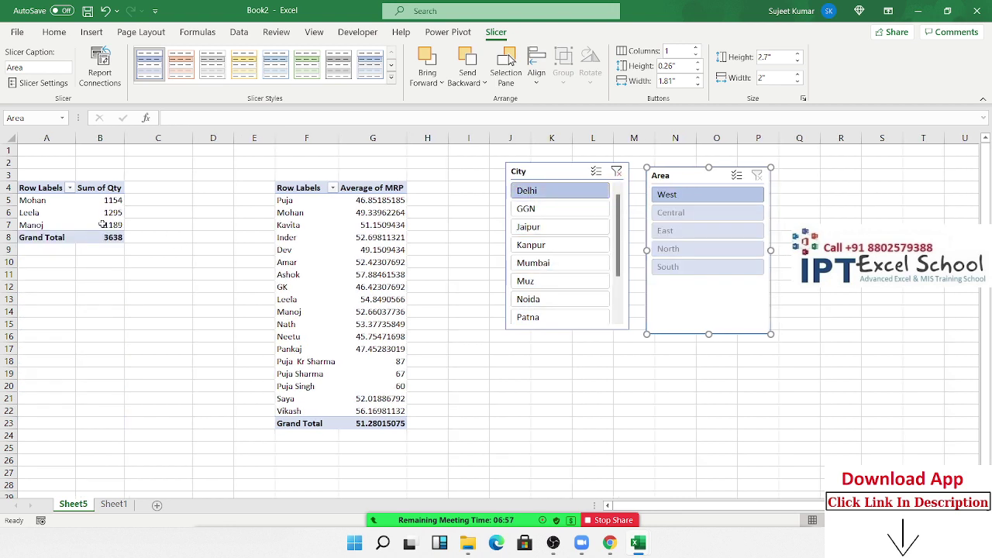
mouse_move(102, 224)
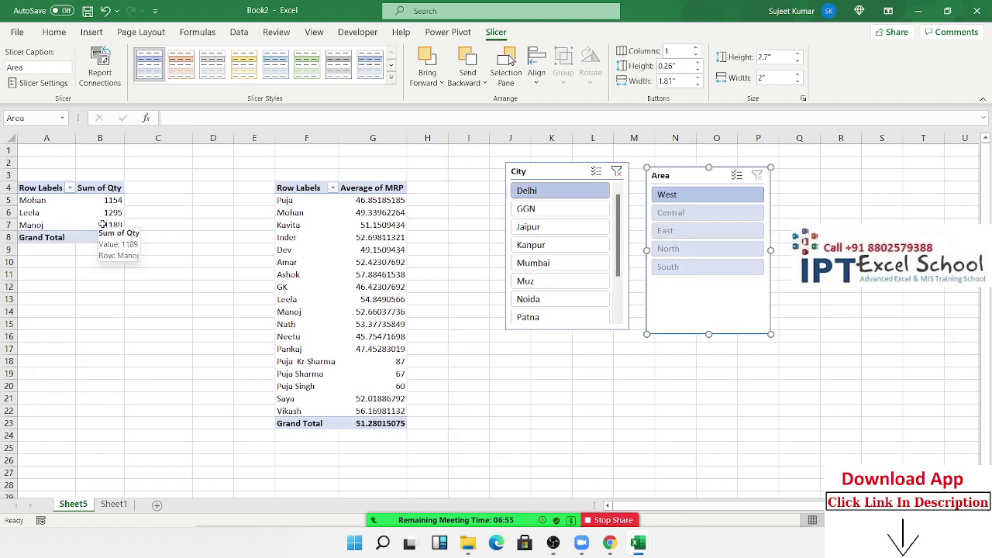
left_click(288, 287)
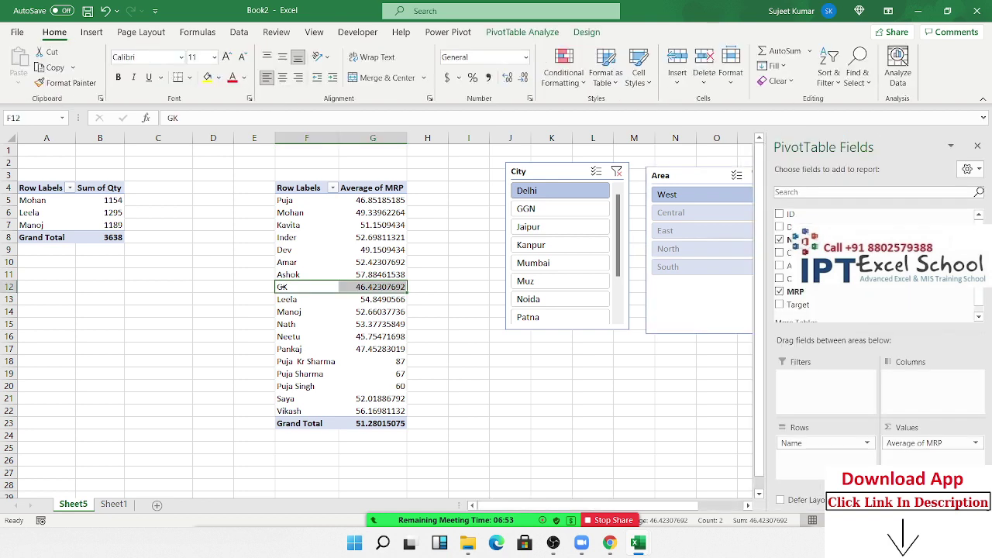
left_click(617, 172)
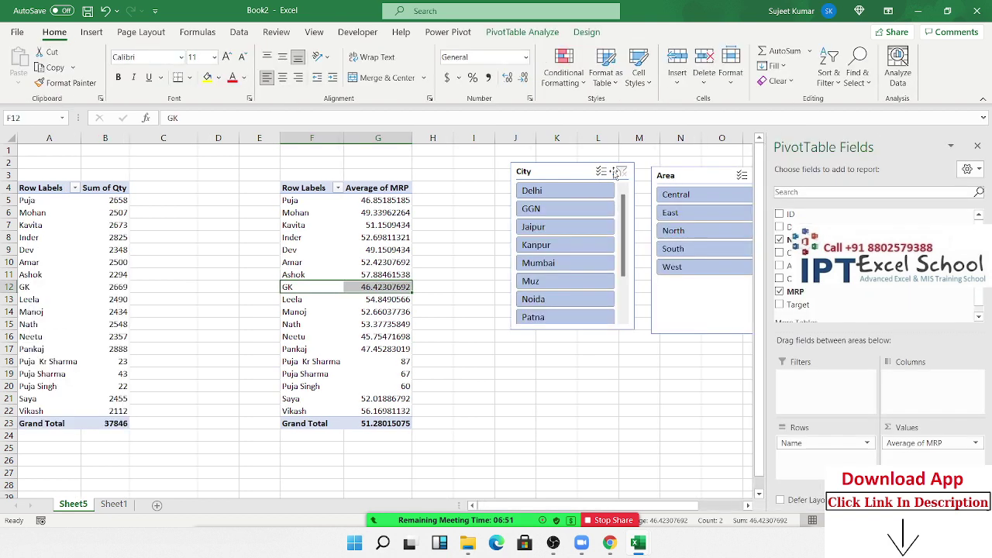
left_click(402, 247)
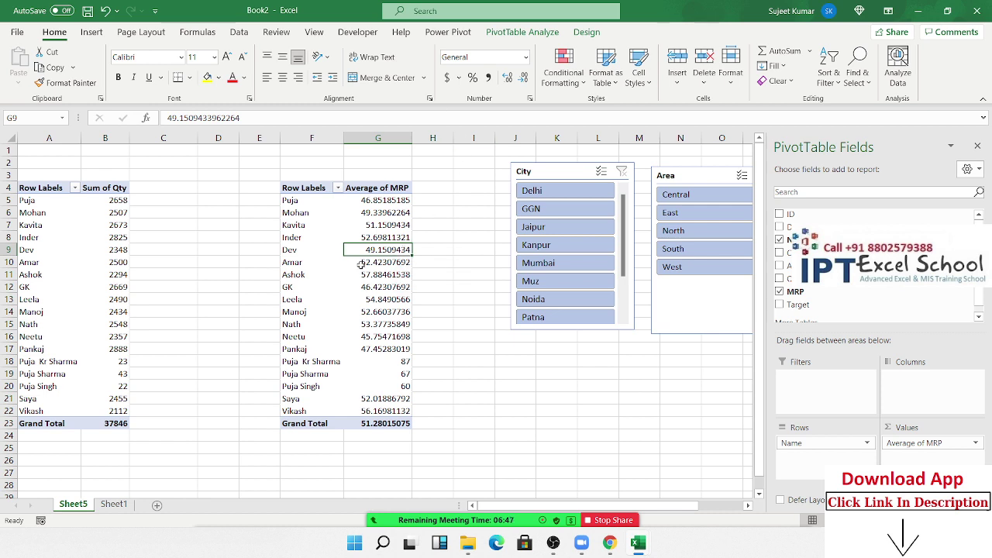
Use Filter Connections to link the Area and City slicers to the MRP PivotTable9.
left_click(523, 32)
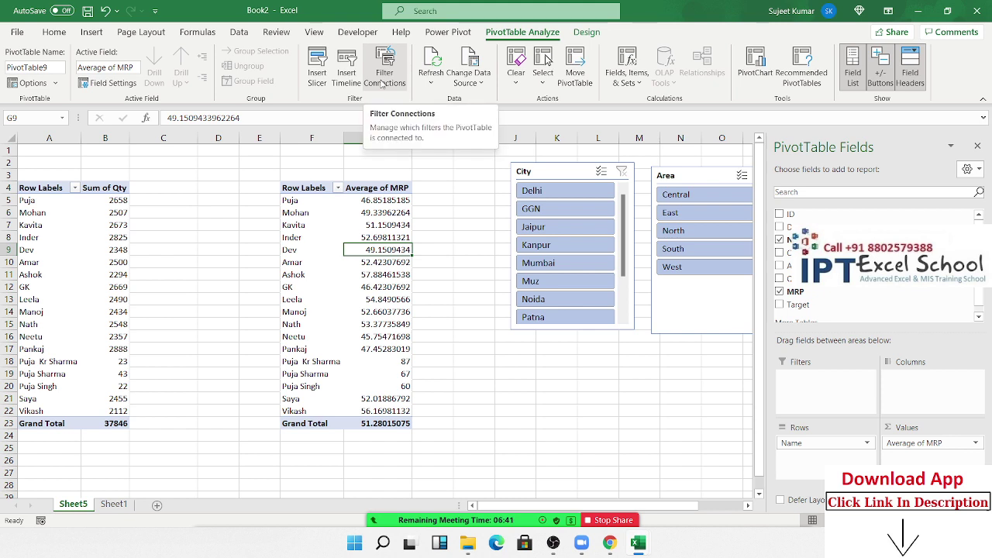
left_click(381, 84)
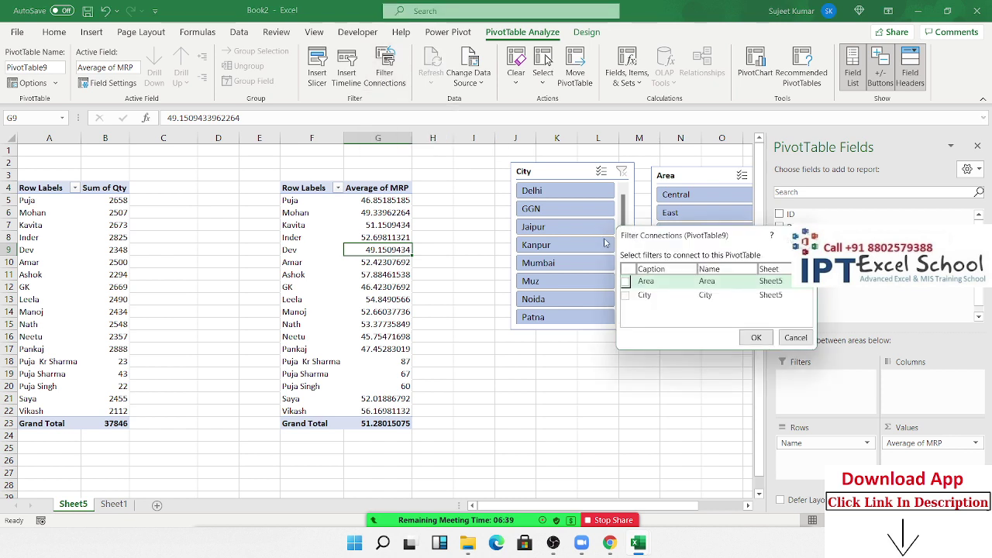
left_click(625, 282)
left_click(626, 295)
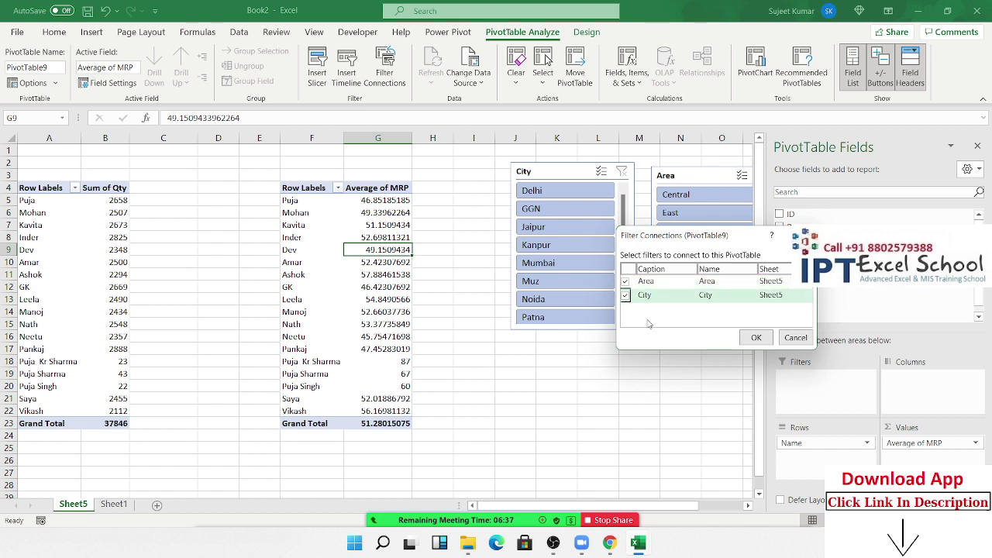
left_click(748, 337)
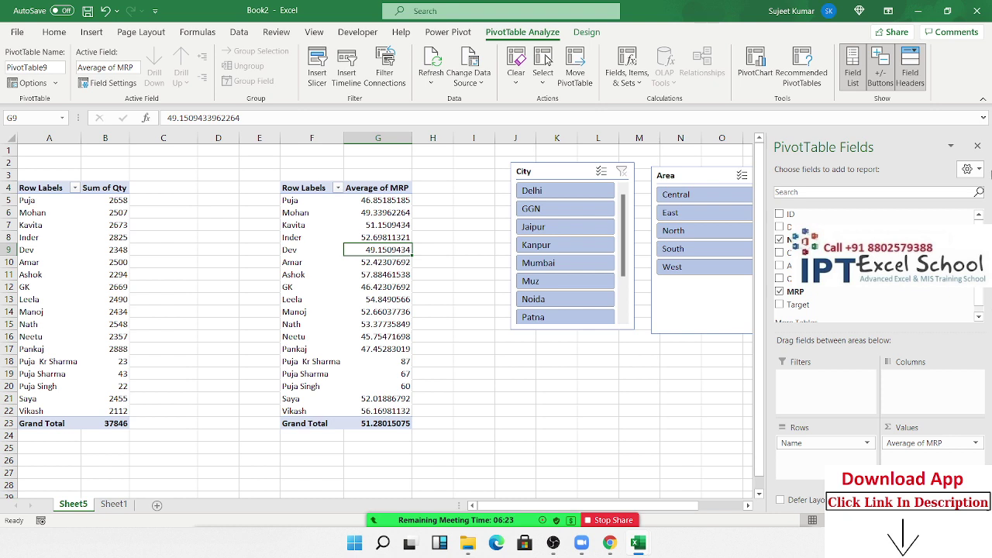
Close the field list, apply then clear the Jaipur City filter so all names show.
left_click(978, 146)
left_click(545, 227)
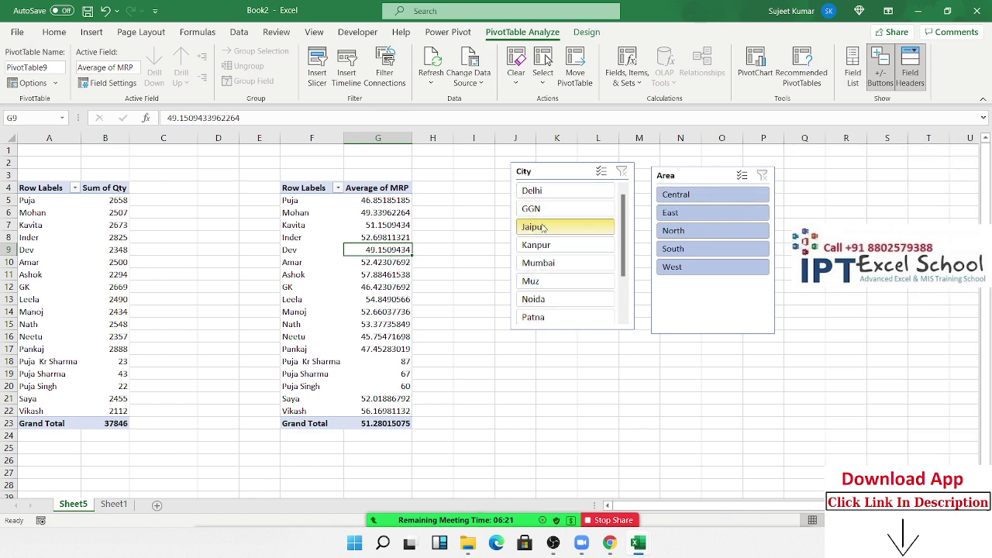
left_click(612, 171)
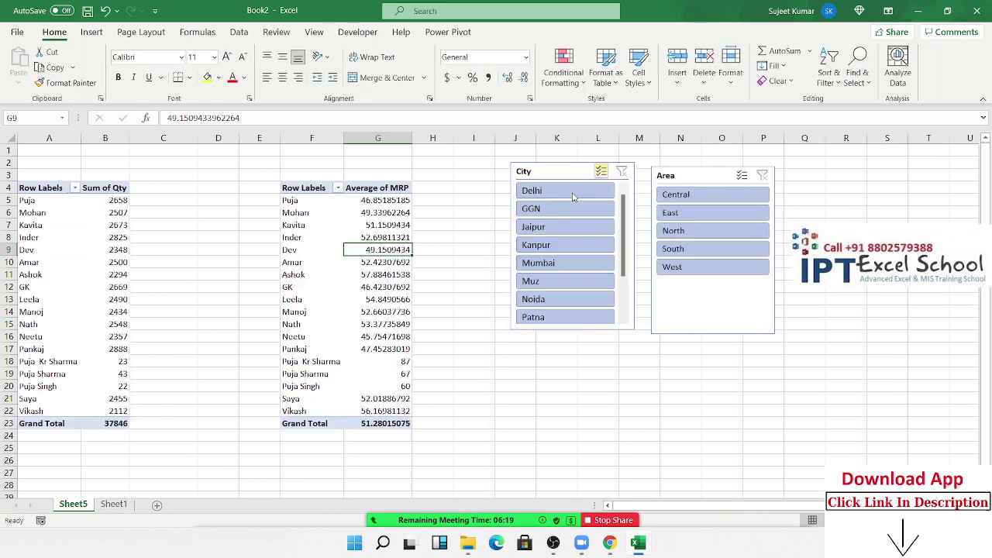
left_click(111, 249)
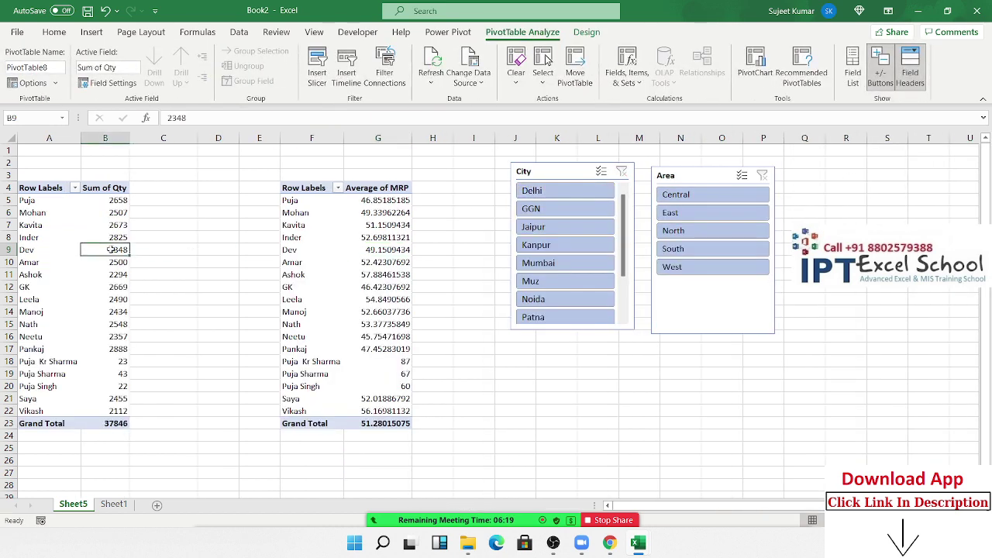
Insert a clustered column PivotChart of Sum of Qty by name and reposition it.
left_click(91, 32)
left_click(461, 52)
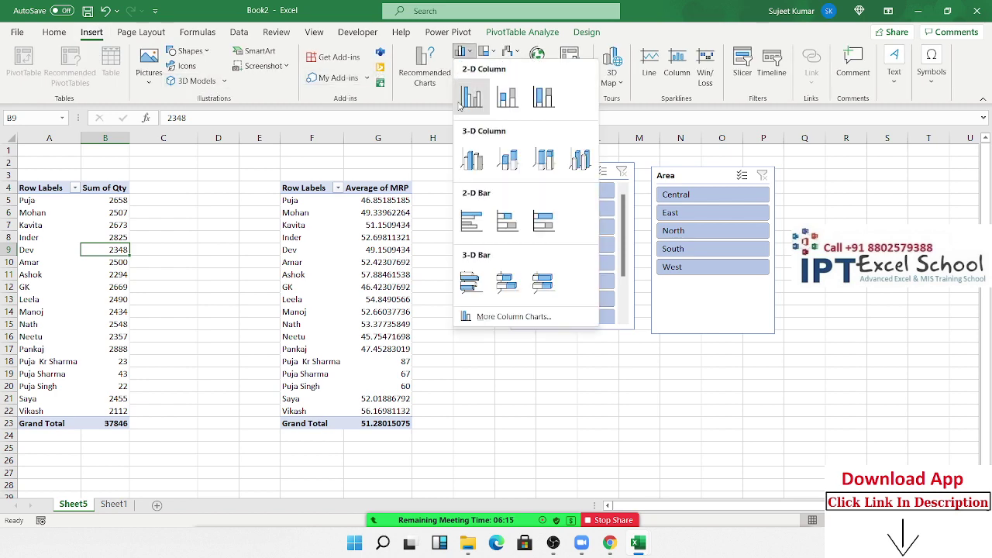
left_click(480, 97)
left_click_drag(463, 238, 498, 219)
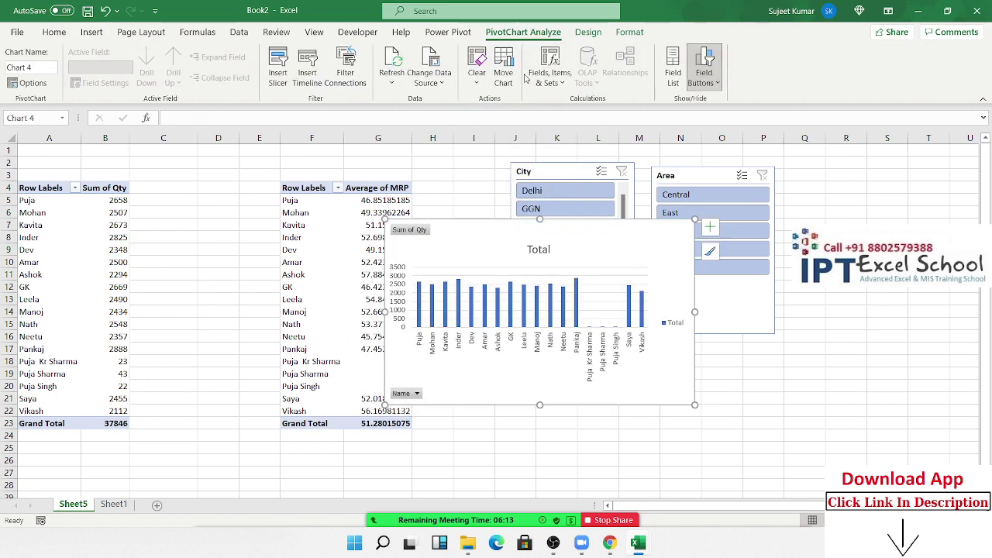
Apply a dark chart style to the column chart.
left_click(630, 32)
left_click(581, 31)
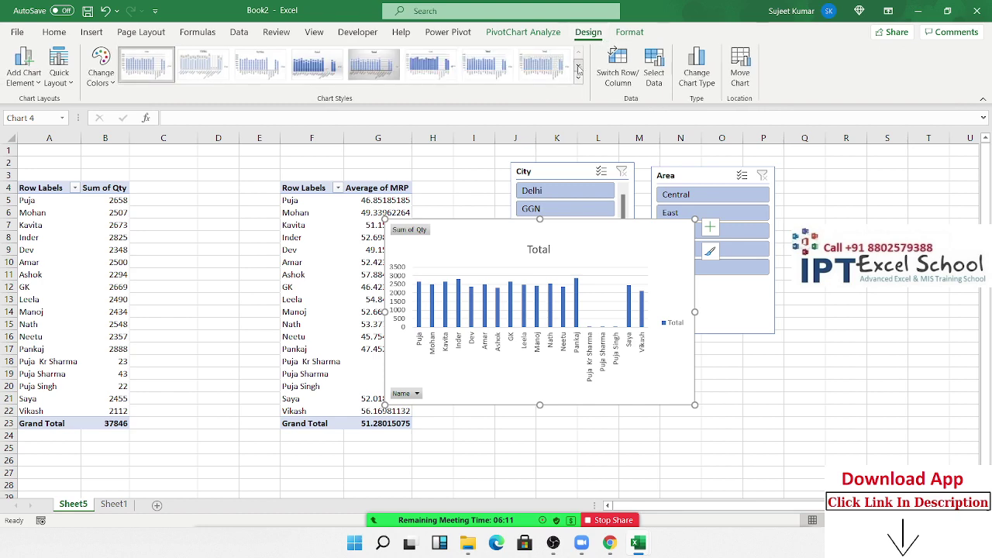
left_click(576, 77)
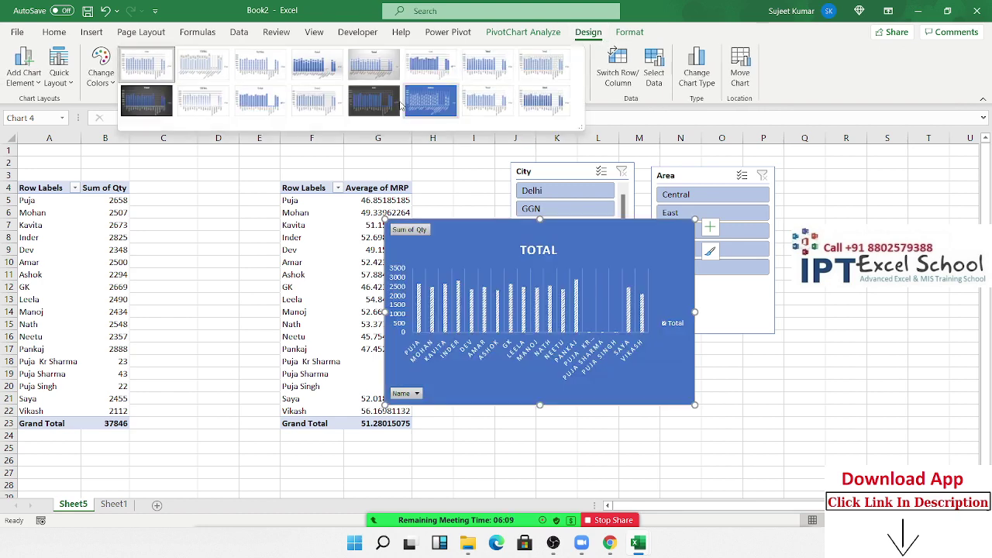
left_click(374, 101)
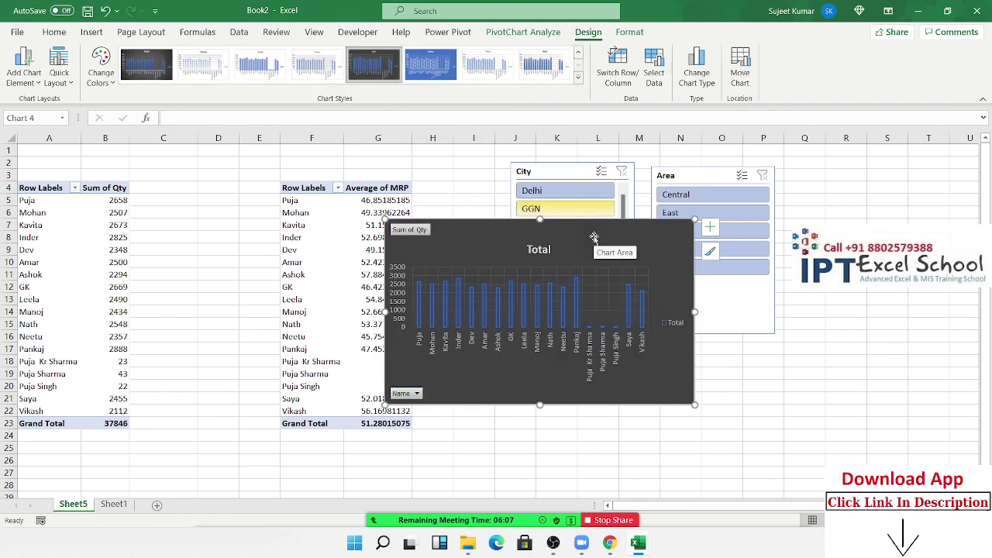
Move the column chart onto a new Sheet6 and enlarge it.
key("Delete")
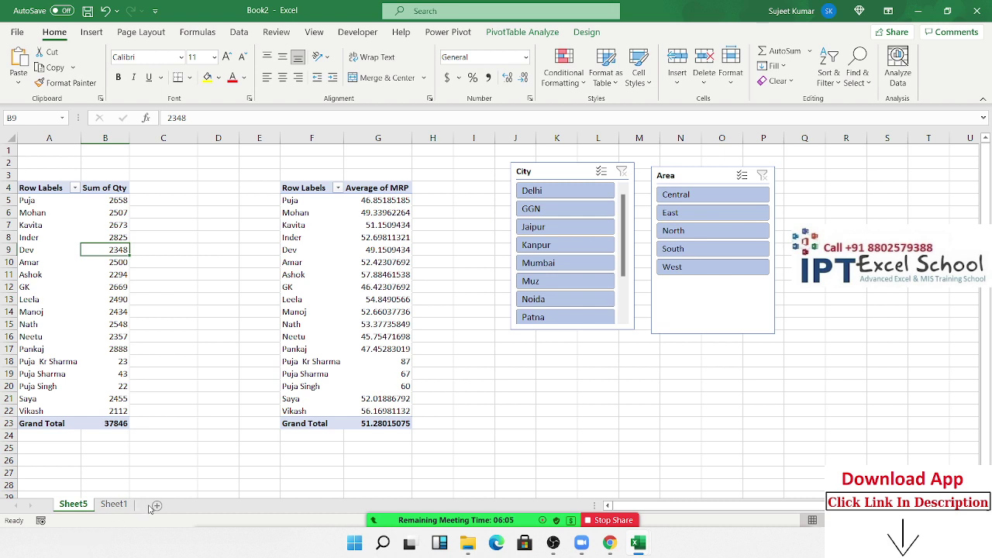
left_click(158, 504)
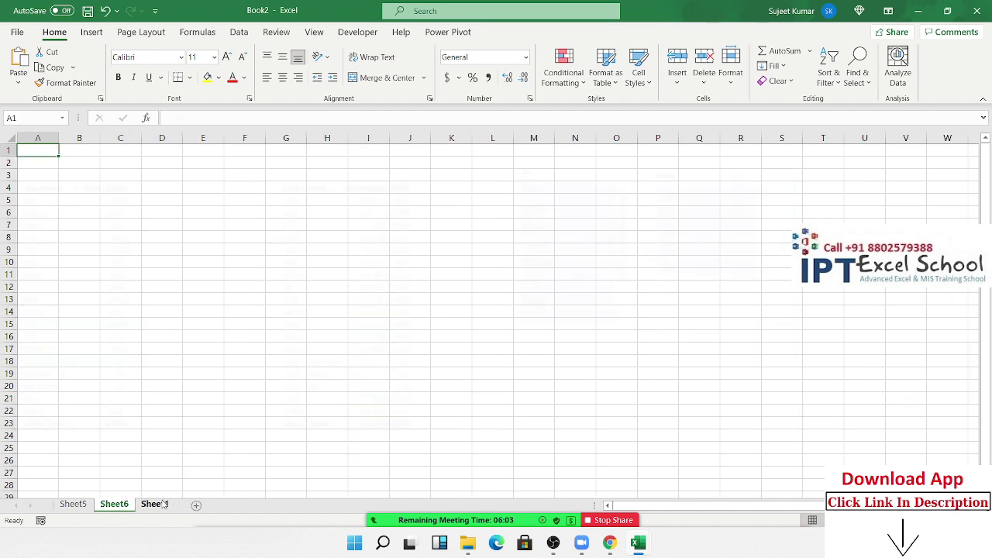
key("ctrl+v")
left_click_drag(328, 332, 374, 397)
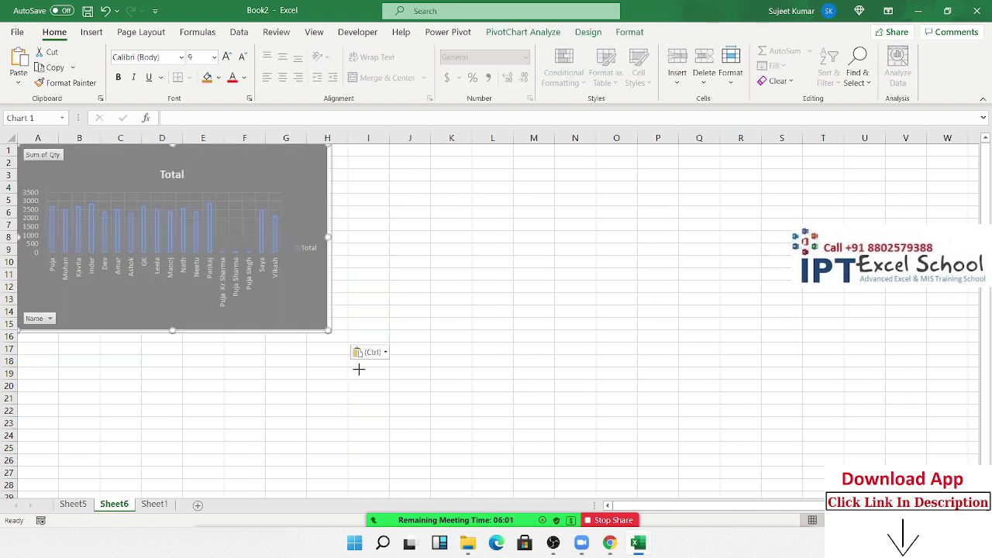
On Sheet5, insert a 2-D area PivotChart of Average of MRP by name.
left_click(75, 505)
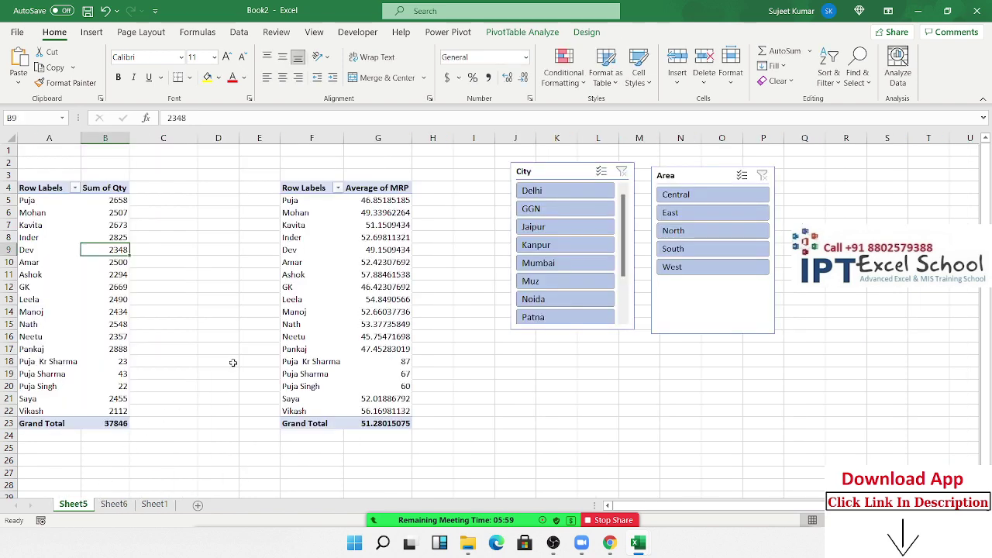
left_click(91, 32)
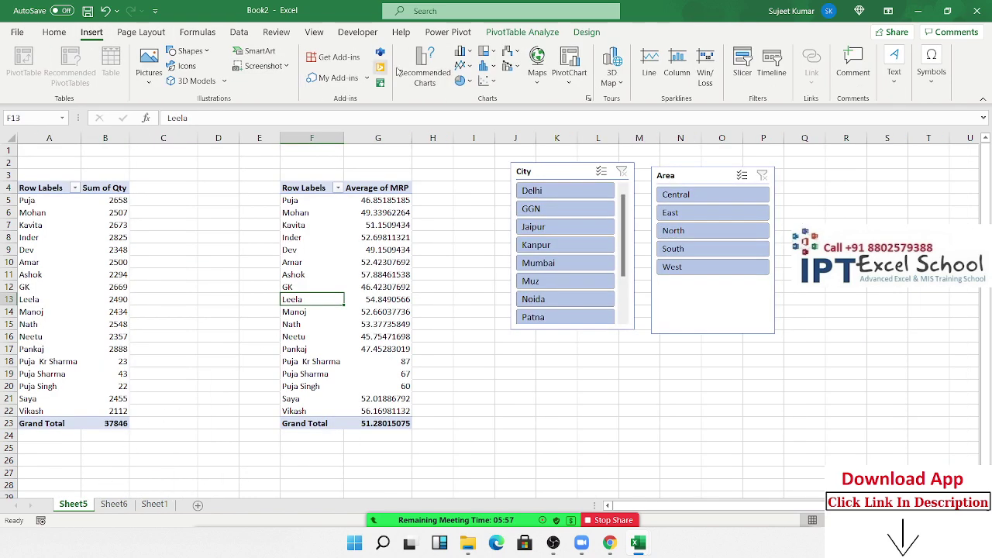
left_click(468, 69)
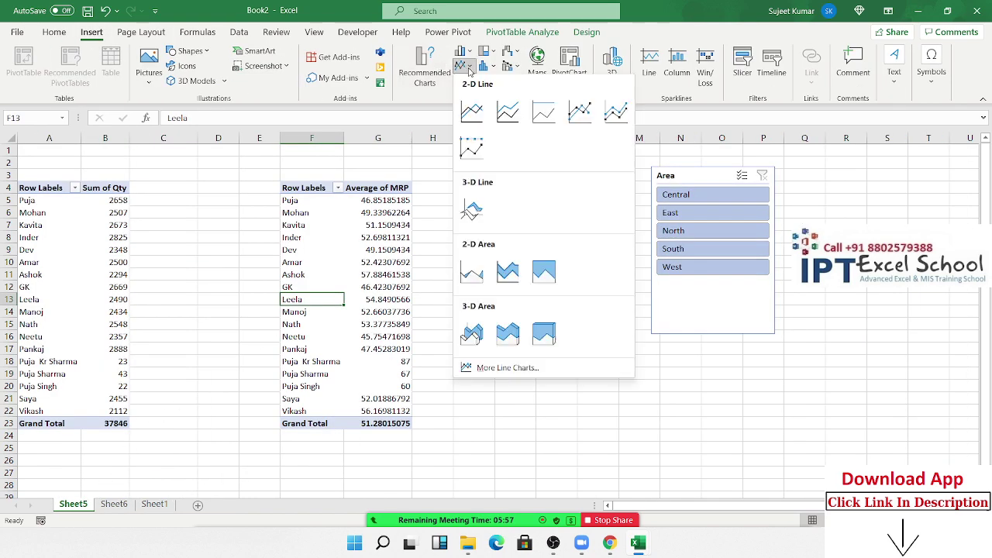
left_click(473, 273)
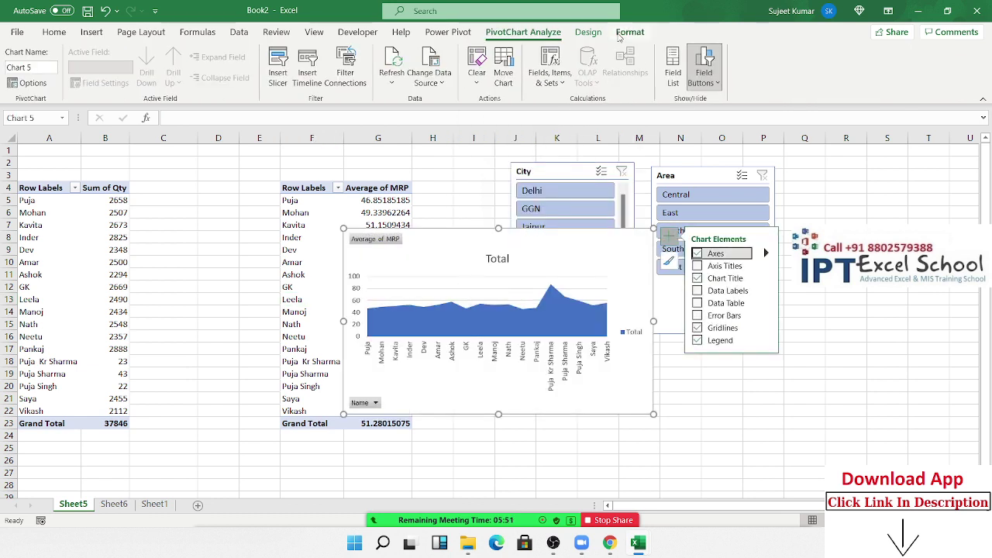
Apply a plain white chart style to the area chart.
left_click(588, 32)
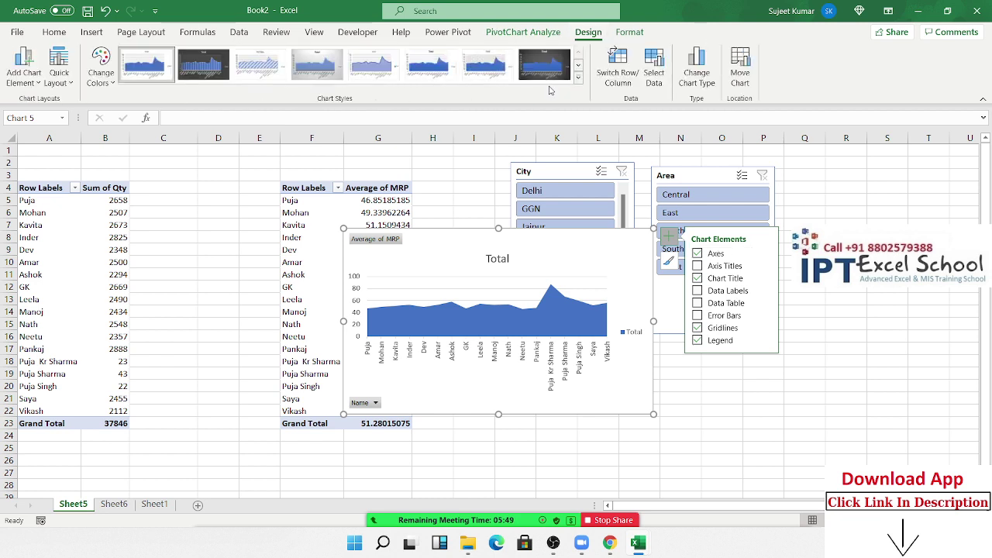
left_click(578, 78)
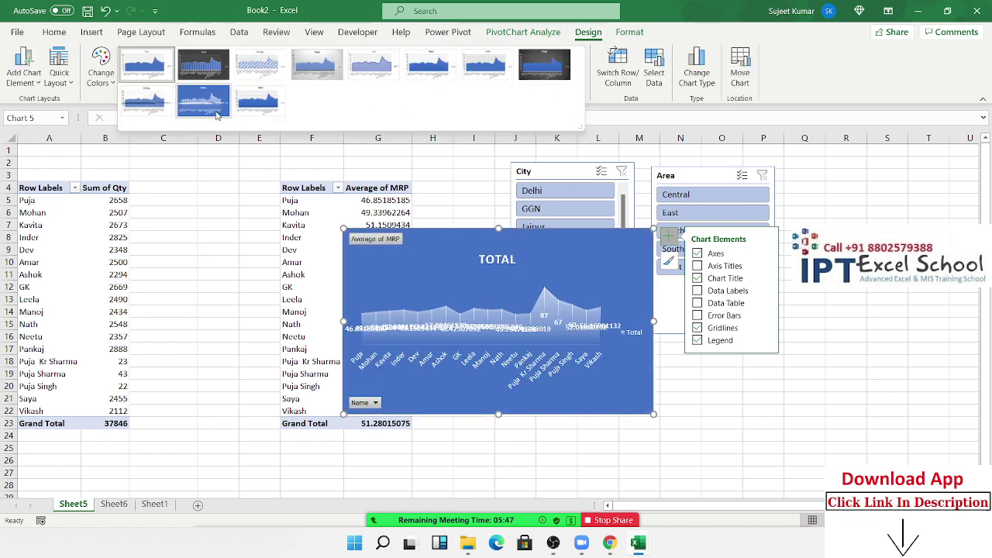
left_click(261, 107)
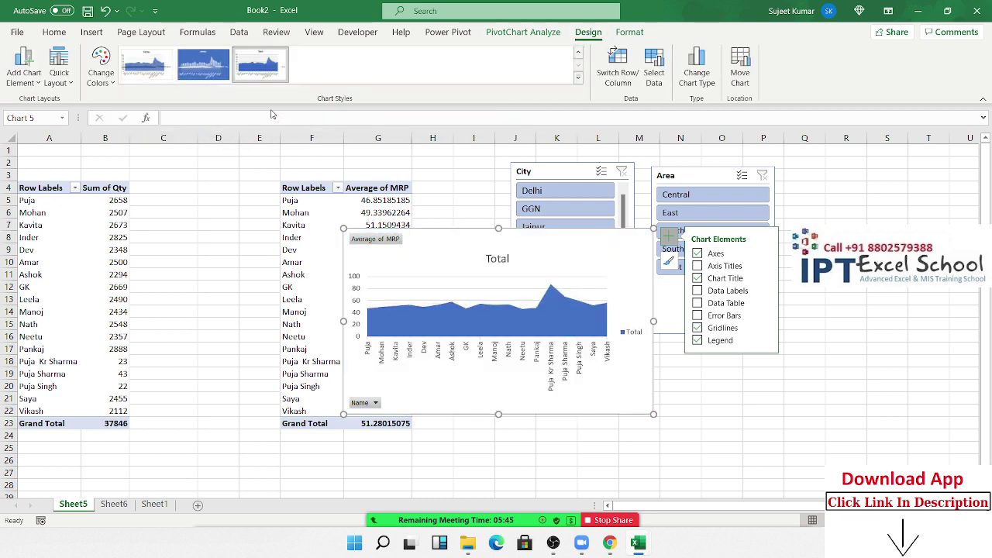
Move the area chart onto Sheet6 beside the column chart and enlarge it.
key("Delete")
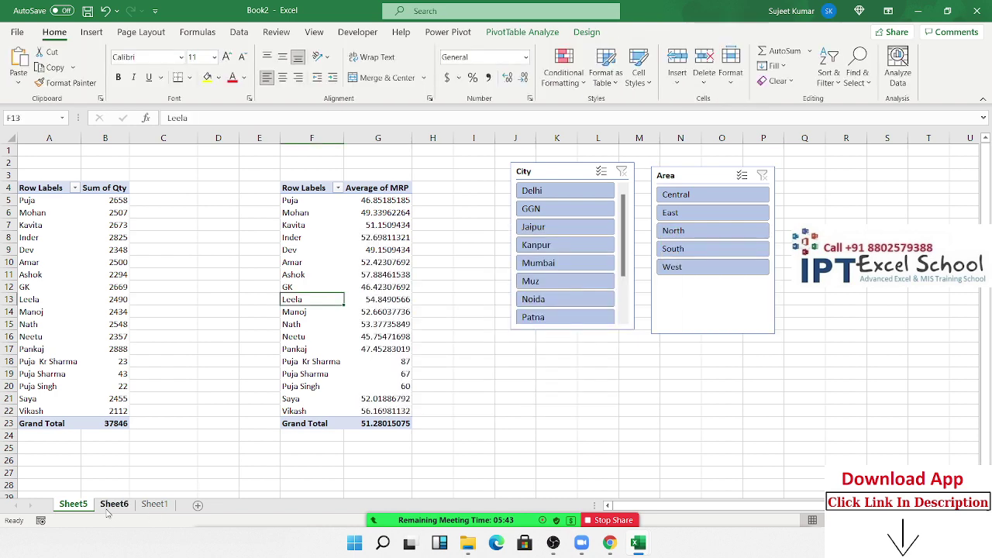
left_click(114, 505)
left_click(441, 151)
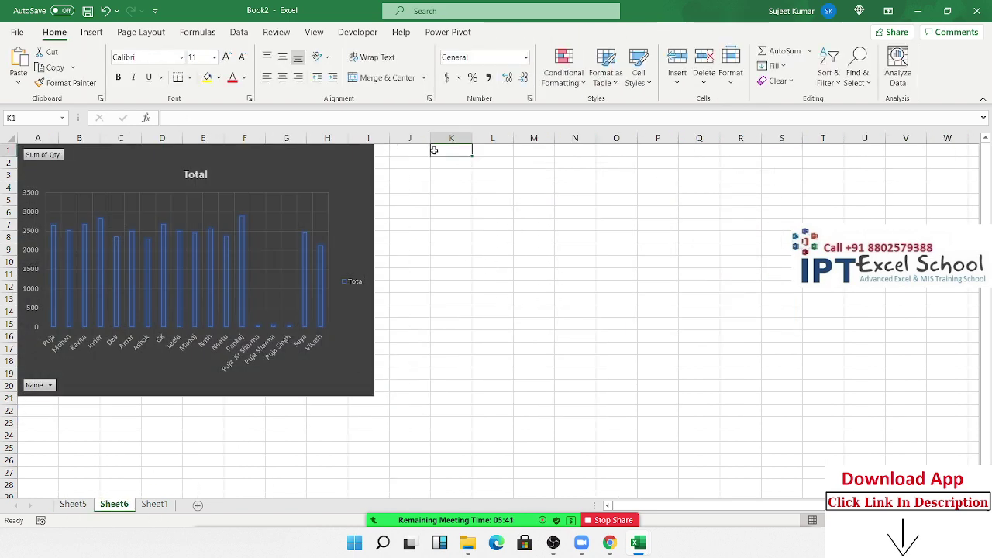
key("ctrl+v")
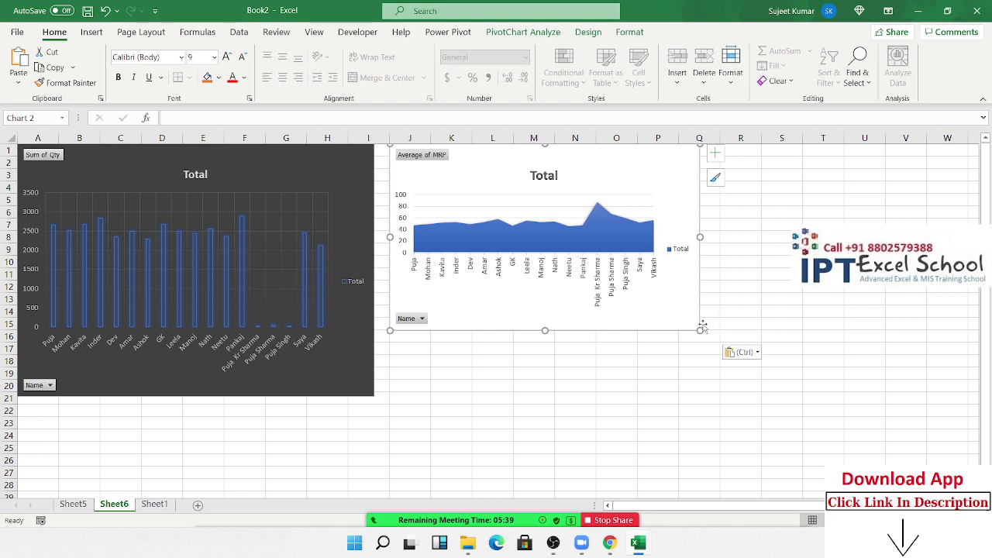
left_click_drag(700, 330, 739, 392)
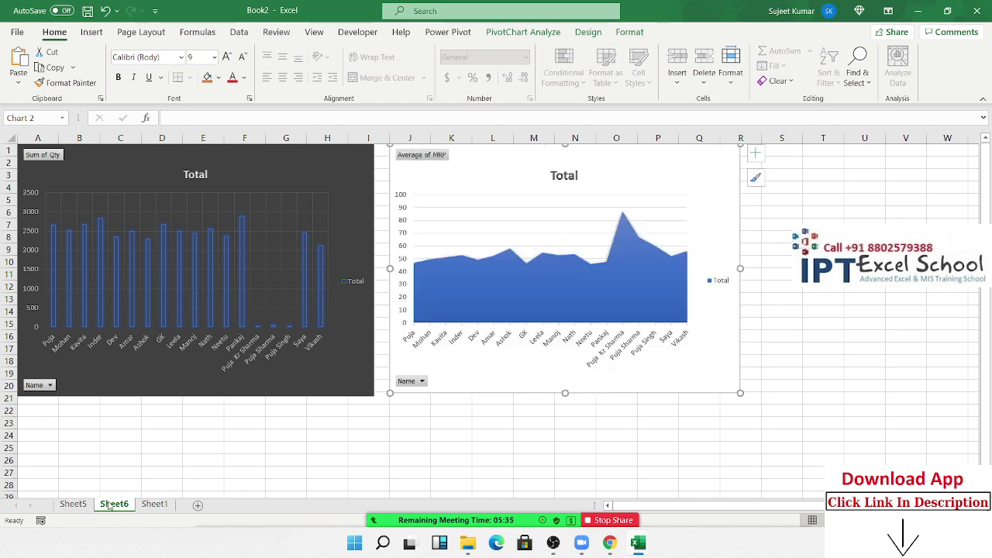
Cut the City and Area slicers from Sheet5 and paste them at T2 on Sheet6.
left_click(75, 504)
left_click(565, 171)
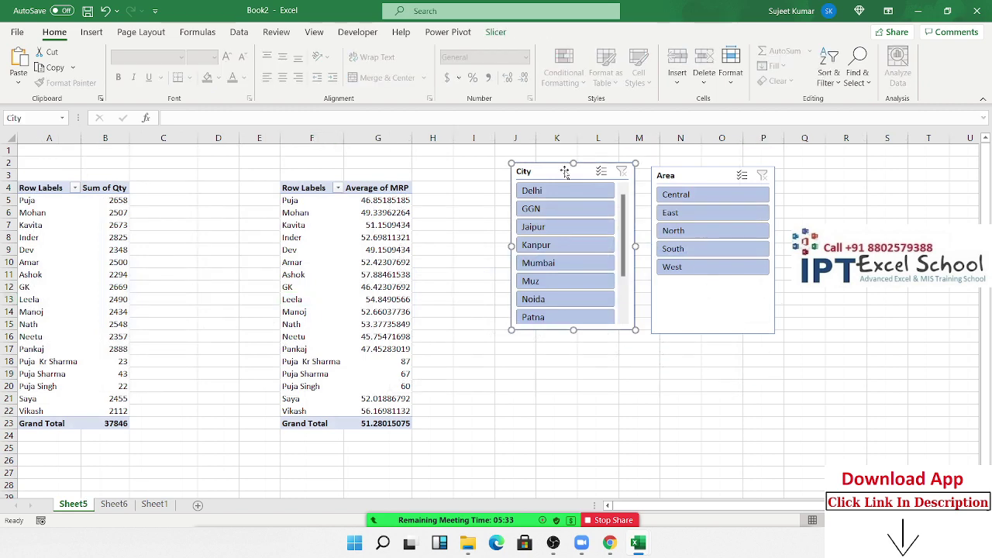
left_click(680, 177, "ctrl")
key("Delete")
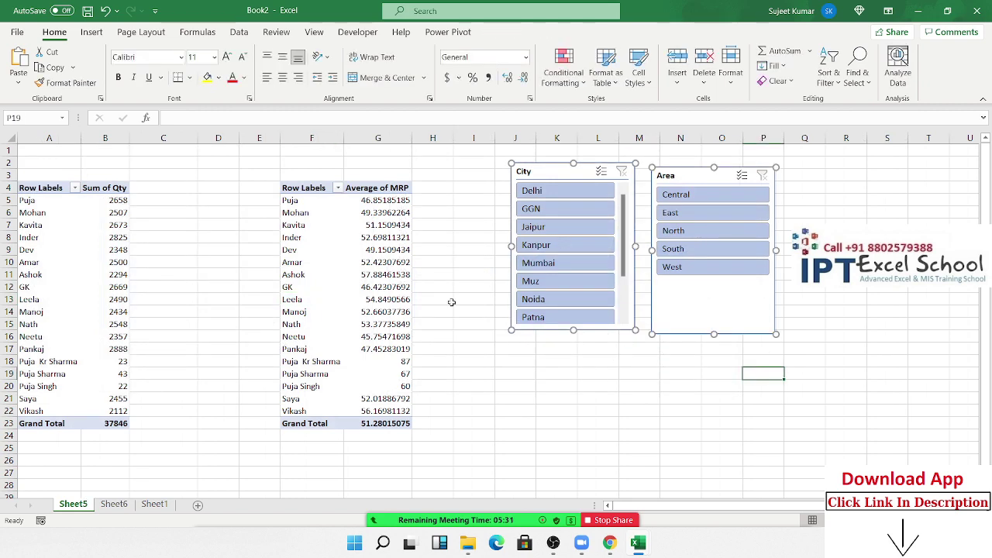
left_click(154, 504)
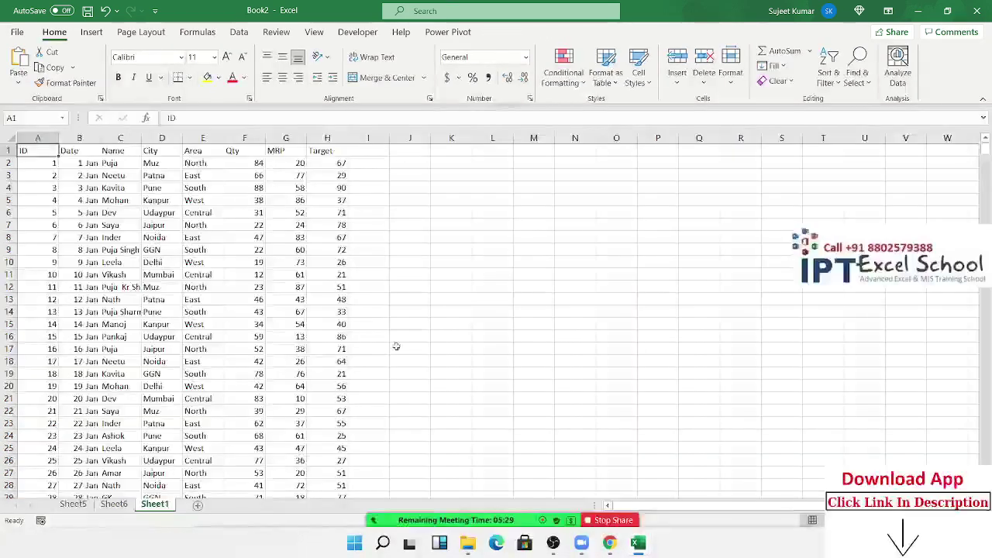
left_click(114, 504)
left_click(821, 157)
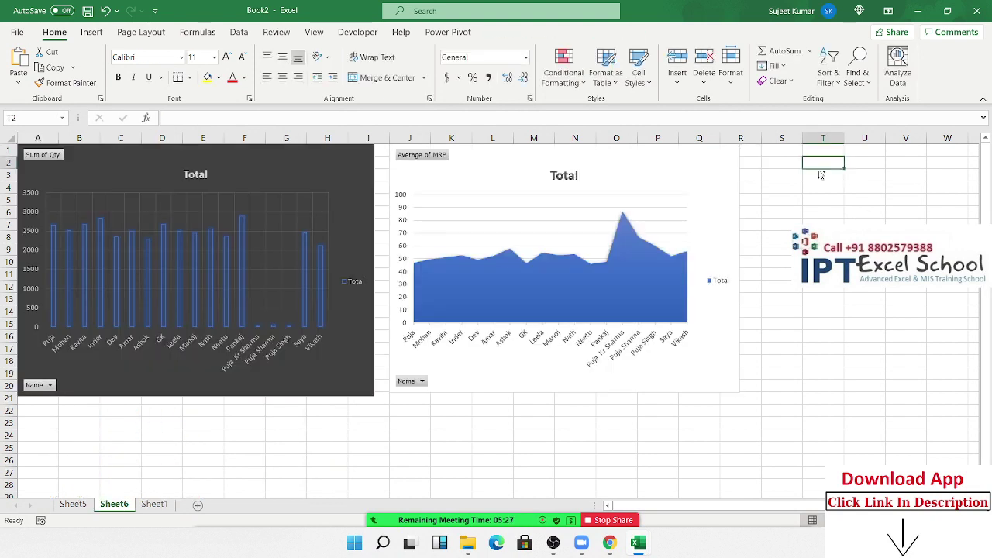
key("ctrl+v")
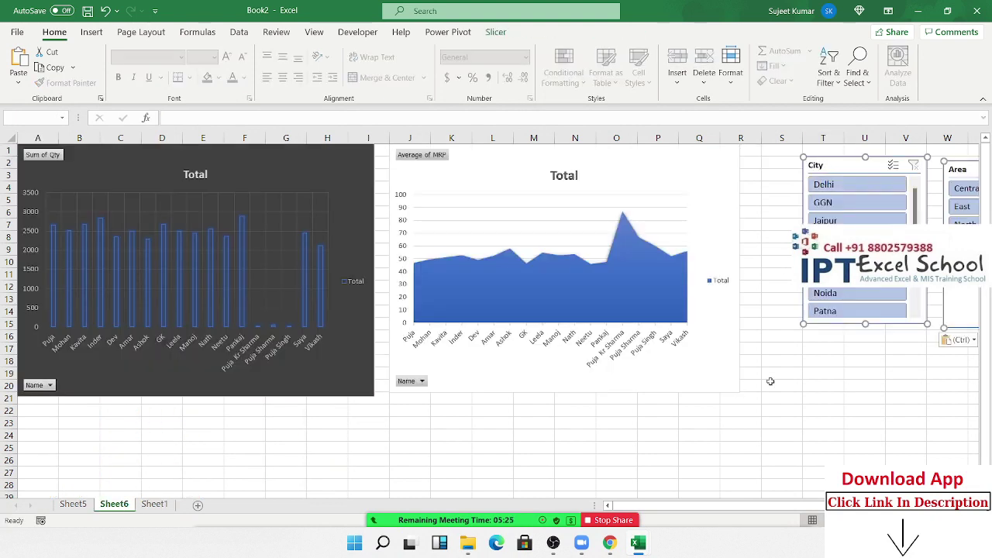
Place the City and Area slicers side by side beside the charts and narrow both.
left_click(774, 399)
left_click_drag(831, 167, 773, 155)
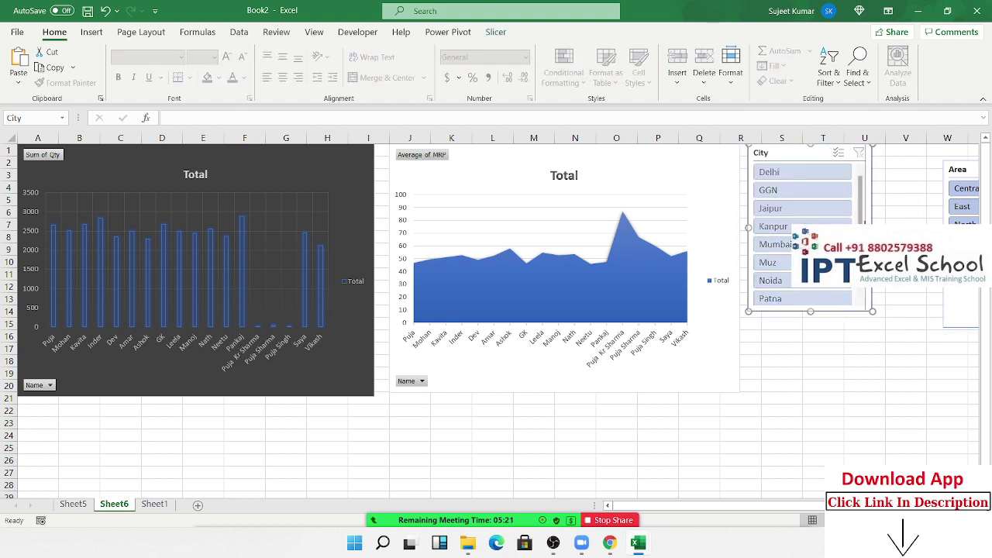
left_click_drag(872, 225, 837, 225)
left_click_drag(966, 165, 862, 149)
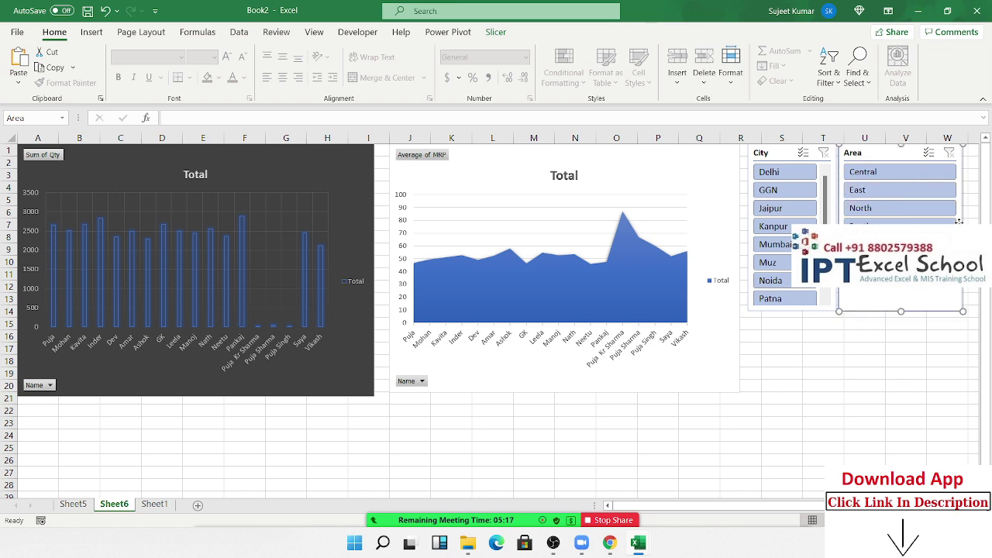
left_click_drag(962, 225, 941, 223)
left_click_drag(915, 311, 915, 311)
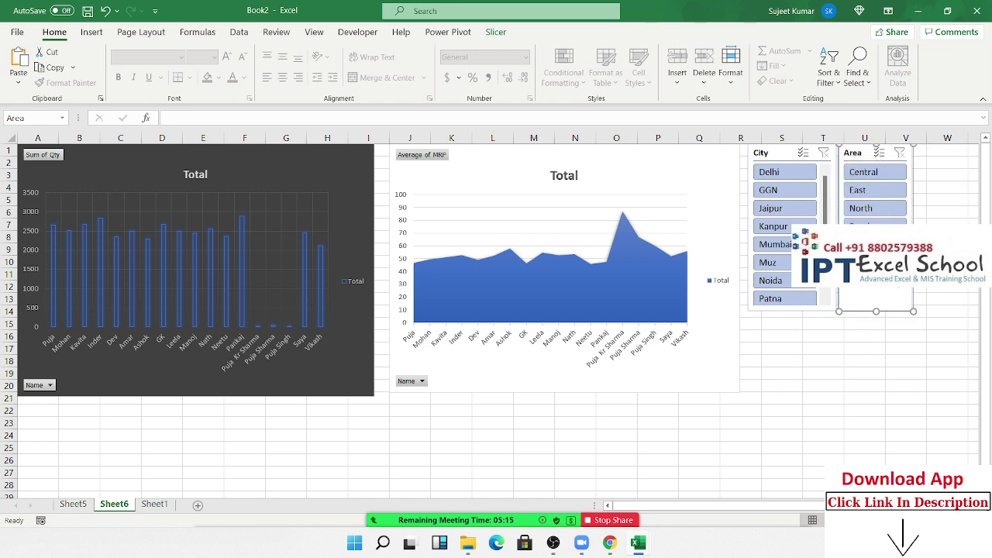
left_click(824, 410)
left_click(773, 174)
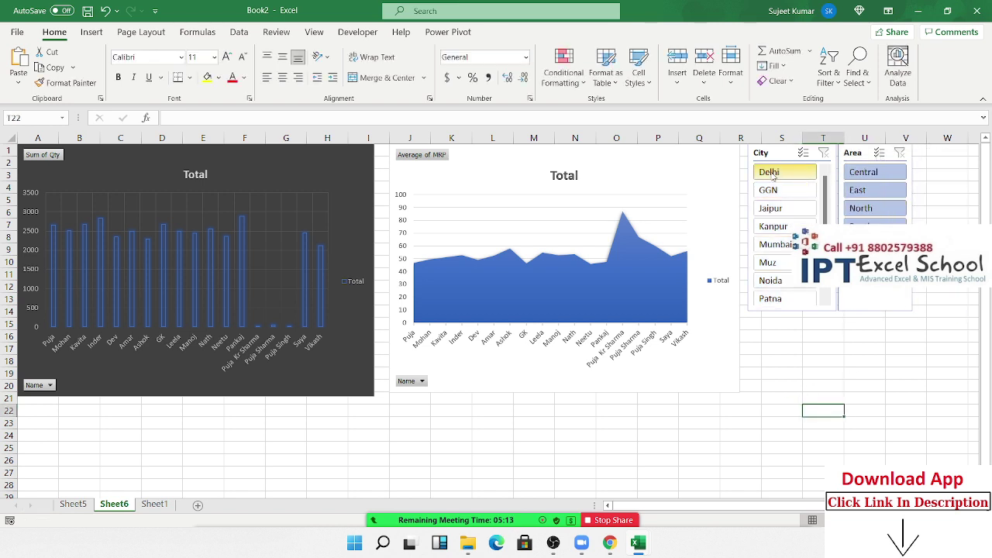
left_click(773, 191)
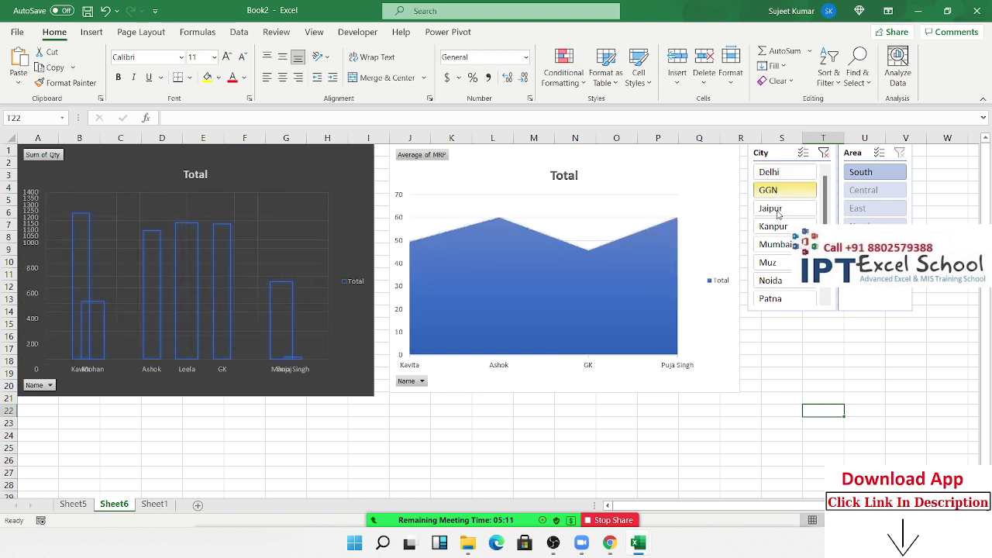
left_click(775, 209)
left_click(773, 227)
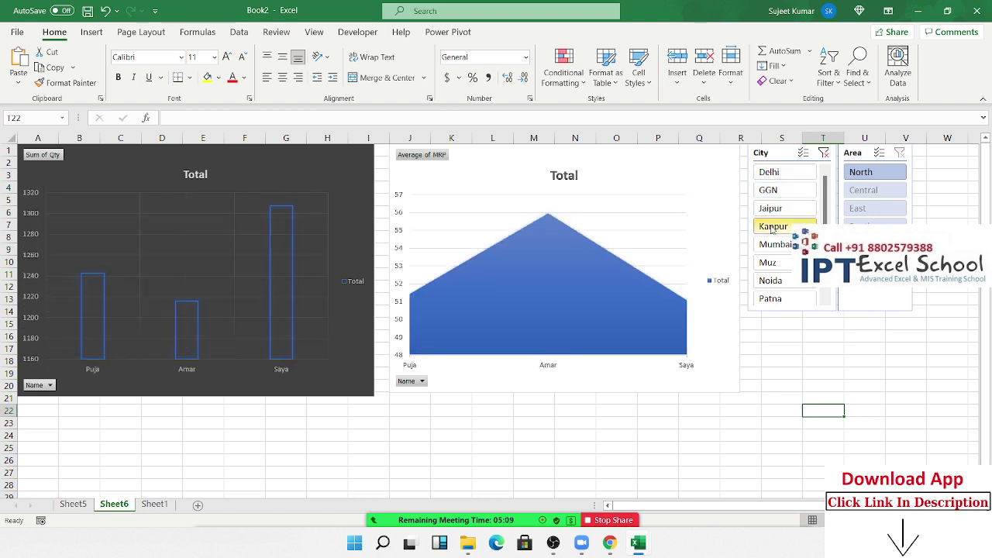
left_click(72, 504)
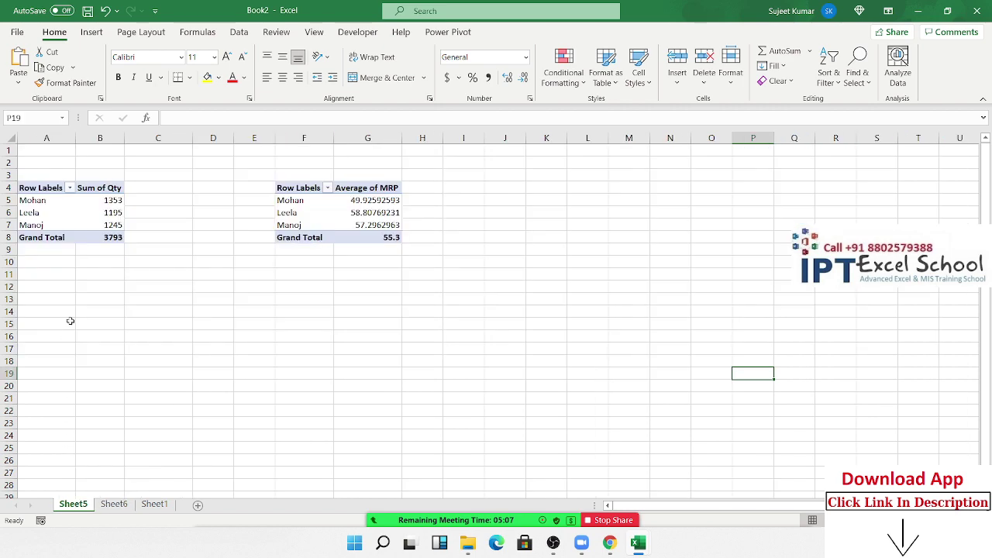
left_click(151, 506)
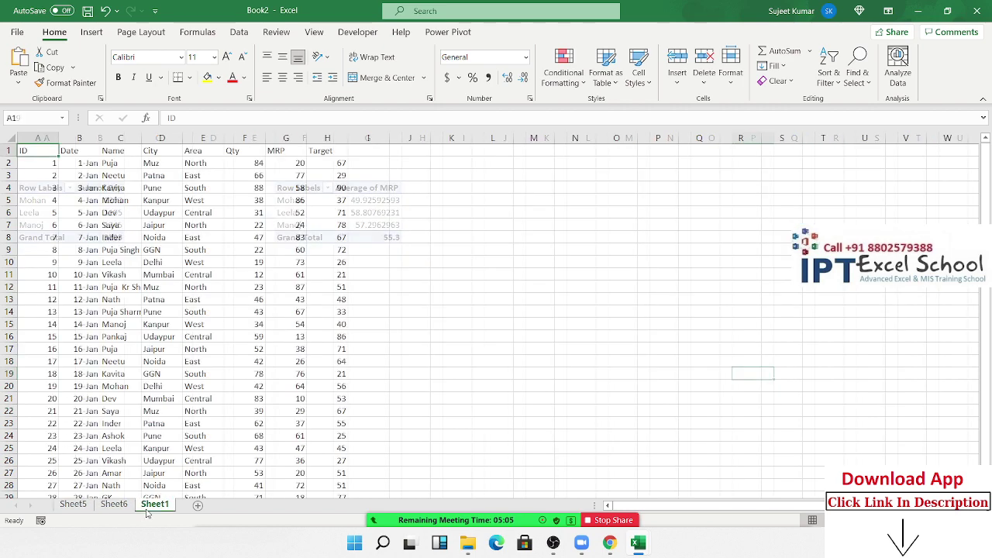
left_click(116, 505)
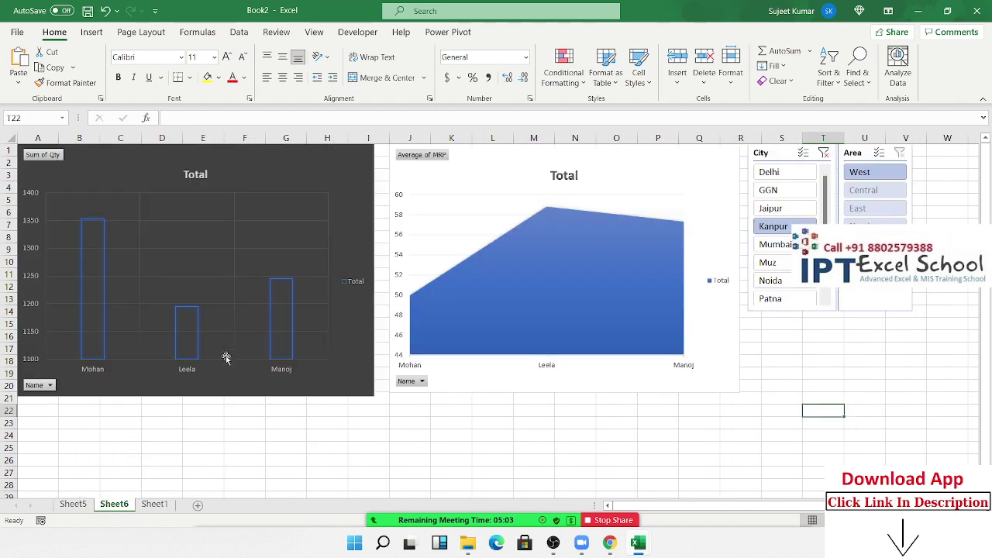
left_click(828, 158)
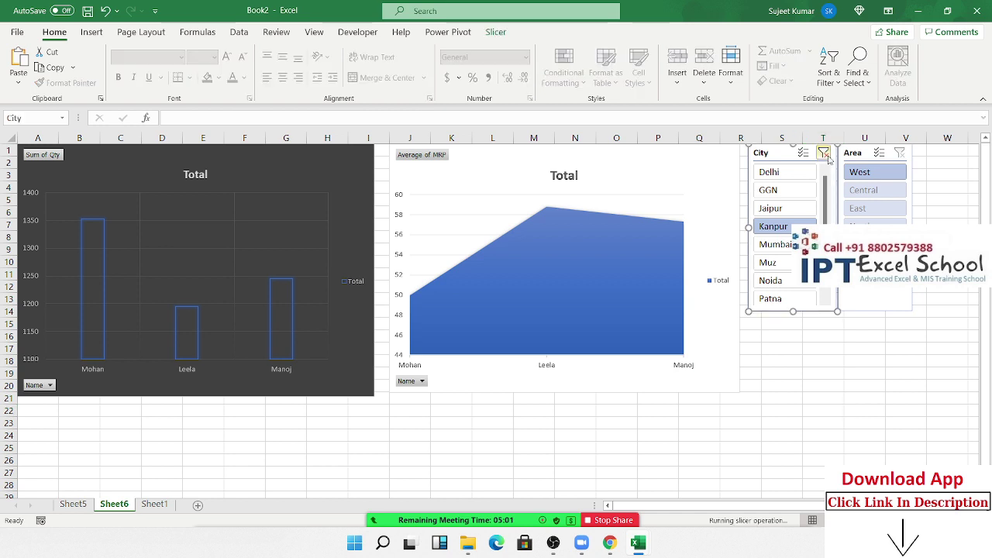
left_click(826, 155)
left_click(901, 155)
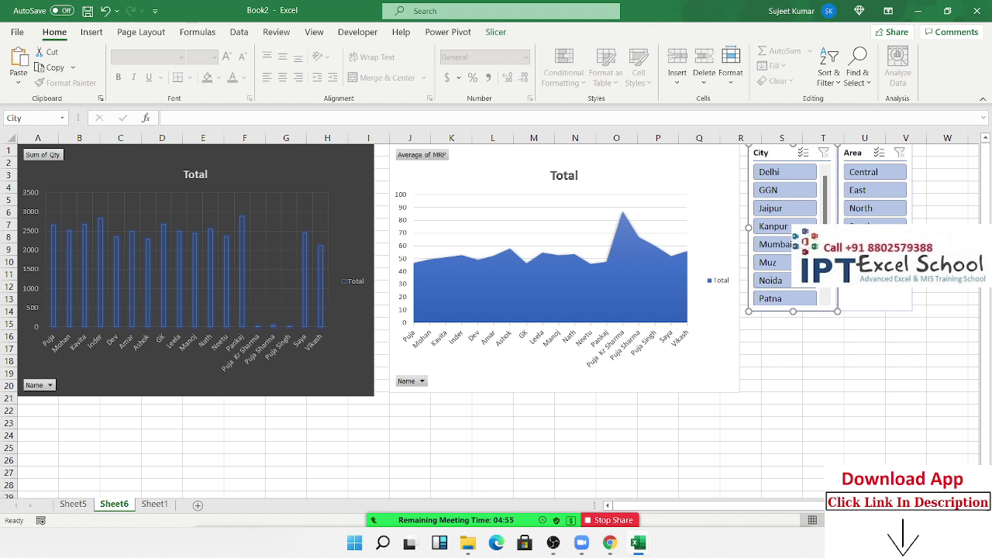
left_click(386, 433)
left_click(439, 434)
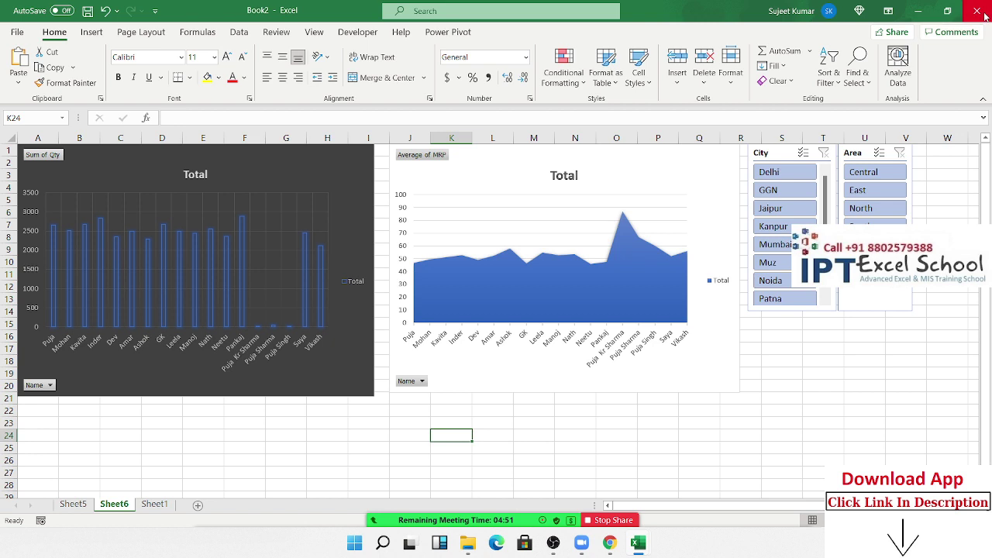